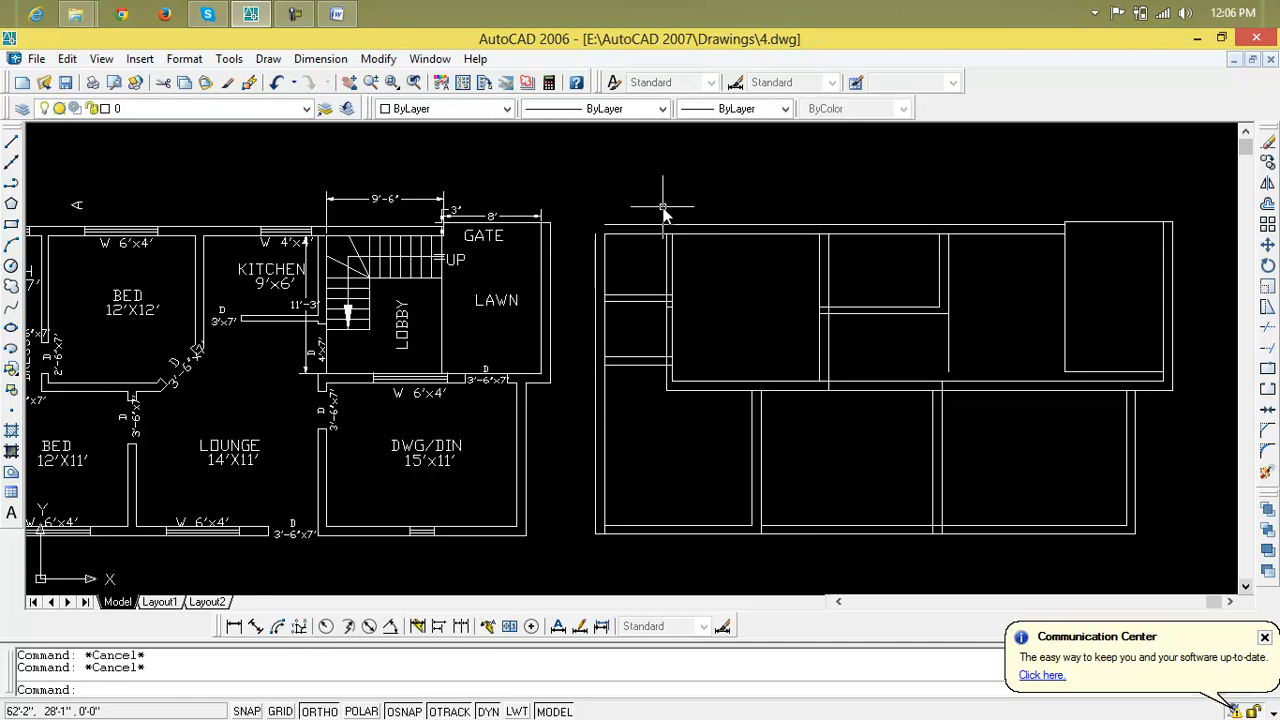
Step: Join the outer top and outer left wall lines of the unlabelled plan into a closed corner with Chamfer
type("cha")
key("Return")
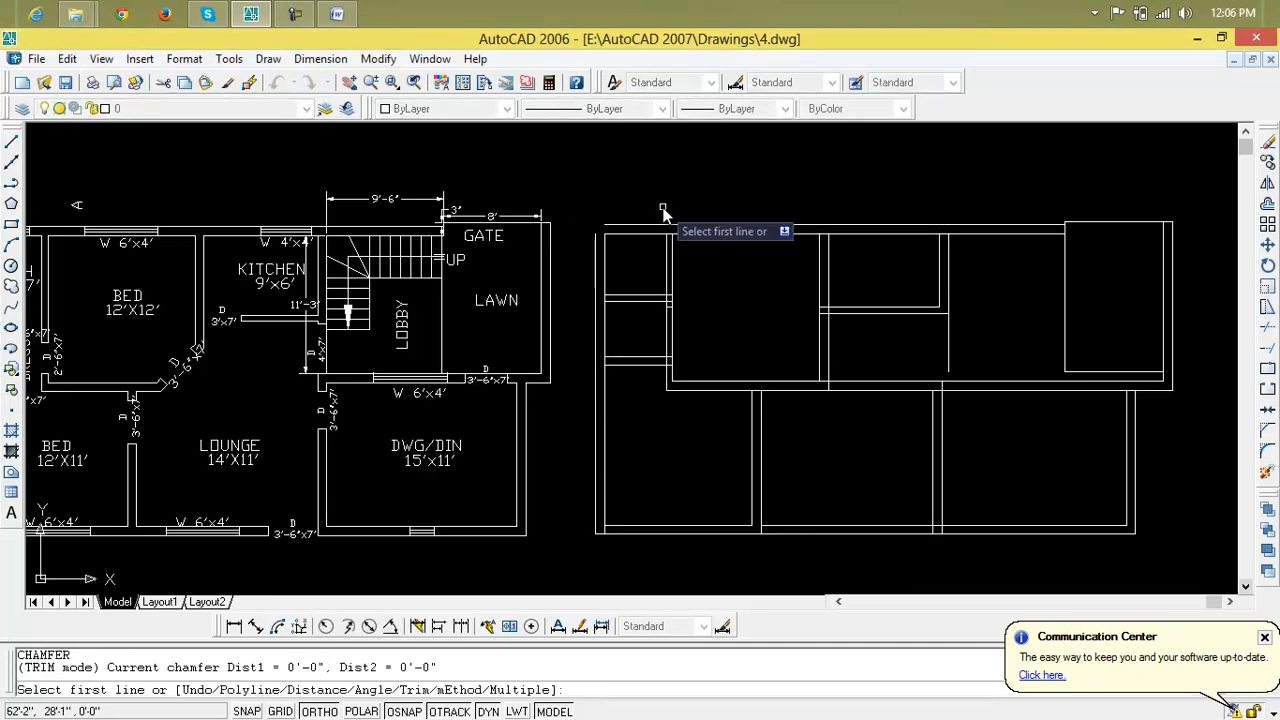
left_click(656, 226)
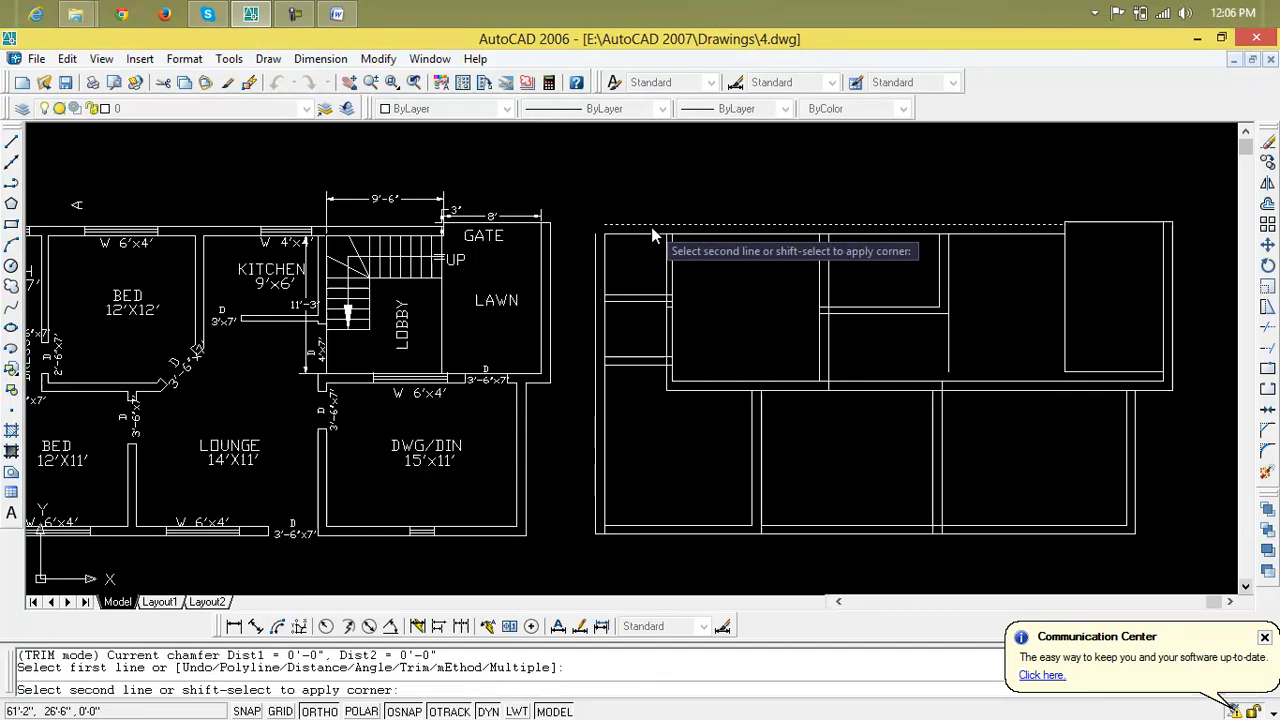
left_click(596, 258)
Step: Trim the crossing lines where the upper partition of the small left rooms meets the wall on their right
scroll(610, 301, "down", 3)
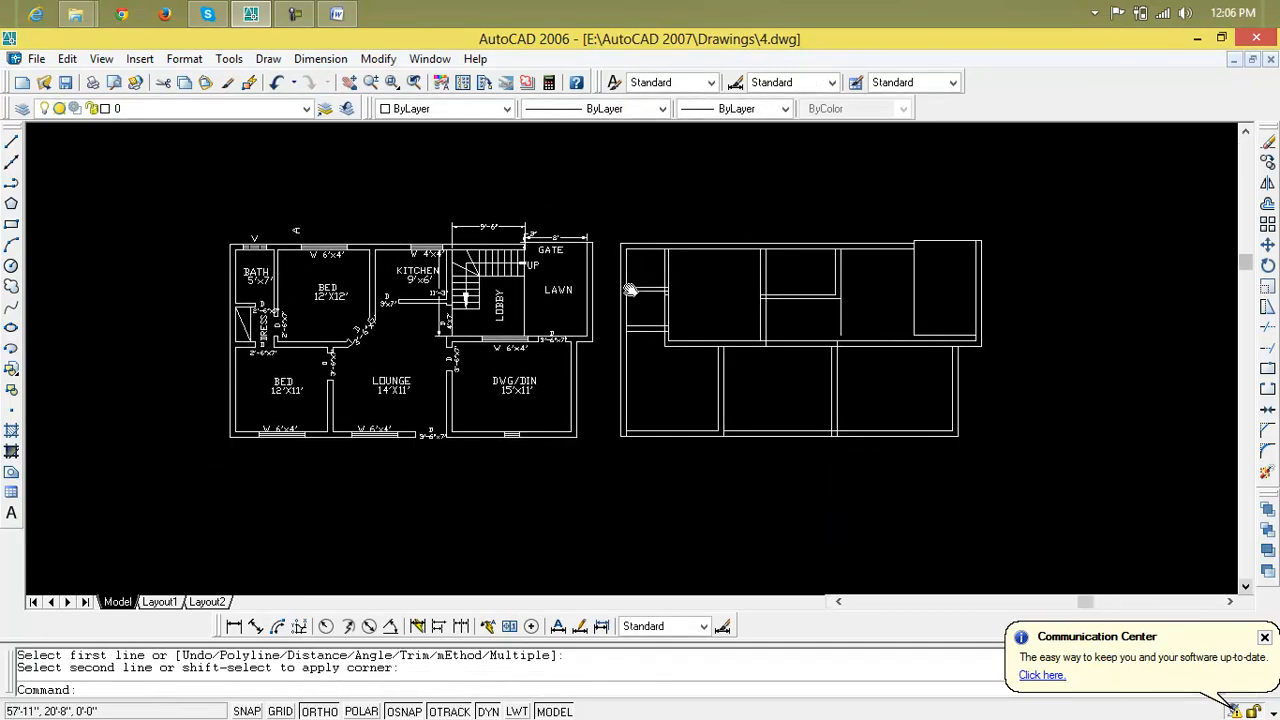
scroll(647, 297, "up", 5)
scroll(683, 294, "up", 3)
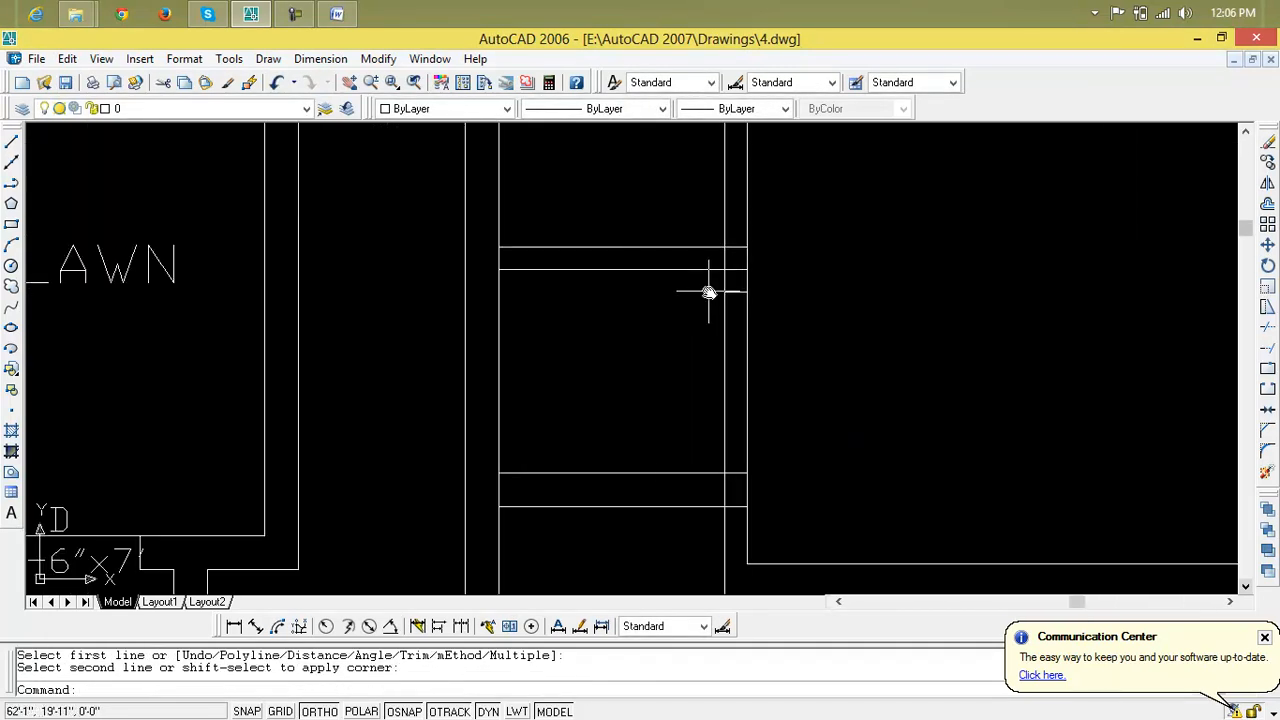
key("Escape")
key("Escape")
type("tr")
key("Return")
key("Return")
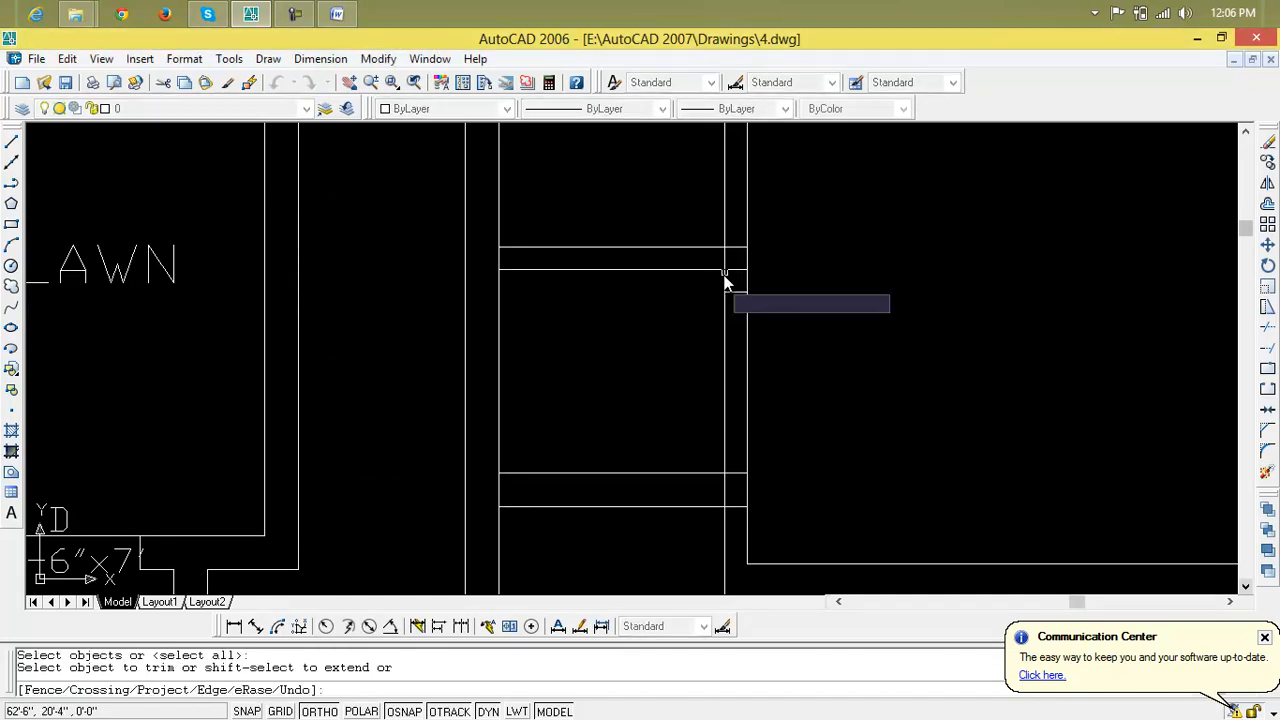
left_click(734, 294)
left_click(736, 291)
left_click(735, 264)
left_click(718, 257)
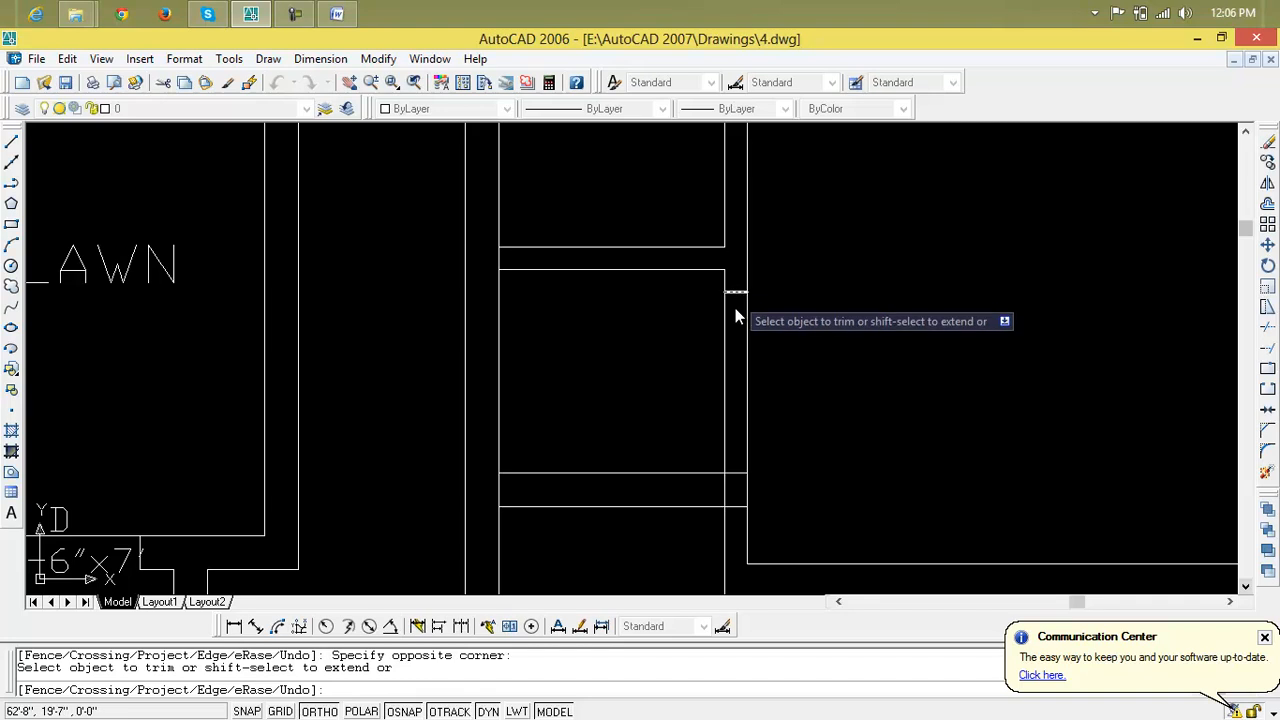
Step: Trim the lower small-room partition at the right wall and open both partitions' junctions with the outer left wall
left_click(740, 453)
left_click(728, 522)
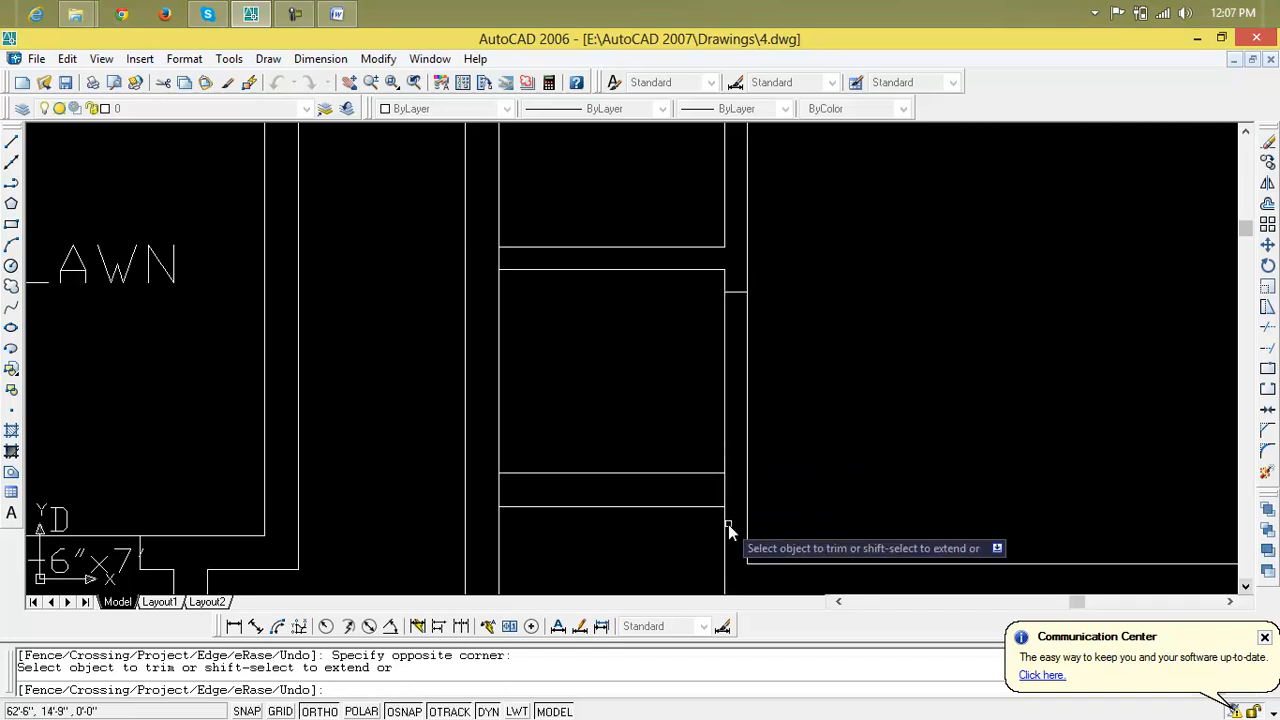
left_click(734, 491)
left_click(490, 495)
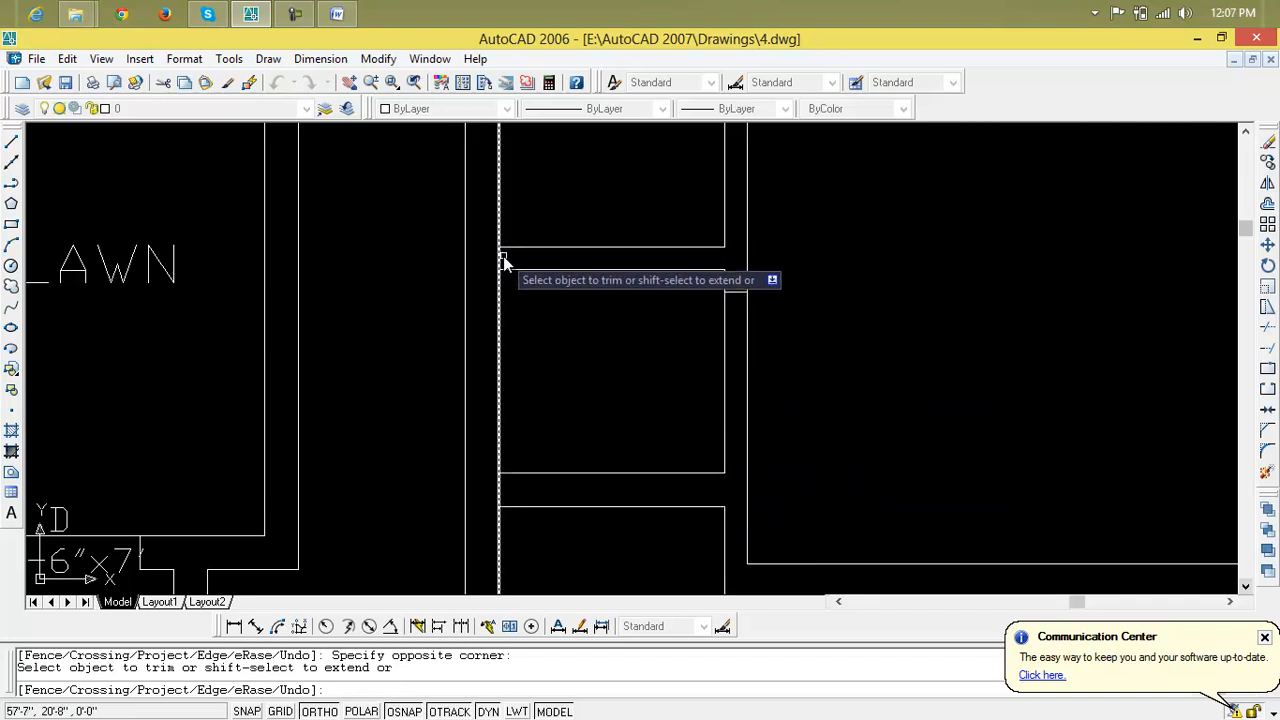
left_click(513, 487)
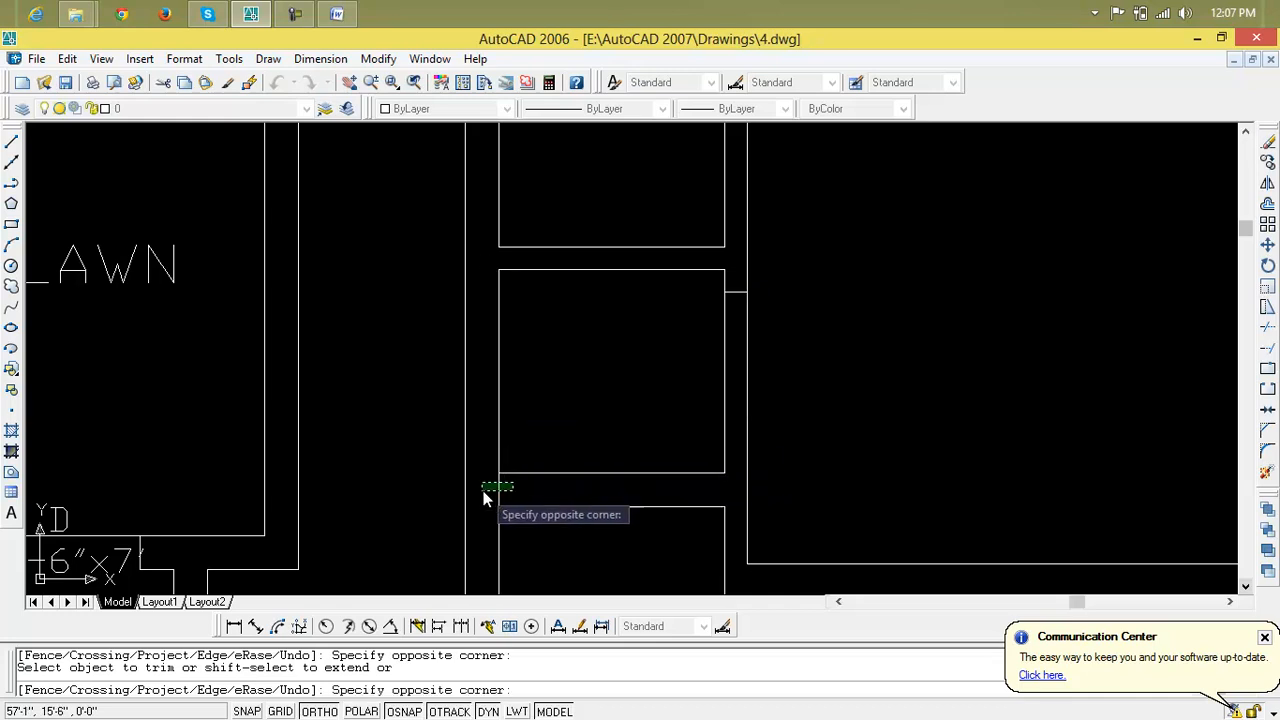
left_click(485, 491)
Step: Trim the partition between the lower-left and lower-middle rooms where it meets the horizontal walls
scroll(517, 493, "down", 4)
middle_click_drag(533, 496, 496, 266)
scroll(598, 288, "up", 4)
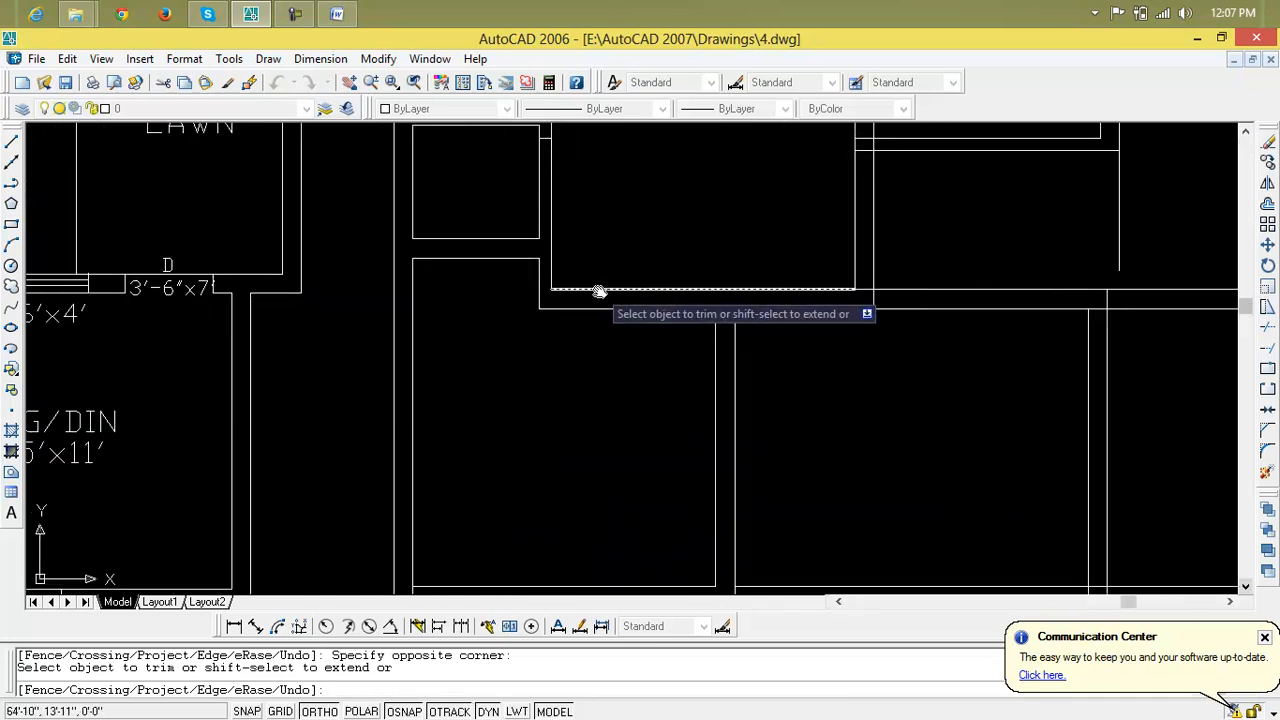
scroll(769, 368, "down", 4)
middle_click_drag(769, 387, 756, 236)
scroll(750, 430, "up", 5)
left_click(820, 210)
left_click(789, 215)
scroll(523, 220, "down", 4)
middle_click_drag(514, 218, 589, 243)
scroll(476, 246, "up", 6)
left_click(410, 240)
left_click(436, 240)
Step: Trim the upper vertical partition's overshoot above the lower-middle room and open its junction with the horizontal wall
scroll(451, 246, "down", 3)
scroll(634, 268, "down", 1)
middle_click_drag(642, 268, 474, 277)
scroll(480, 260, "up", 4)
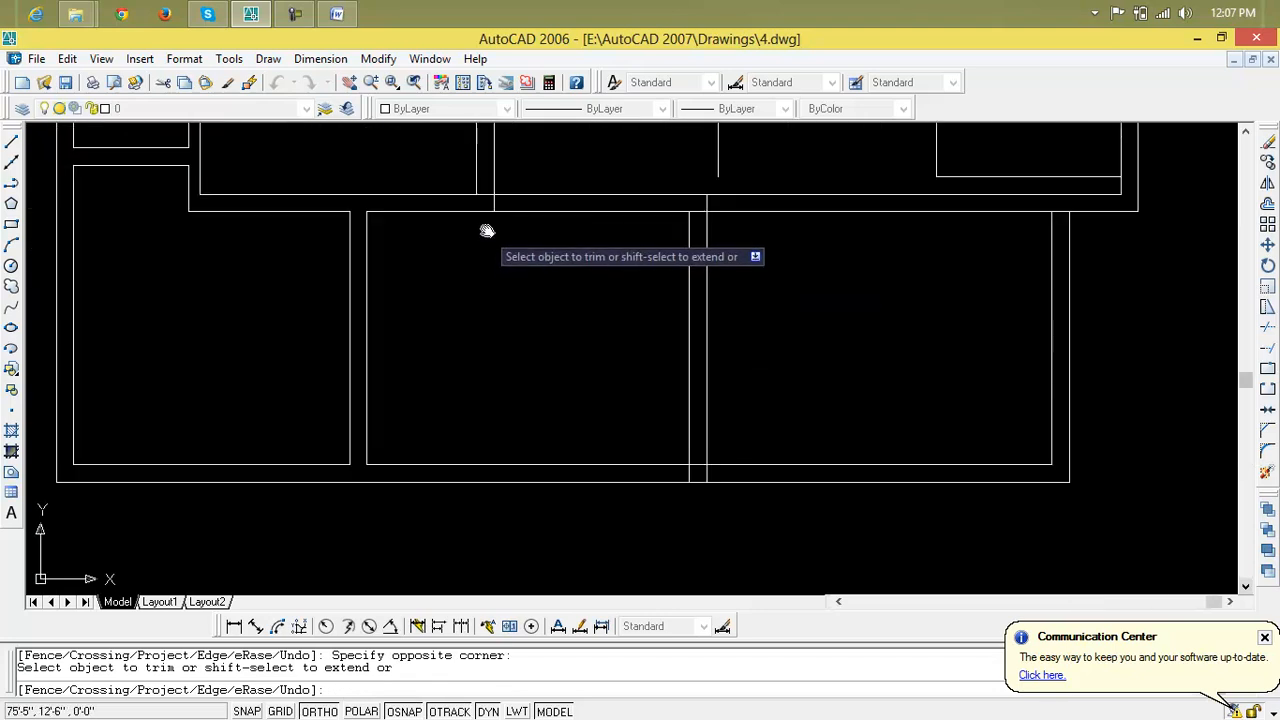
left_click(495, 205)
left_click(486, 197)
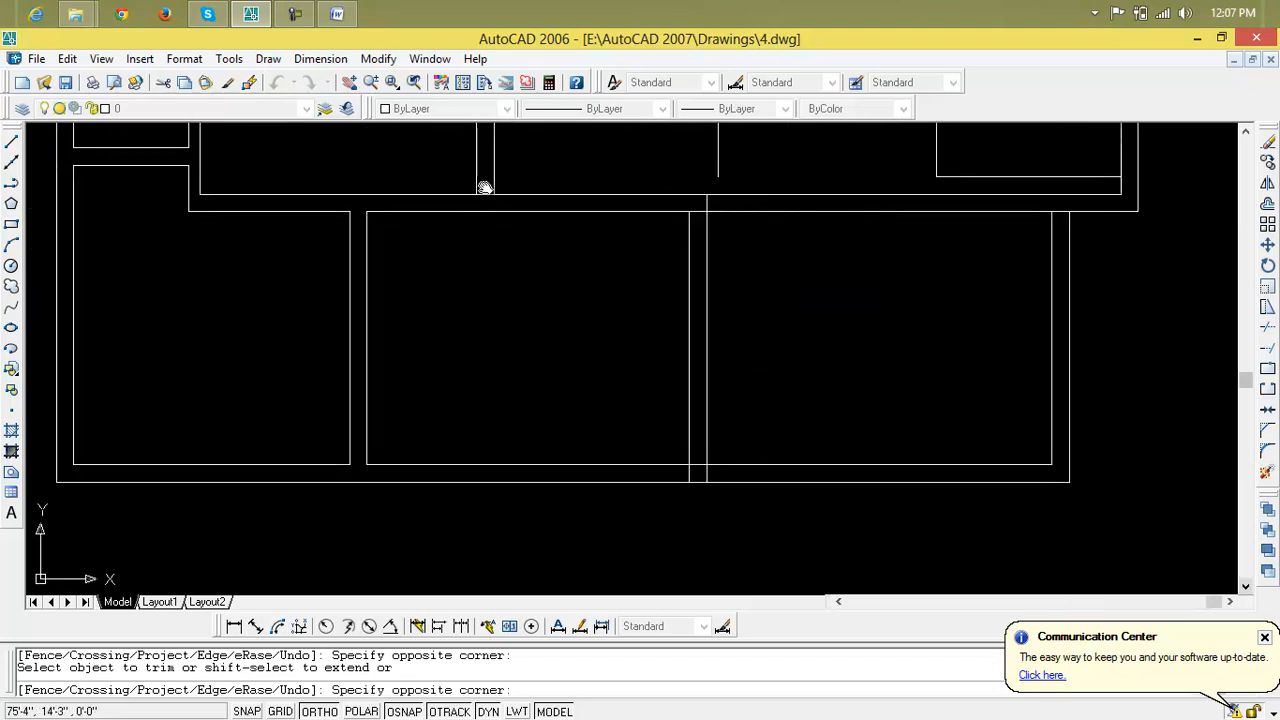
Step: Trim the overshoot and open the wall junction at the top of the partition between the lower-middle and lower-right rooms
scroll(609, 206, "down", 3)
scroll(580, 286, "down", 2)
scroll(592, 282, "up", 4)
left_click(583, 300)
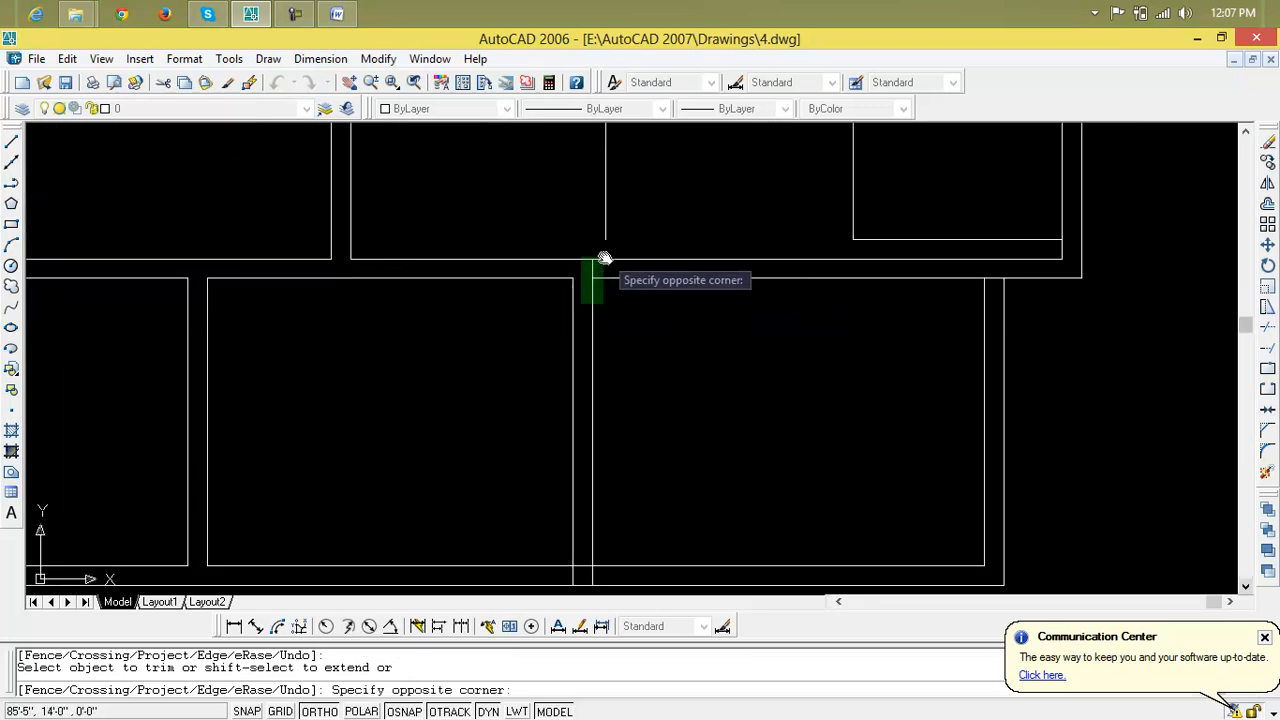
left_click(588, 279)
left_click(599, 275)
left_click(581, 270)
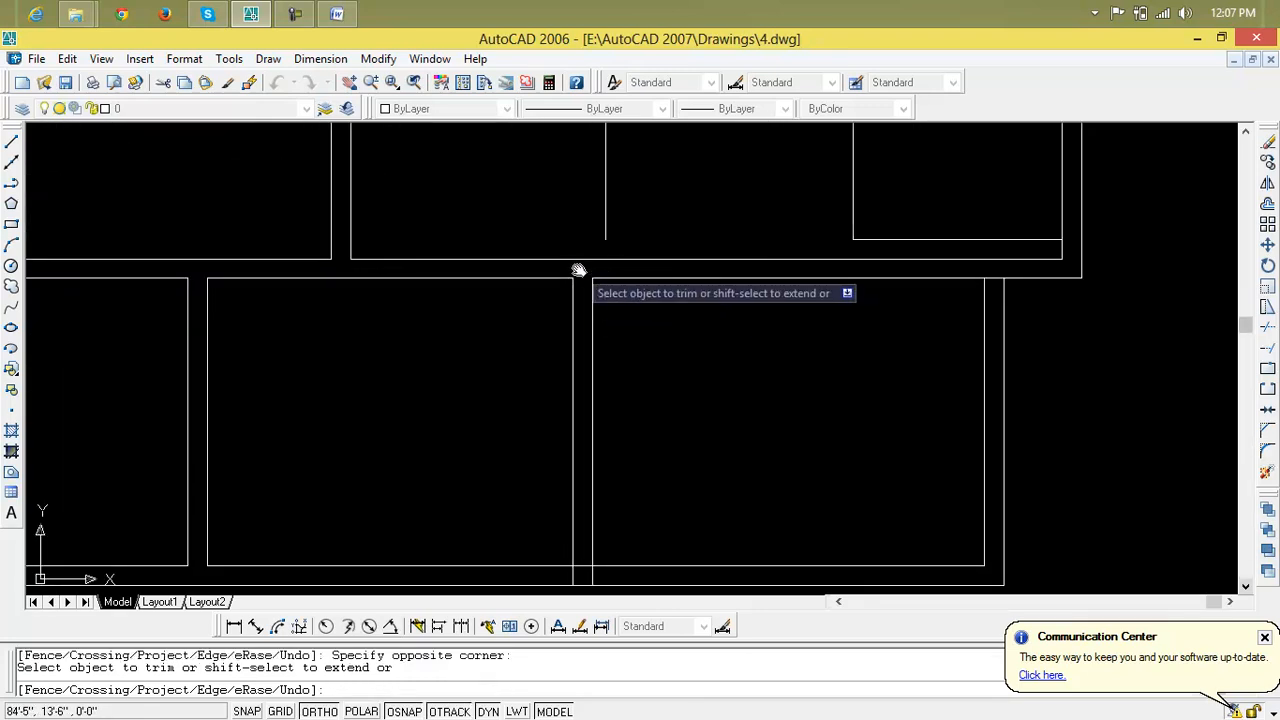
Step: Trim the line segment closing the junction between the upper vertical wall and the horizontal partition on its right
scroll(578, 272, "down", 4)
scroll(577, 272, "down", 1)
scroll(520, 270, "up", 4)
left_click(511, 206)
left_click(508, 230)
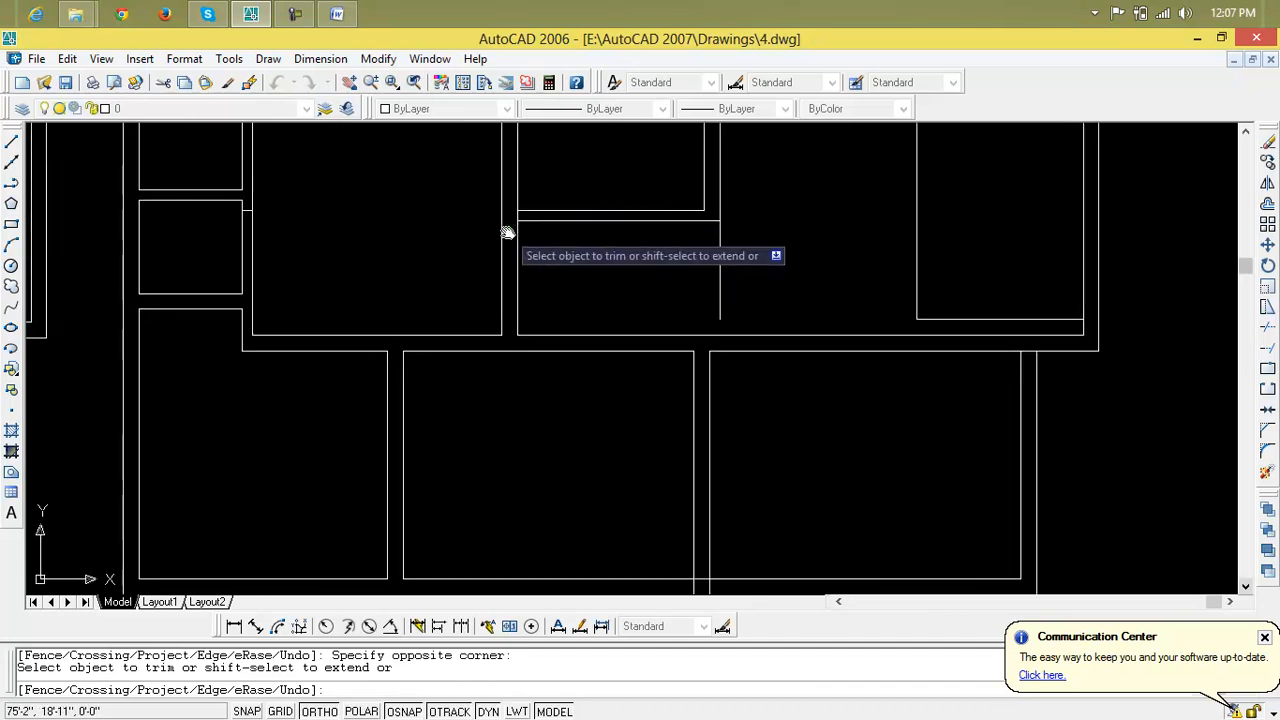
scroll(524, 218, "up", 2)
left_click(506, 211)
left_click(488, 214)
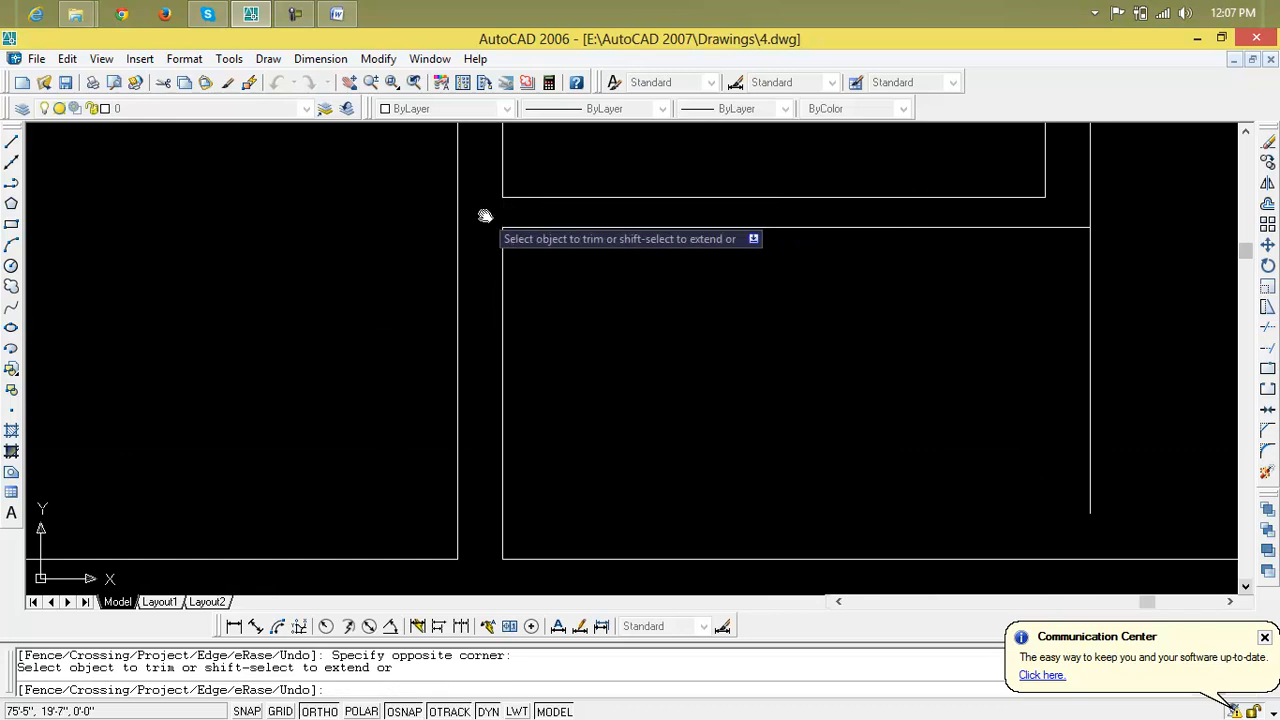
Step: Trim the vertical line hanging below the upper horizontal partition and open the junction above the lower-right room's right wall
scroll(630, 257, "down", 3)
middle_click_drag(643, 263, 571, 303)
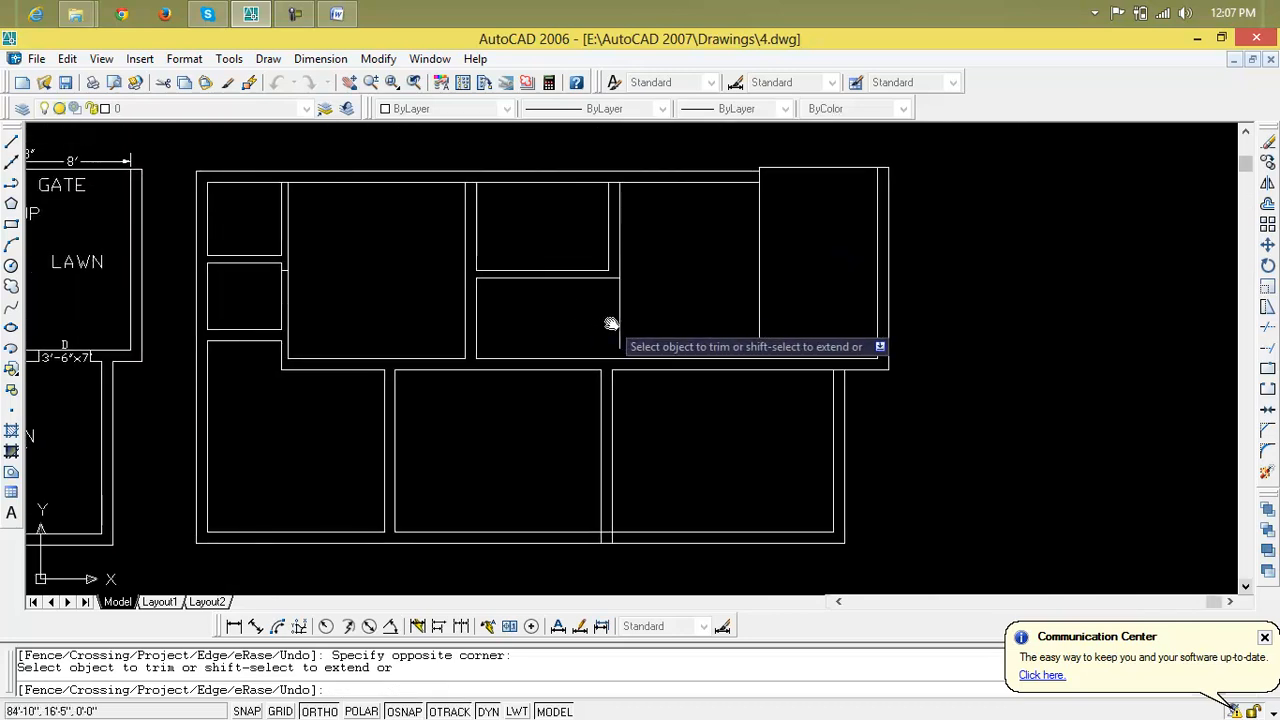
scroll(640, 318, "down", 2)
middle_click_drag(671, 314, 574, 294)
scroll(729, 343, "up", 5)
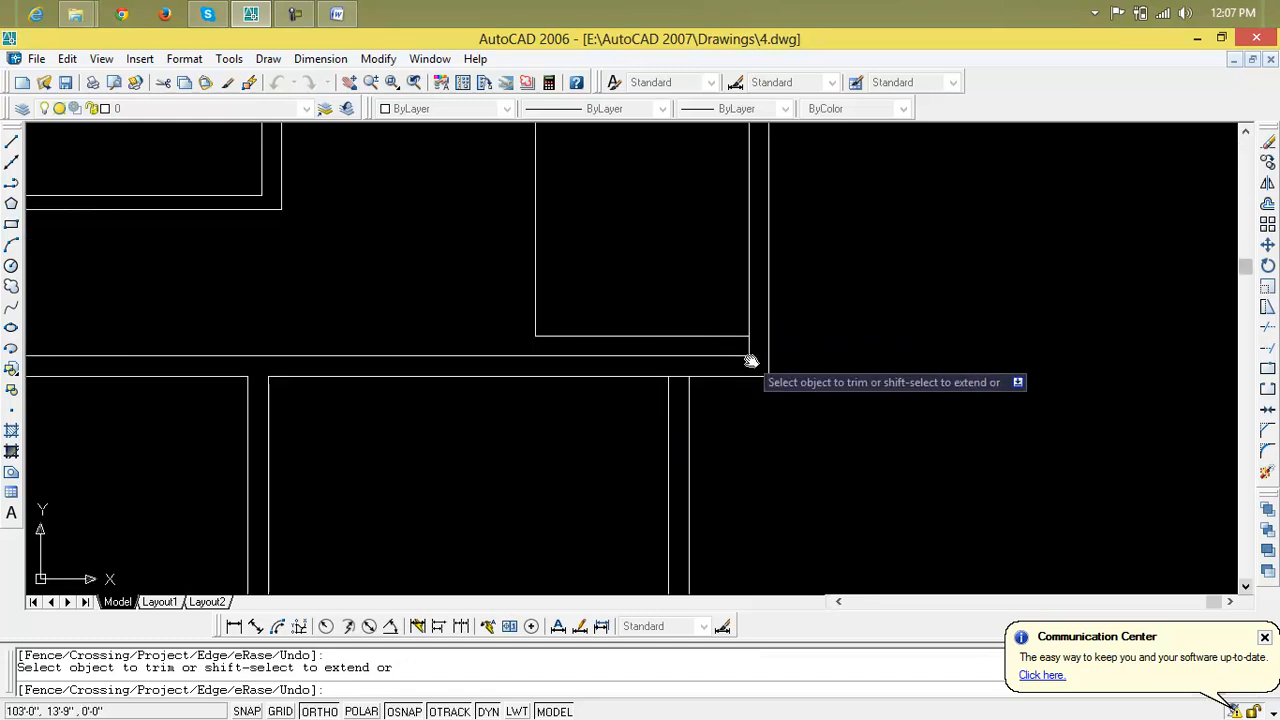
scroll(746, 356, "up", 3)
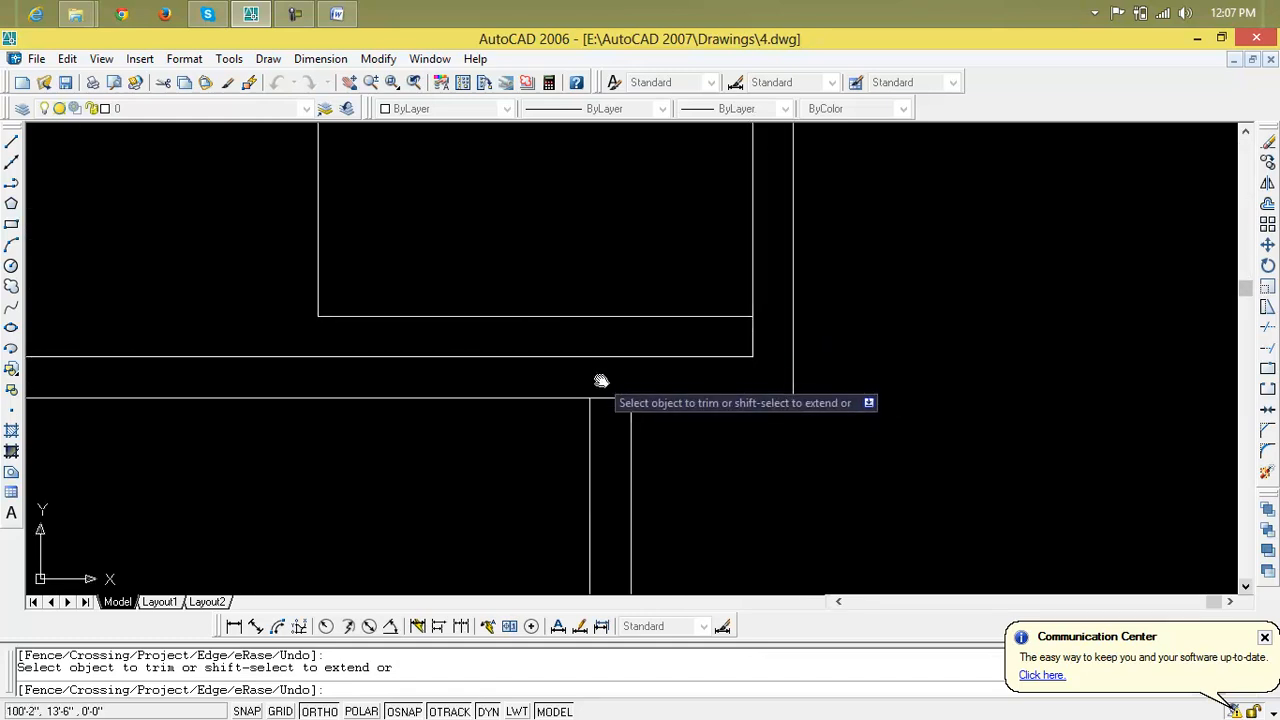
scroll(686, 380, "down", 6)
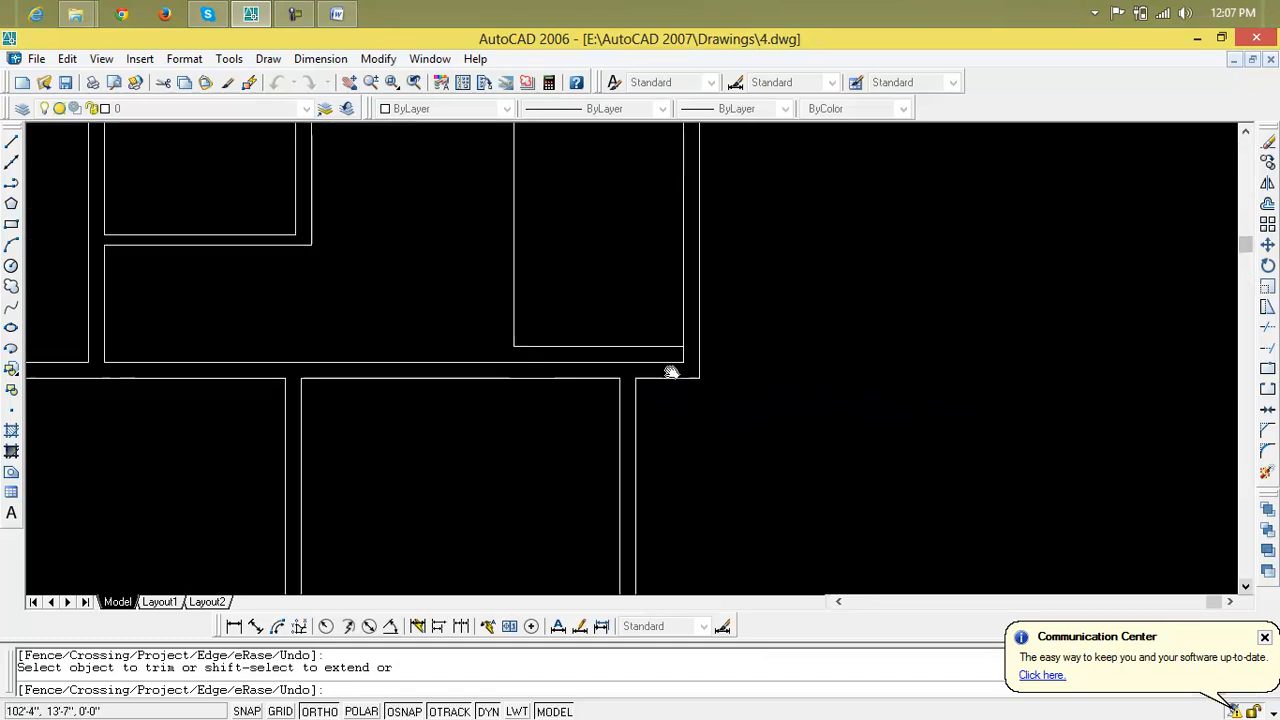
Step: Trim the bottom end of the partition between the lower-middle and lower-right rooms at the bottom wall, ending the trim
mouse_move(655, 360)
middle_mouse_down()
mouse_move(644, 380)
mouse_move(611, 364)
mouse_move(729, 263)
mouse_move(826, 251)
middle_mouse_up()
scroll(636, 440, "up", 4)
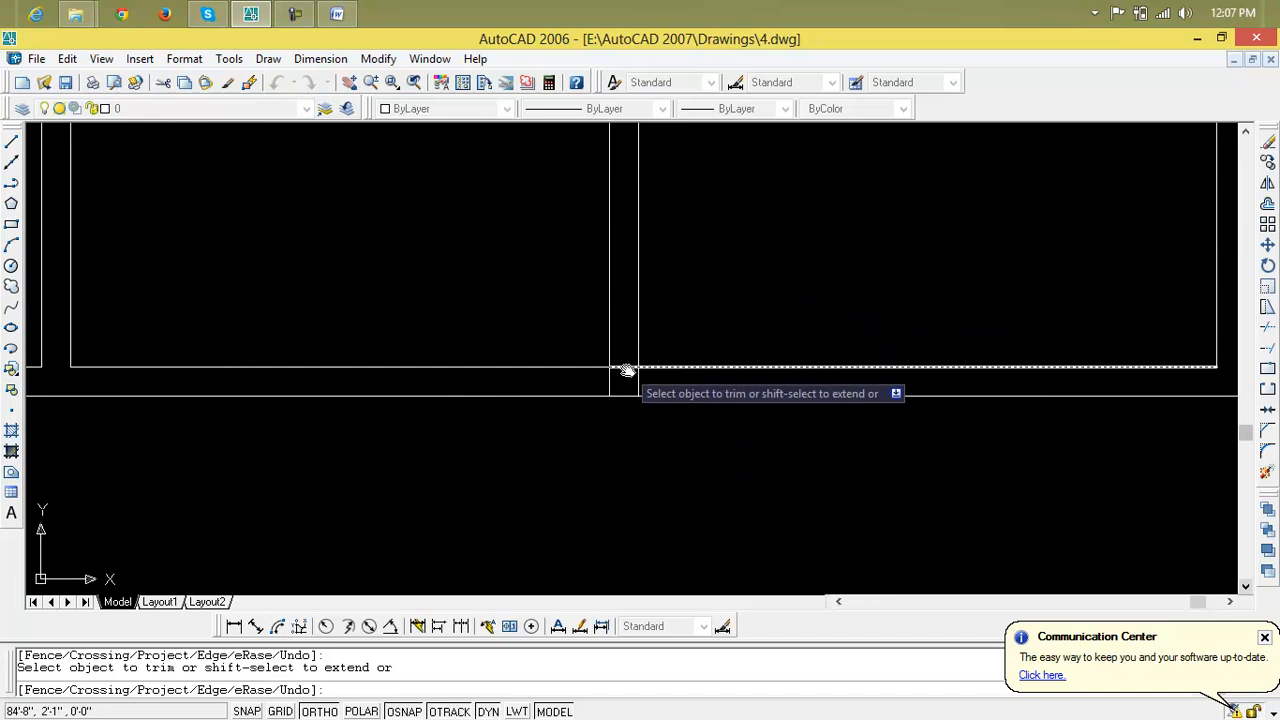
left_click(639, 381)
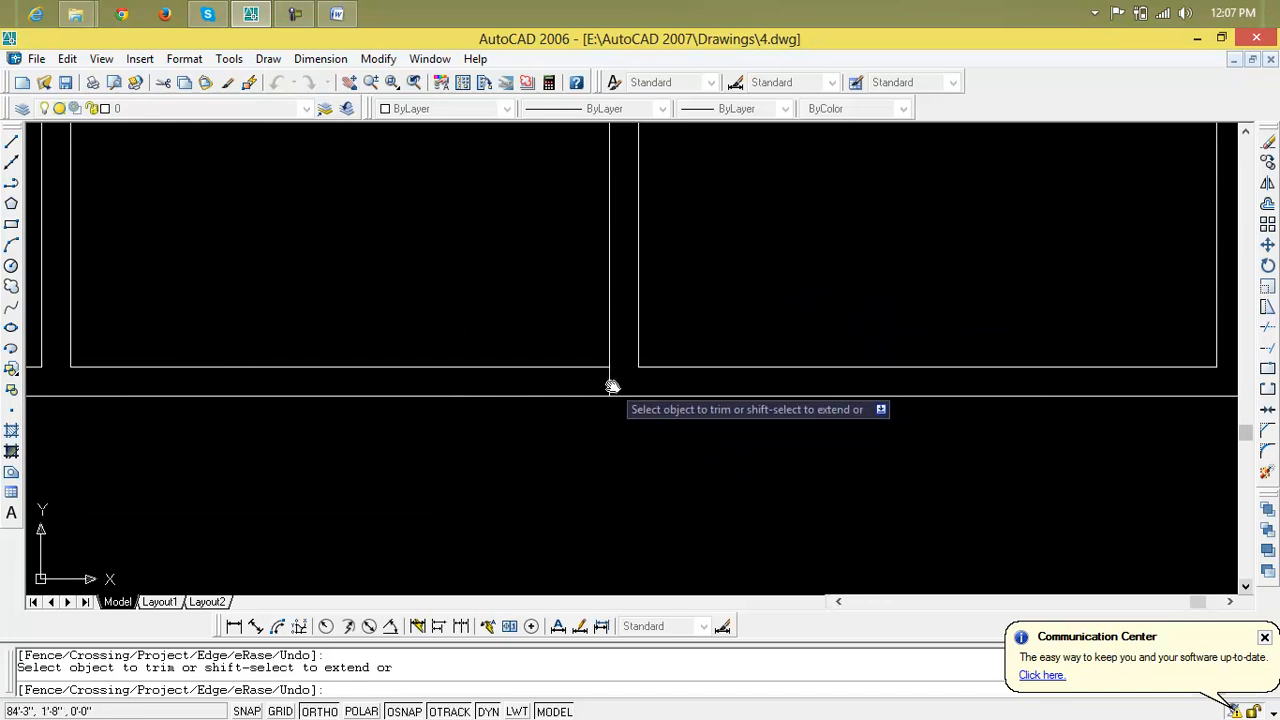
scroll(591, 413, "down", 5)
middle_click_drag(592, 413, 627, 458)
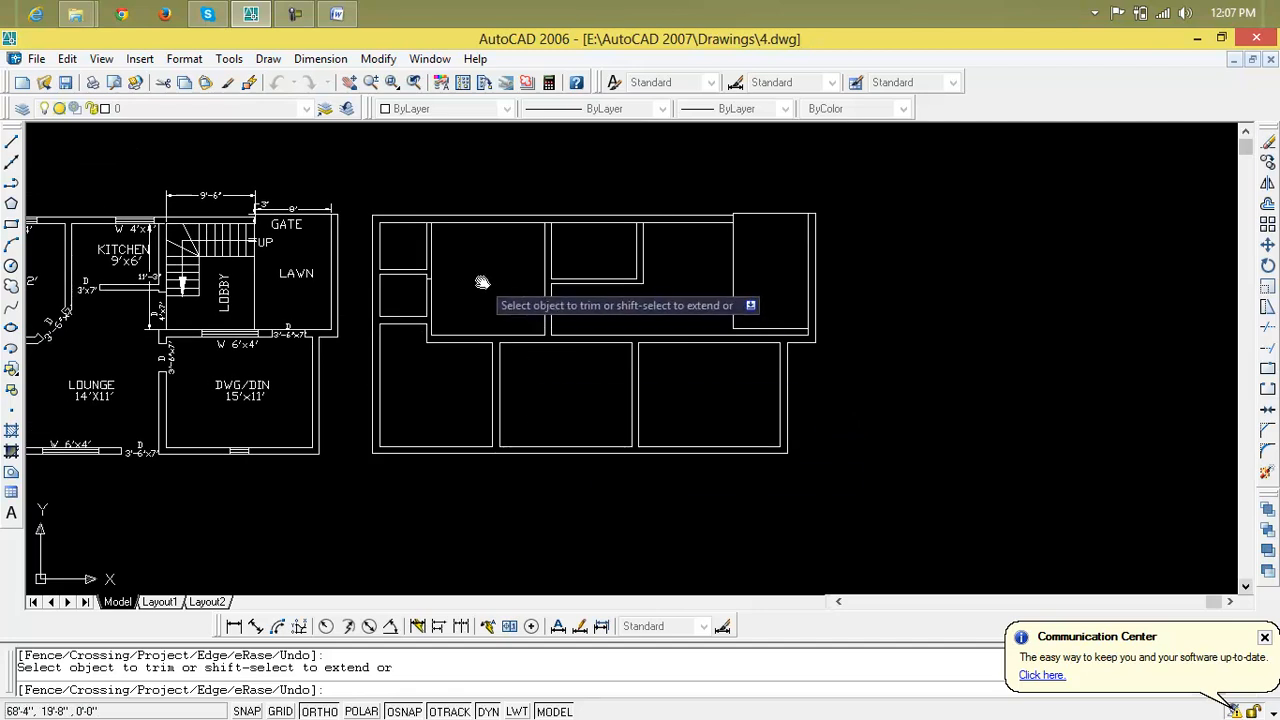
key("Escape")
key("Escape")
Step: Delete the stray short line left inside the wall to the right of the second small room
scroll(445, 286, "up", 4)
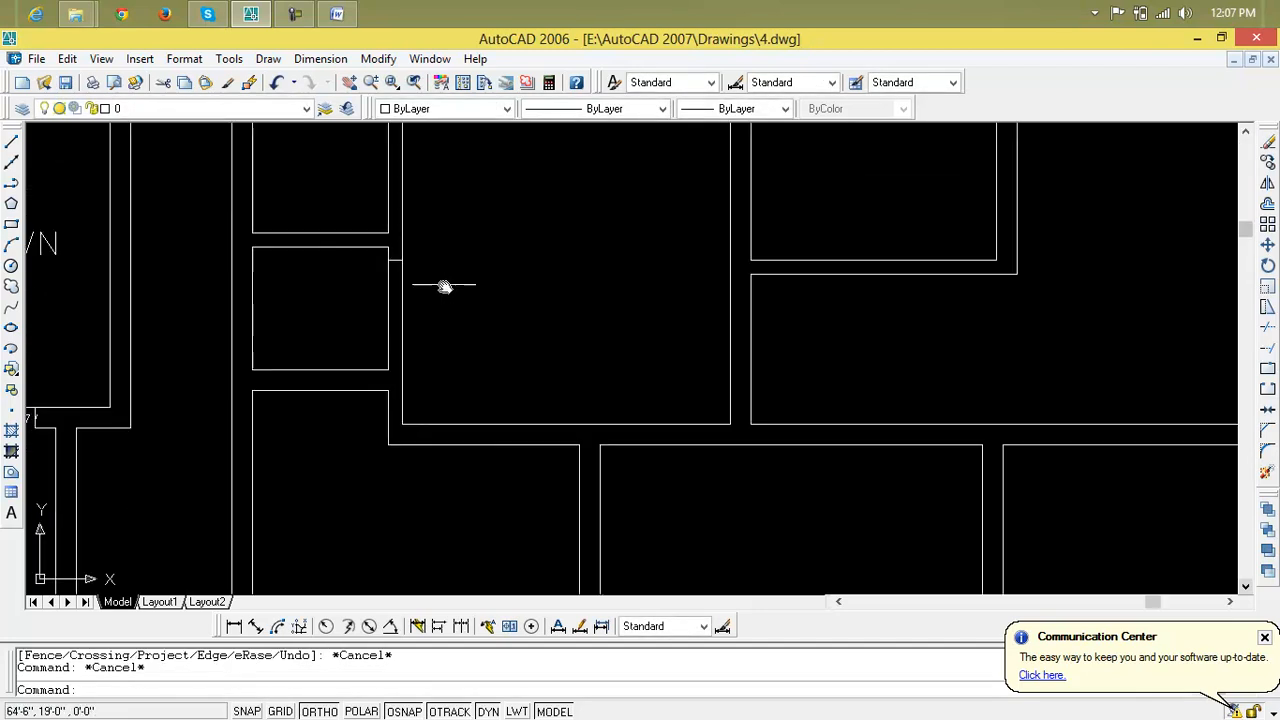
left_click(395, 261)
key("Delete")
scroll(400, 265, "down", 5)
middle_click_drag(408, 271, 595, 297)
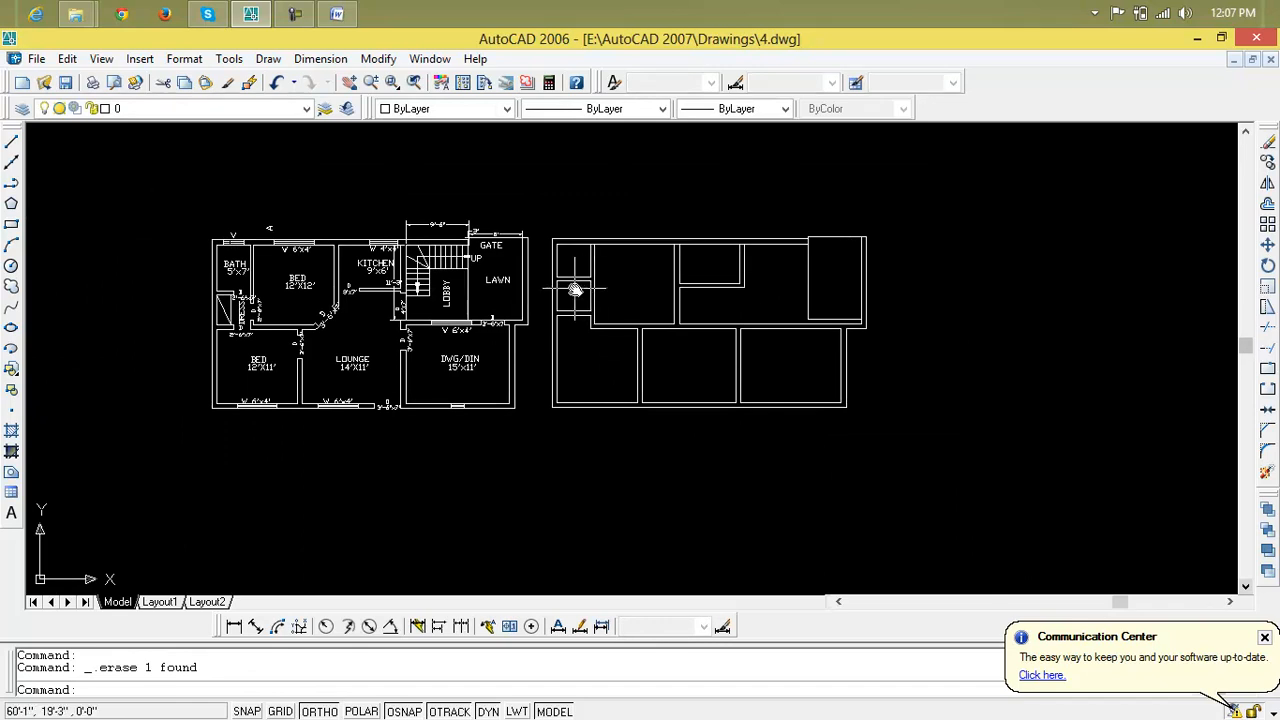
Step: Add a linear dimension across the width of the bath's ventilator opening, placed above the top wall of the labelled plan
scroll(600, 275, "up", 3)
middle_click_drag(615, 267, 808, 297)
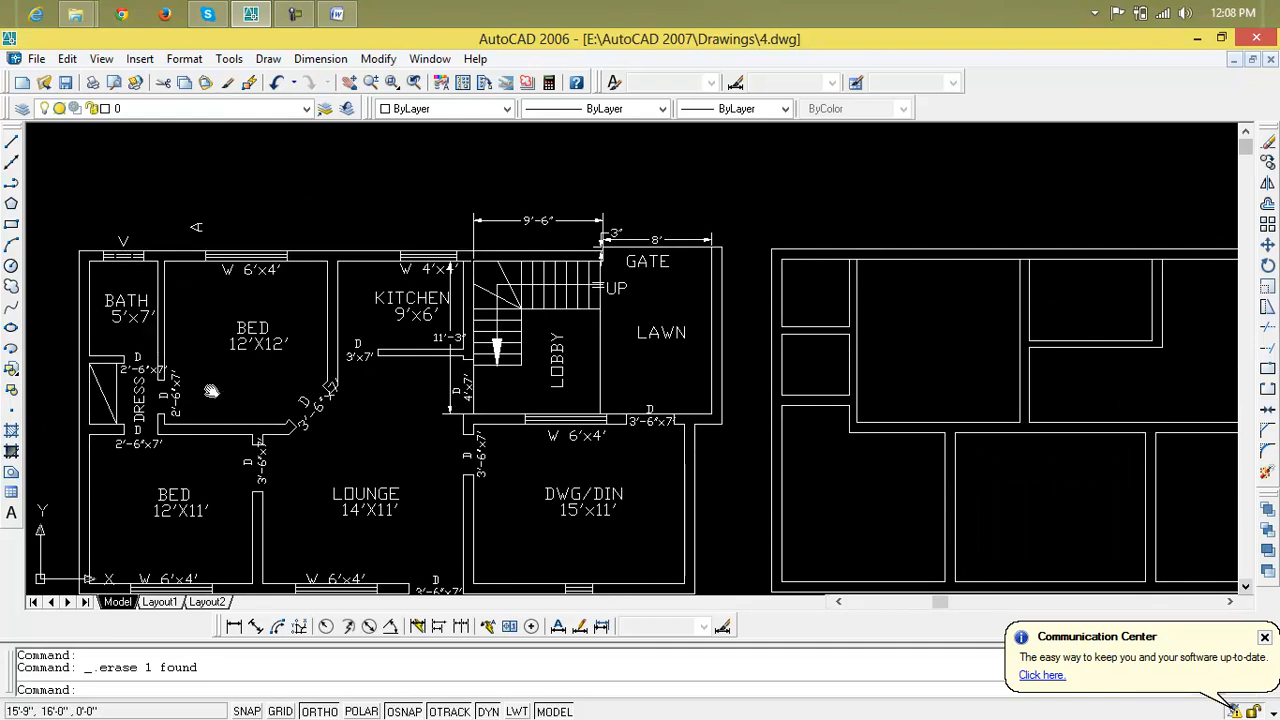
scroll(124, 255, "up", 3)
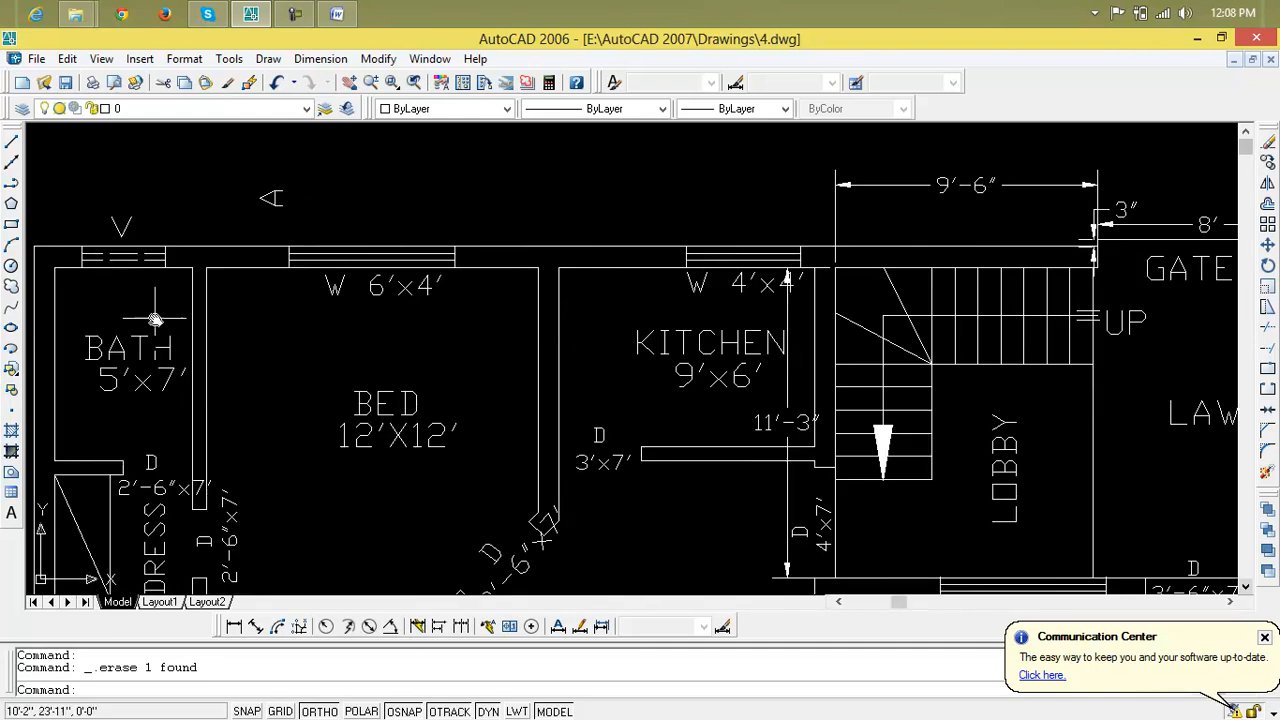
left_click(237, 627)
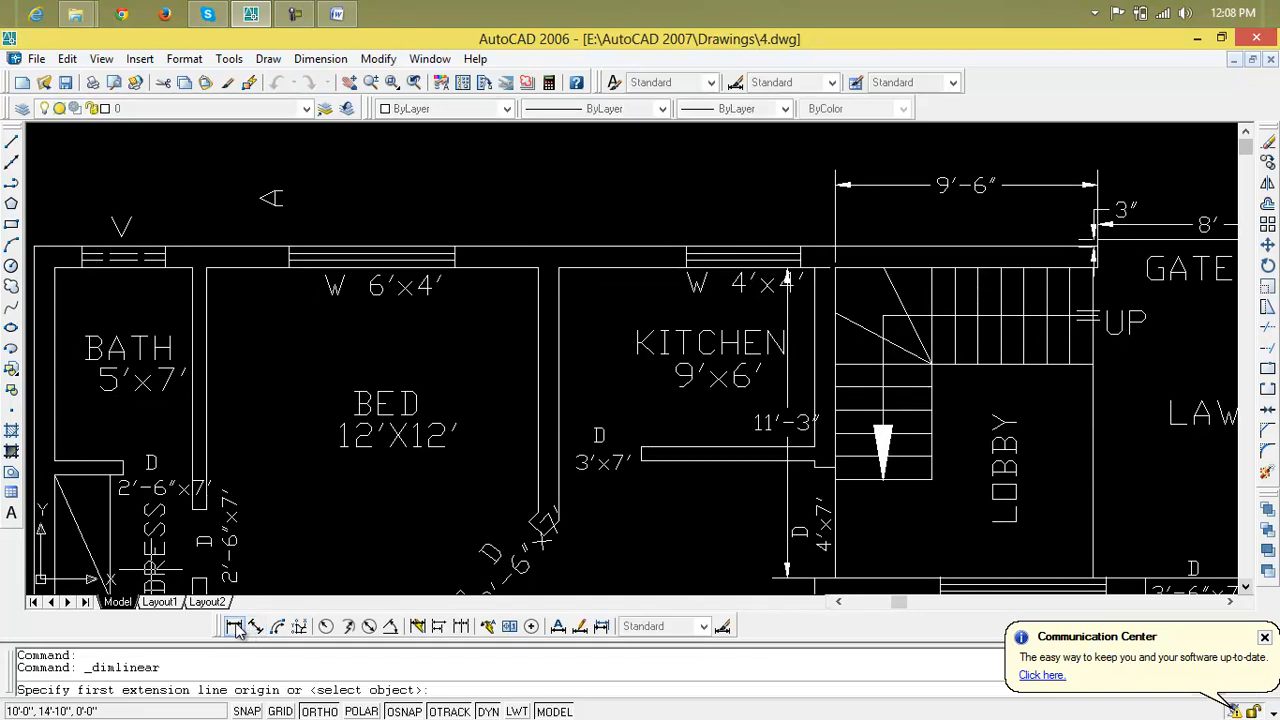
left_click(84, 247)
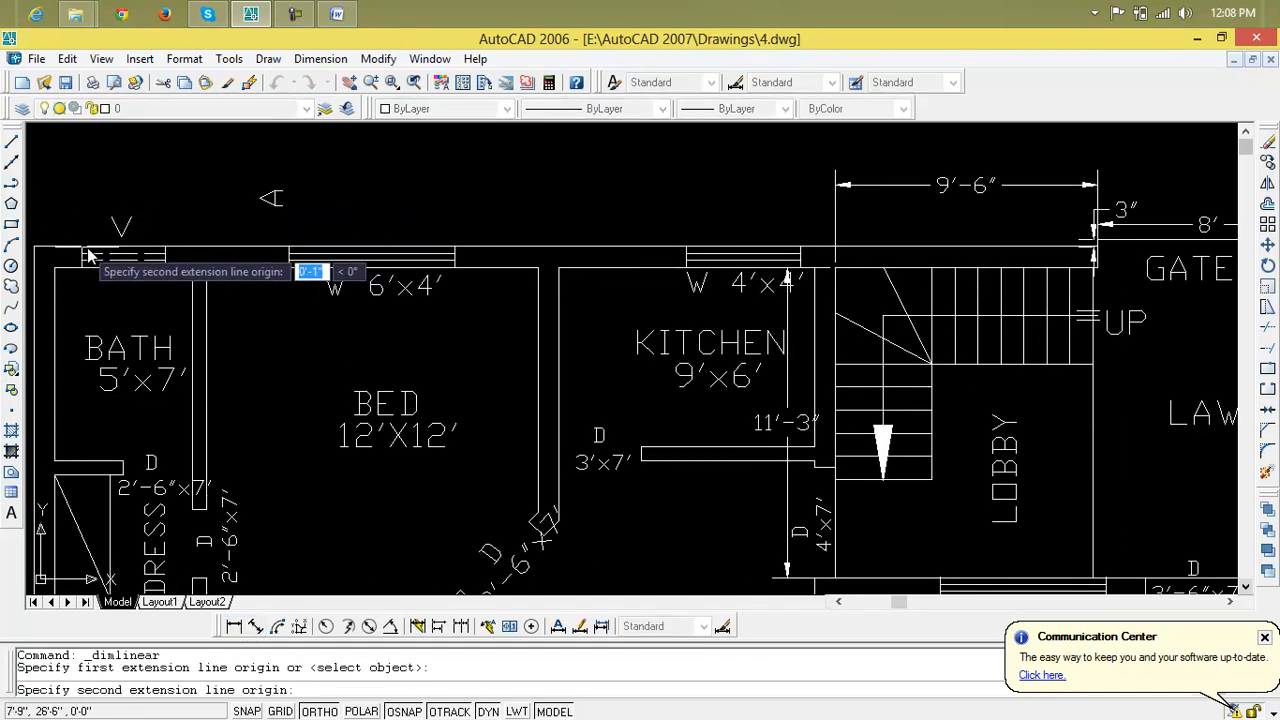
left_click(165, 247)
left_click(190, 203)
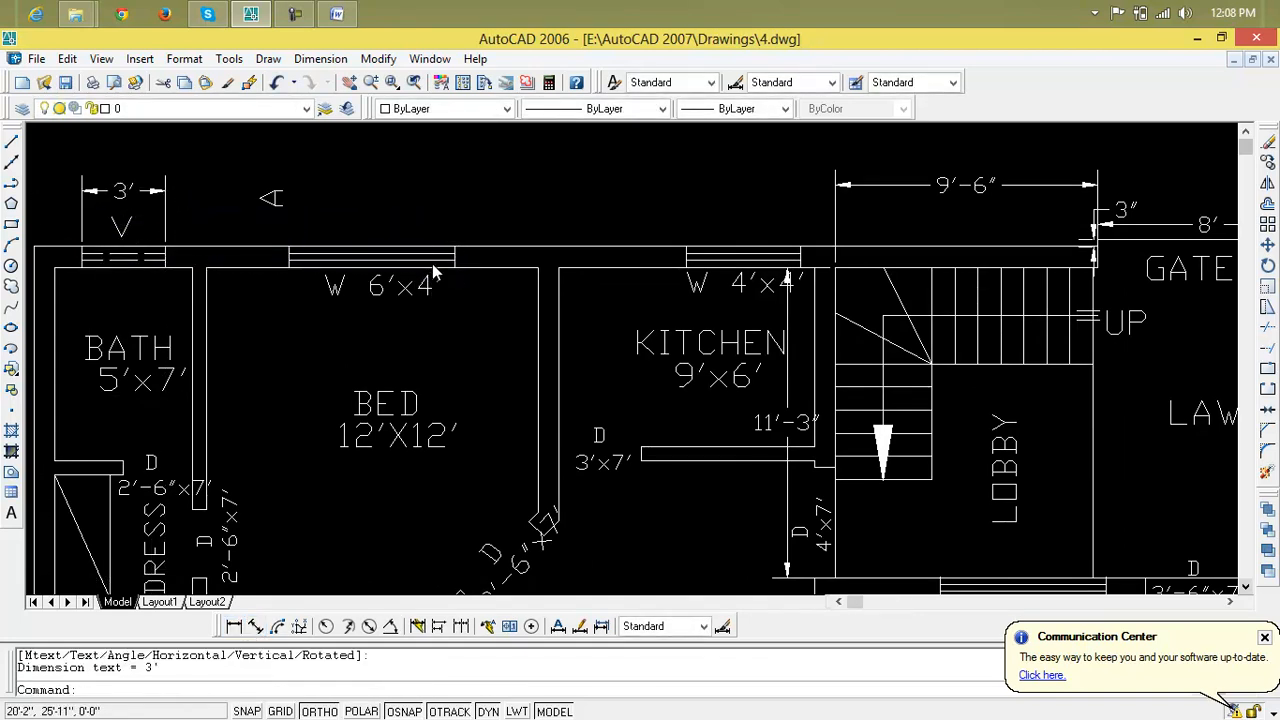
scroll(432, 263, "down", 4)
middle_click_drag(750, 287, 620, 327)
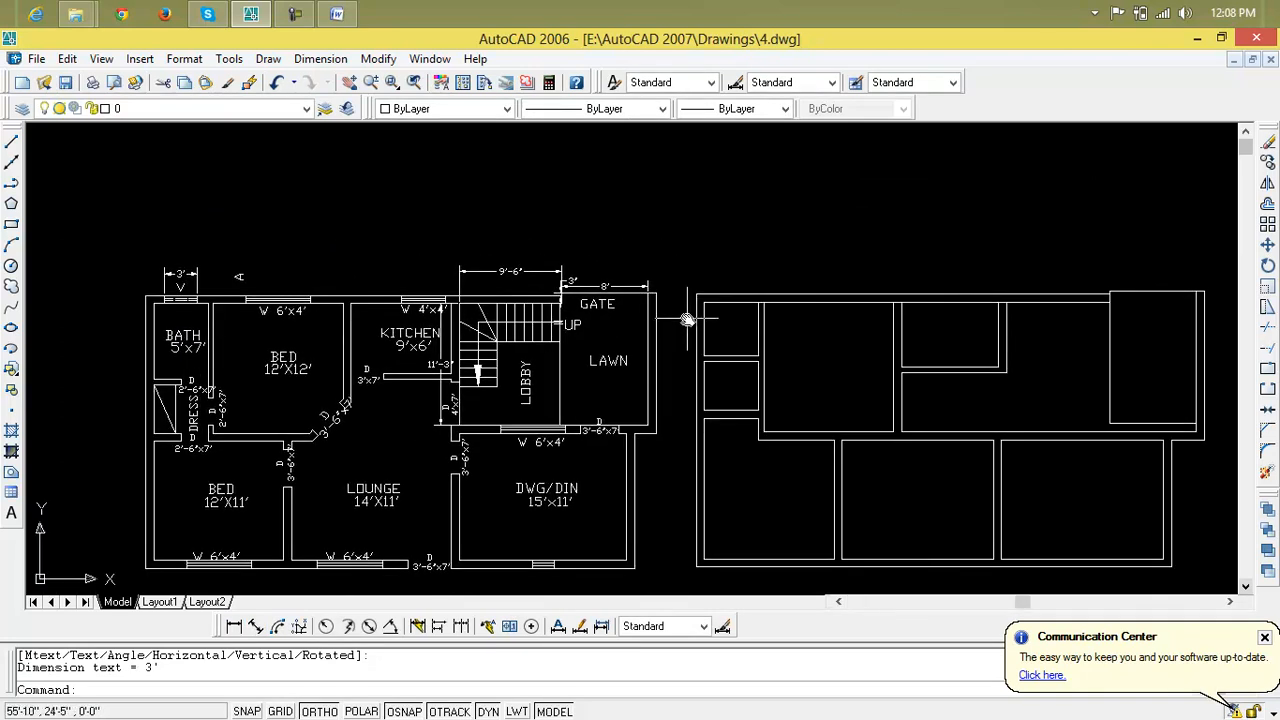
scroll(687, 320, "up", 2)
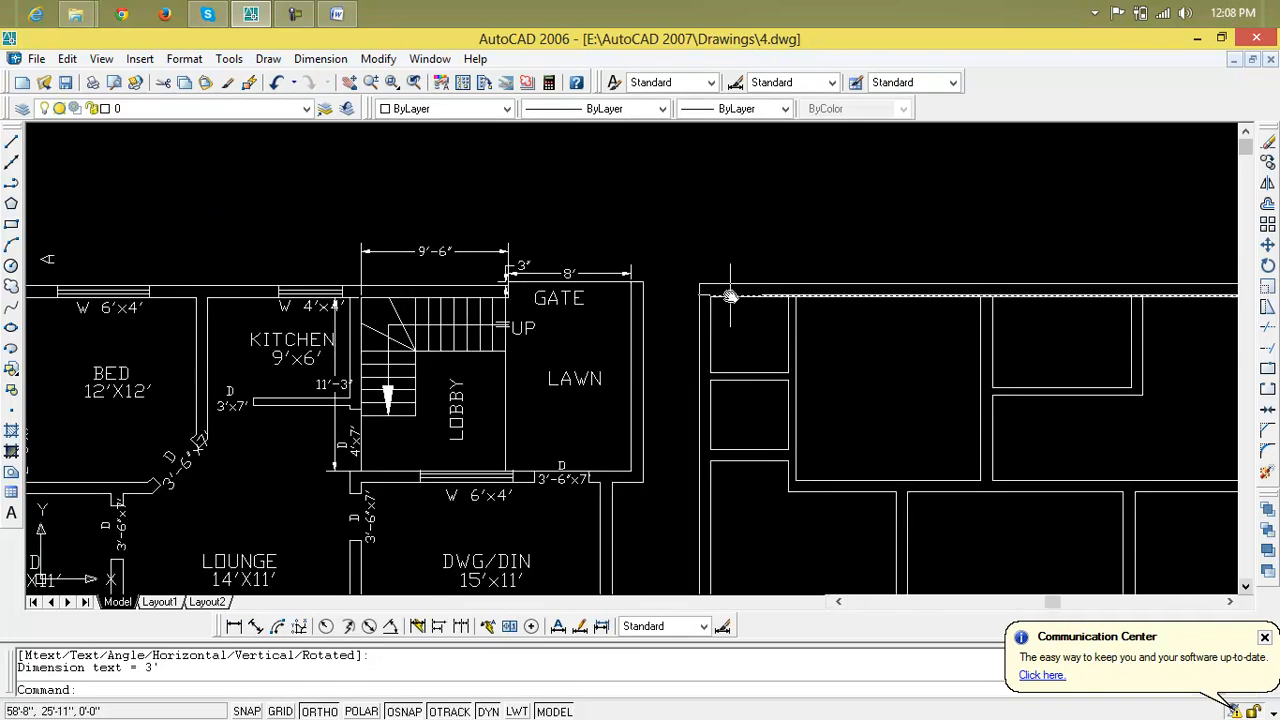
scroll(730, 296, "down", 2)
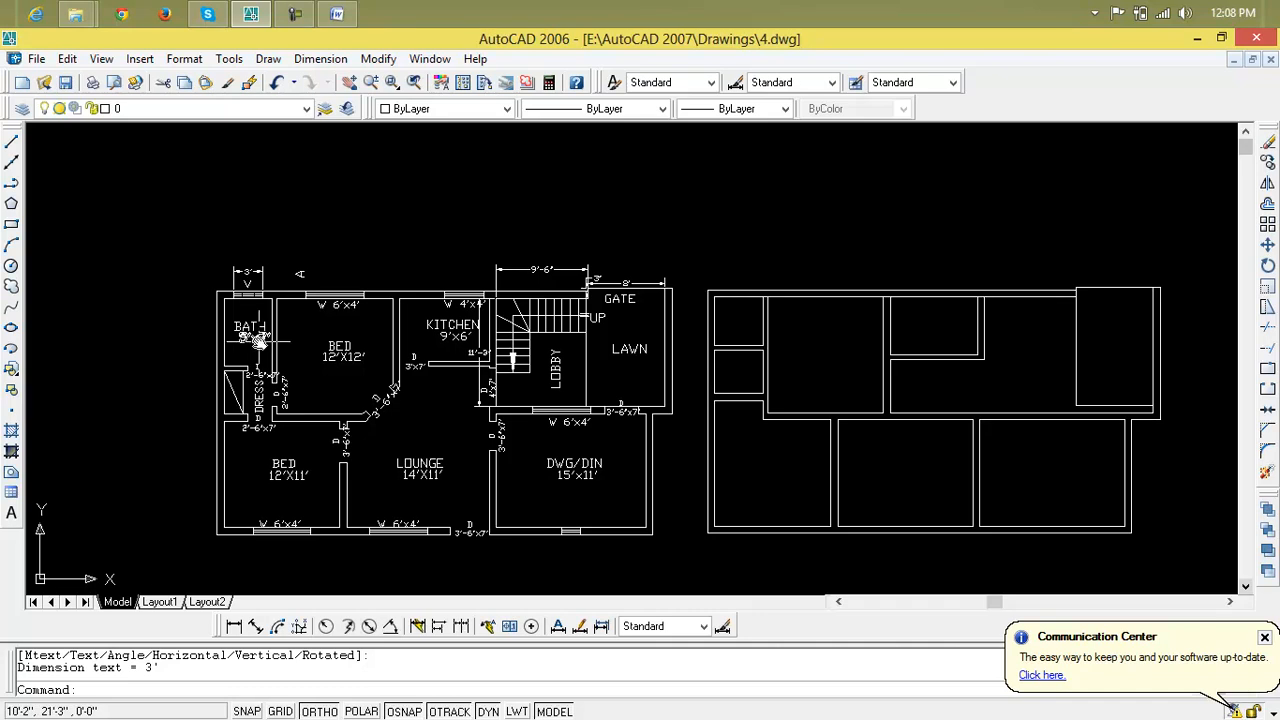
scroll(247, 348, "up", 2)
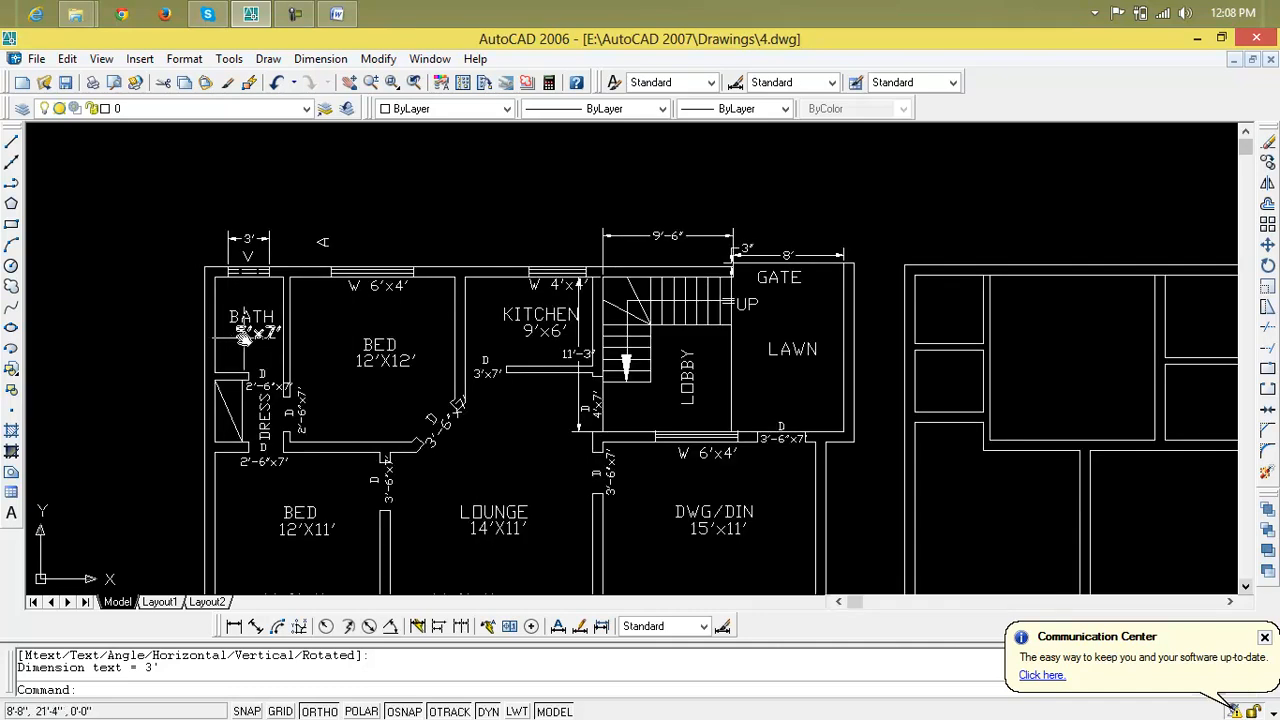
scroll(247, 286, "up", 2)
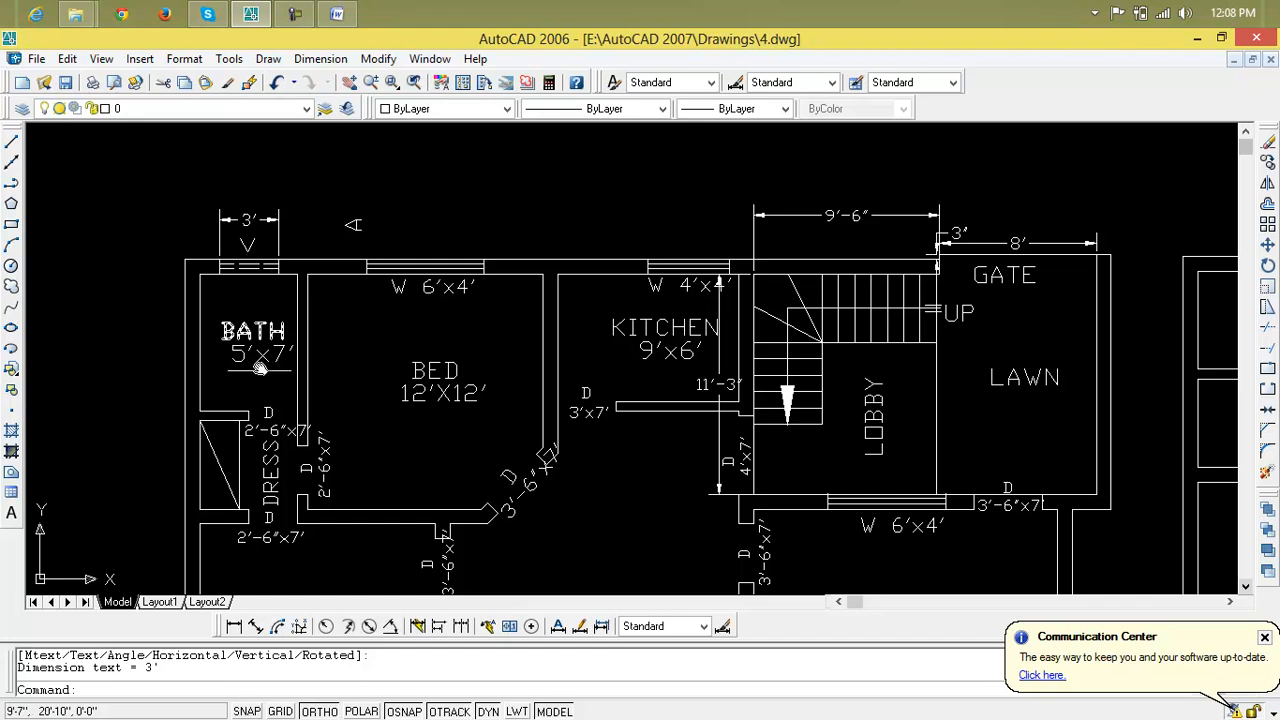
scroll(380, 351, "down", 2)
middle_click_drag(389, 350, 59, 373)
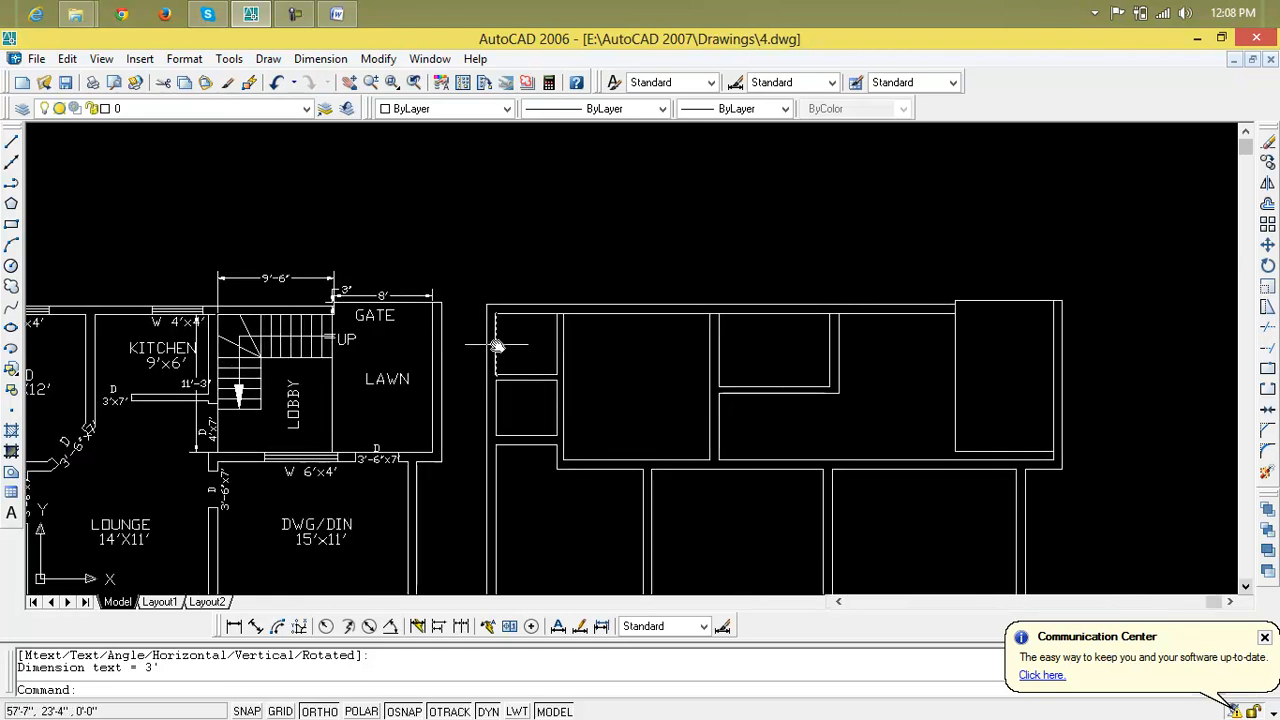
scroll(495, 346, "up", 3)
type("l")
key("Return")
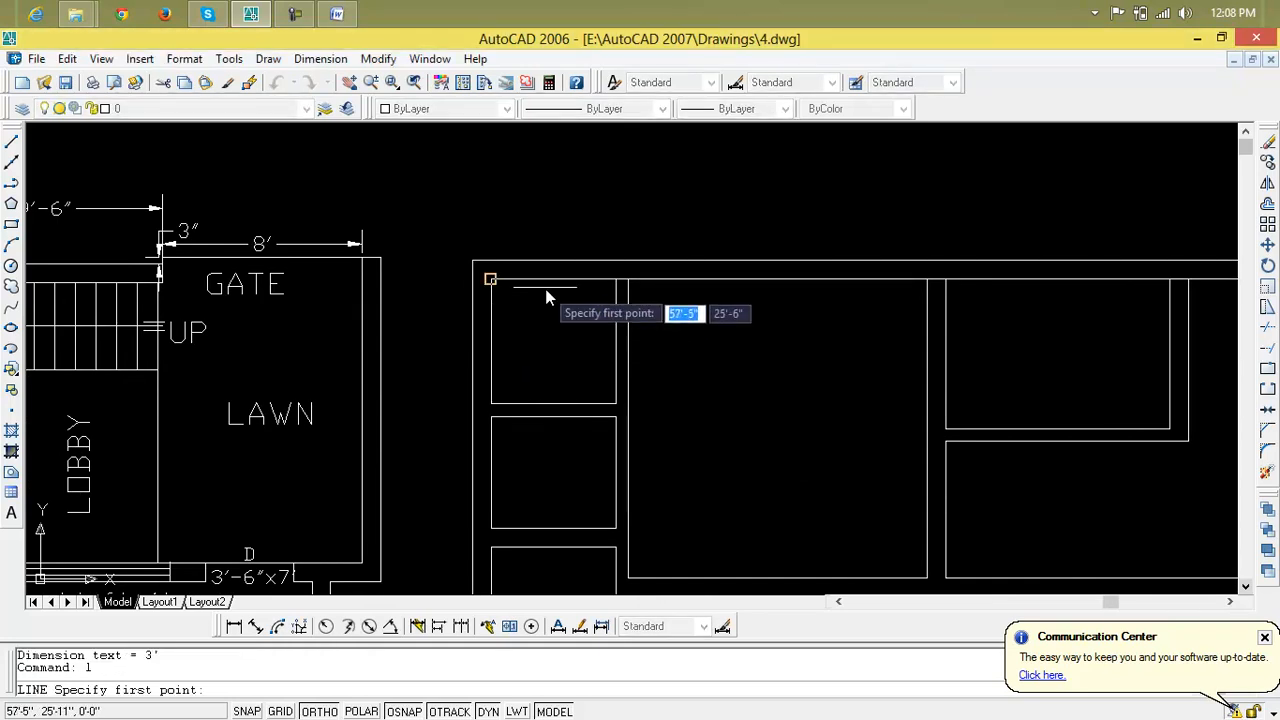
key("Escape")
key("Escape")
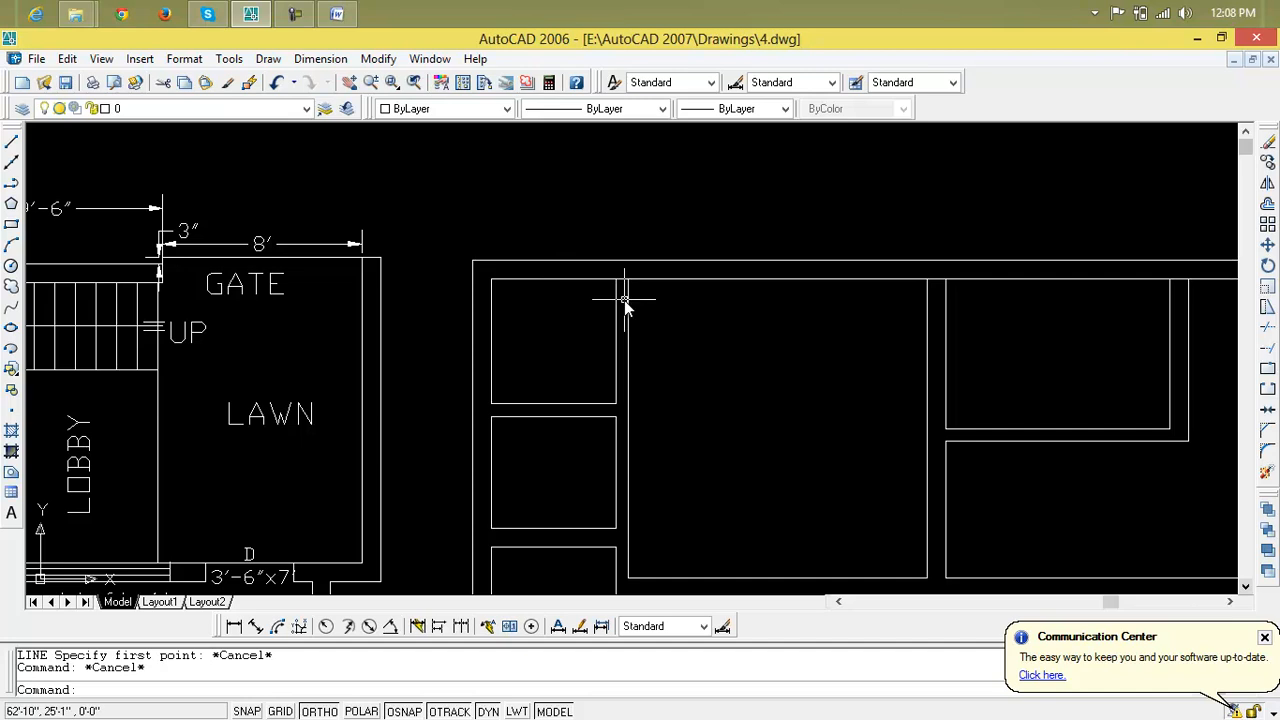
Step: Trim the short inner wall line crossing the top of the partition between the first small room and the large room in the redrawn plan
type("tr")
key("Return")
scroll(622, 290, "up", 3)
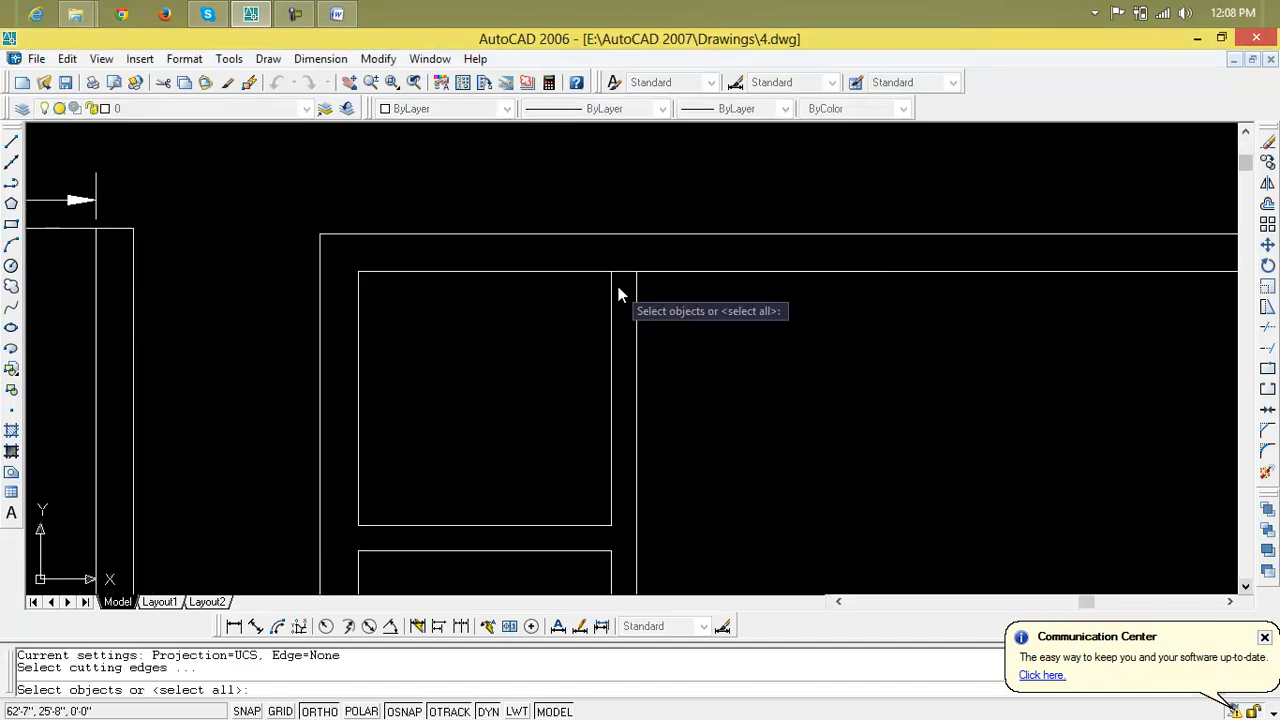
left_click(621, 272)
key("Escape")
key("Escape")
key("Escape")
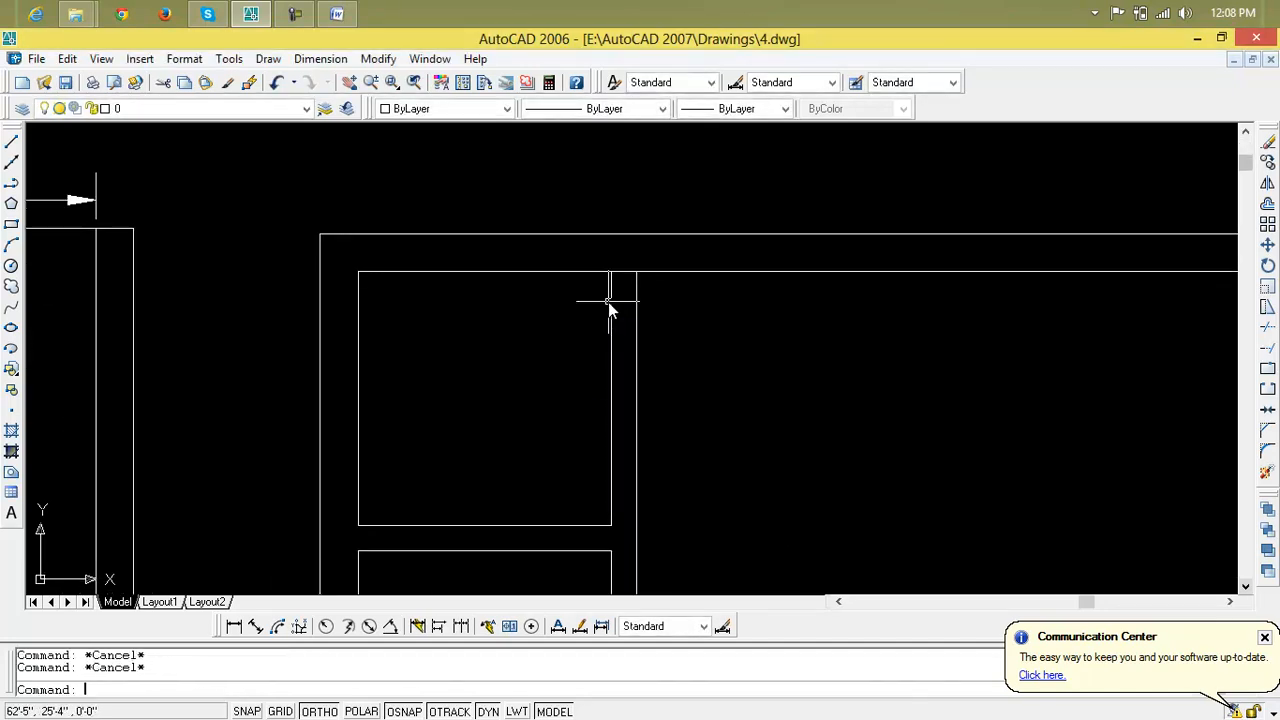
key("Return")
key("Return")
left_click(620, 273)
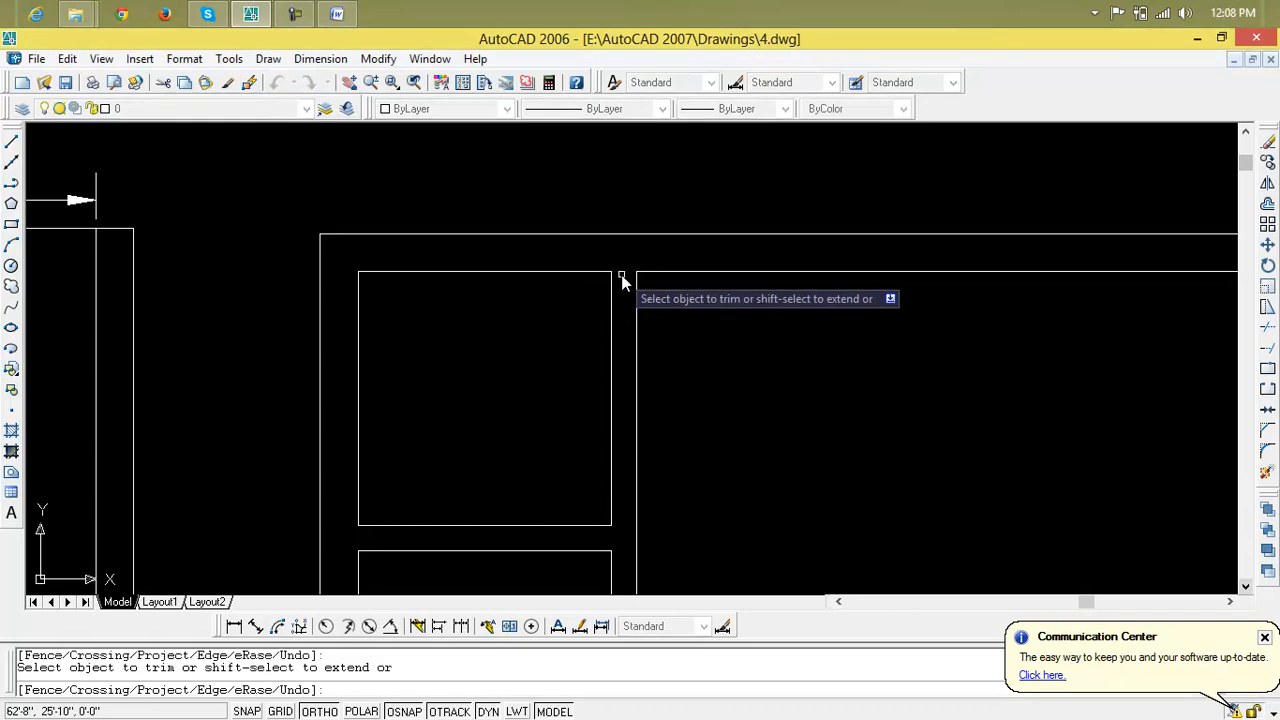
key("Escape")
key("Escape")
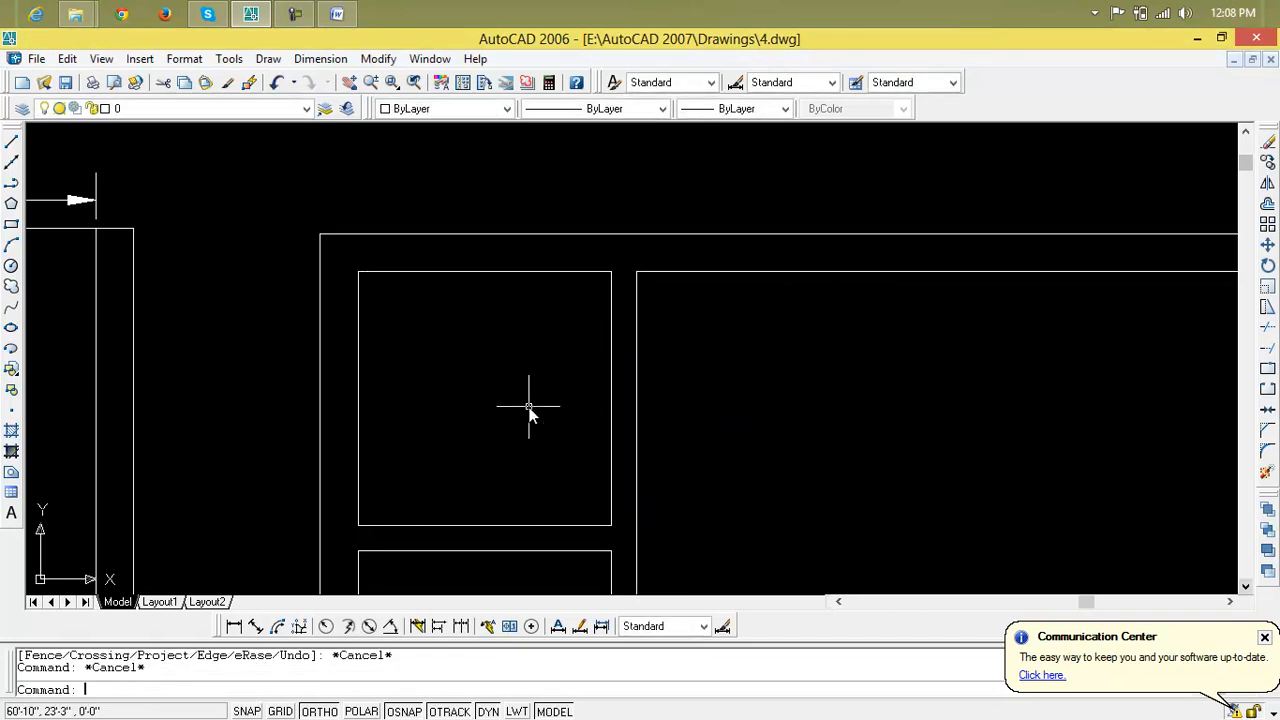
Step: Open the object snap settings and accept them with all snap modes selected
type("l")
key("Return")
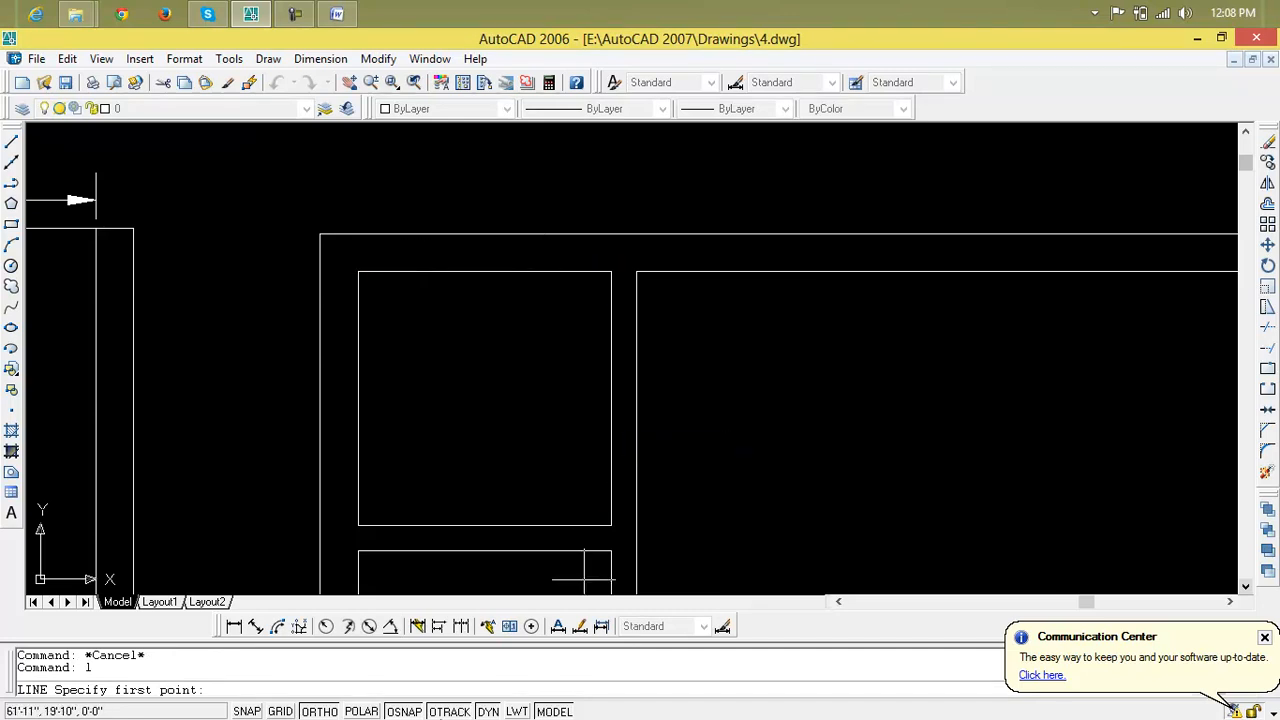
right_click(404, 712)
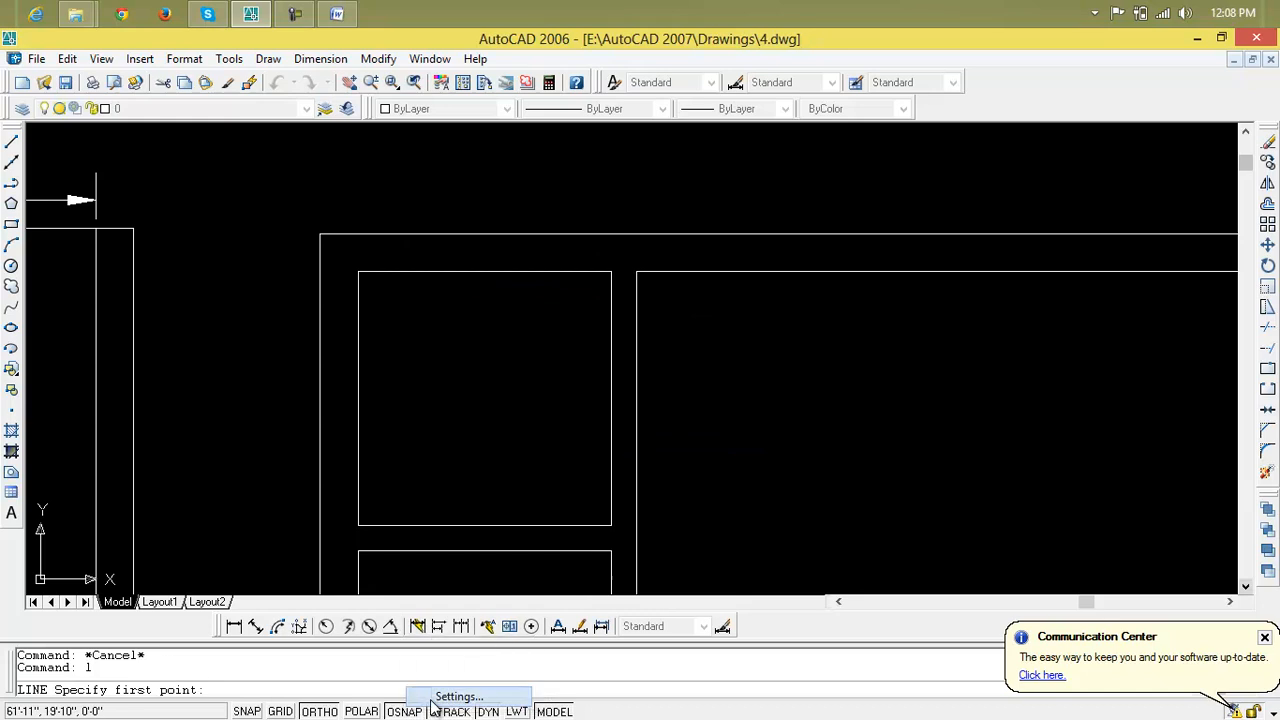
left_click(458, 696)
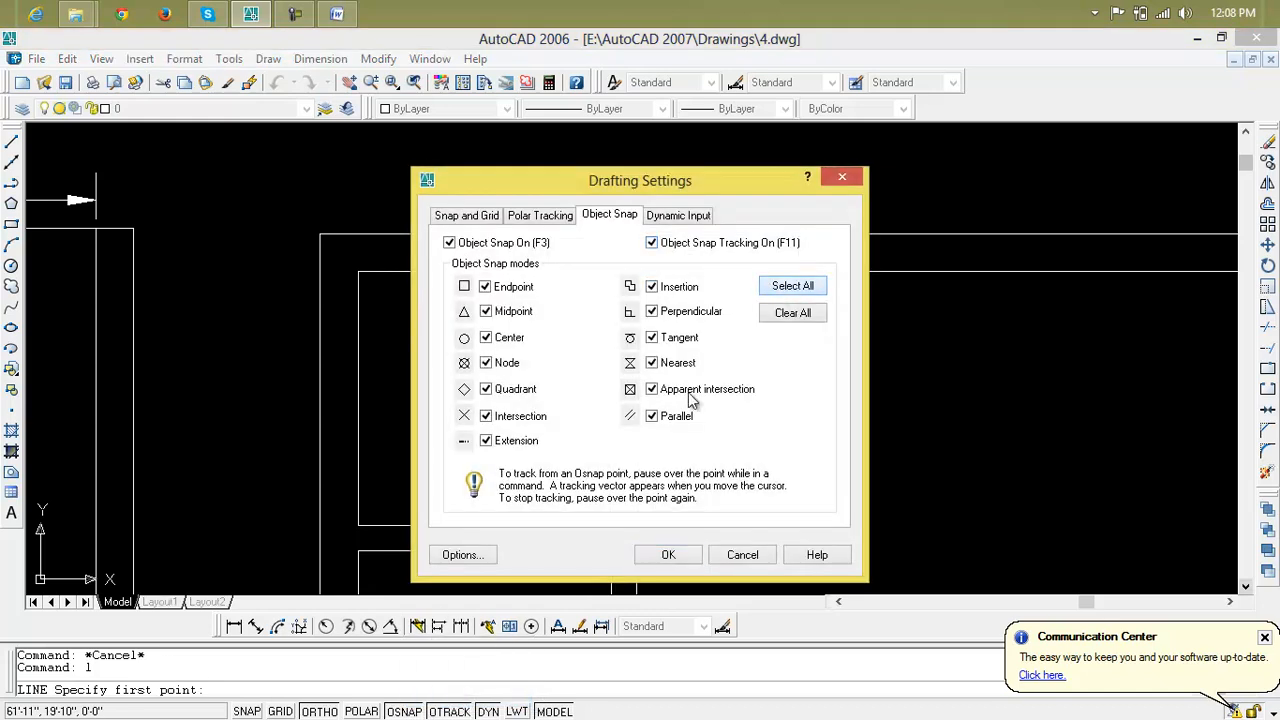
left_click(672, 557)
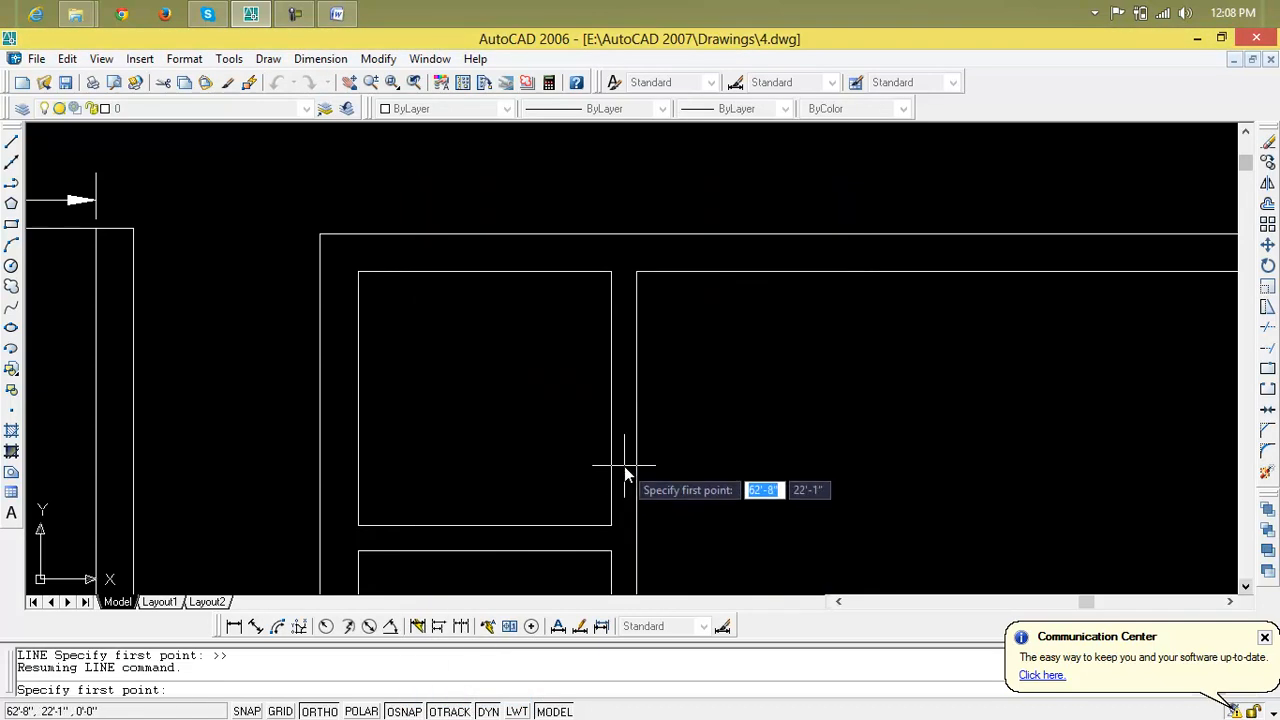
type("l")
key("Escape")
key("Escape")
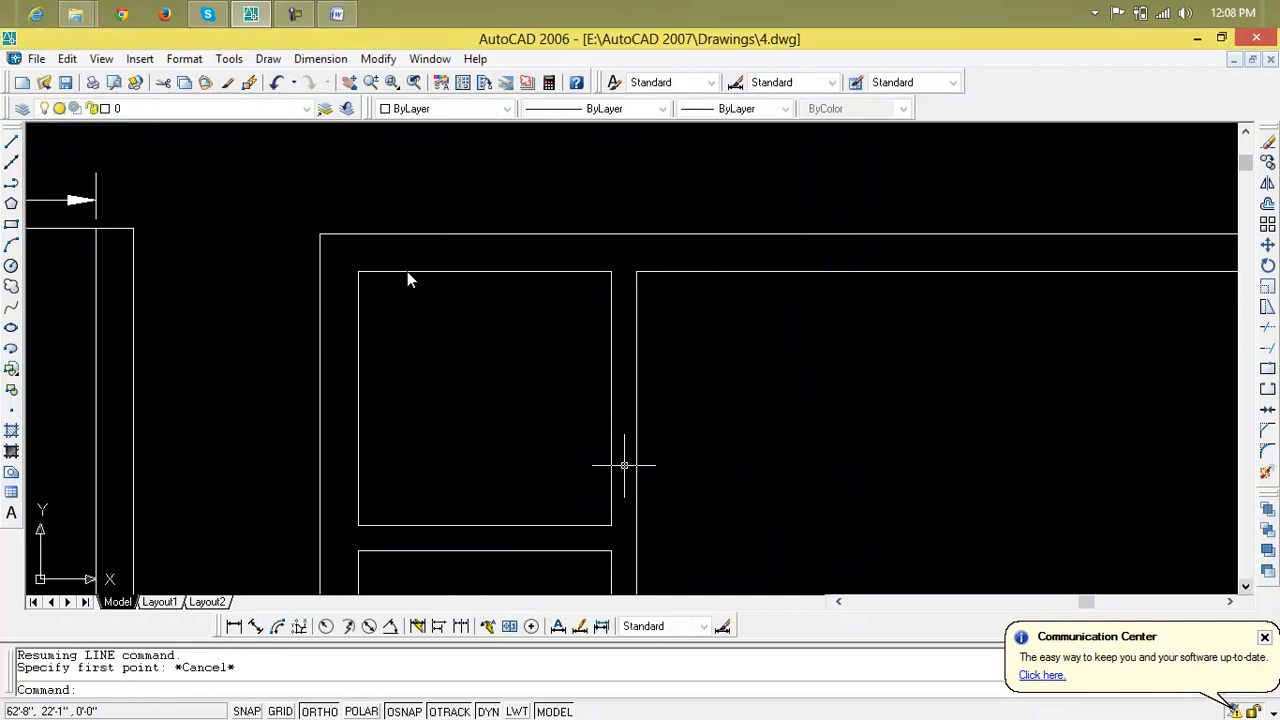
Step: Draw a vertical line from the midpoint of the first small room's top inner wall line up past the outer wall line
type("l")
key("Return")
scroll(611, 462, "down", 4)
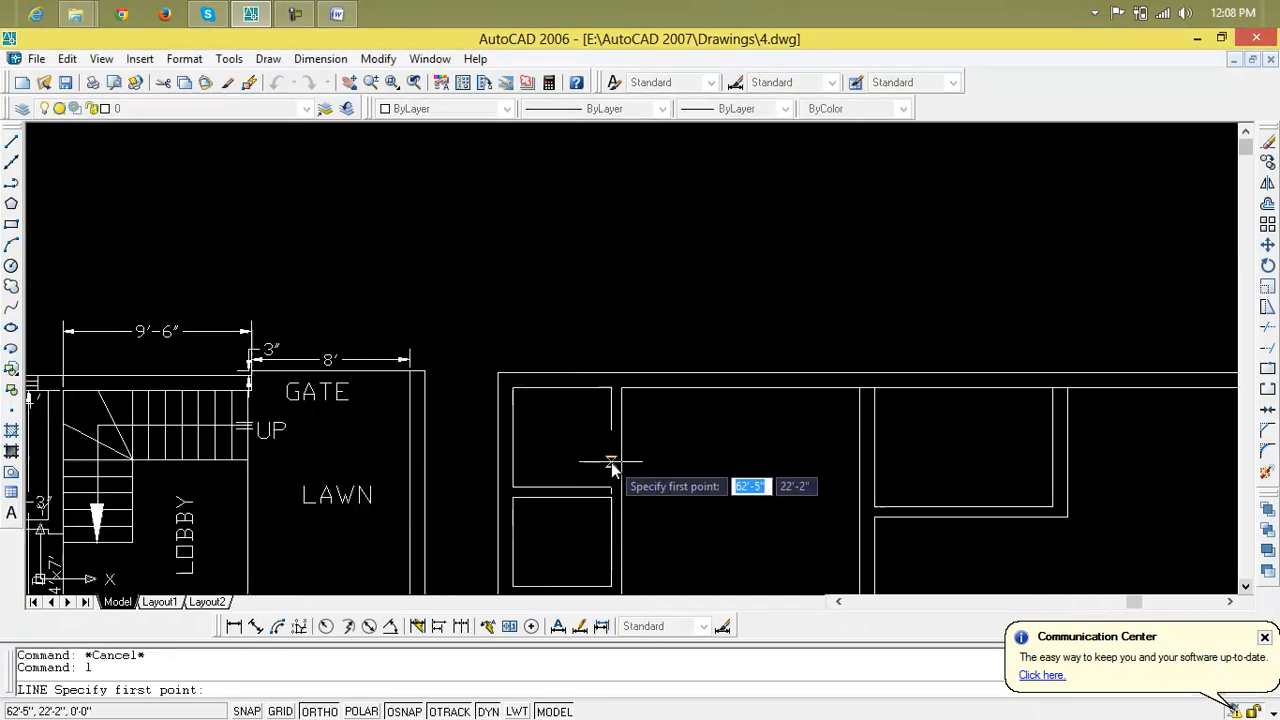
middle_click_drag(651, 449, 777, 386)
scroll(880, 351, "down", 2)
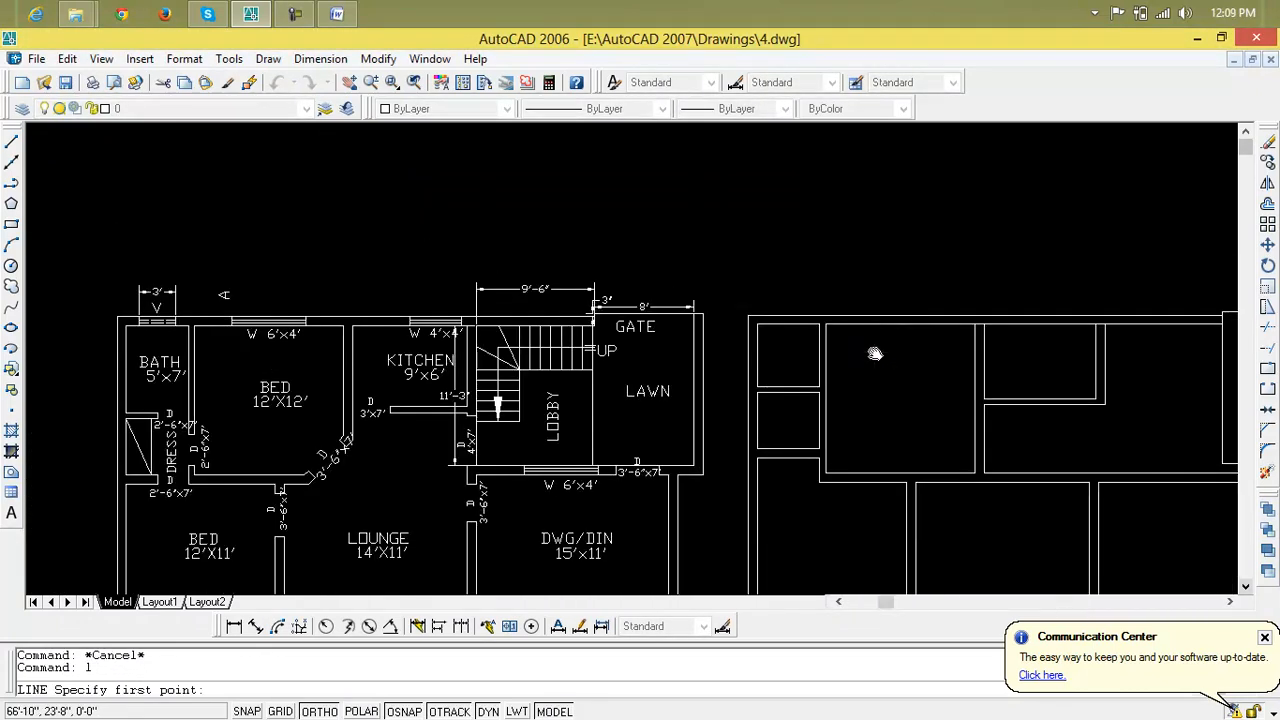
scroll(787, 350, "up", 3)
scroll(787, 350, "up", 2)
left_click(788, 271)
left_click(790, 215)
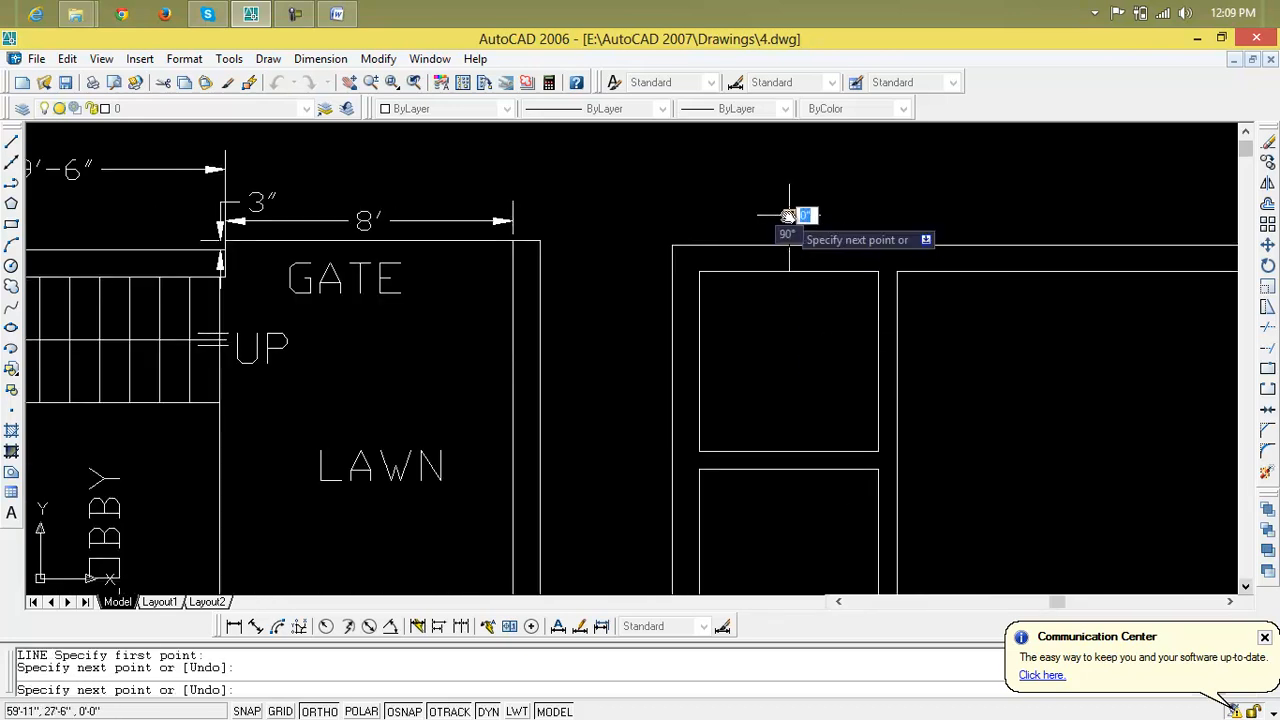
key("Escape")
key("Escape")
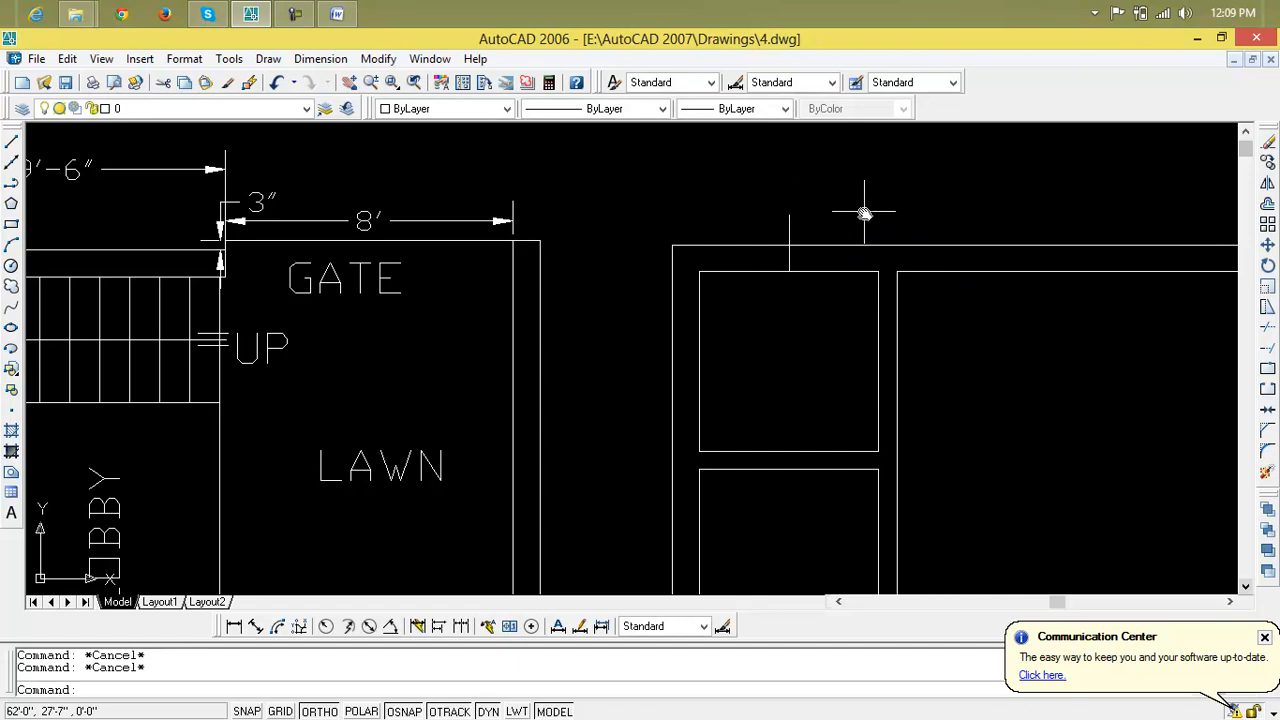
type("o")
key("Return")
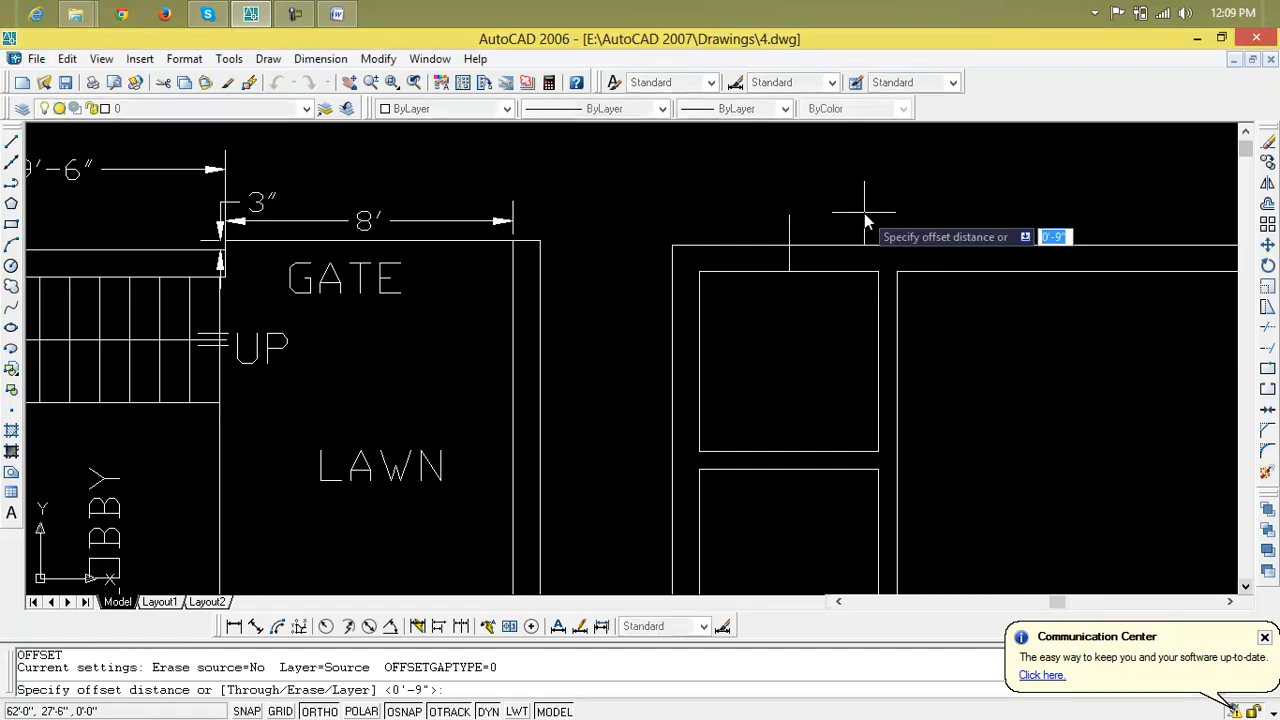
type("3'")
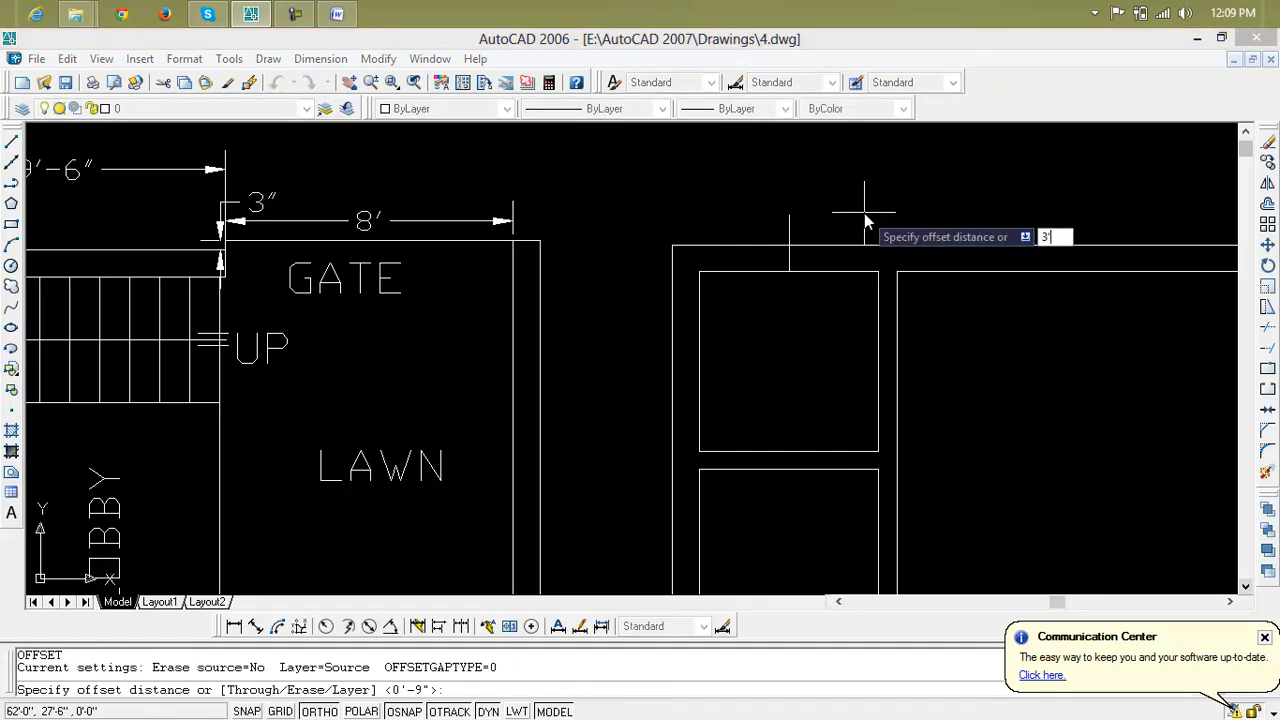
key("Escape")
key("Escape")
scroll(543, 248, "down", 2)
mouse_move(555, 263)
middle_mouse_down()
mouse_move(1165, 263)
mouse_move(571, 286)
middle_mouse_up()
scroll(737, 280, "up", 3)
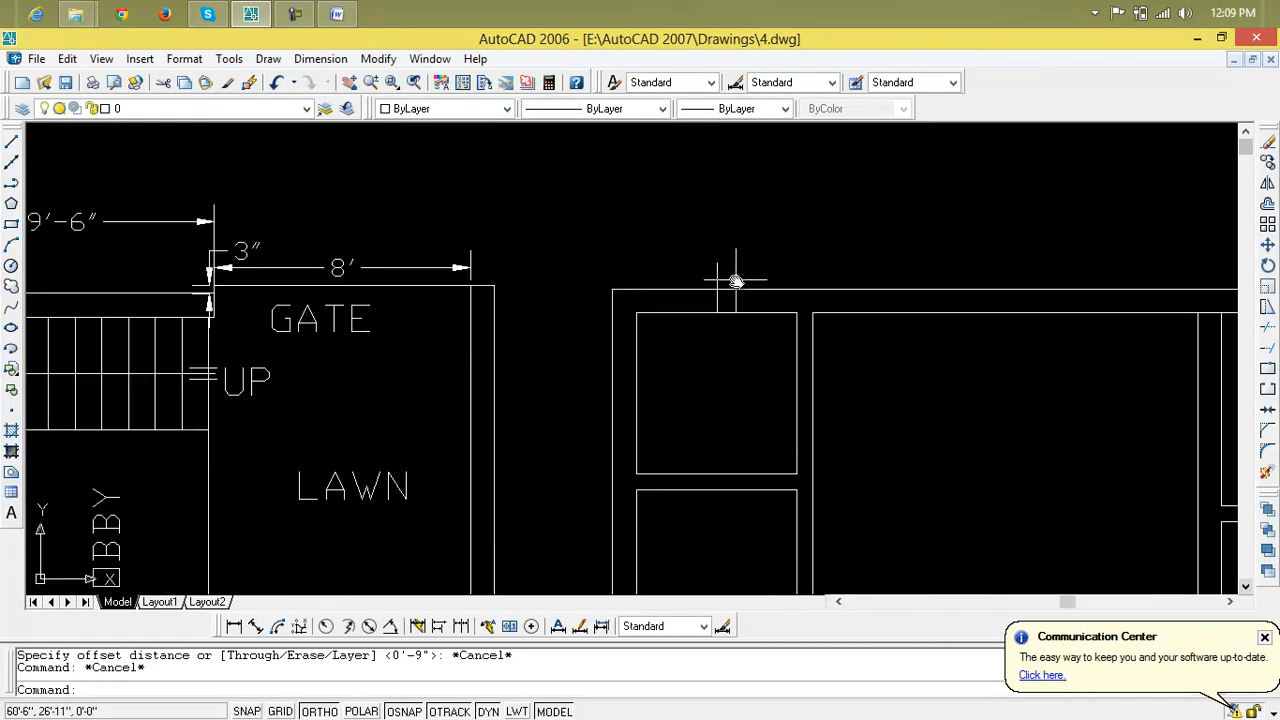
type("o")
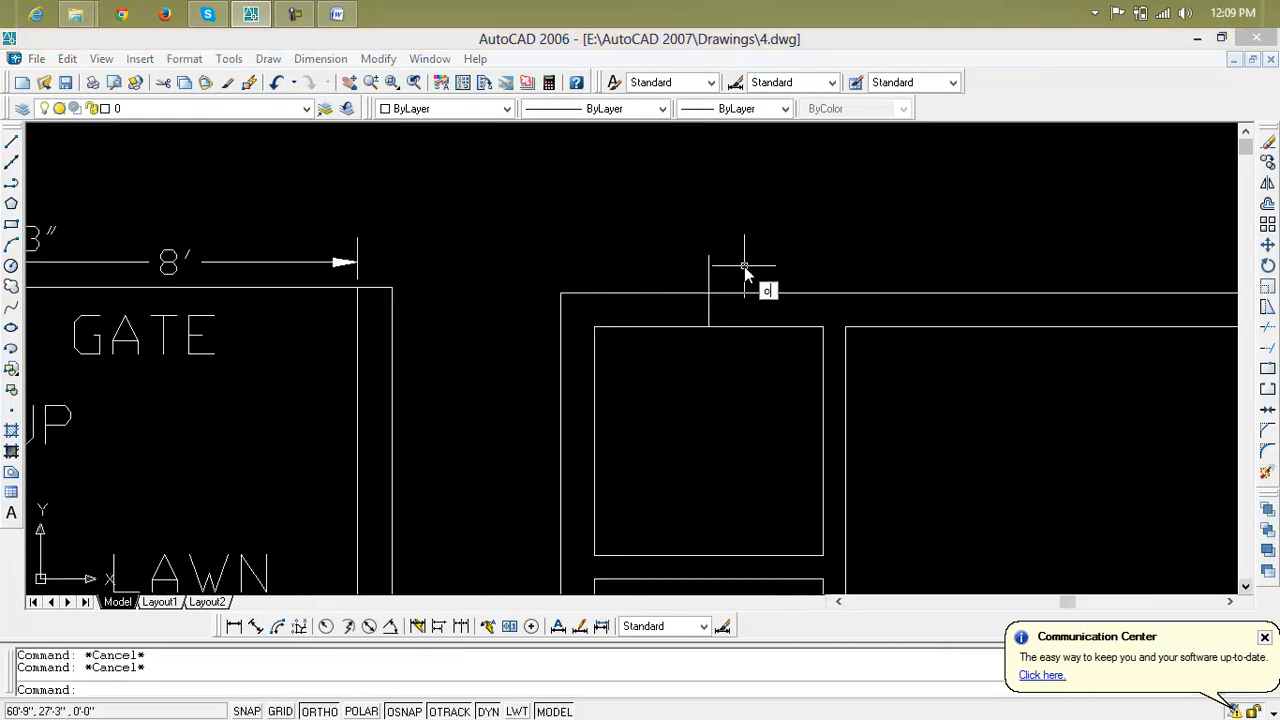
key("Return")
type("1")
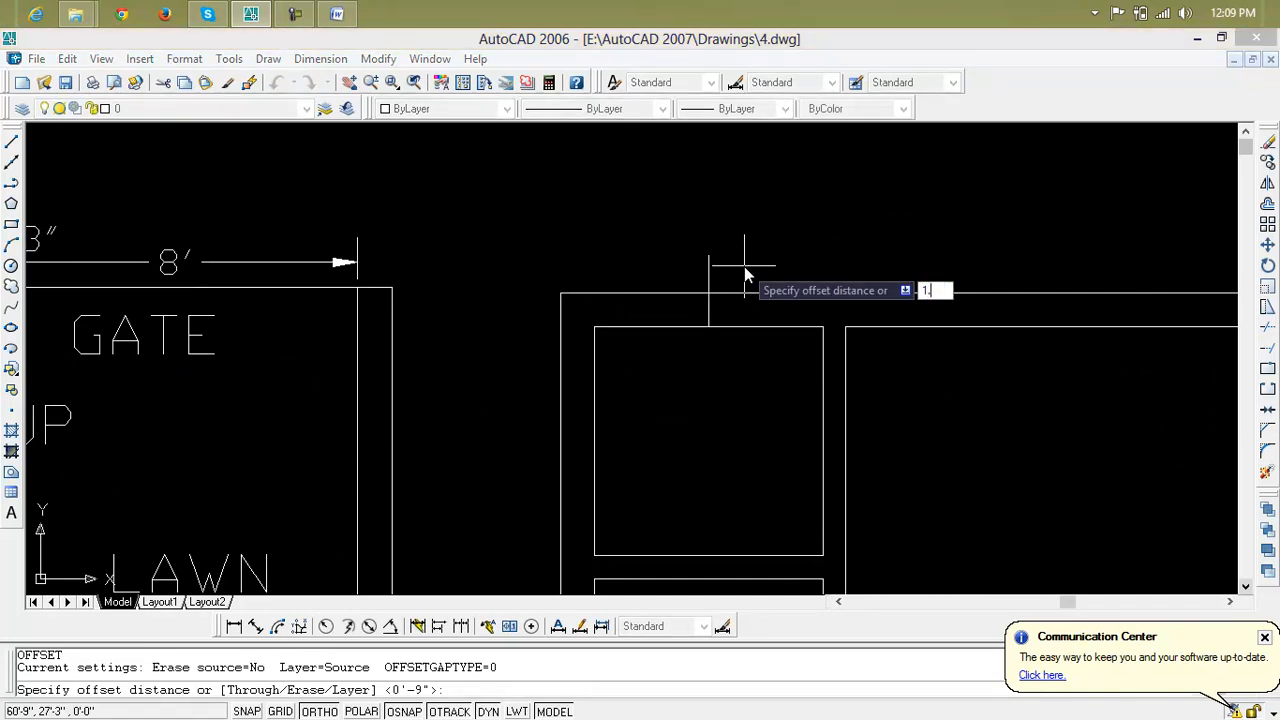
type(".6")
key("Return")
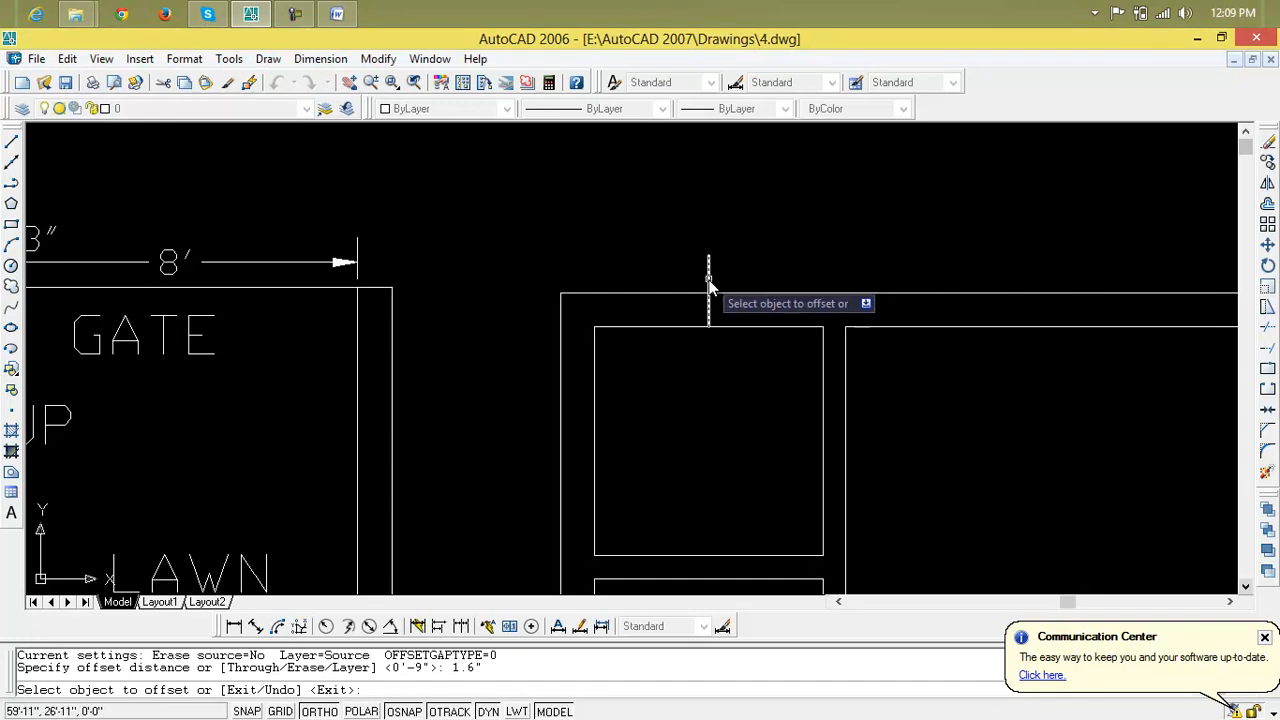
key("Escape")
key("Escape")
key("Escape")
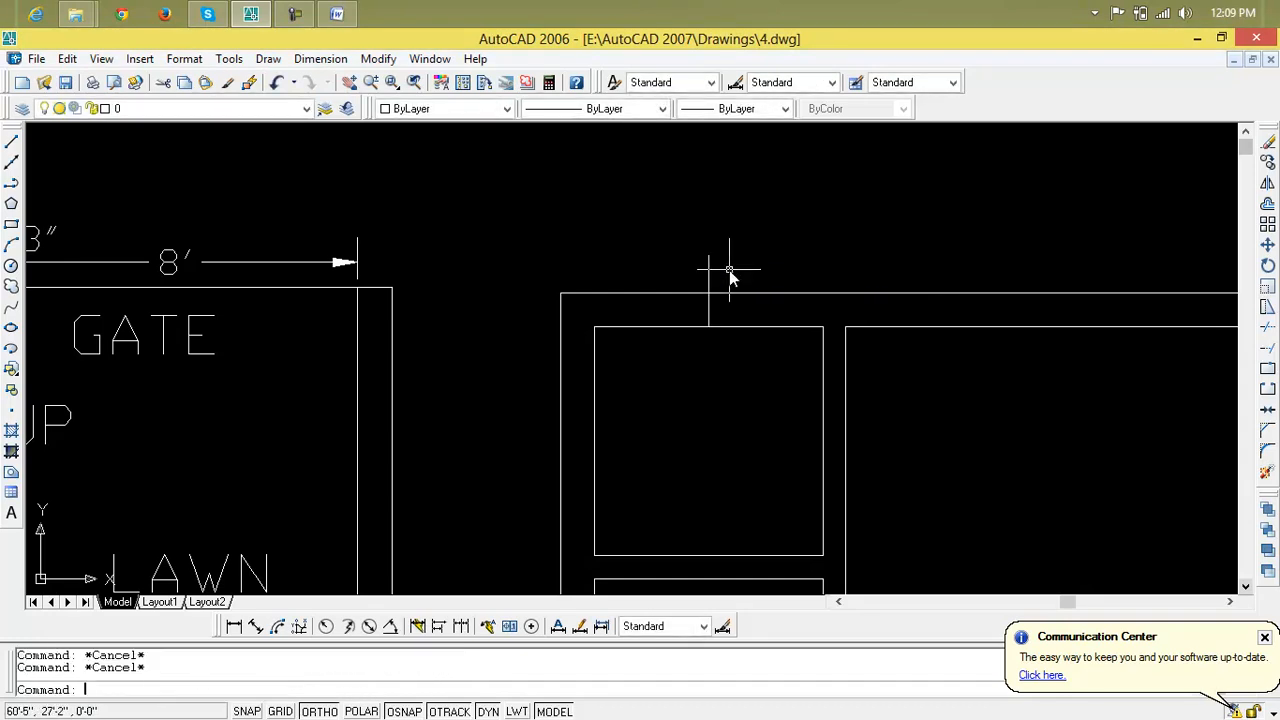
Step: Offset the vertical line at the first small room's top wall 1'6" to both sides and delete the original centre line
type("o")
key("Return")
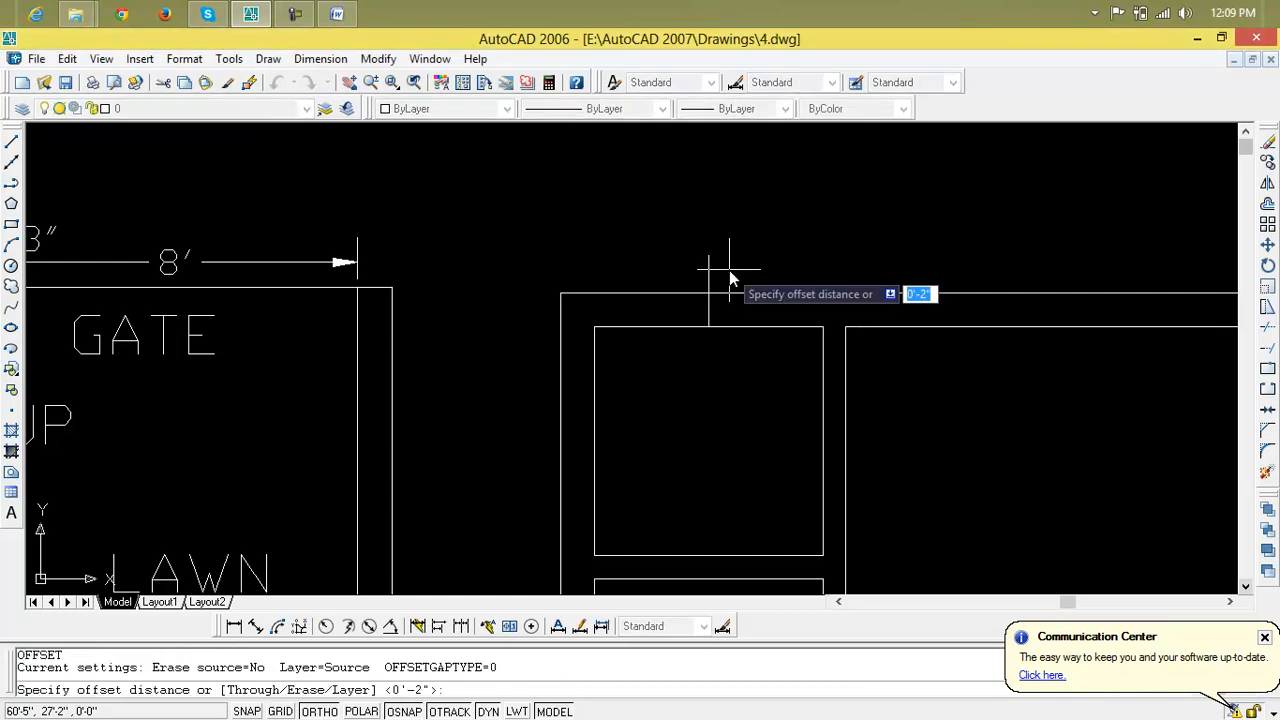
type("1'6")
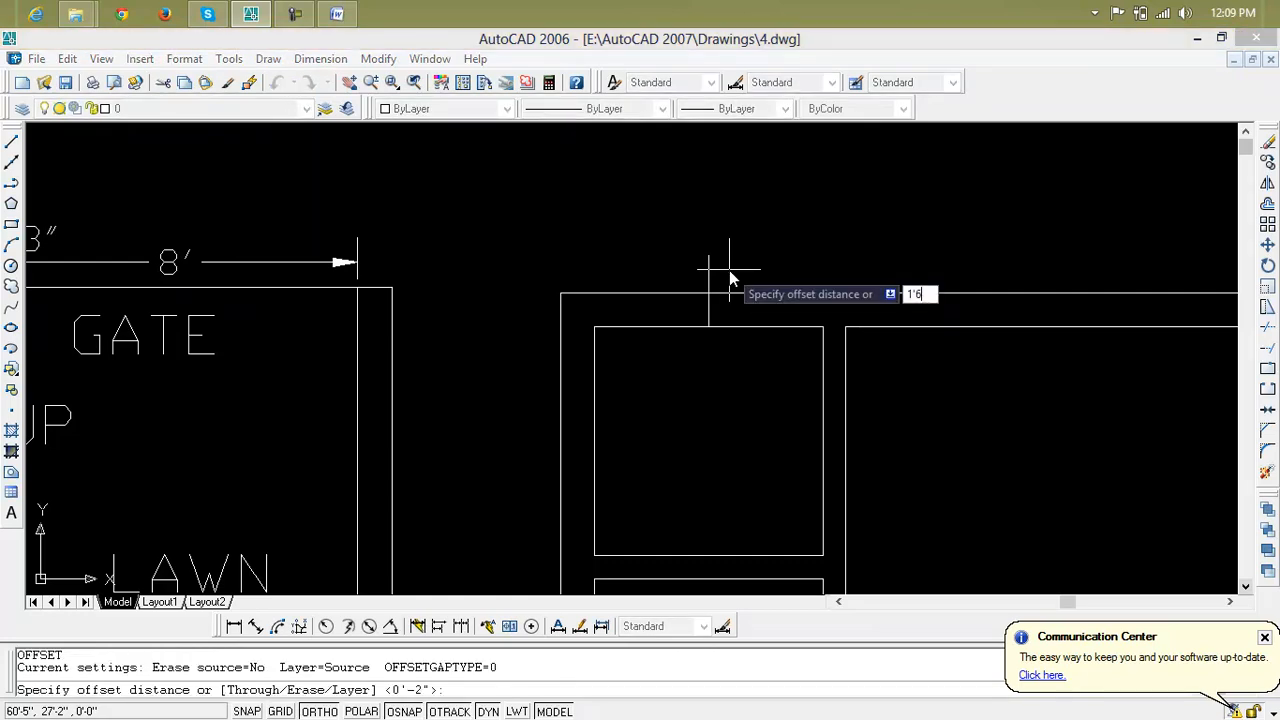
key("Return")
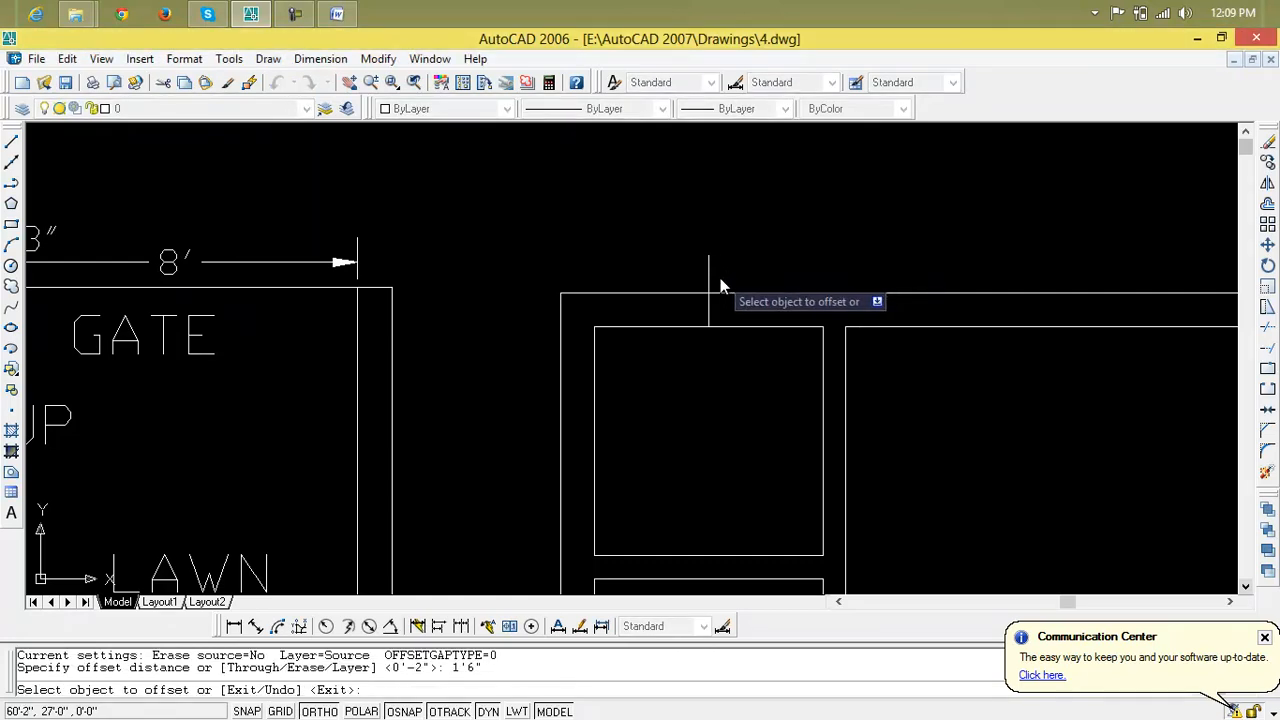
left_click(709, 281)
left_click(724, 281)
left_click(709, 284)
left_click(703, 280)
key("Escape")
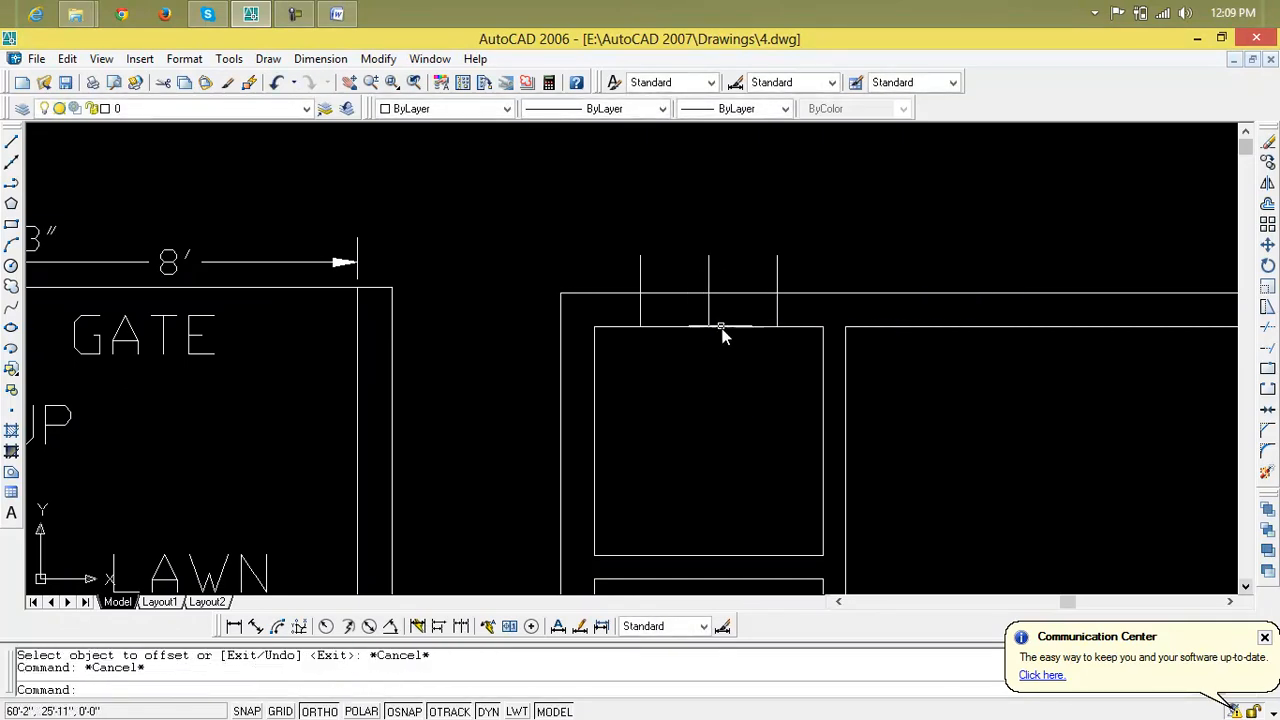
left_click(709, 318)
key("Delete")
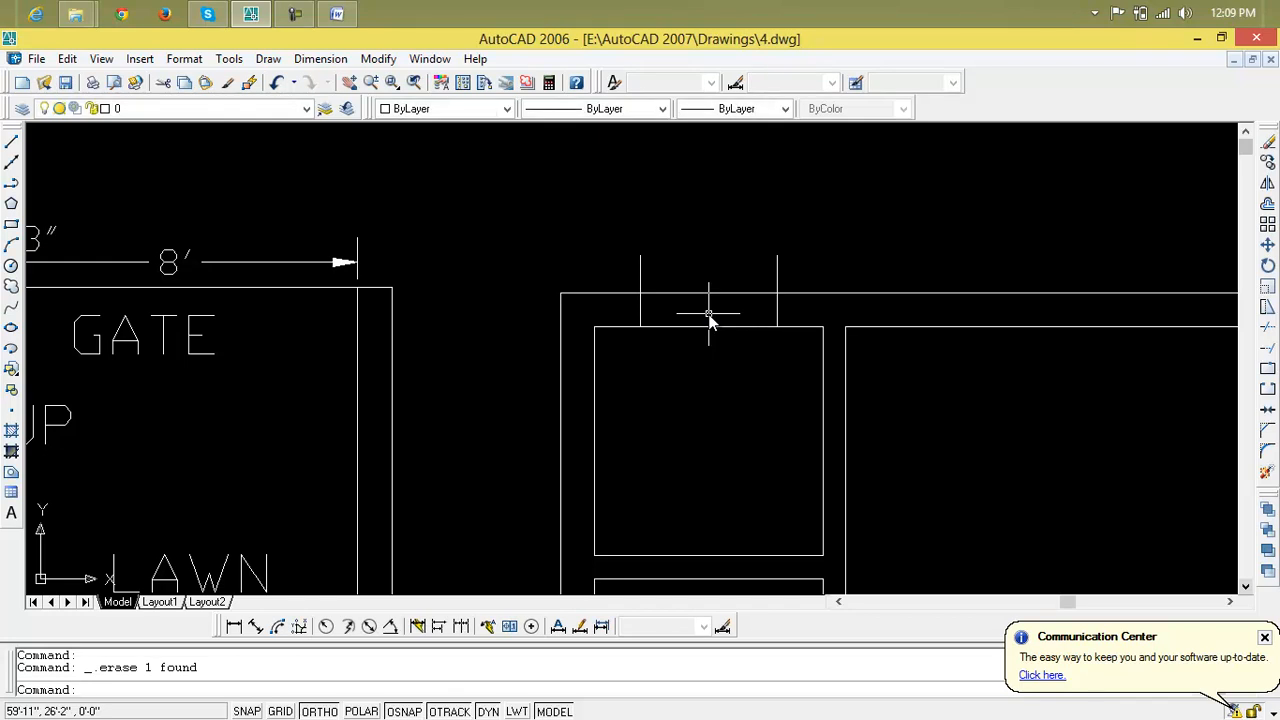
Step: Trim the parts of the two ventilator opening lines that project above the outer top wall line
type("tr")
key("Return")
key("Return")
left_click(777, 280)
left_click(620, 266)
scroll(620, 266, "down", 3)
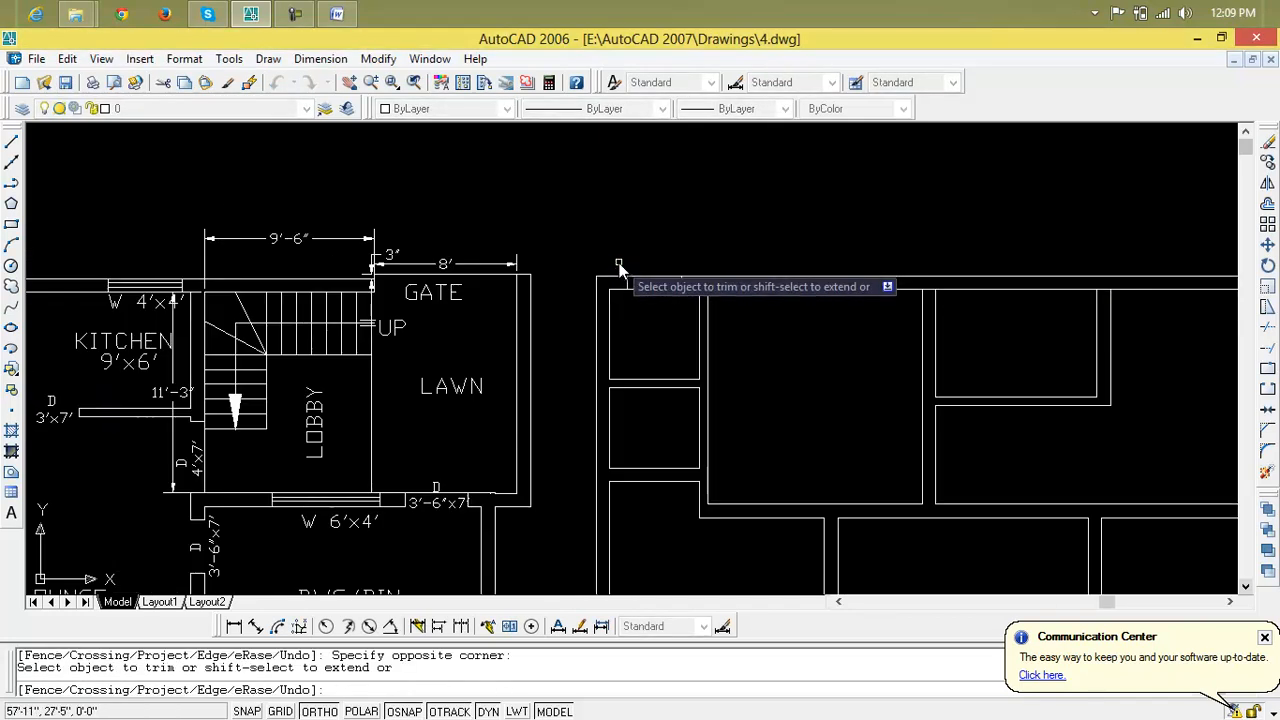
Step: Compare the labelled plan's bath and dress openings with the redrawn plan's small rooms, ending the trim
scroll(630, 290, "down", 2)
middle_click_drag(633, 298, 785, 218)
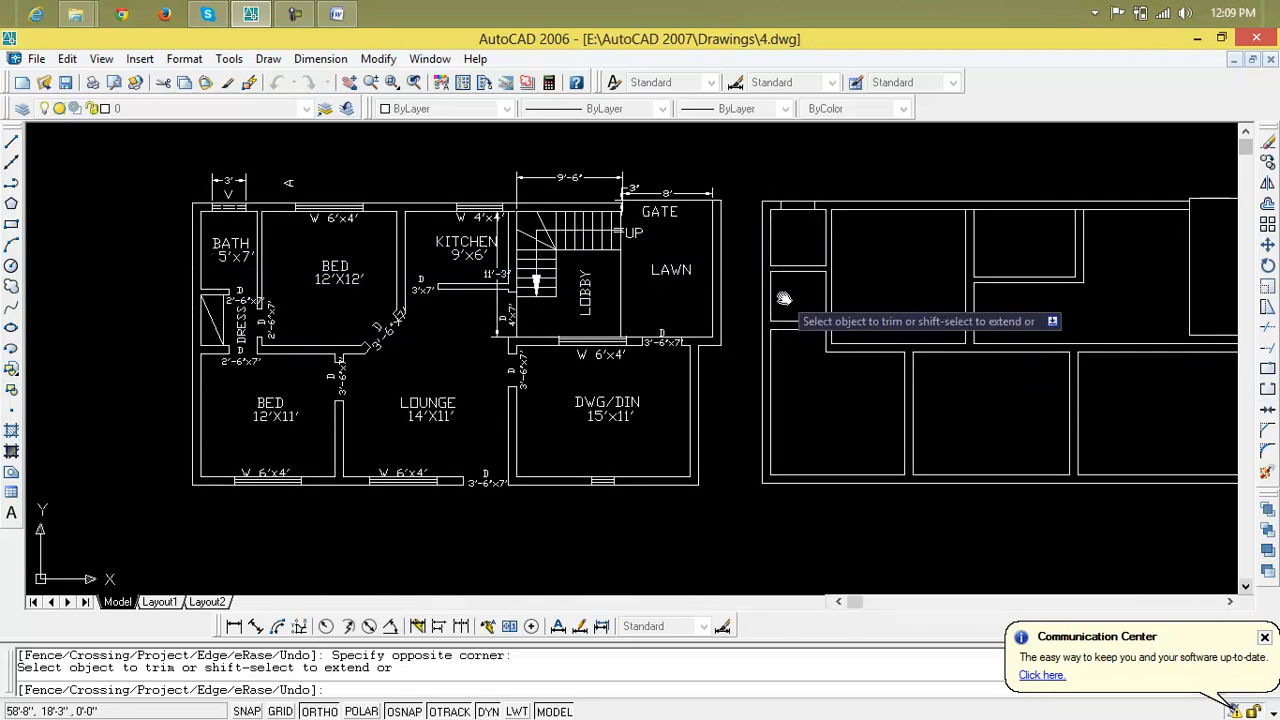
scroll(786, 290, "up", 5)
mouse_move(972, 287)
middle_mouse_down()
mouse_move(1046, 286)
mouse_move(865, 312)
middle_mouse_up()
scroll(1051, 289, "down", 3)
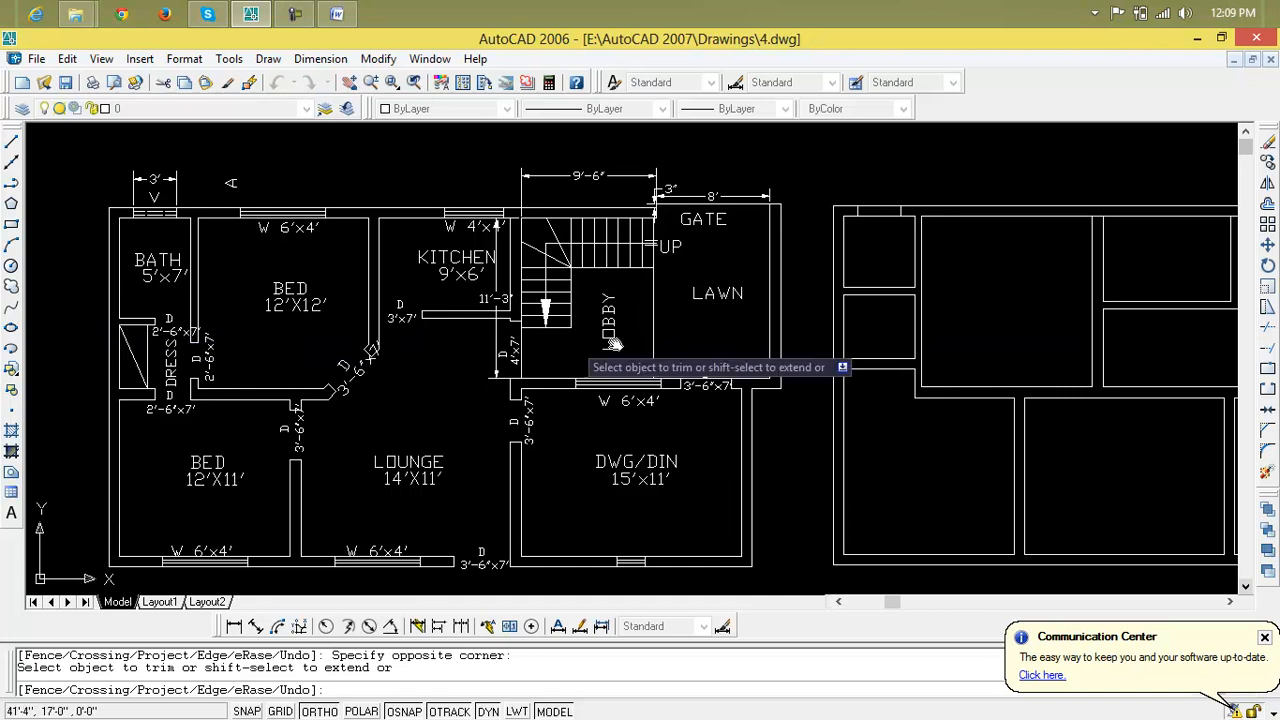
middle_click_drag(849, 343, 758, 378)
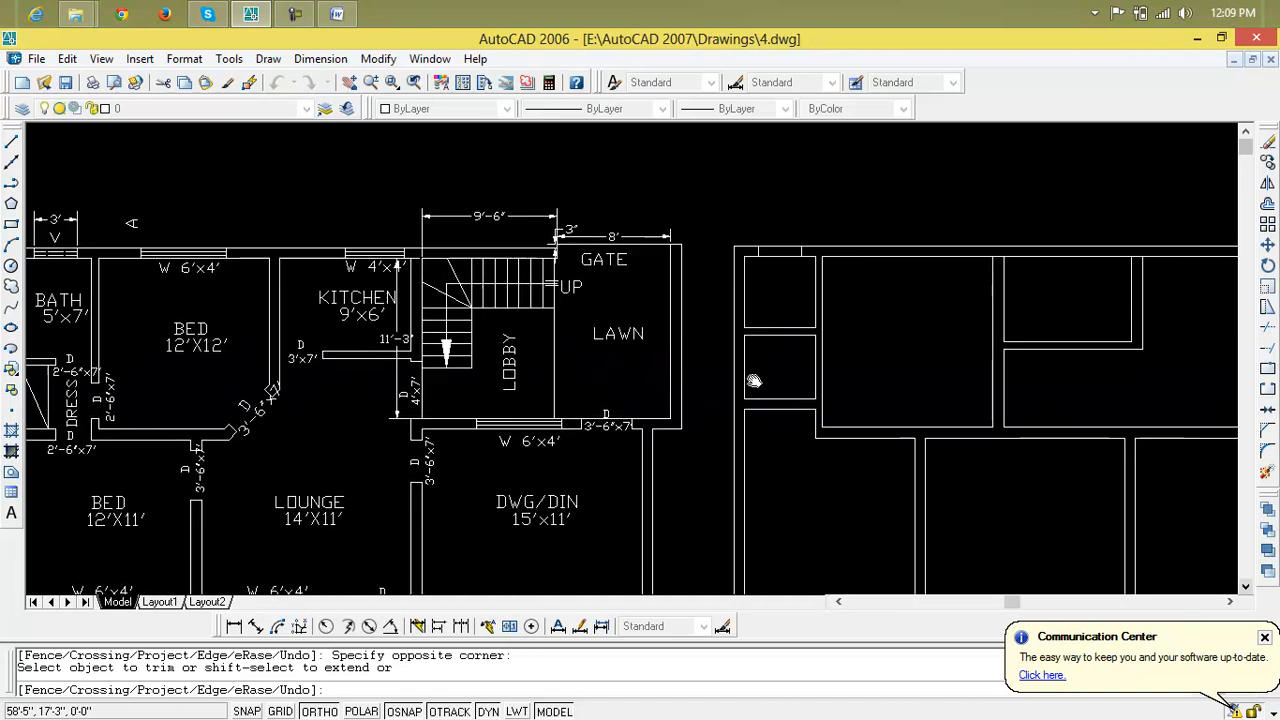
scroll(823, 306, "up", 2)
key("Escape")
key("Escape")
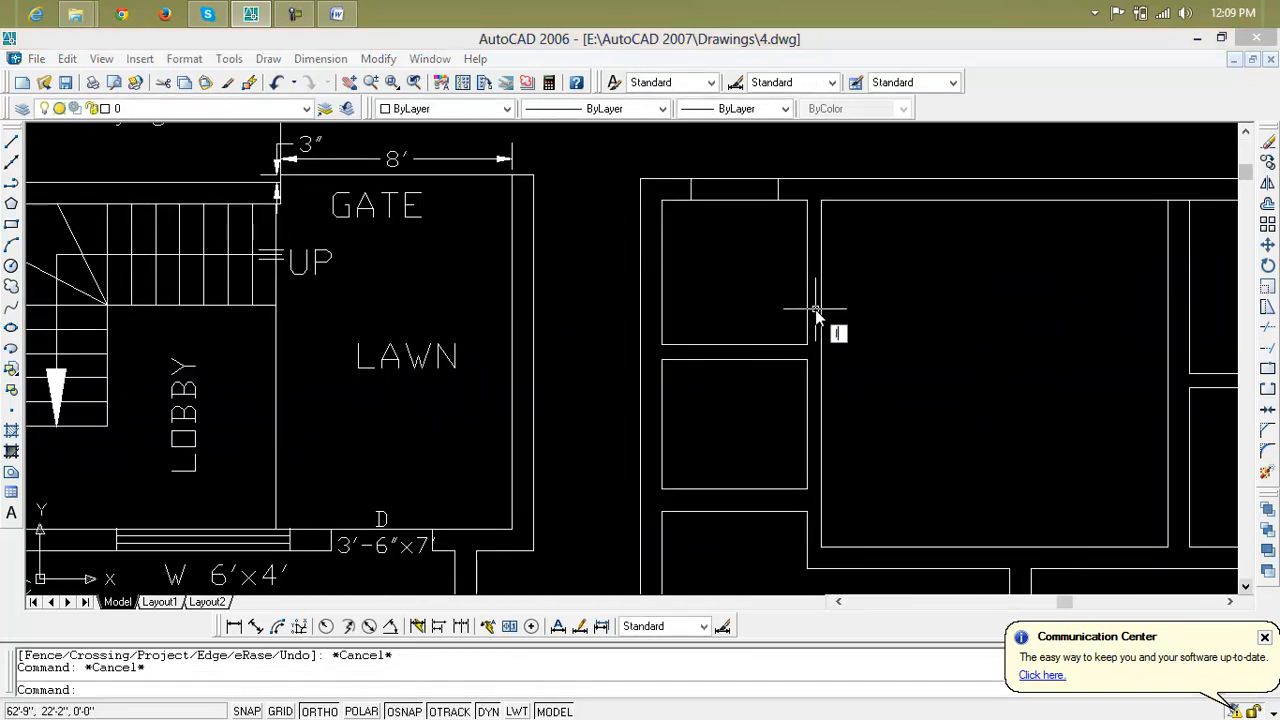
Step: Draw a vertical line from the first small room's lower right corner down to the top right corner of the room below the second small room
type("l")
key("Return")
left_click(807, 346)
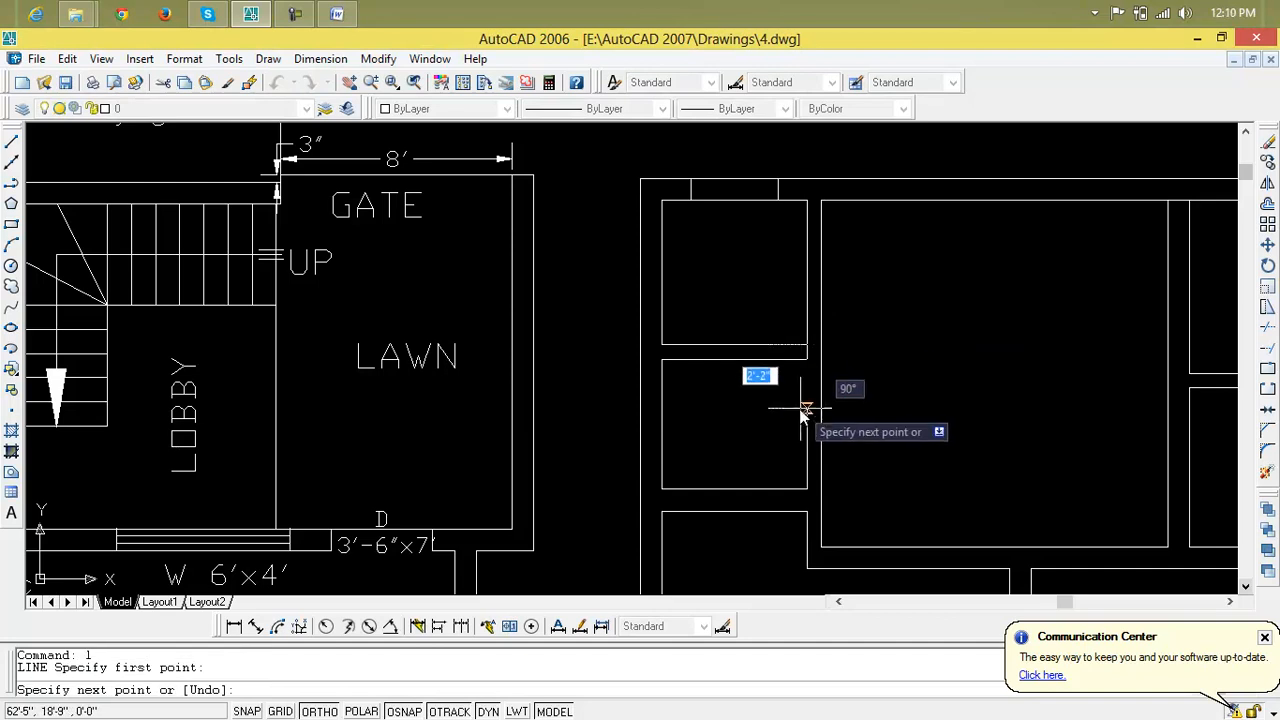
left_click(806, 513)
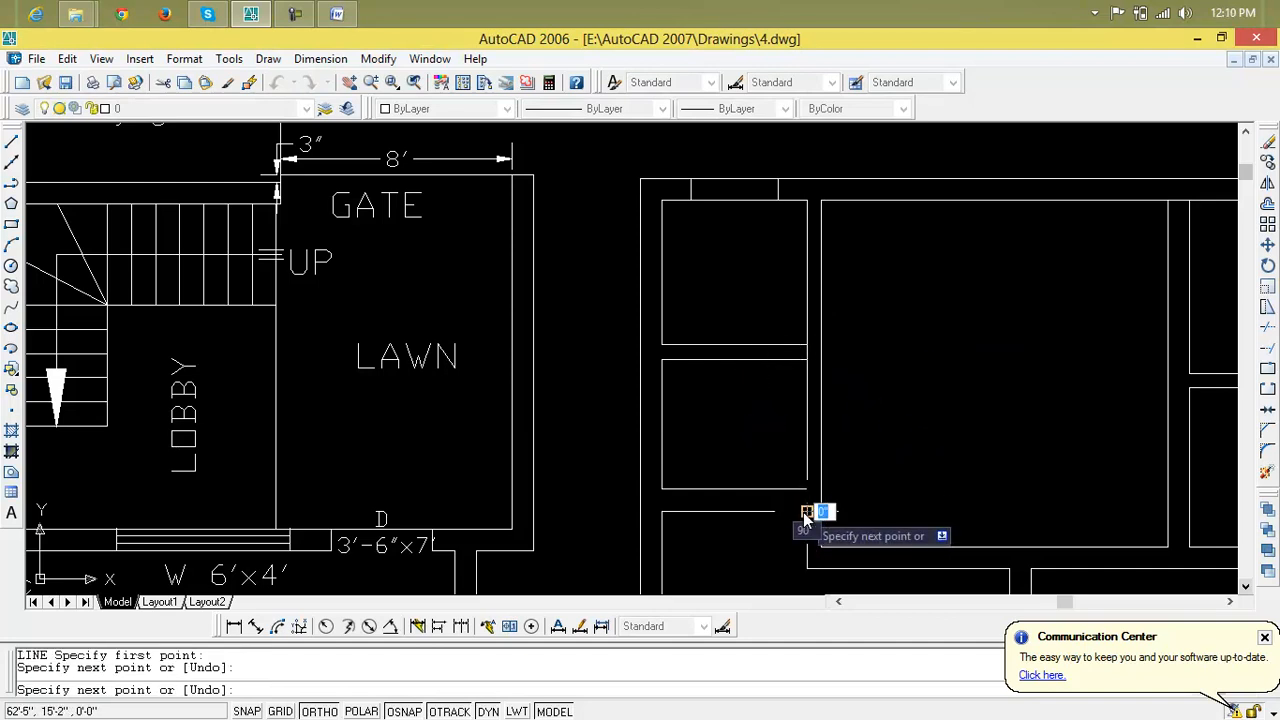
Step: Offset the vertical line along the second small room's right side by 2'6" into the room
key("Escape")
key("Escape")
key("Escape")
type("o")
key("Return")
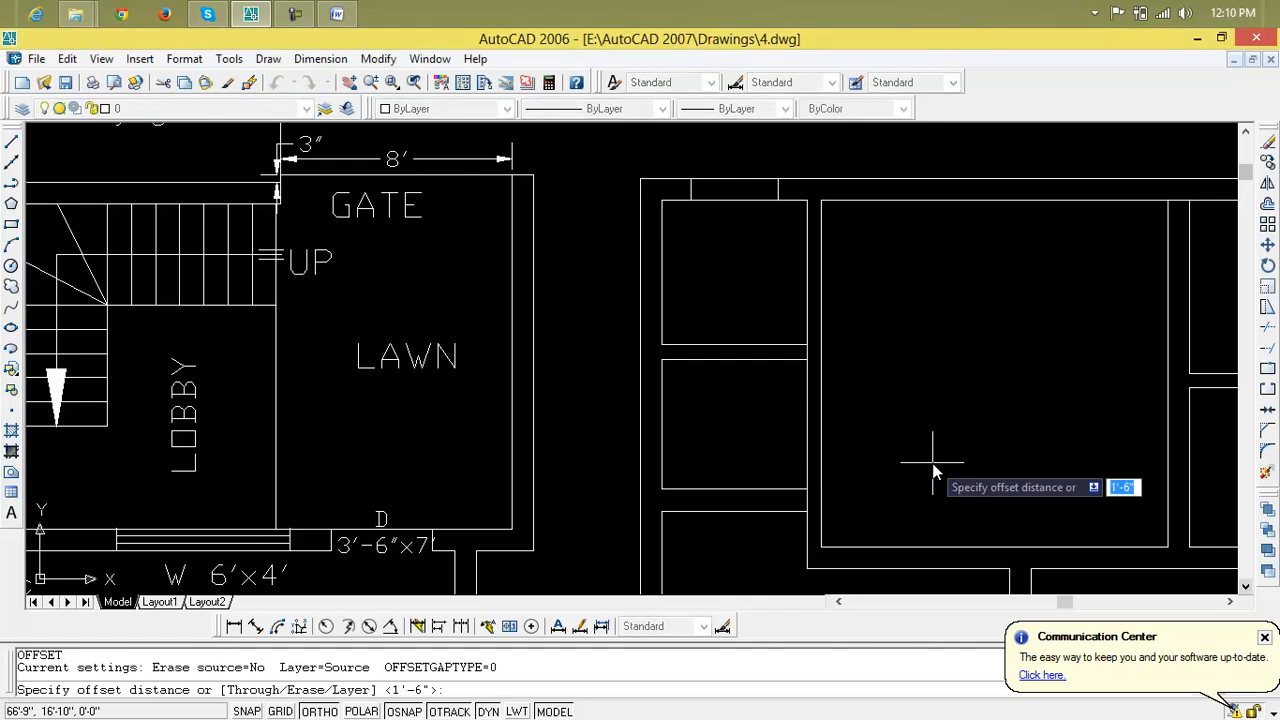
type("2")
key("Return")
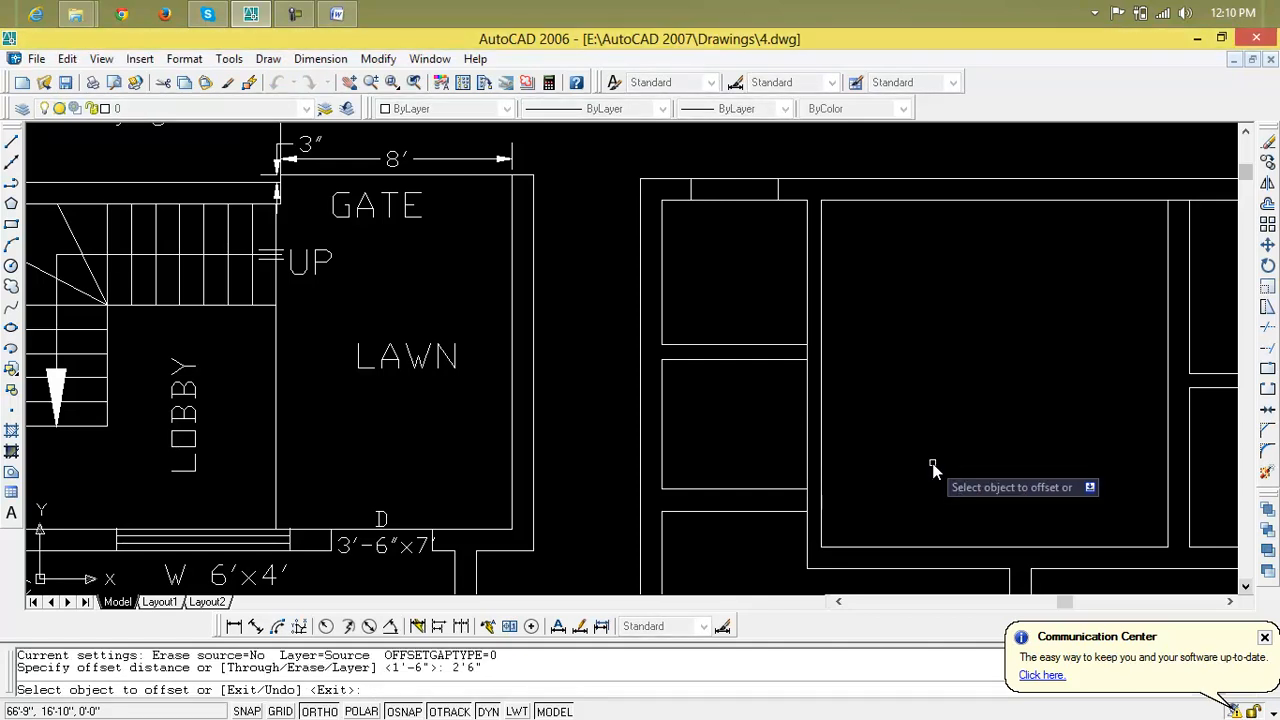
left_click(807, 420)
left_click(785, 453)
key("Escape")
key("Escape")
key("Escape")
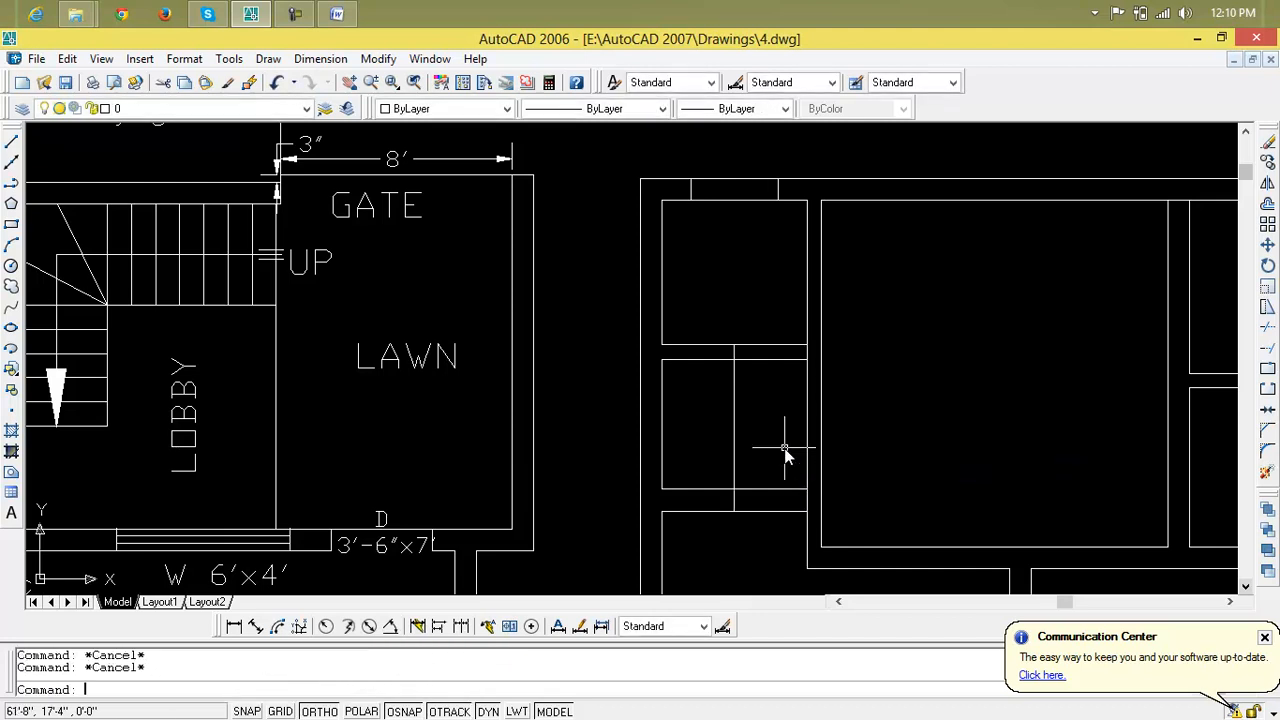
Step: Trim the wall lines above and below the second small room between the offset line and the right wall, forming two door openings
type("tr")
key("Return")
key("Return")
left_click(780, 347)
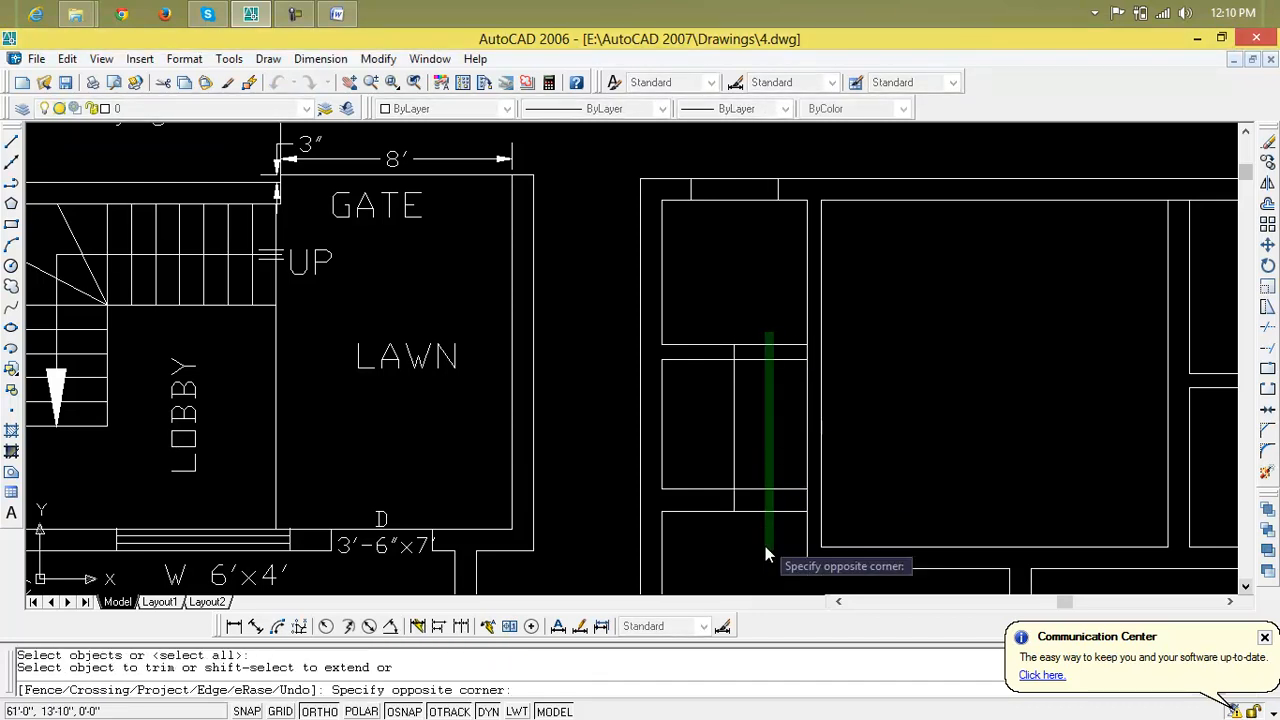
left_click(766, 520)
key("Escape")
key("Escape")
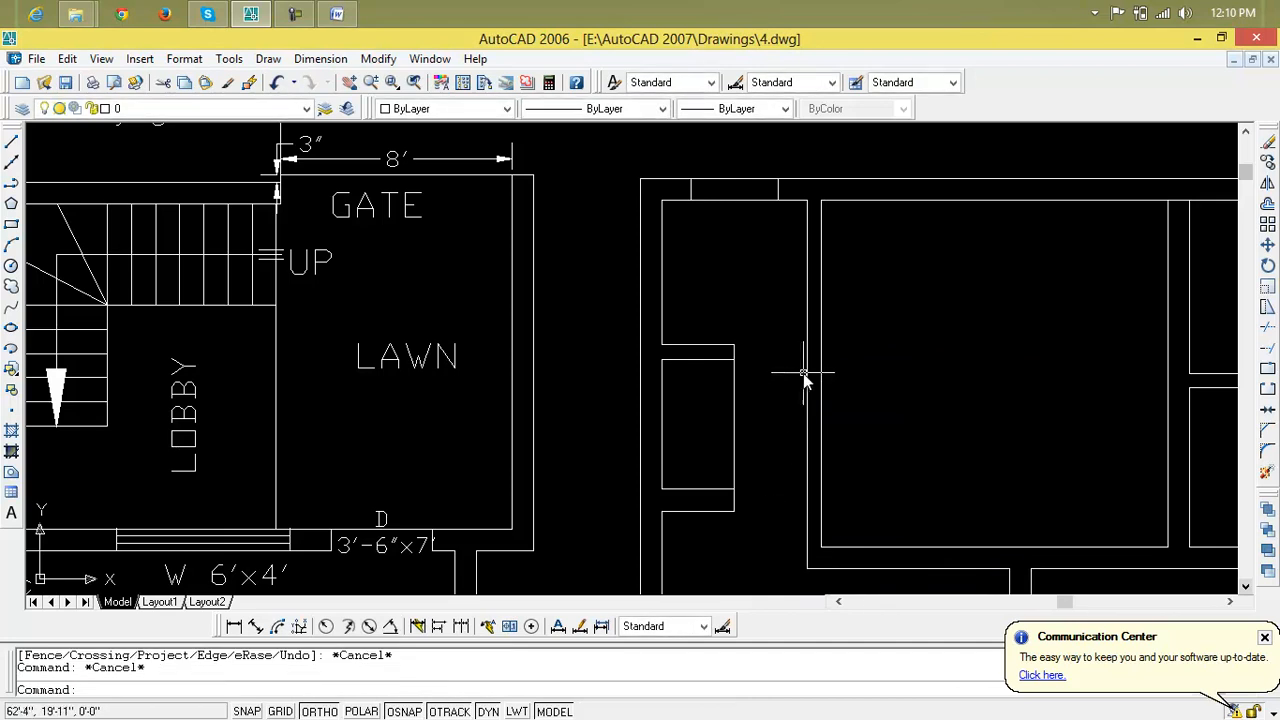
Step: Try deleting the vertical line along the second small room's right side and undo the deletion
left_click(808, 370)
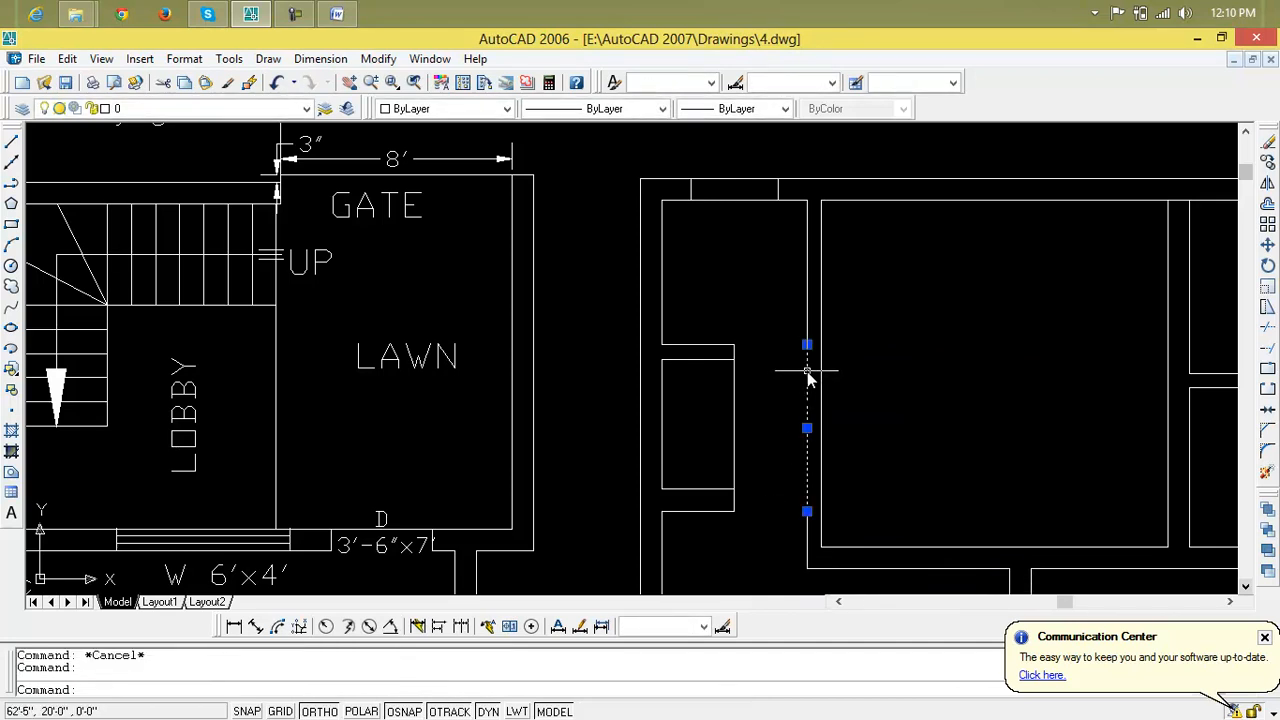
key("Delete")
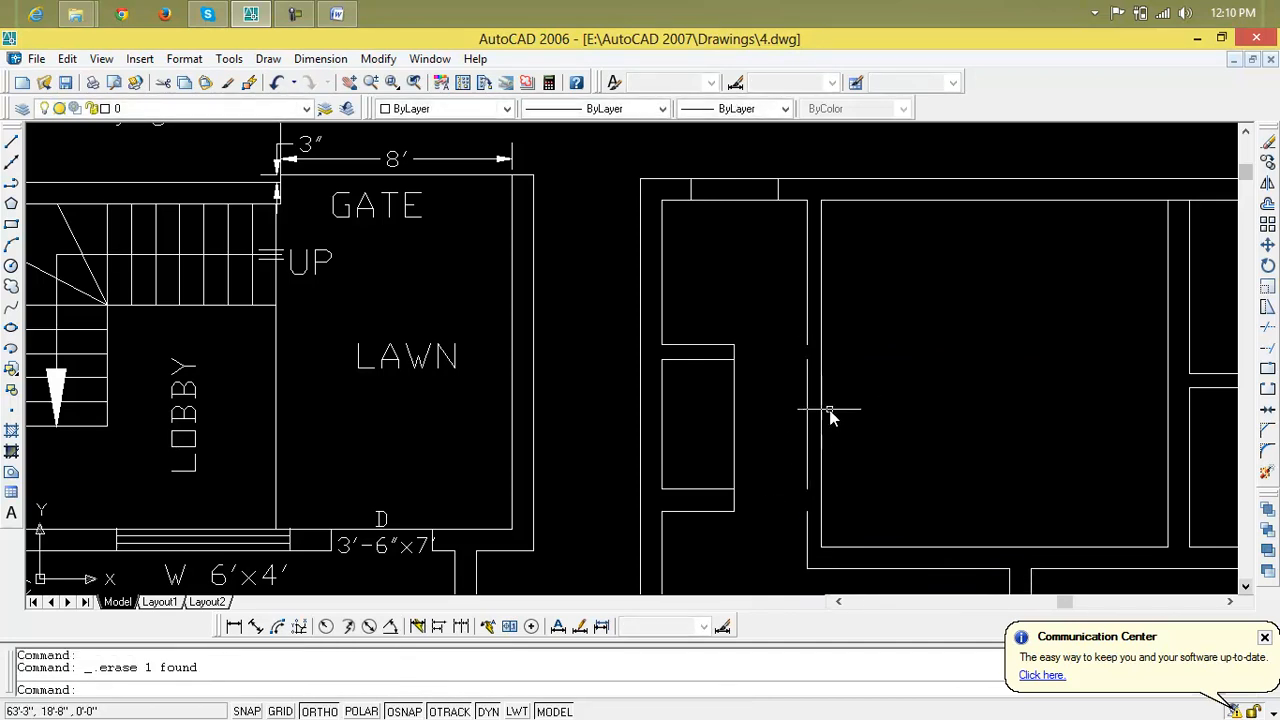
scroll(837, 420, "up", 3)
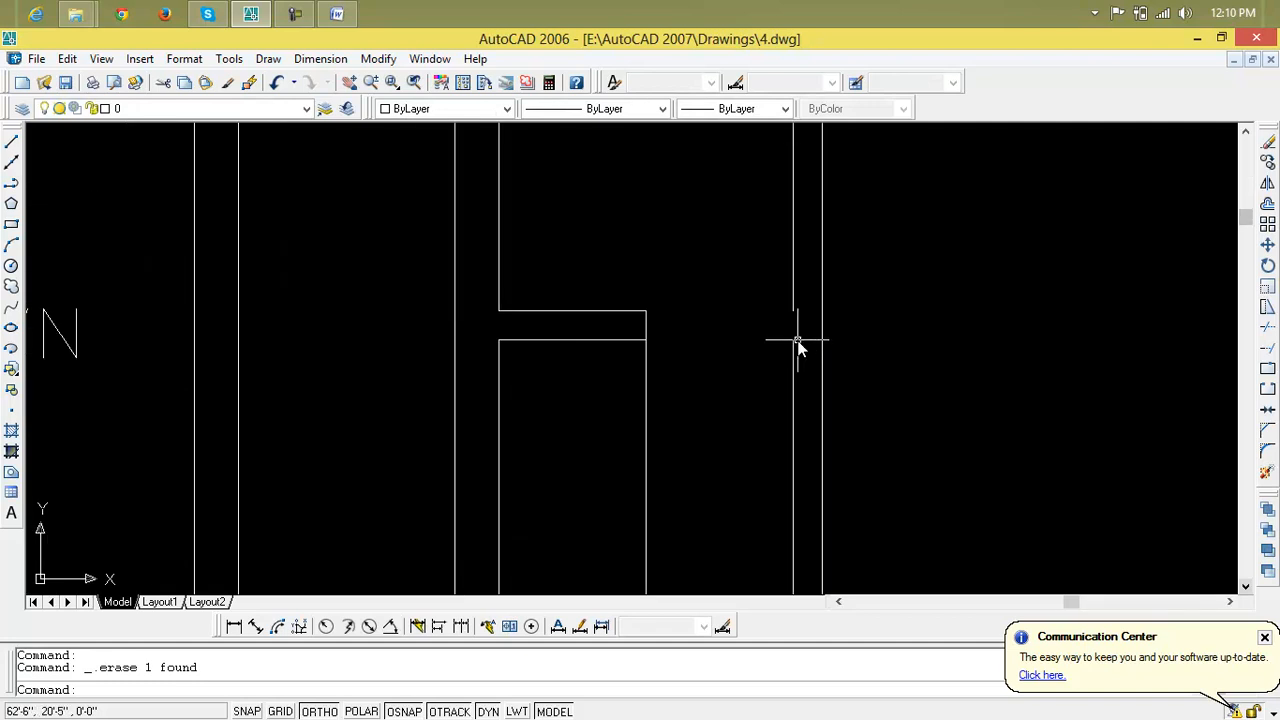
key("ctrl+z")
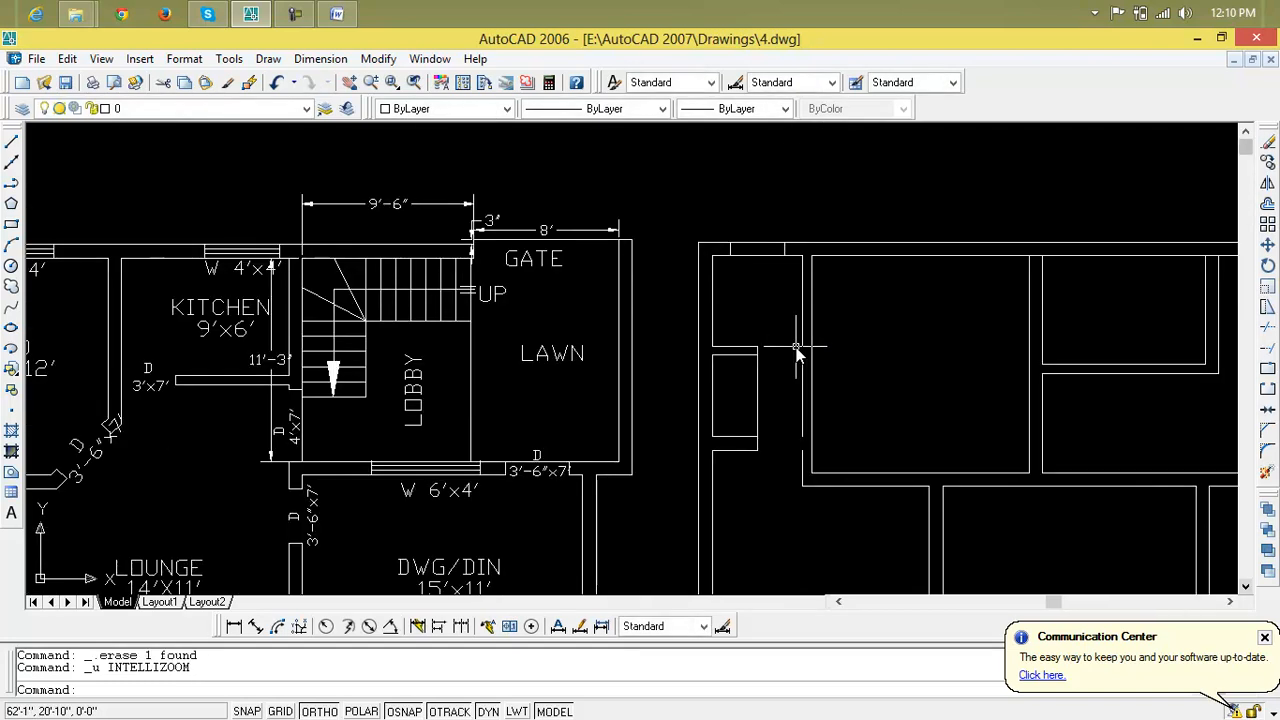
scroll(800, 352, "up", 2)
key("ctrl+z")
scroll(828, 354, "down", 2)
middle_click_drag(820, 371, 797, 390)
scroll(746, 400, "up", 3)
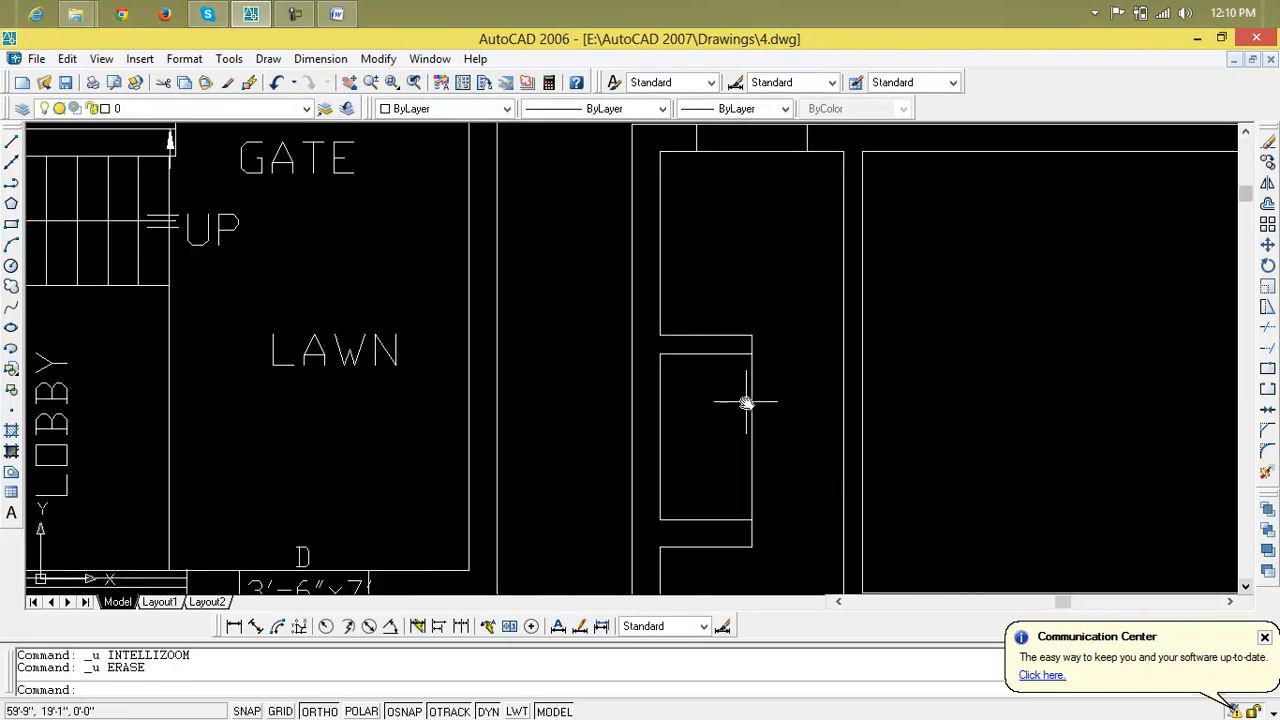
Step: Trim the offset line between the two wall stubs so only their end caps remain
left_click(752, 405)
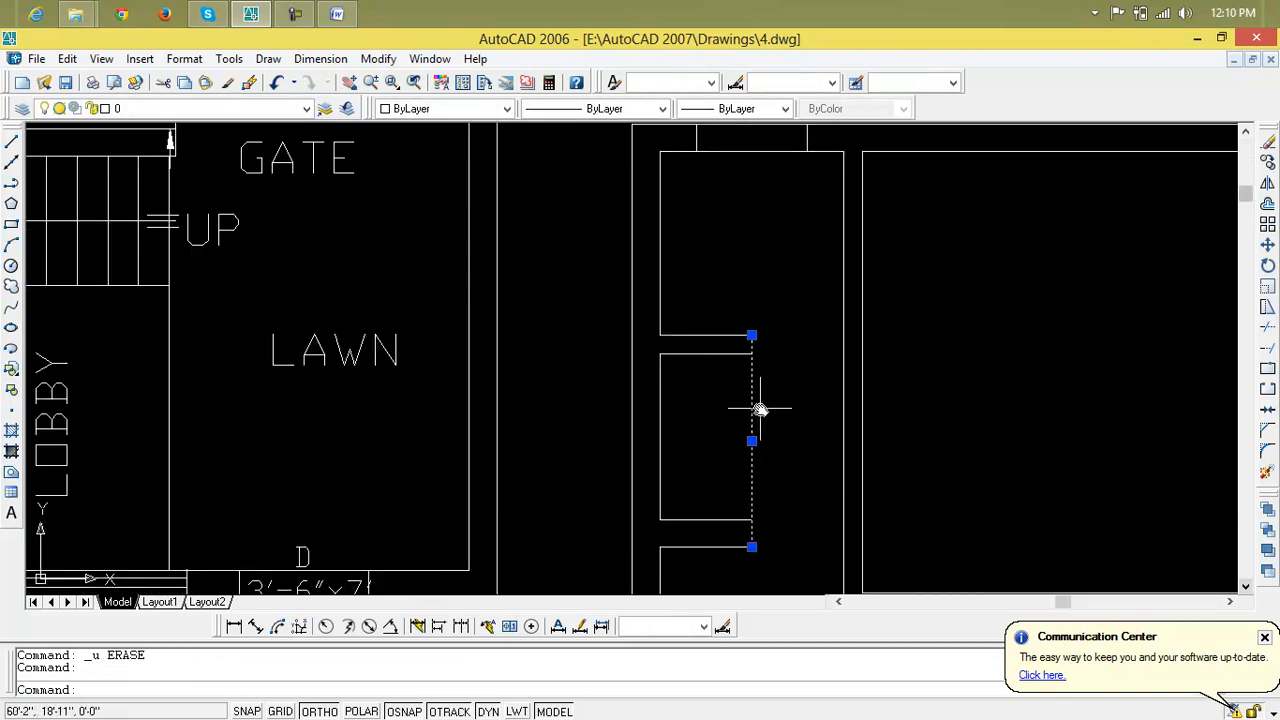
key("Escape")
key("Escape")
type("tr")
key("Return")
key("Return")
scroll(754, 422, "down", 4)
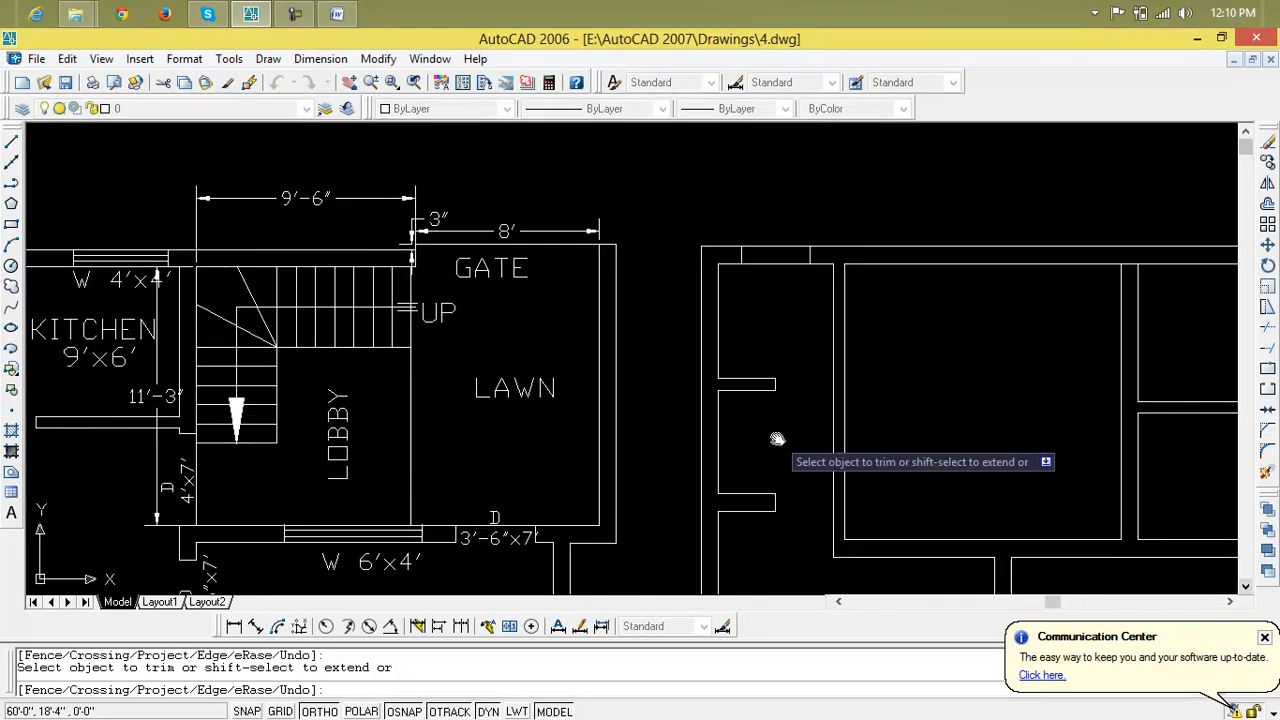
Step: Compare the wardrobe in the labelled plan's dress room with the redrawn second small room, ending the trim
middle_click_drag(777, 438, 1204, 383)
scroll(490, 440, "up", 2)
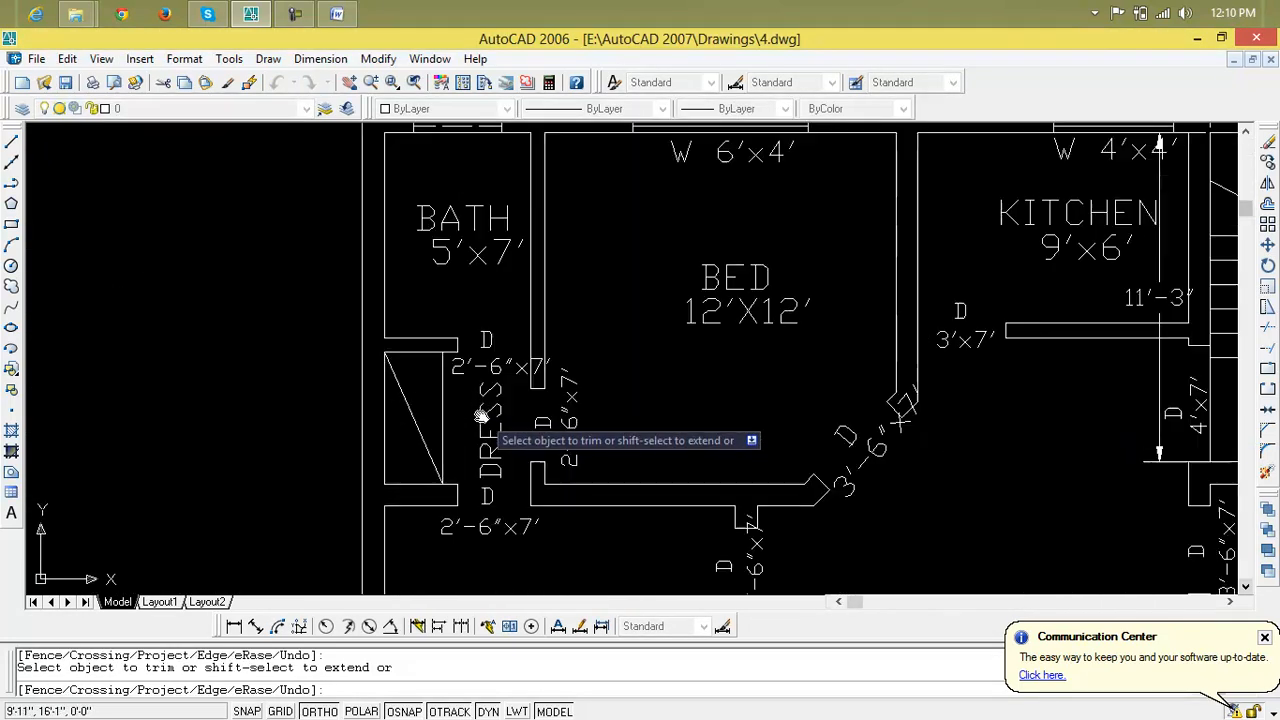
scroll(430, 370, "down", 3)
scroll(385, 365, "up", 4)
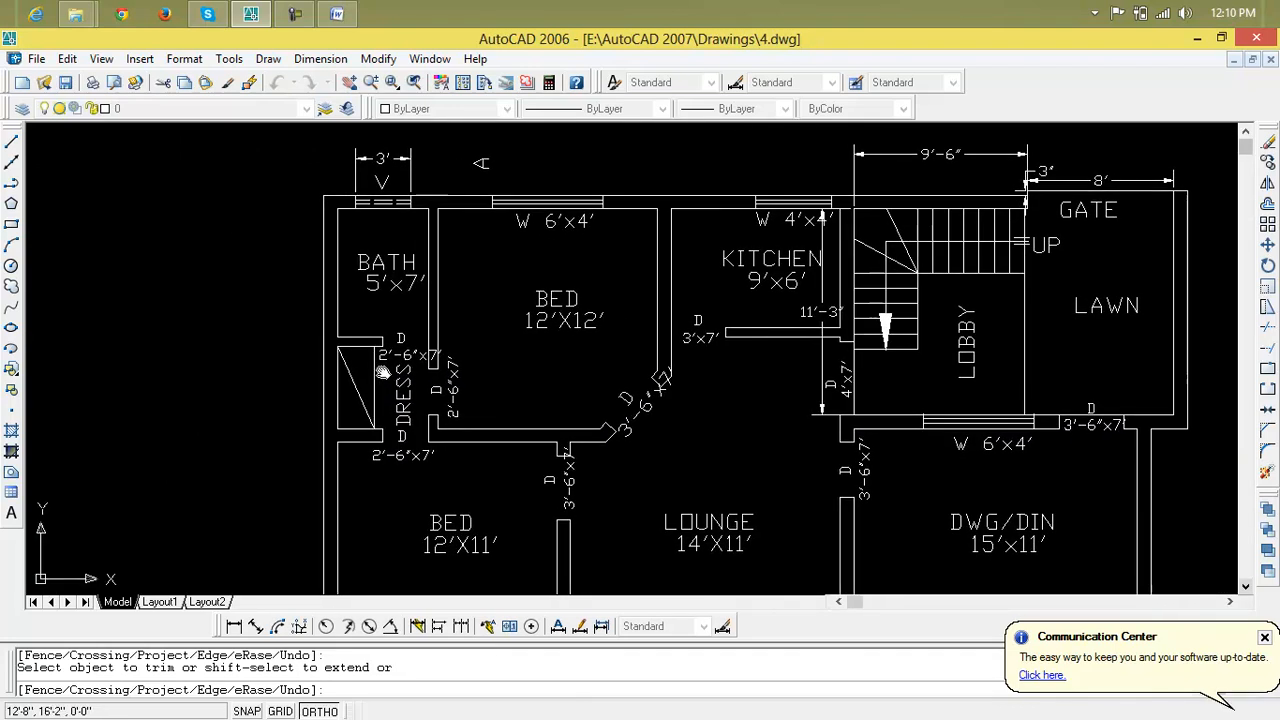
scroll(382, 410, "down", 4)
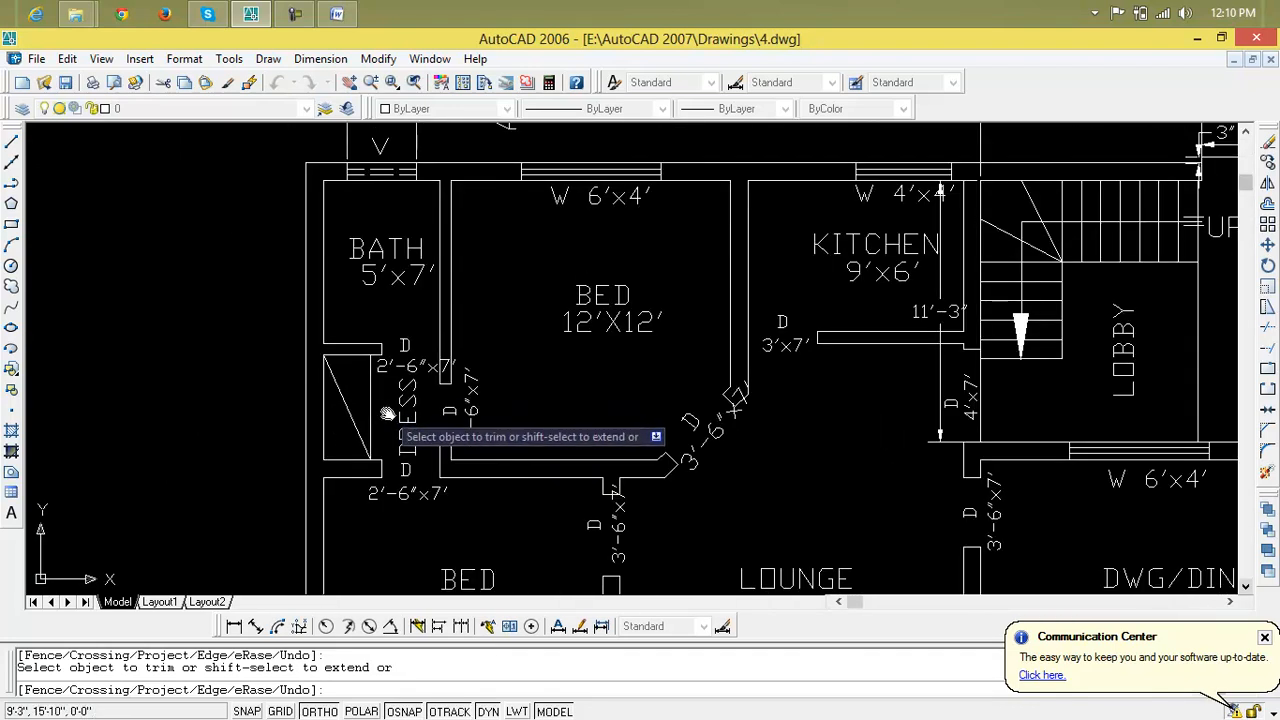
middle_click_drag(385, 413, 84, 384)
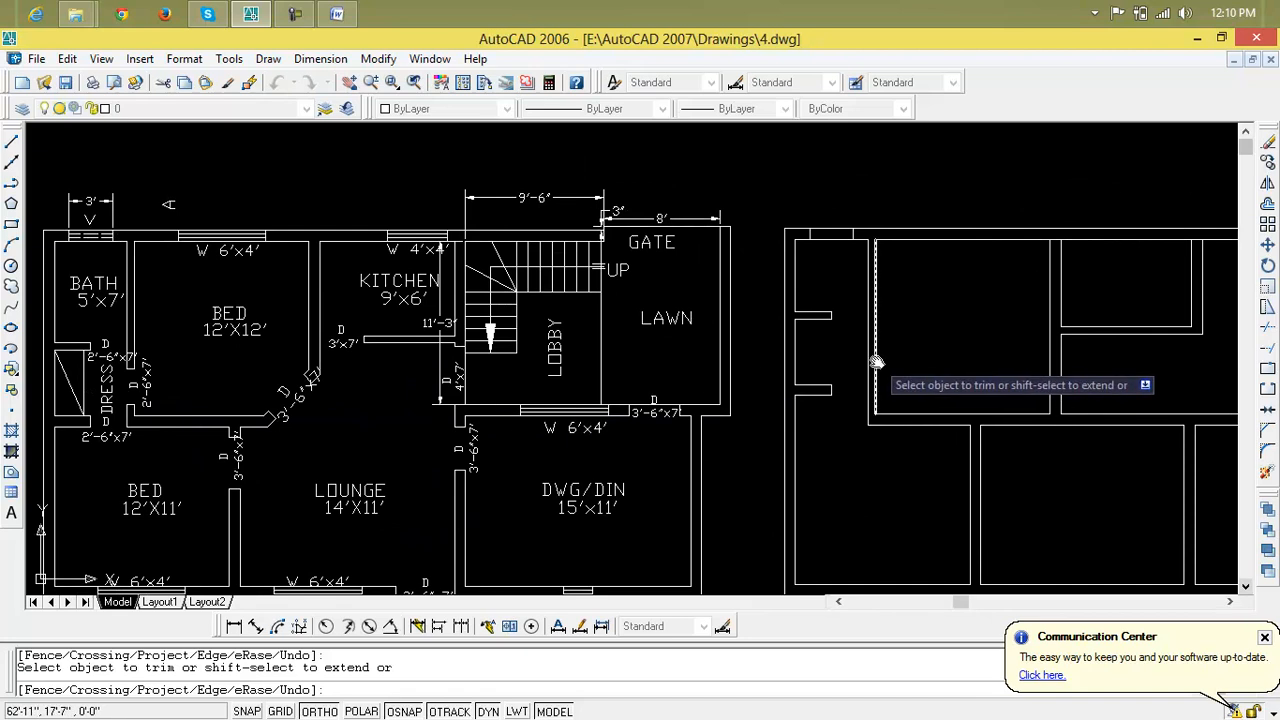
scroll(833, 335, "up", 2)
scroll(833, 335, "up", 3)
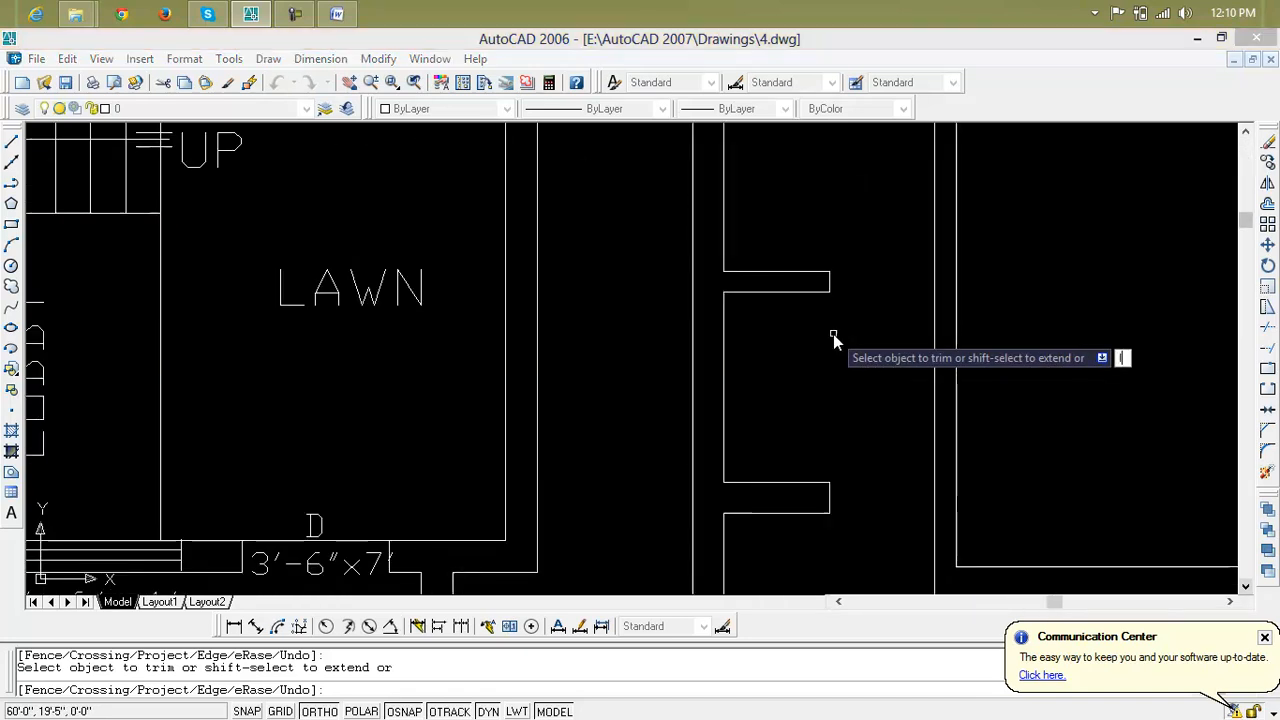
key("Escape")
key("Escape")
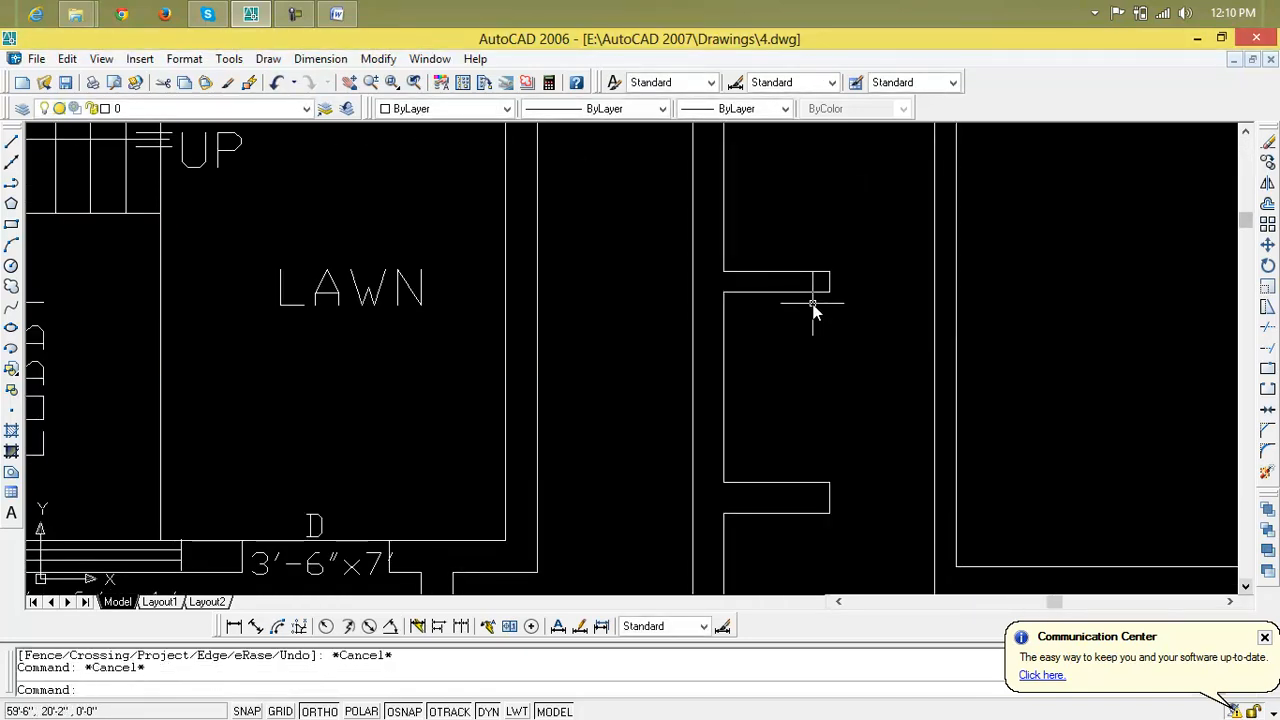
Step: Draw the wardrobe's vertical front line between the two wall stubs, slightly inside their end caps
type("l")
key("Return")
left_click(816, 293)
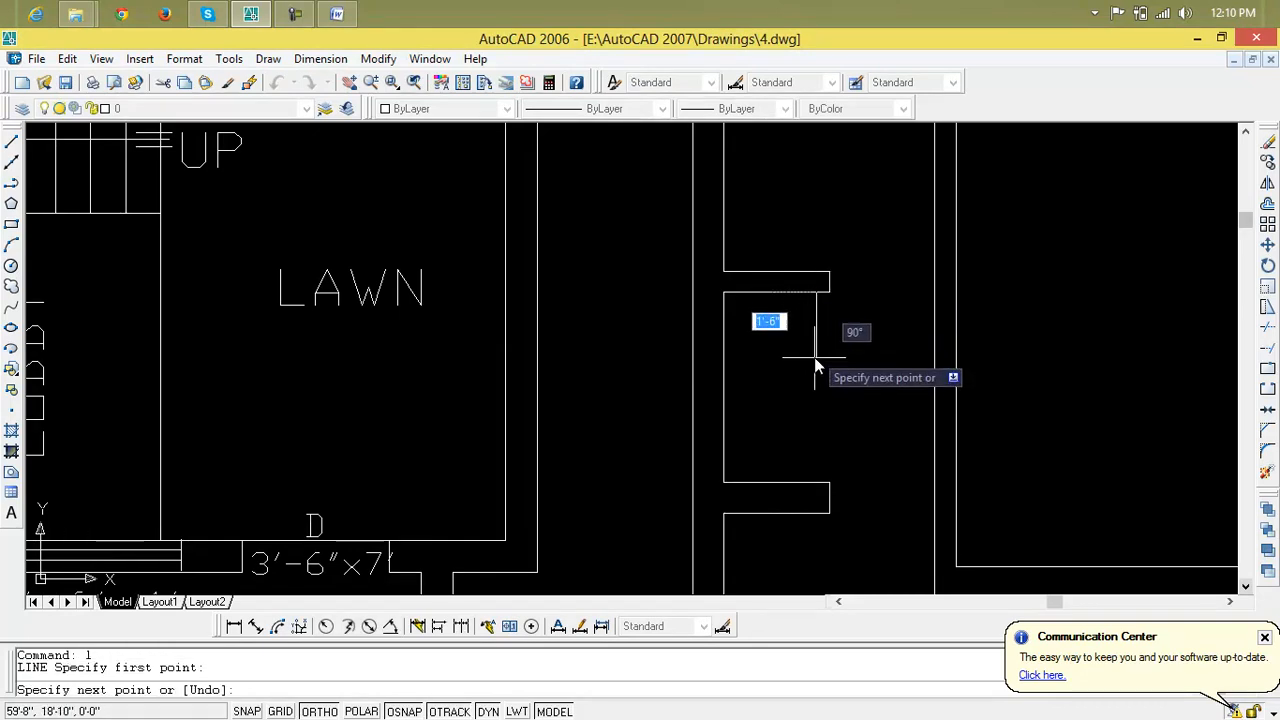
left_click(817, 484)
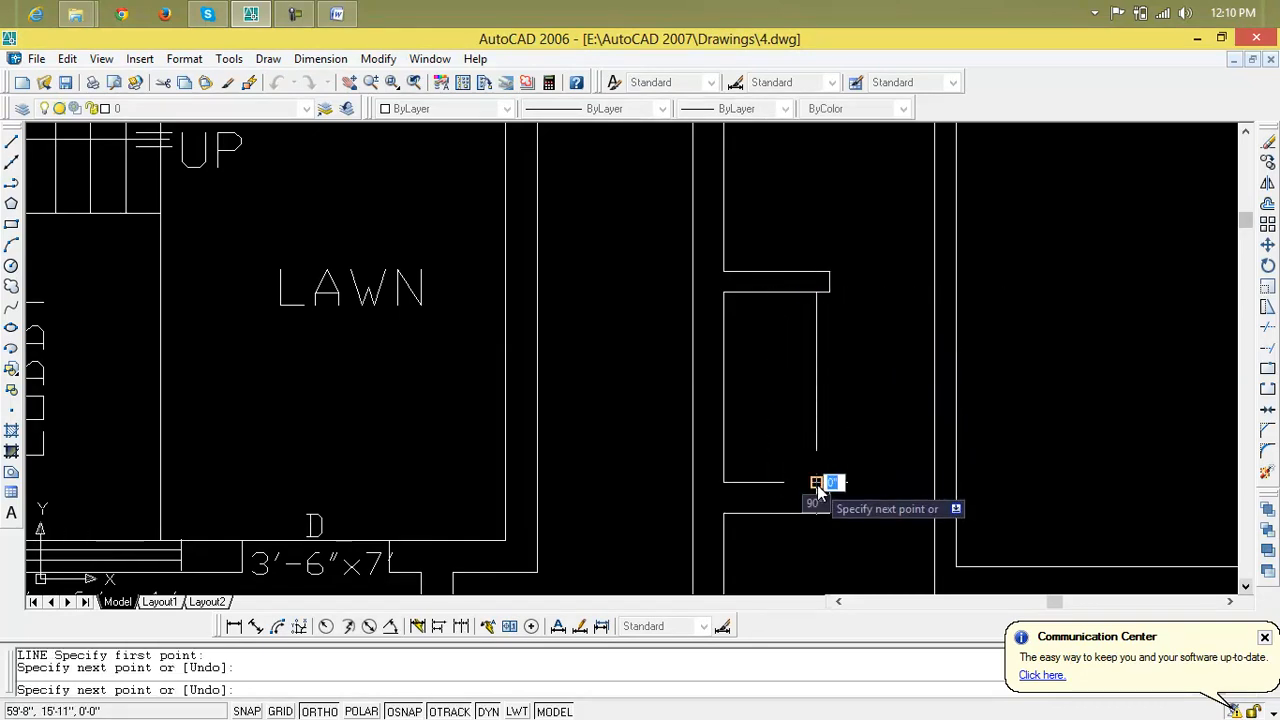
key("Return")
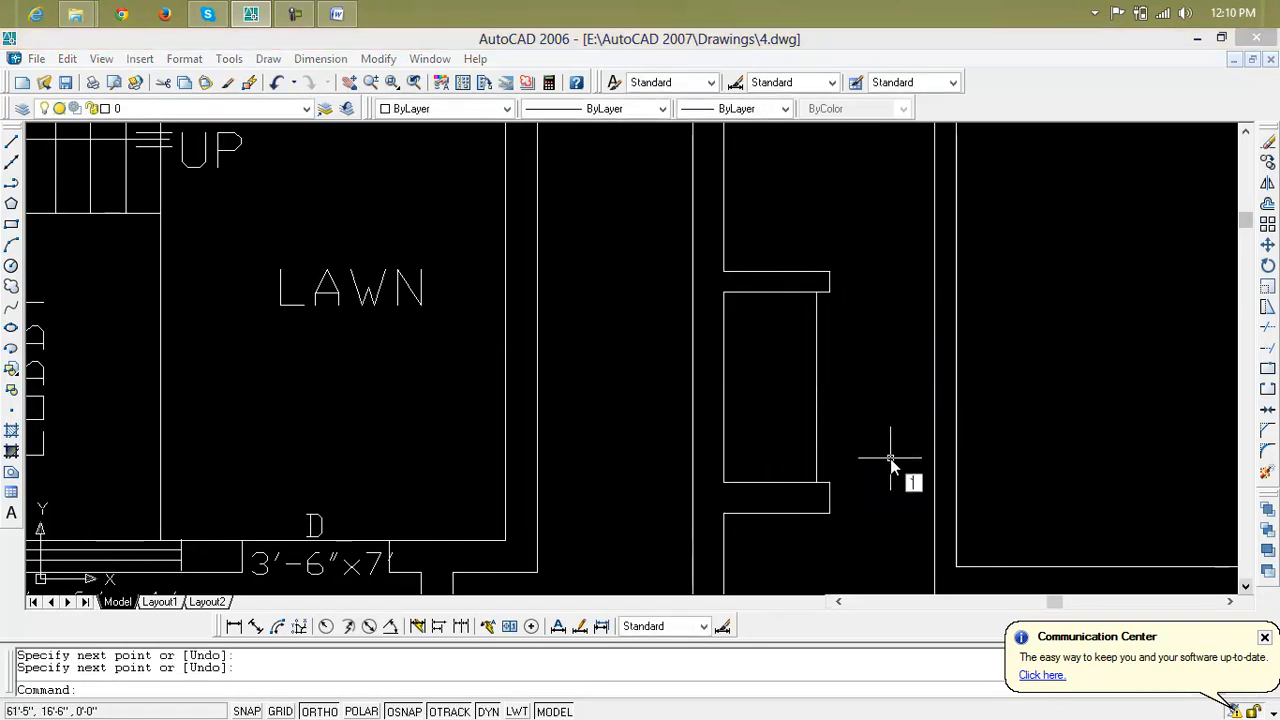
key("Escape")
key("Escape")
Step: Draw a diagonal line across the wardrobe from its upper left corner to its lower right corner
scroll(889, 458, "down", 2)
middle_click_drag(889, 458, 1230, 440)
mouse_move(610, 440)
middle_mouse_down()
mouse_move(1268, 427)
mouse_move(666, 409)
mouse_move(409, 417)
middle_mouse_up()
scroll(409, 417, "down", 2)
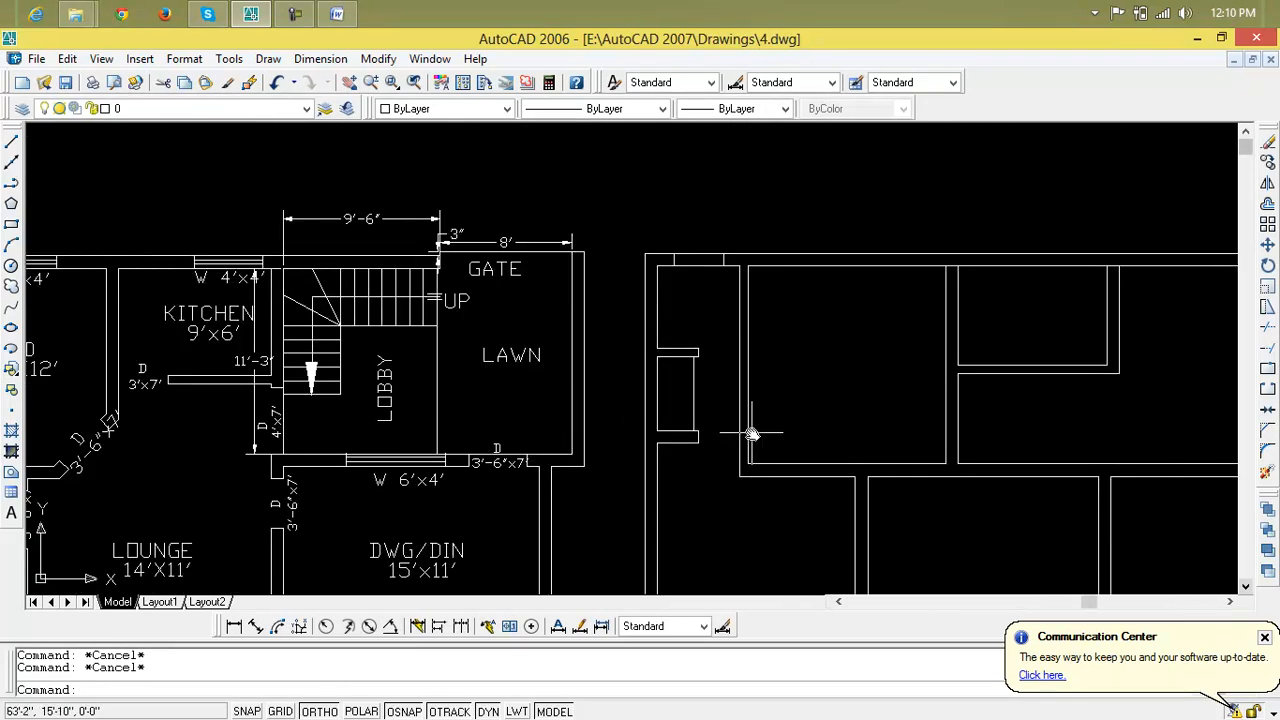
type("l")
key("Return")
scroll(644, 370, "up", 3)
left_click(678, 338)
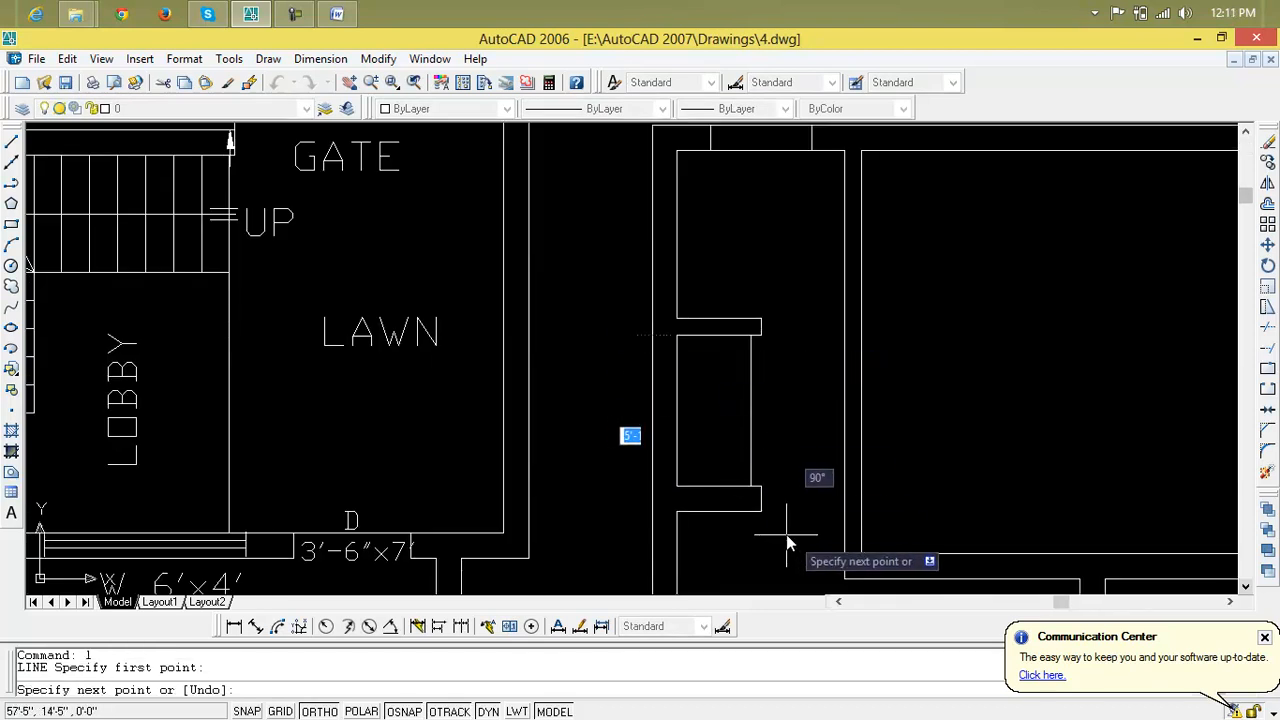
left_click(750, 488)
key("Escape")
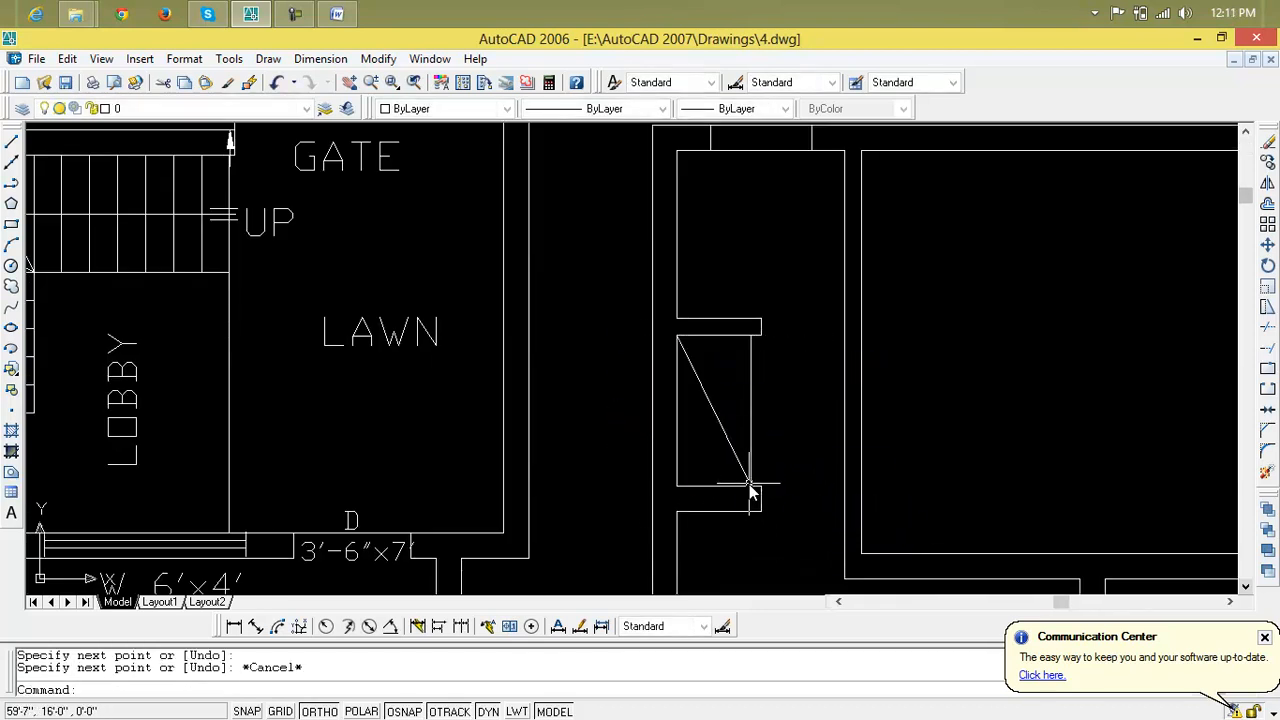
Step: Add an aligned dimension to the short wall piece below the door between dress and bed in the labelled plan
scroll(750, 488, "down", 4)
scroll(661, 544, "down", 2)
middle_click_drag(661, 544, 687, 385)
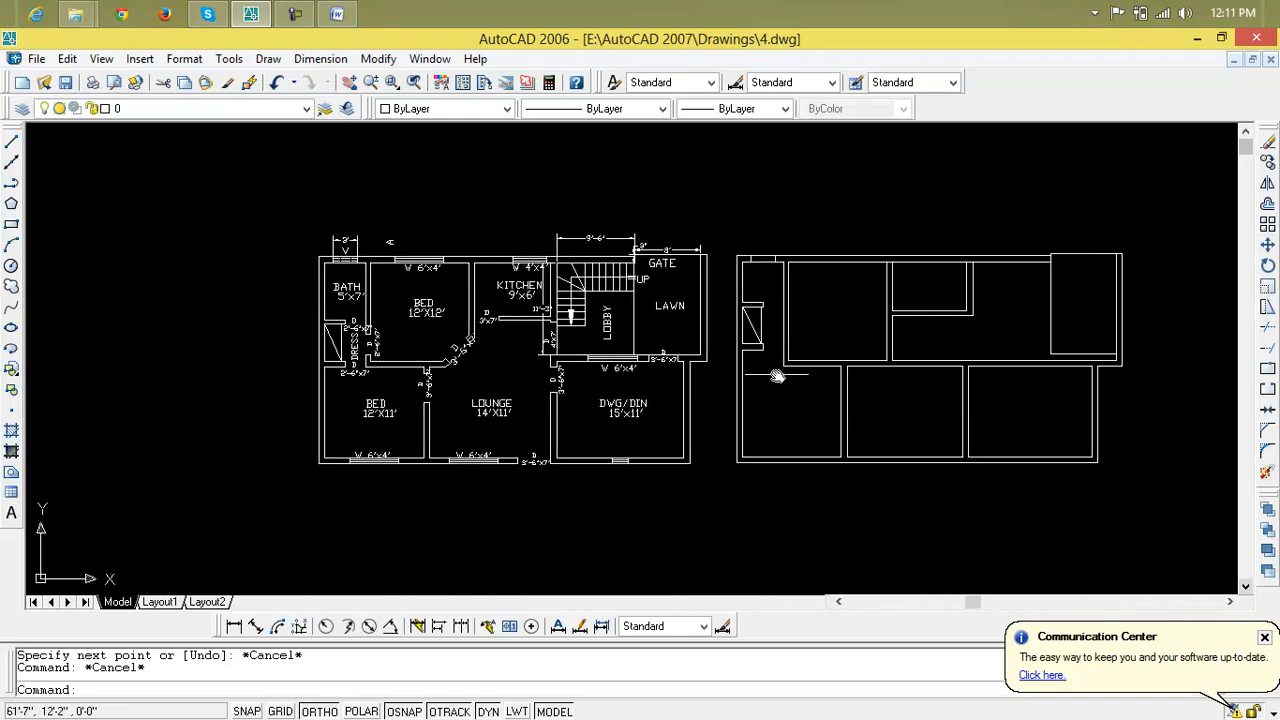
scroll(722, 381, "up", 4)
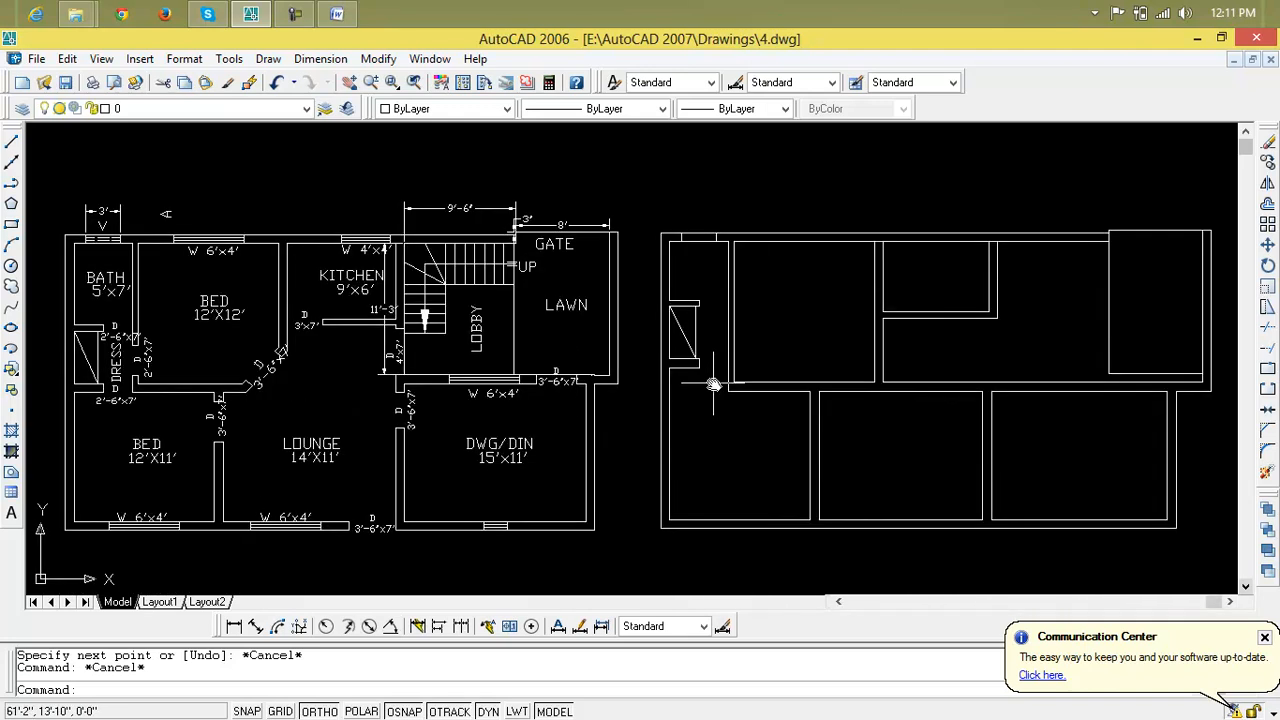
scroll(718, 382, "up", 2)
middle_click_drag(717, 380, 1219, 377)
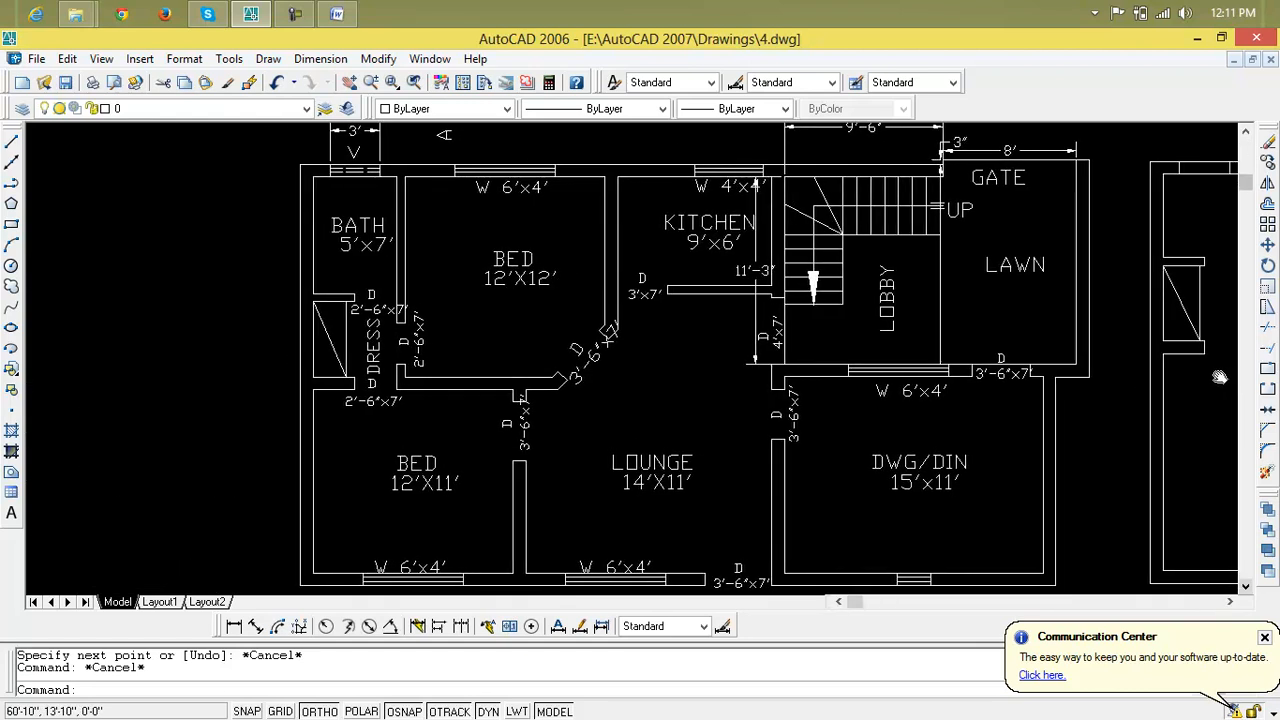
scroll(380, 368, "up", 4)
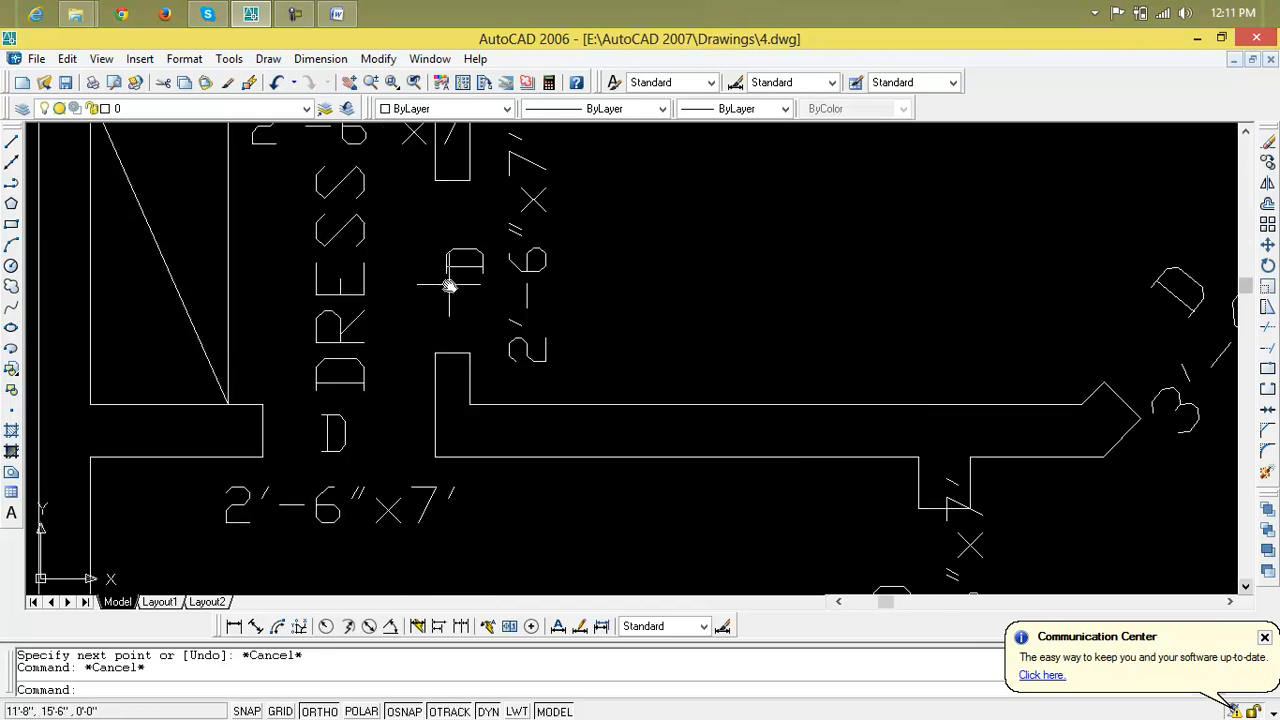
left_click(255, 626)
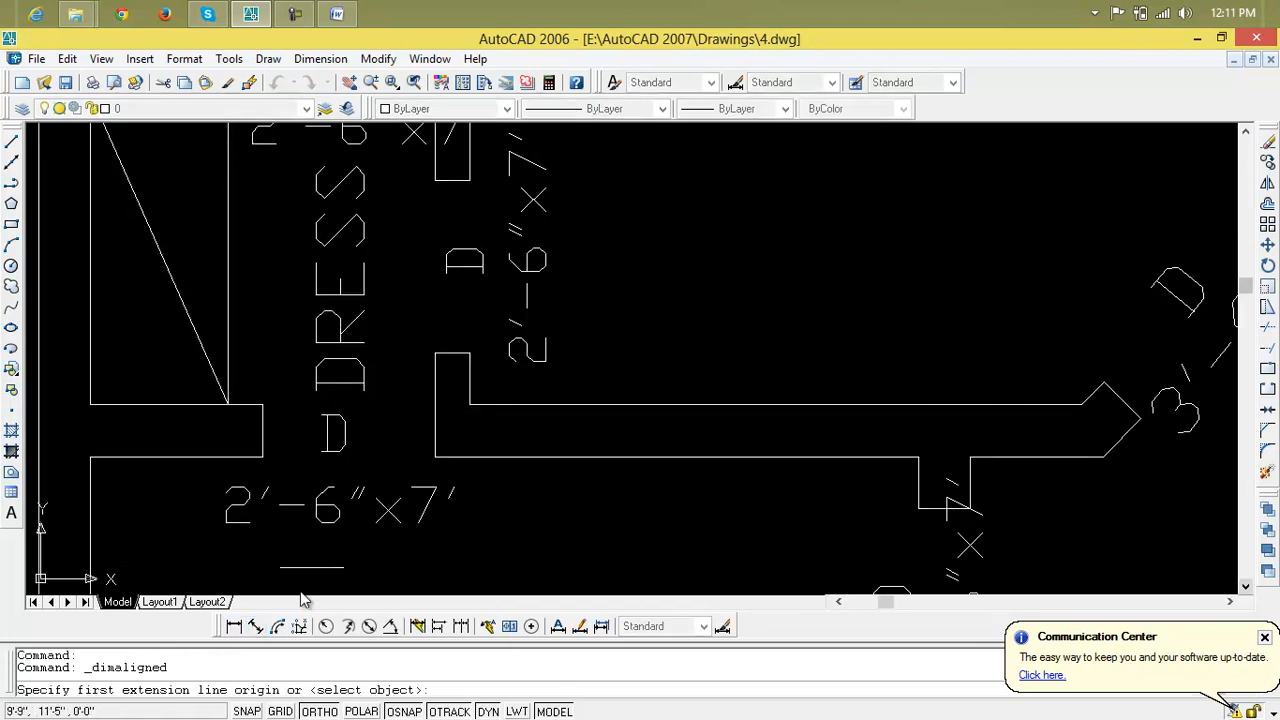
left_click(470, 398)
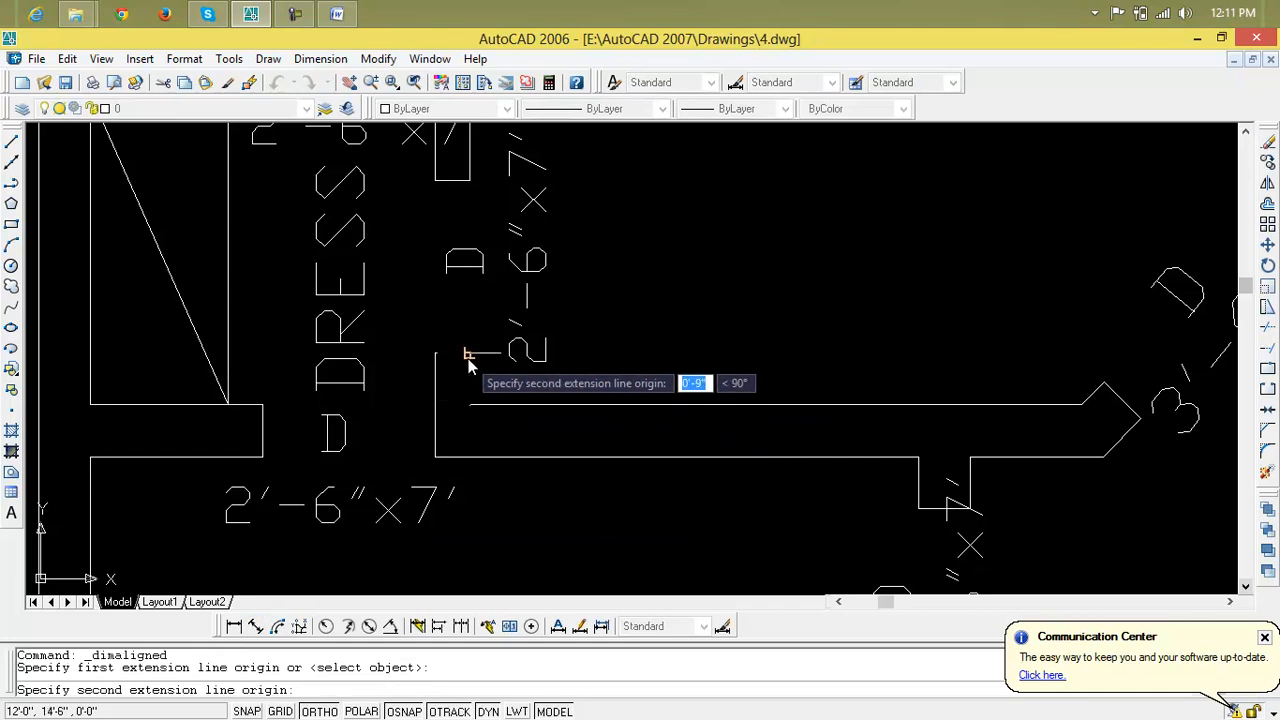
left_click(471, 364)
left_click(619, 362)
scroll(700, 366, "down", 5)
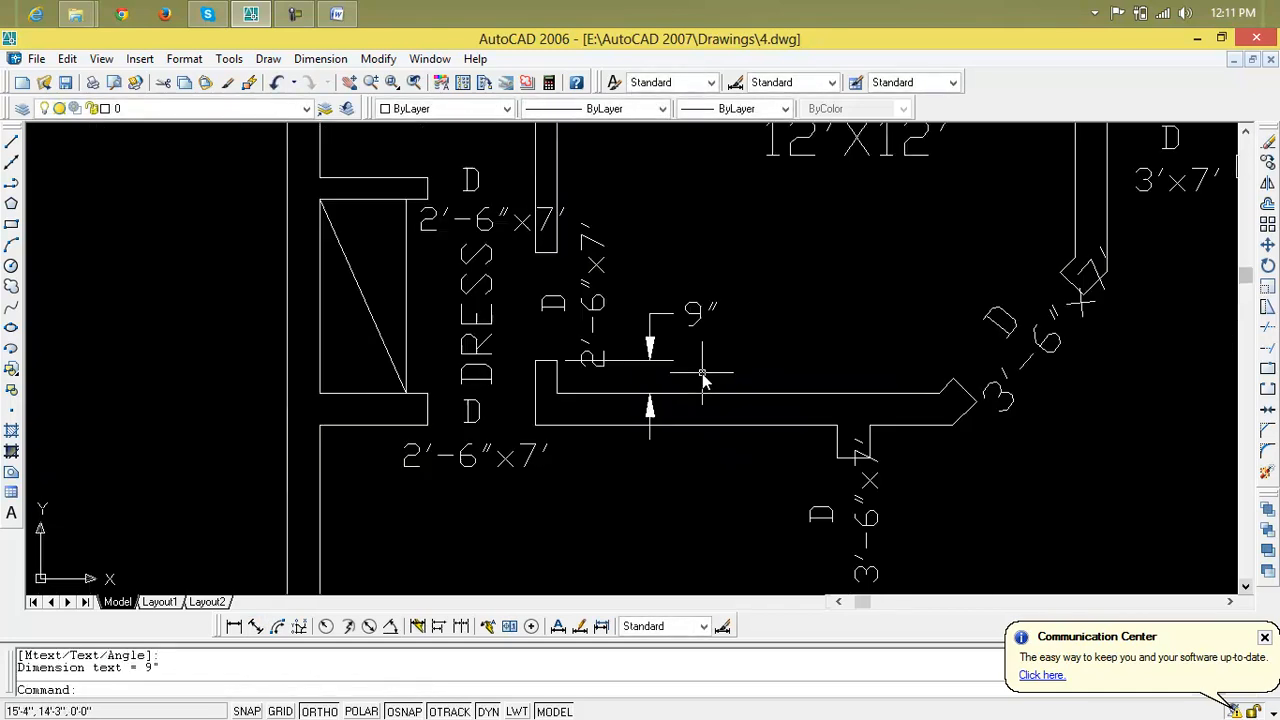
Step: Draw a short horizontal line from the redrawn large bedroom's lower left inner corner leftward across the wall
middle_click_drag(728, 390, 98, 402)
middle_click_drag(390, 402, 11, 470)
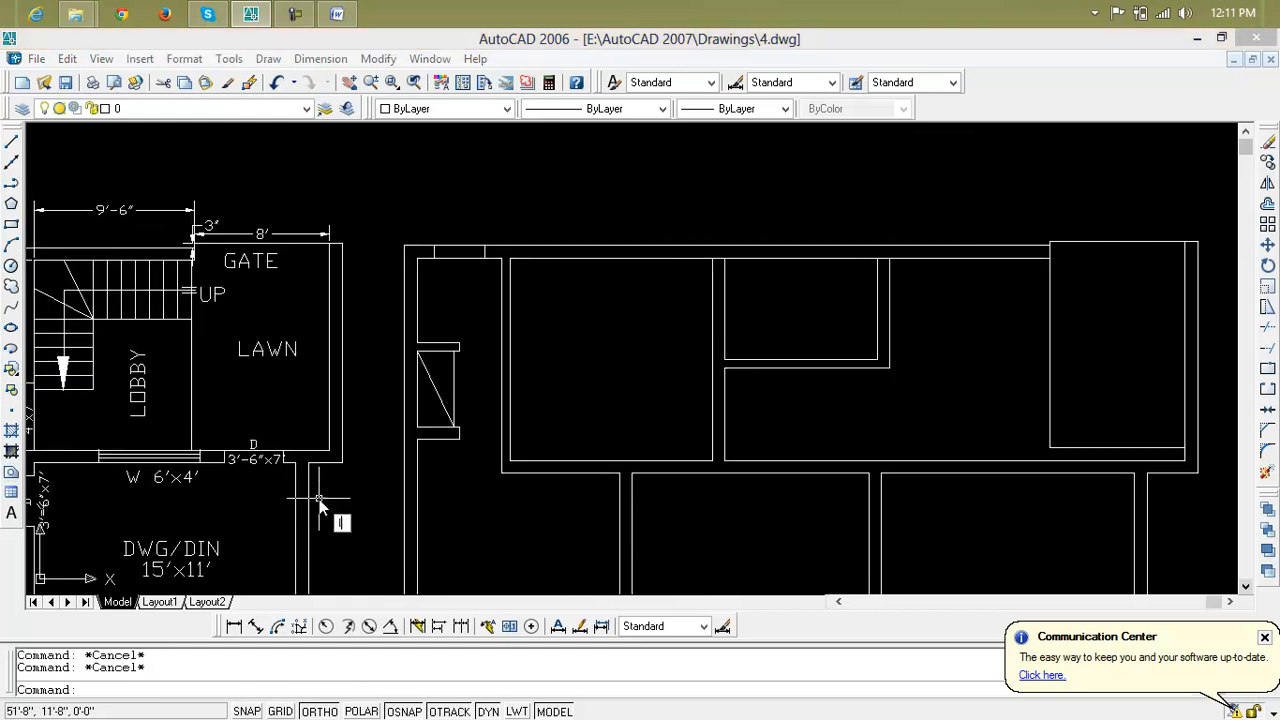
type("l")
key("Return")
scroll(571, 475, "up", 3)
left_click(491, 456)
left_click(431, 457)
key("Escape")
key("Escape")
key("Escape")
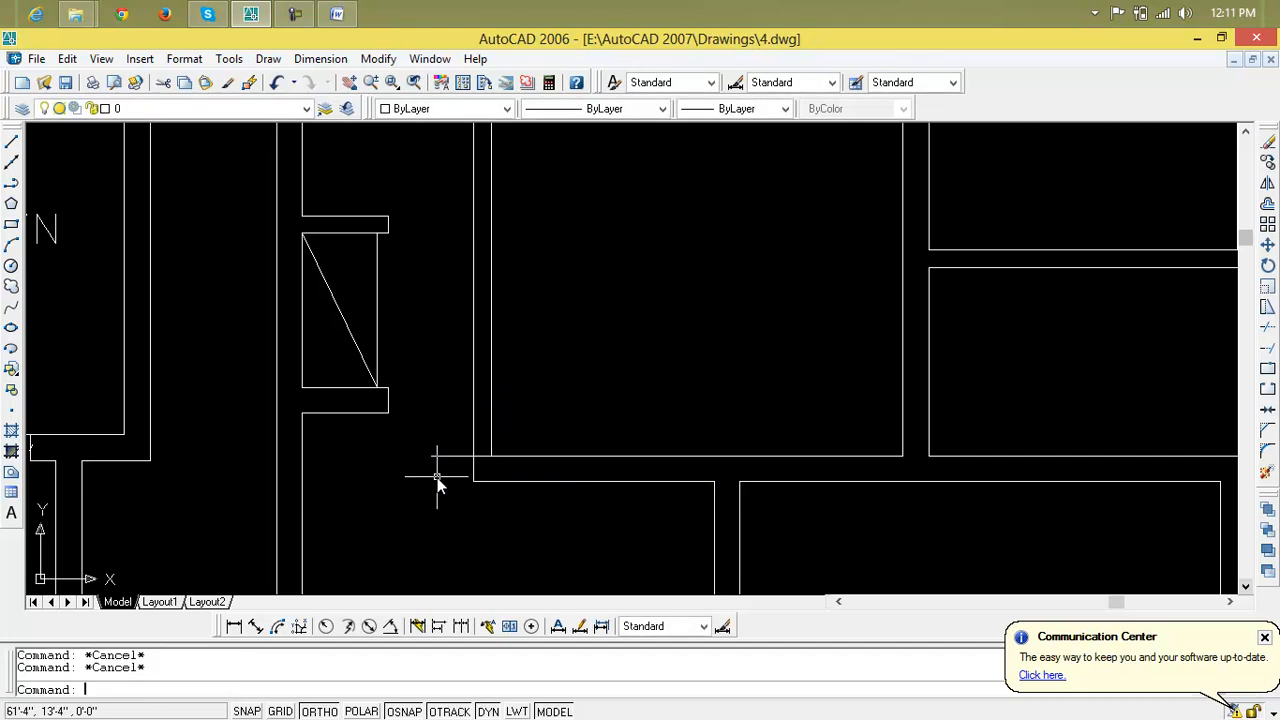
Step: Offset the short horizontal line 9" upward to mark the lower jamb of the dress door
type("o")
key("Return")
type("9\"")
key("Return")
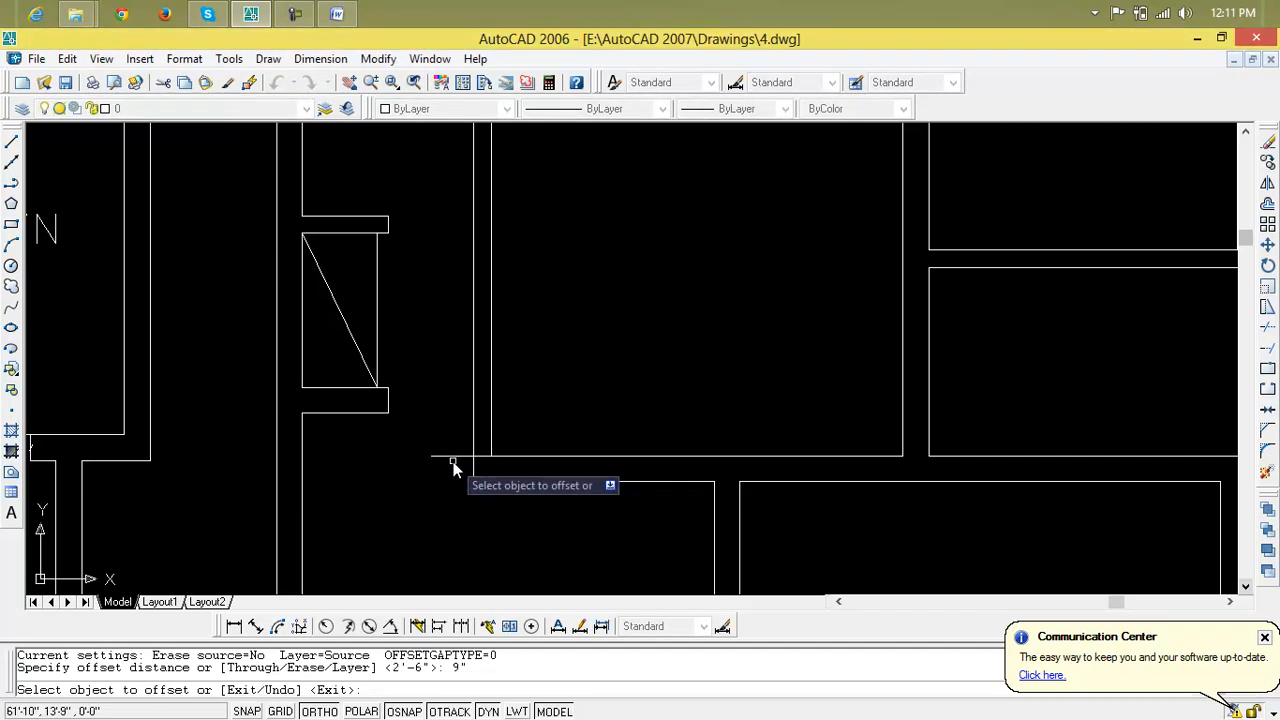
left_click(452, 458)
left_click(624, 578)
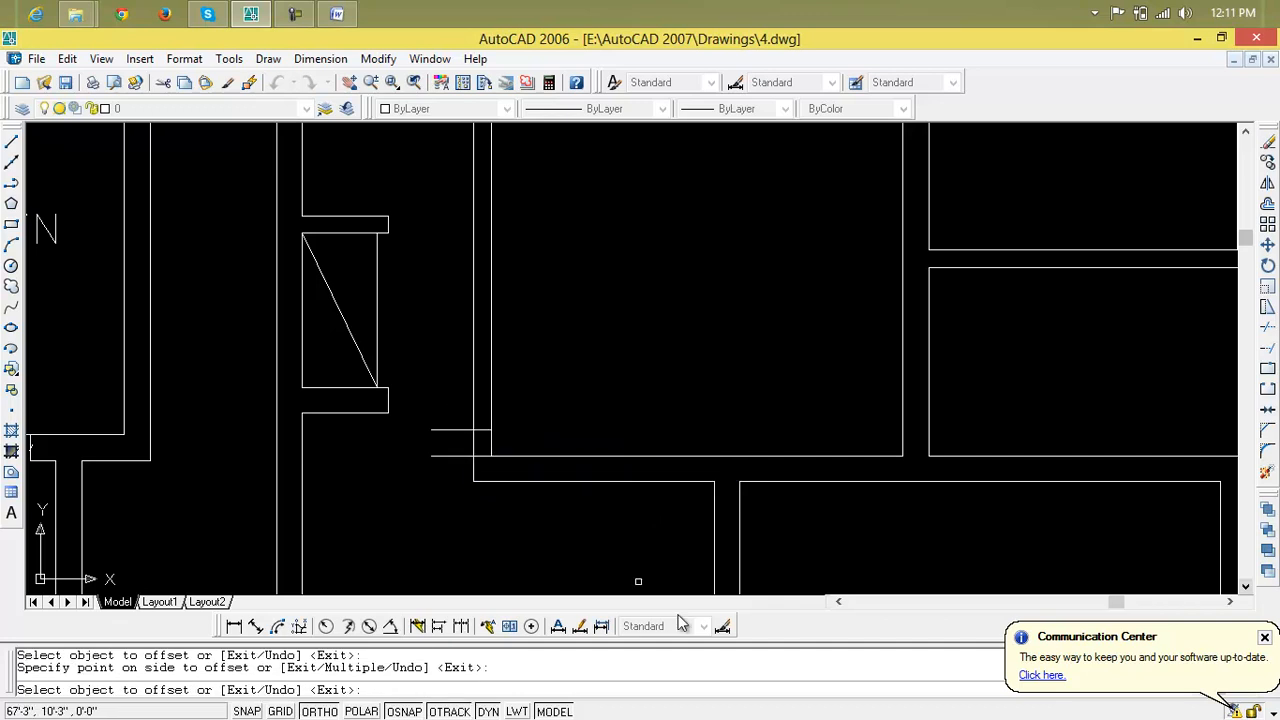
Step: Offset the lower jamb line 2'6" upward to mark the upper jamb of the door between dress and bed
key("Escape")
key("Escape")
type("o")
key("Return")
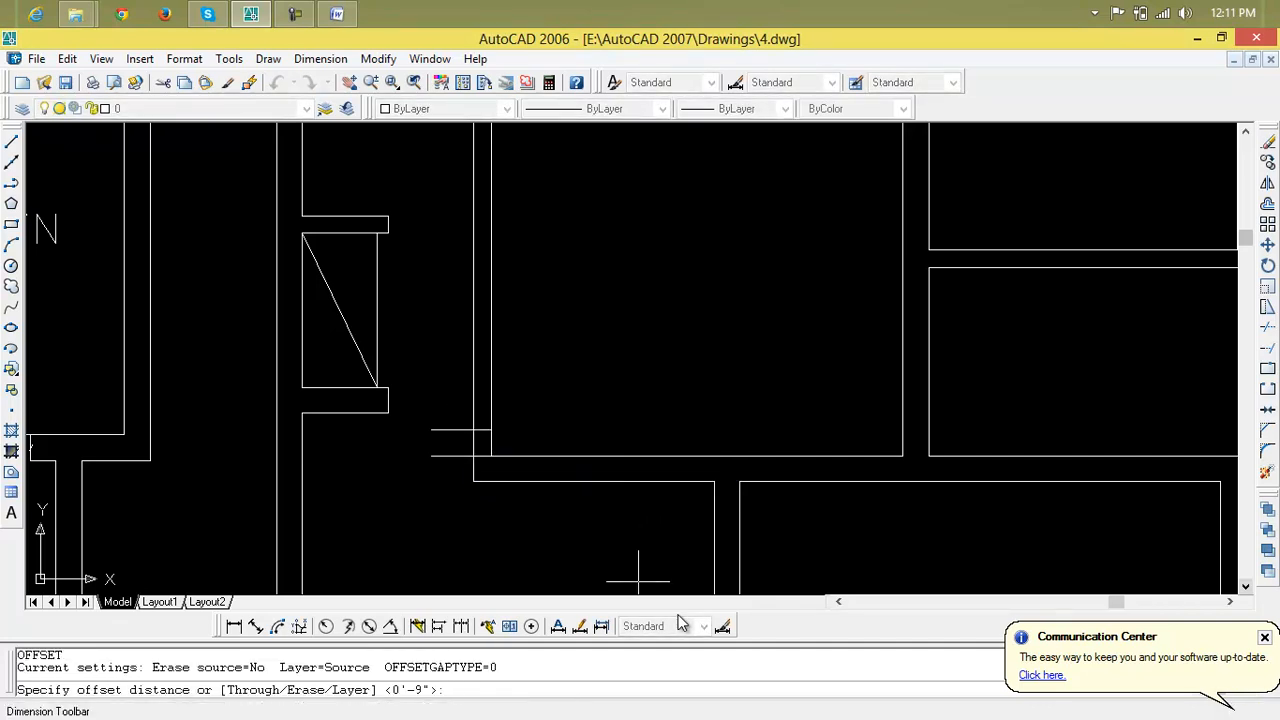
type("2'6\"")
key("Return")
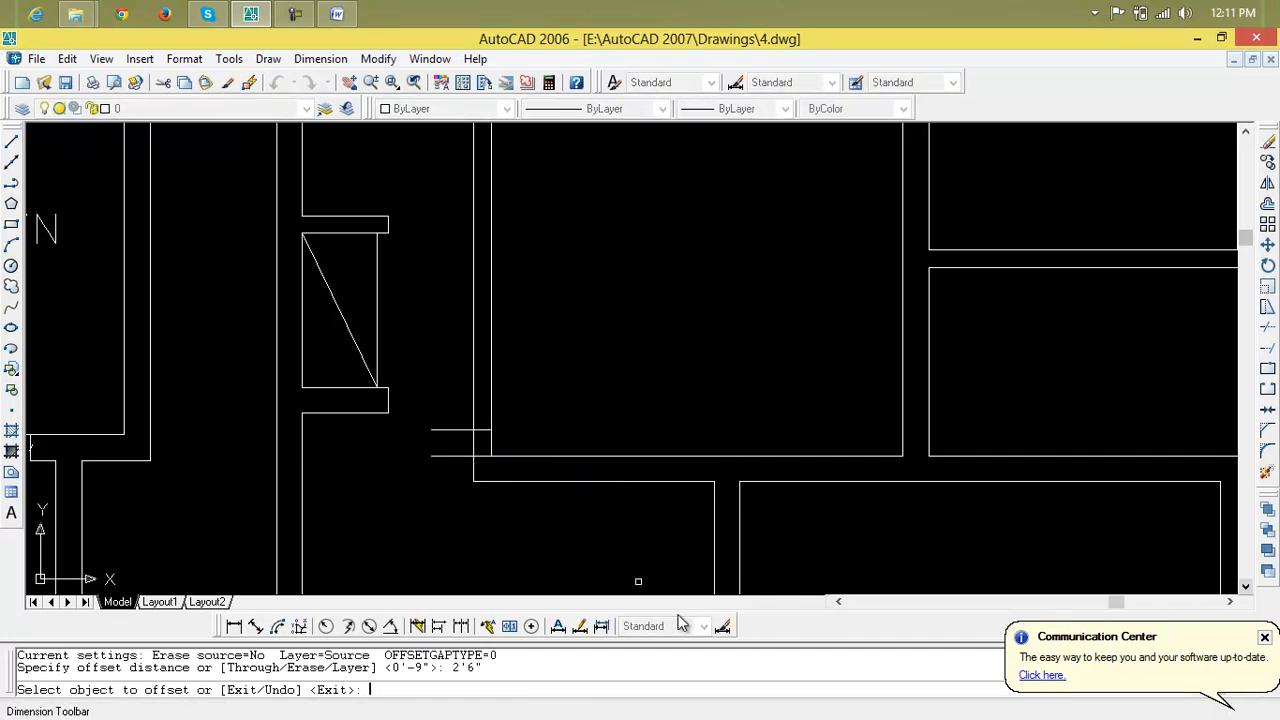
left_click(448, 432)
left_click(457, 326)
key("Escape")
key("Escape")
key("Escape")
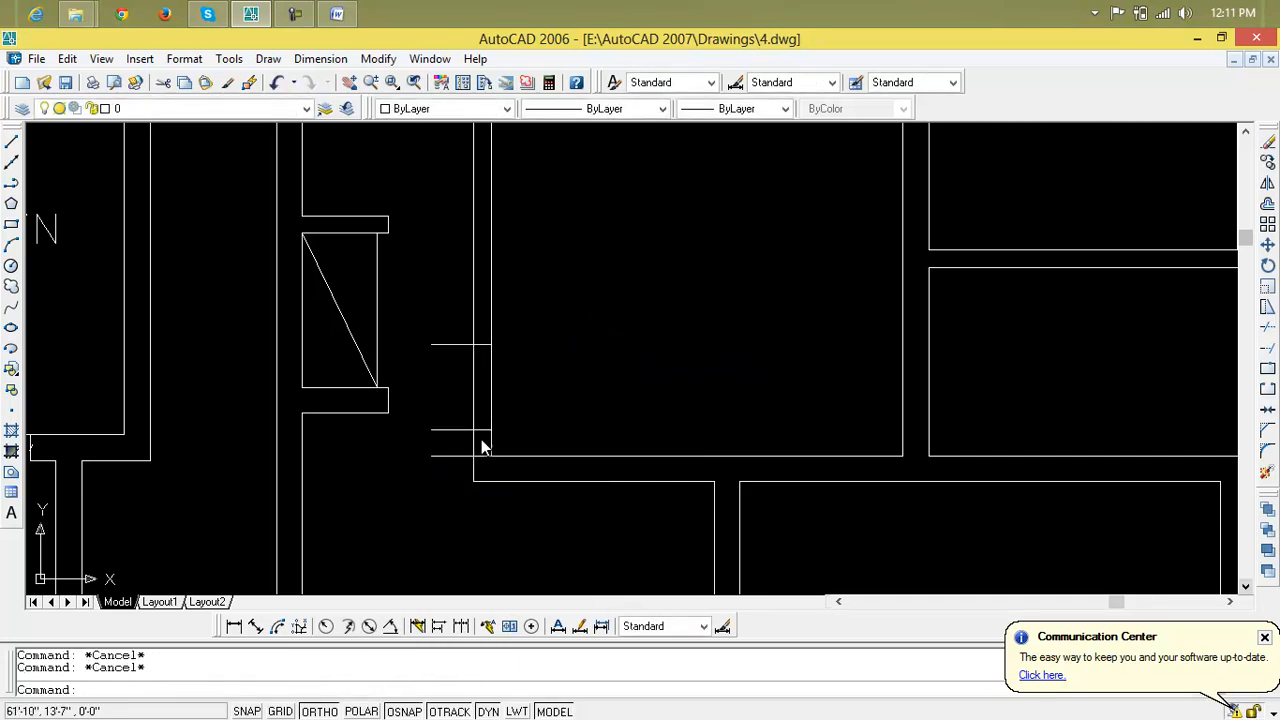
Step: Erase the construction line at the bedroom's lower left corner, then trim the jamb line ends and the wall between them to open the dress door
left_click(448, 462)
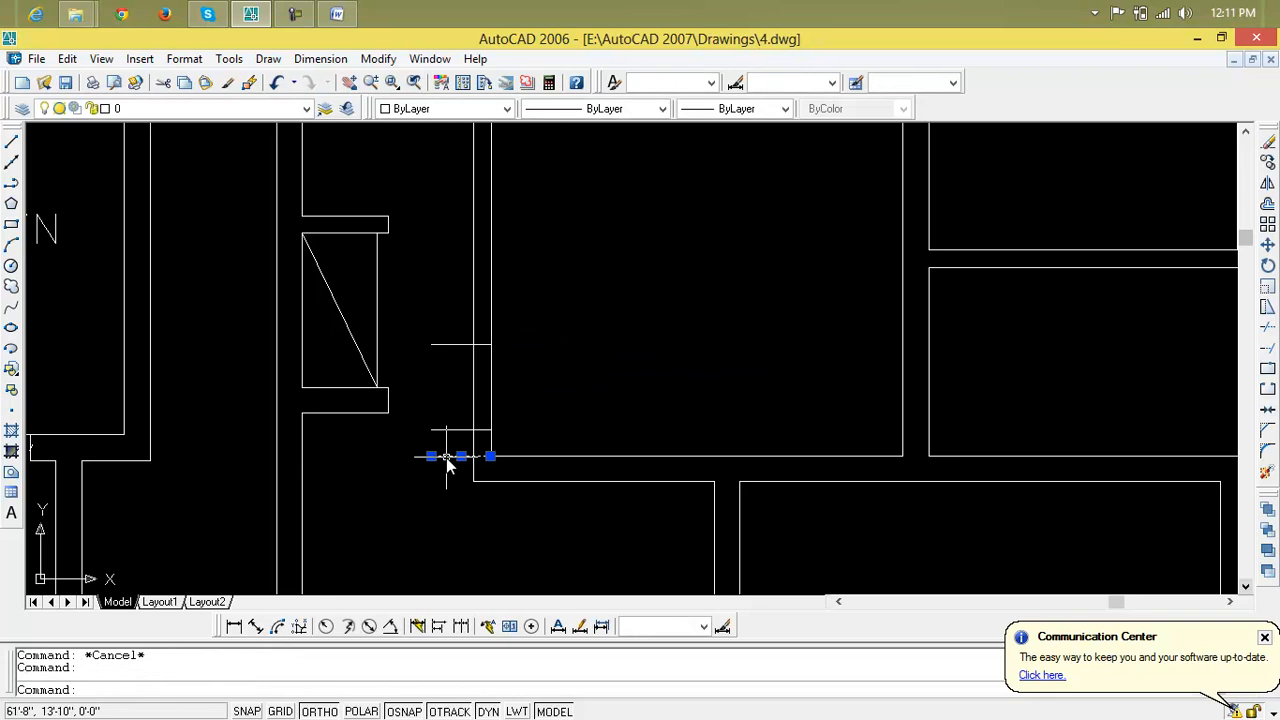
key("Delete")
type("tr")
key("Return")
key("Return")
left_click(450, 347)
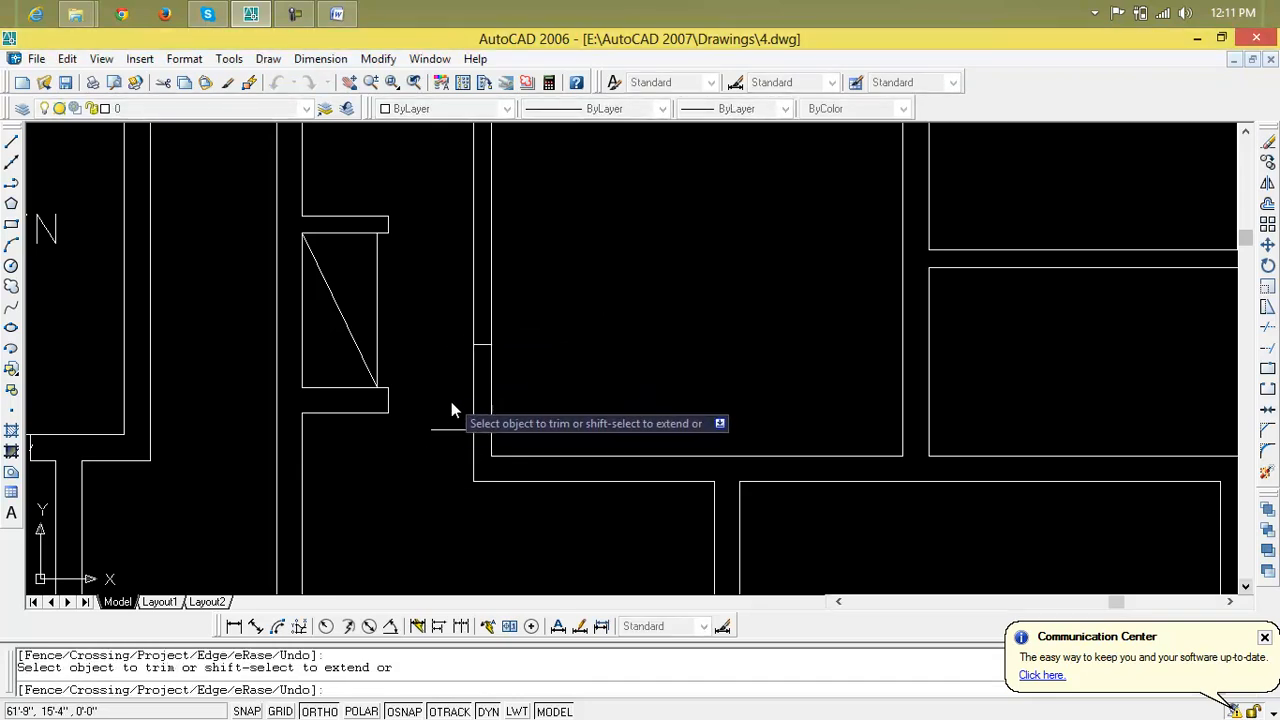
left_click(452, 430)
left_click(570, 389)
left_click(463, 391)
scroll(471, 434, "down", 6)
mouse_move(483, 483)
middle_mouse_down()
mouse_move(776, 435)
mouse_move(722, 427)
middle_mouse_up()
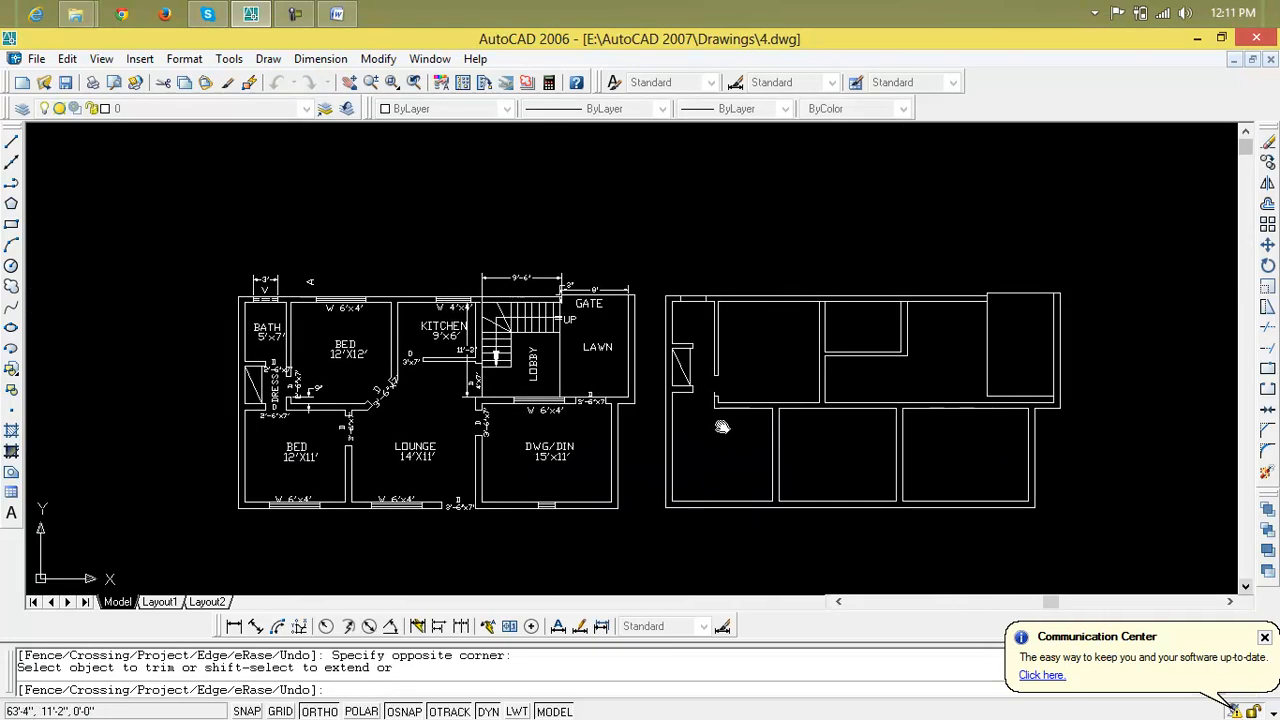
scroll(709, 381, "up", 5)
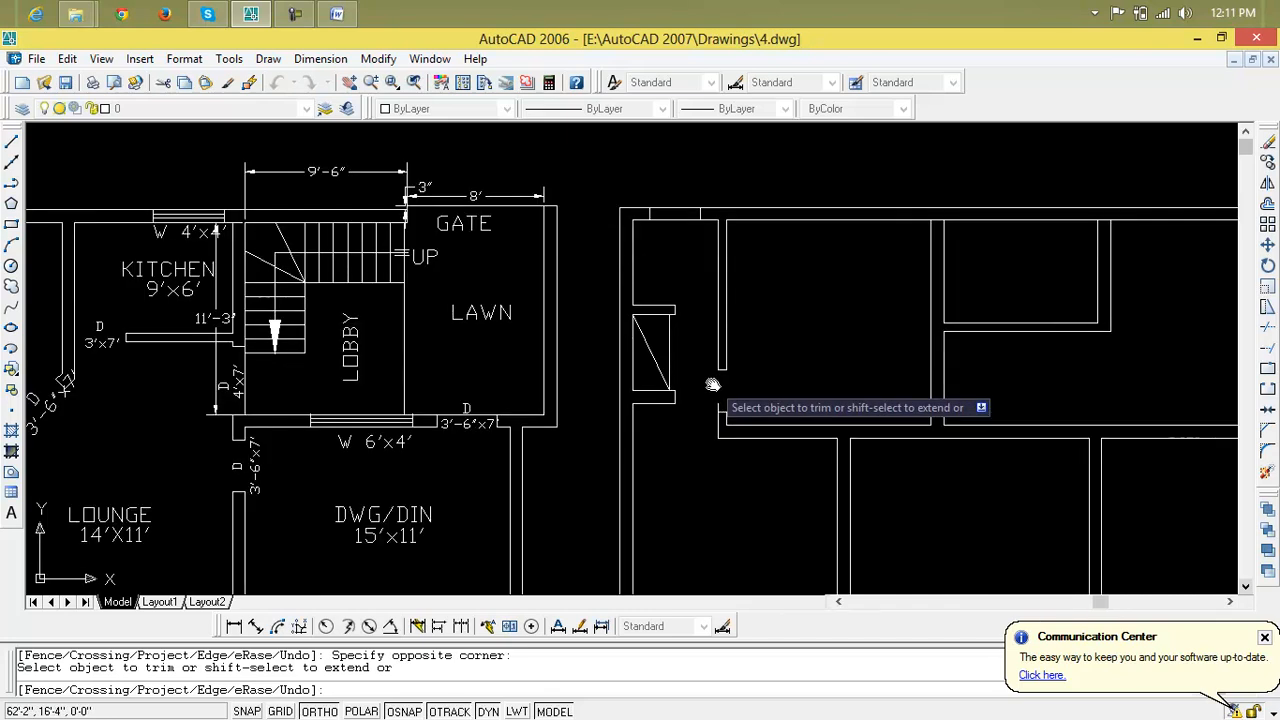
key("Escape")
Step: Trim the leftover wall line stub above the lower jamb of the dress door
scroll(717, 406, "up", 3)
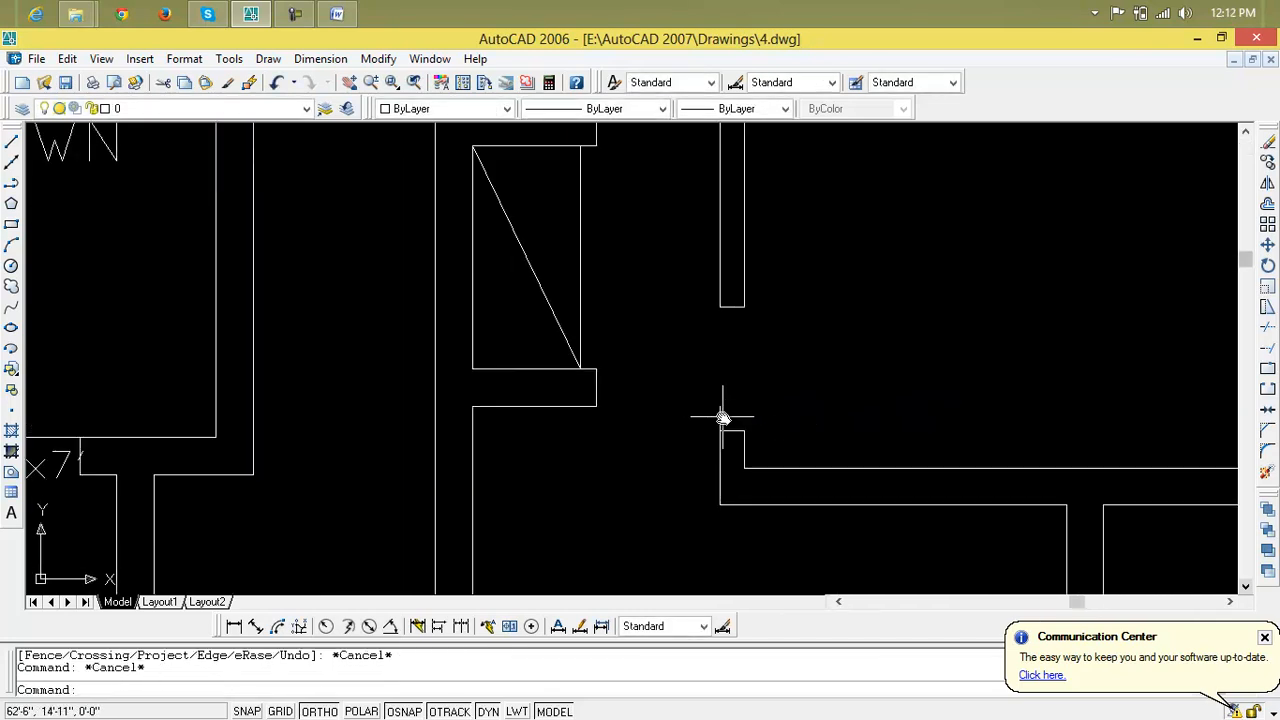
type("tr")
key("Return")
key("Return")
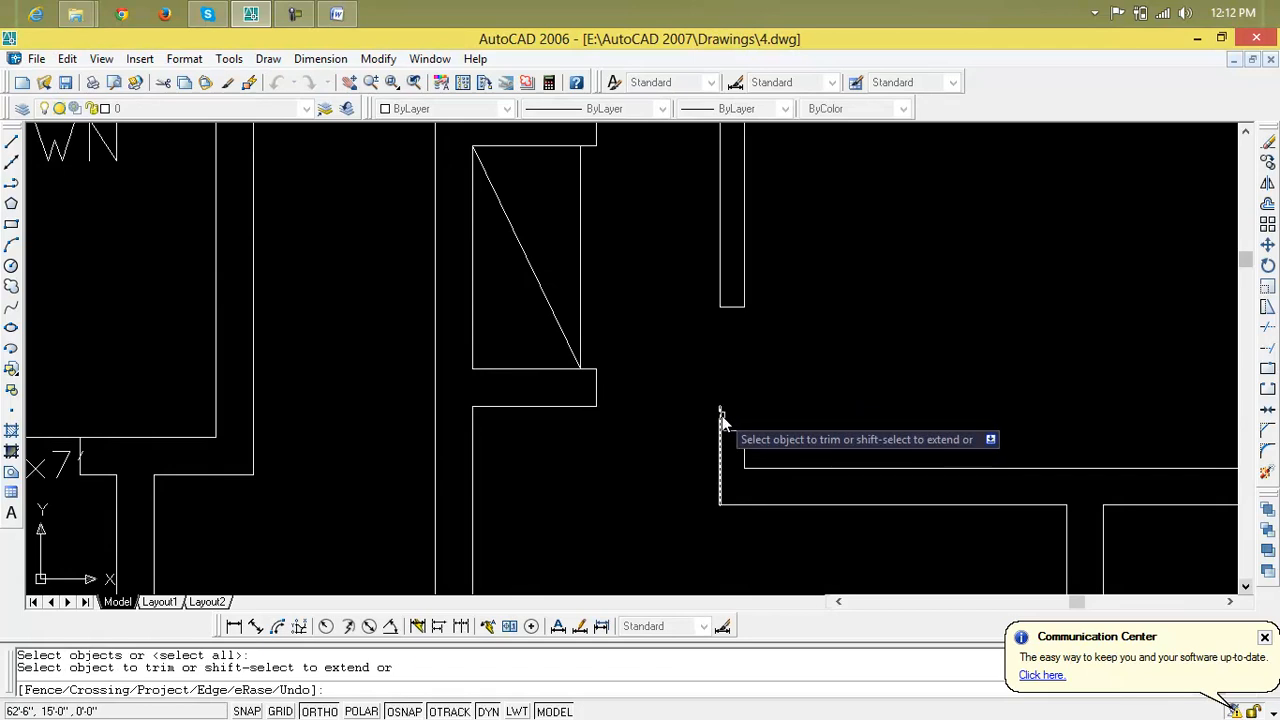
scroll(737, 423, "down", 8)
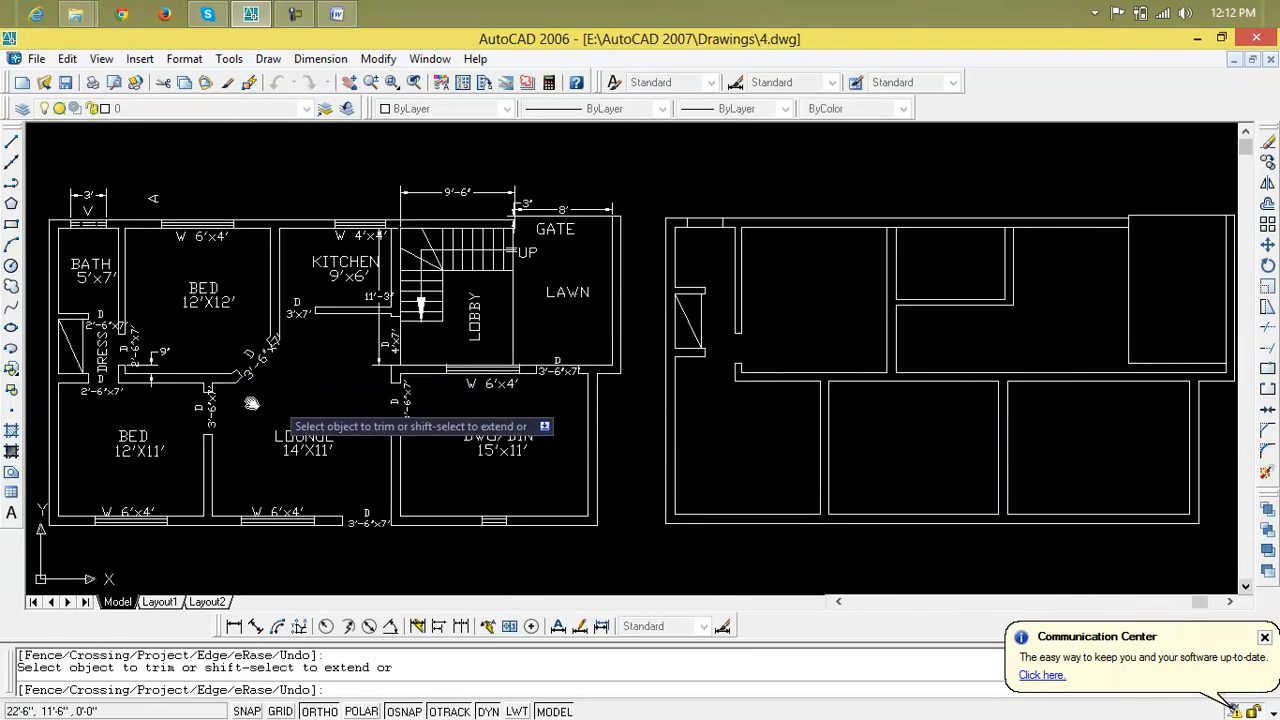
scroll(95, 405, "down", 3)
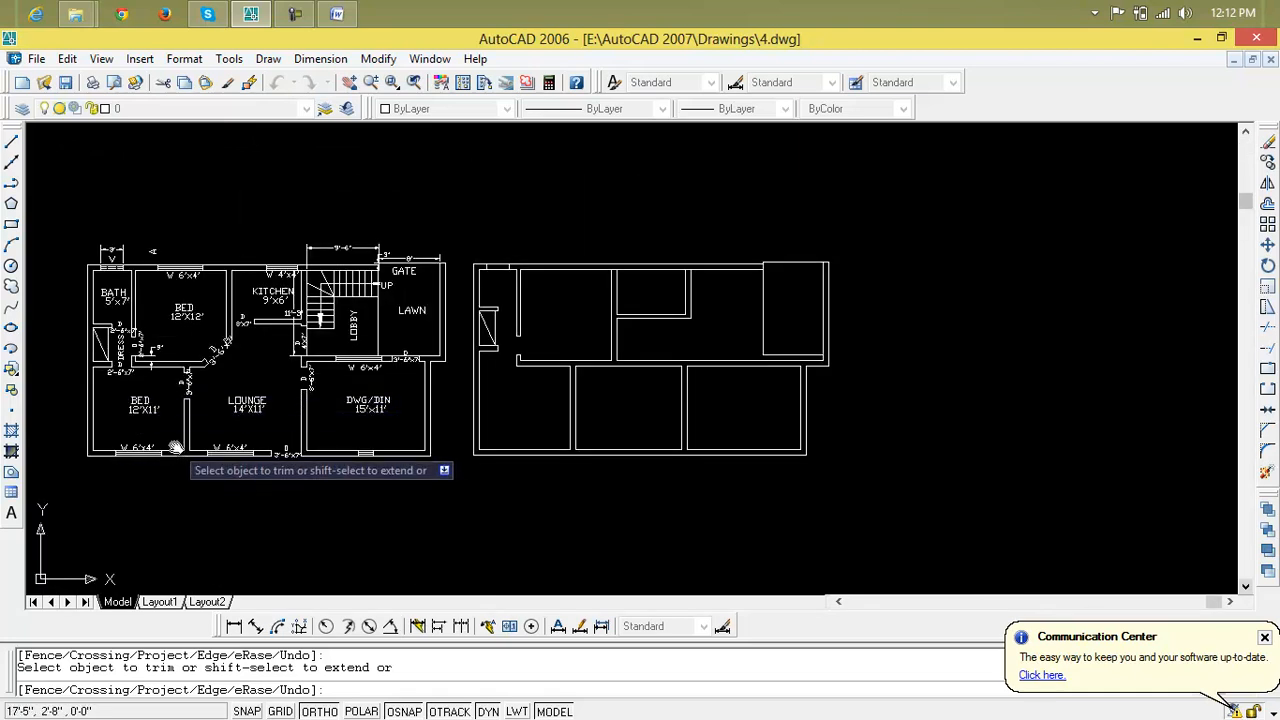
scroll(571, 371, "up", 4)
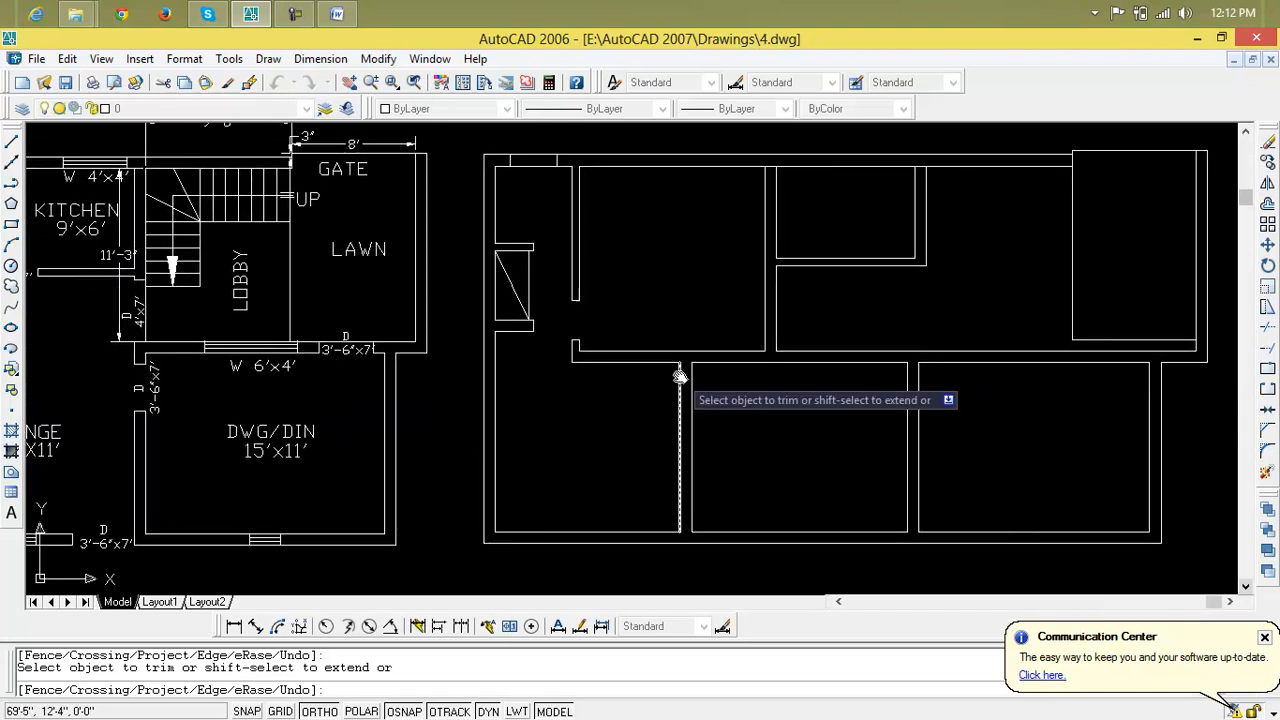
scroll(680, 376, "up", 2)
key("Escape")
key("Escape")
key("Escape")
Step: Draw a short horizontal line rightward from the upper left corner of the wall between the redrawn lower bedroom and lounge
type("l")
key("Return")
left_click(680, 358)
left_click(784, 362)
key("Escape")
key("Escape")
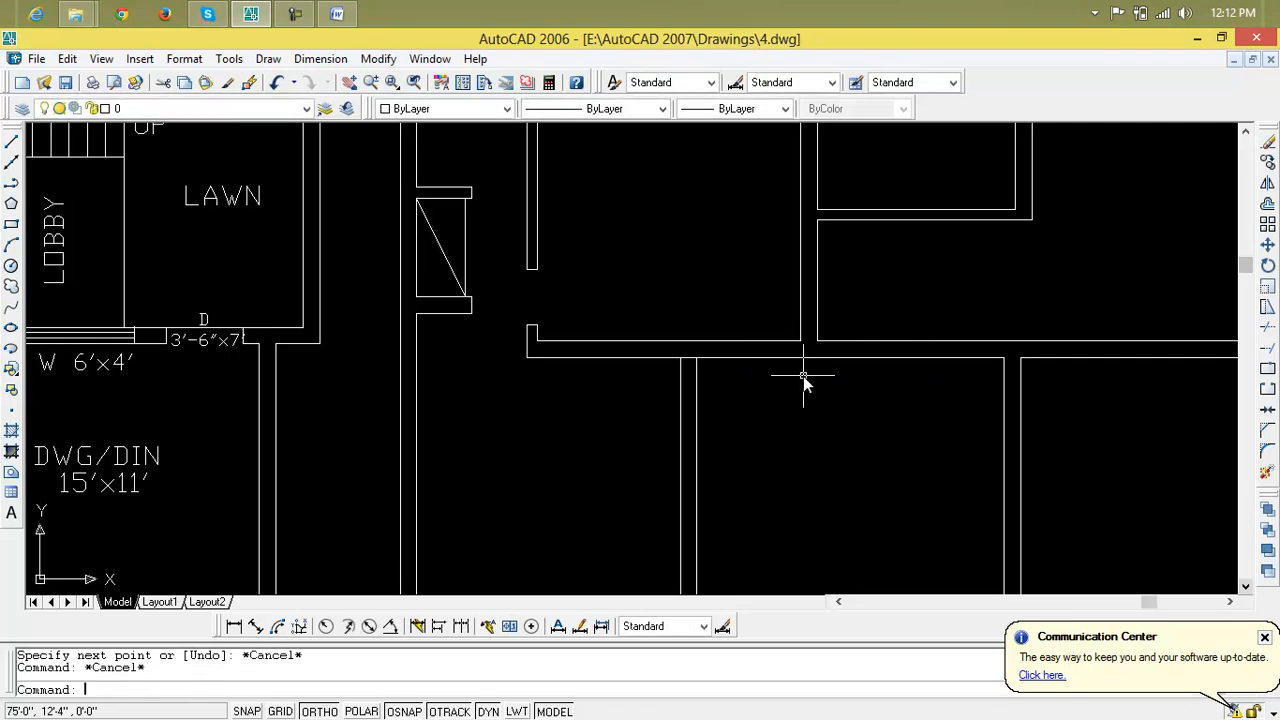
Step: Offset the short horizontal line 9" downward to mark the upper jamb of the door between lower bedroom and lounge
type("o")
key("Return")
type("9\"")
key("Return")
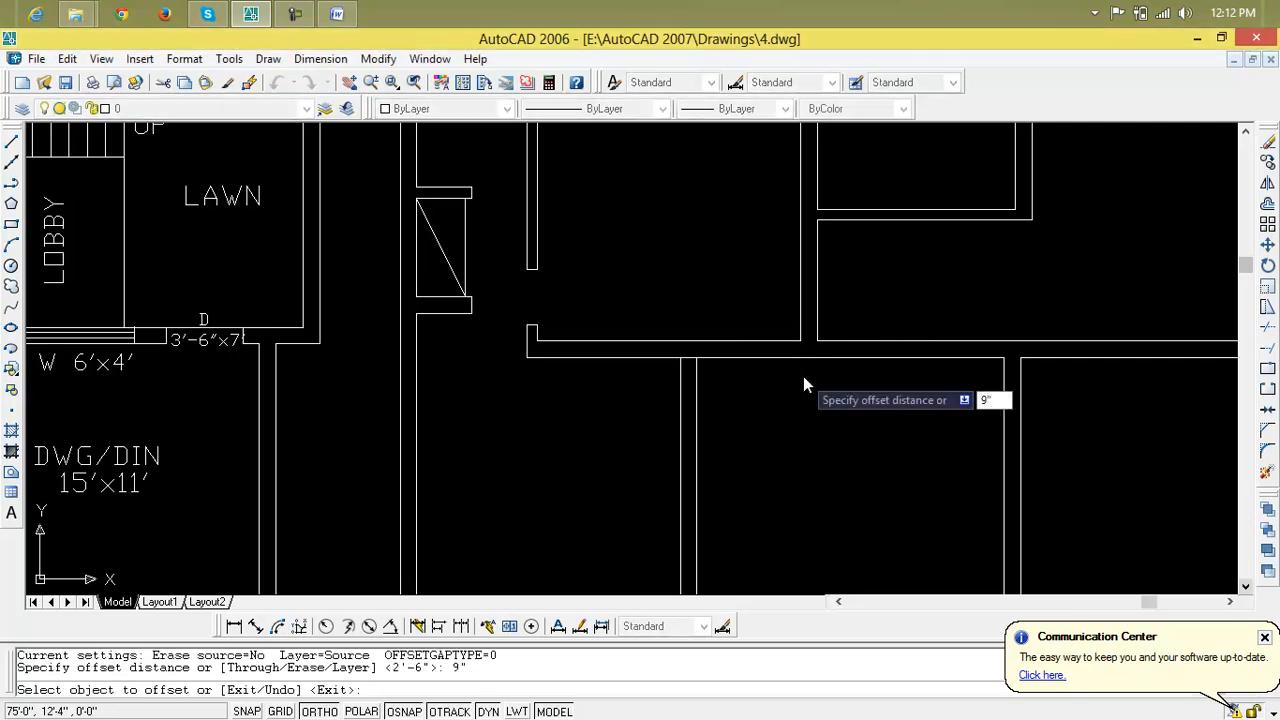
left_click(755, 359)
left_click(755, 371)
key("Escape")
key("Escape")
Step: Offset the upper jamb line 3'6" downward to mark the lower jamb of the bedroom-lounge door
type("o")
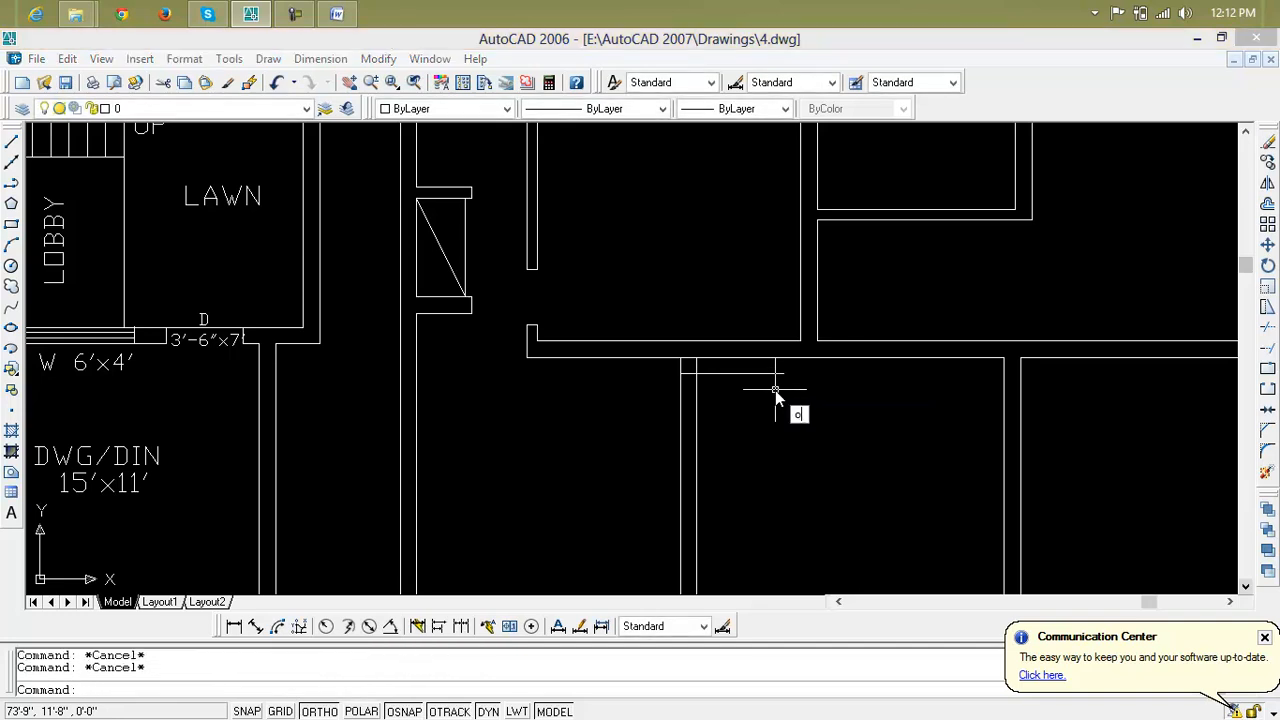
key("Return")
type("3'6\"")
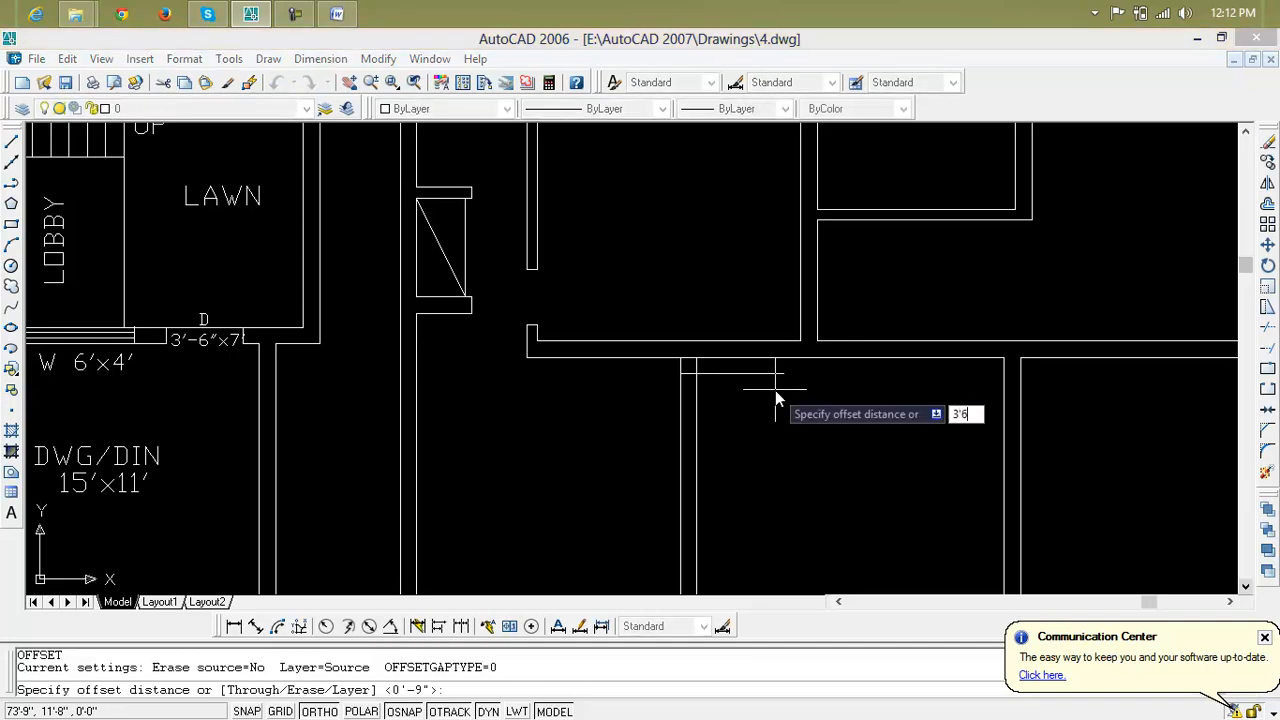
key("Return")
left_click(763, 374)
left_click(763, 398)
key("Escape")
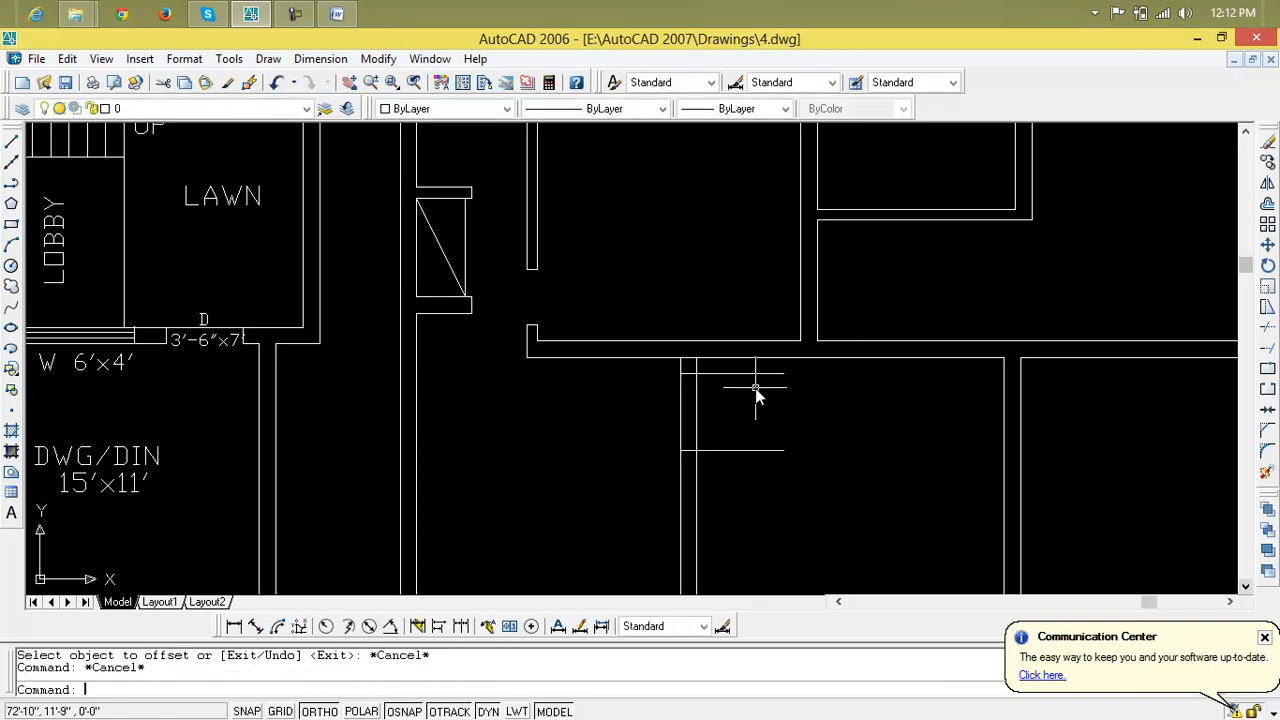
type("tr")
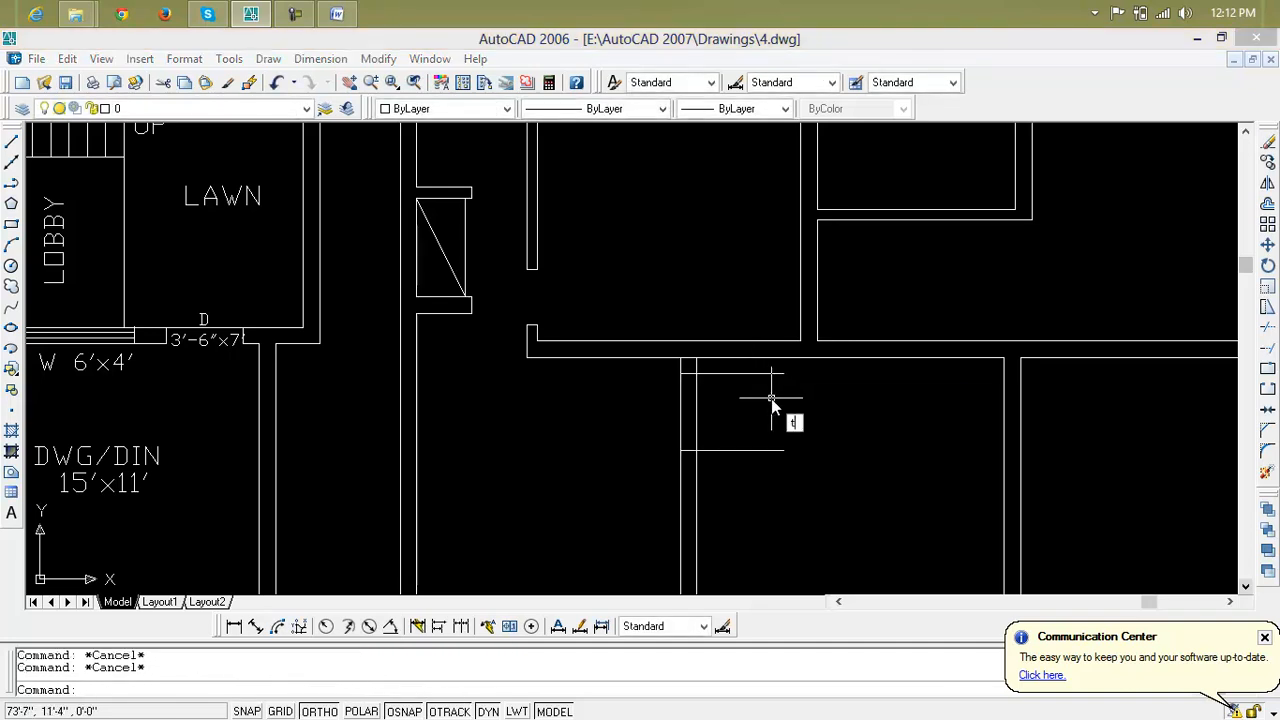
key("Return")
left_click(769, 399)
left_click(660, 405)
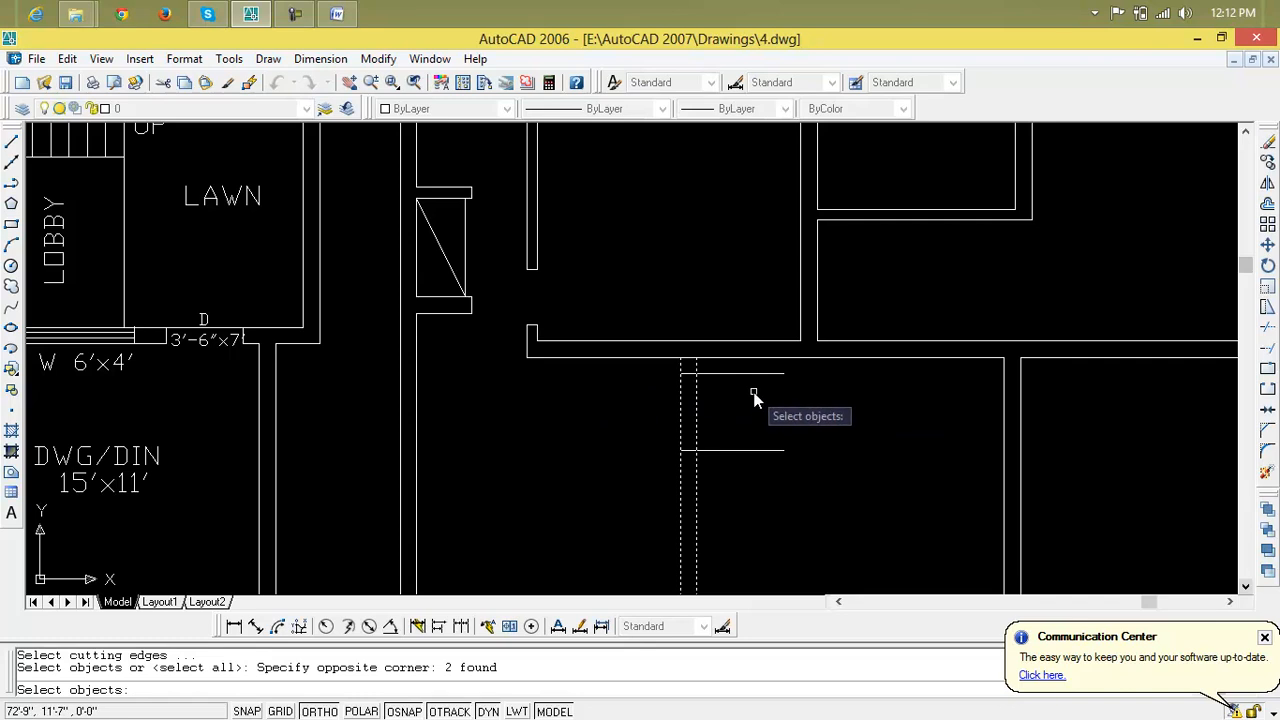
key("Escape")
key("Escape")
Step: Trim the bedroom-lounge wall between the jamb lines and their excess ends, and erase the construction line at the top of the wall
type("tr")
key("Return")
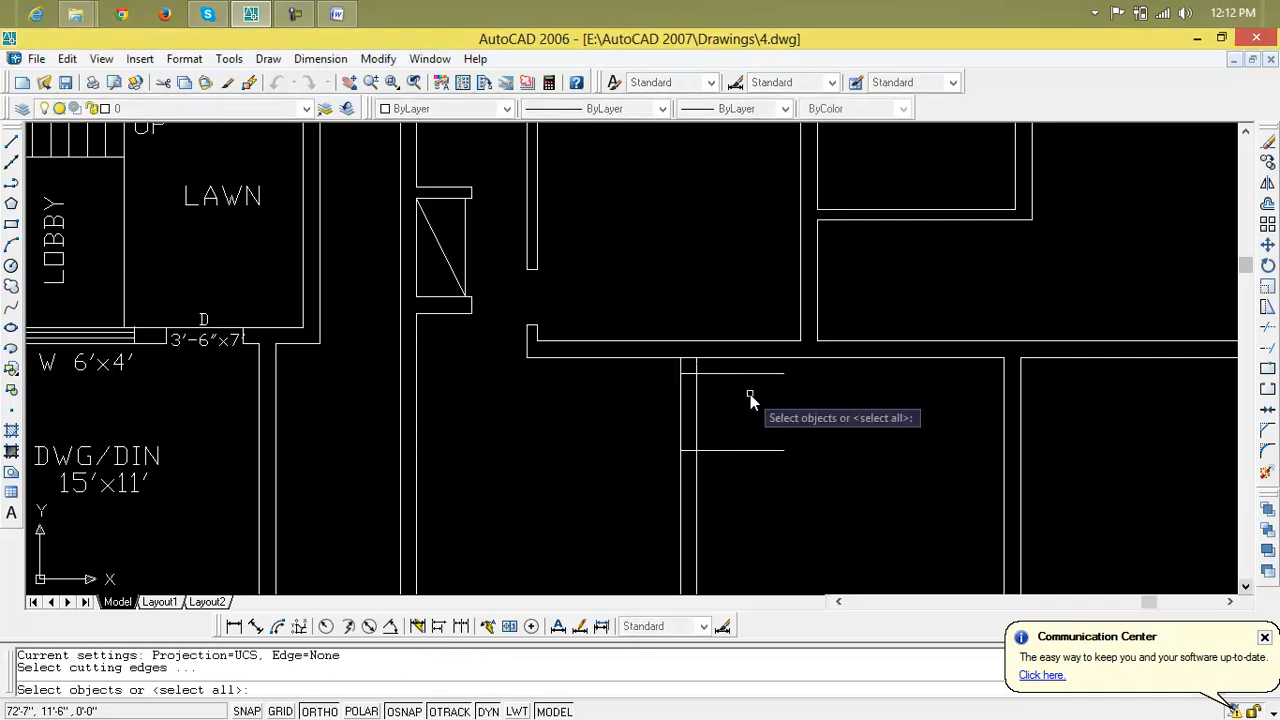
key("Return")
left_click(750, 397)
left_click(675, 405)
left_click(768, 372)
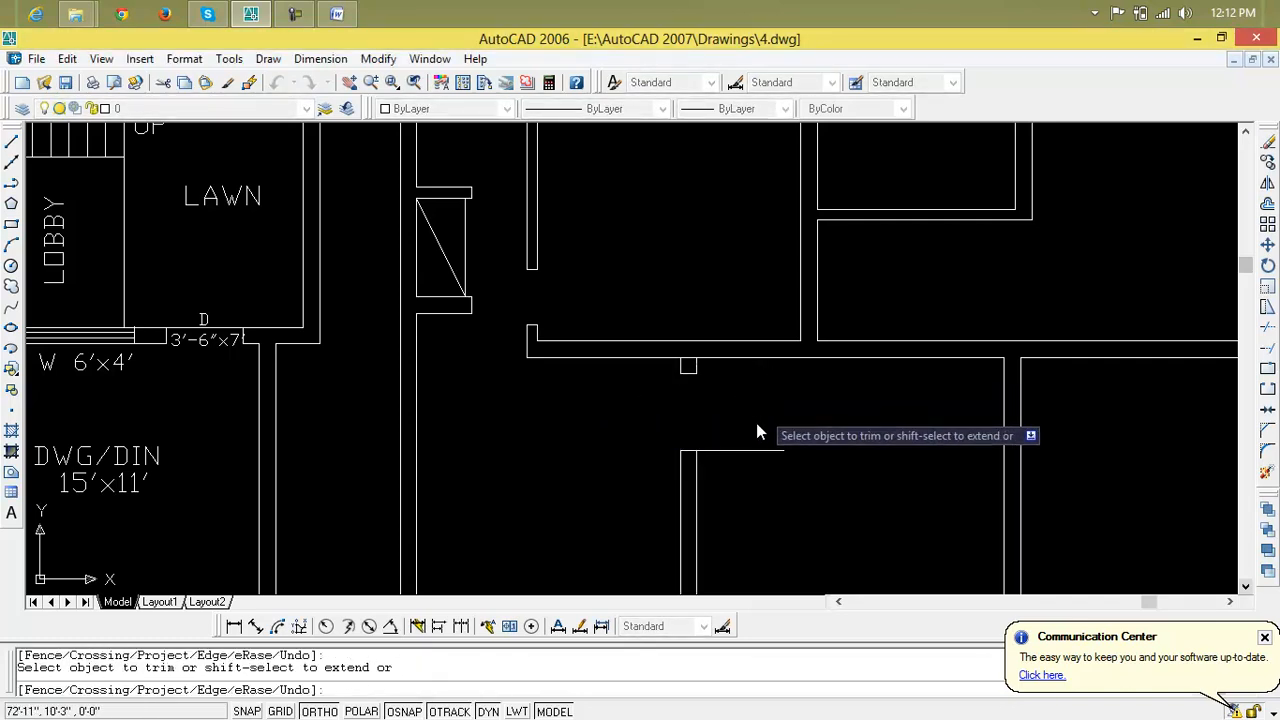
left_click(748, 451)
key("Escape")
key("Escape")
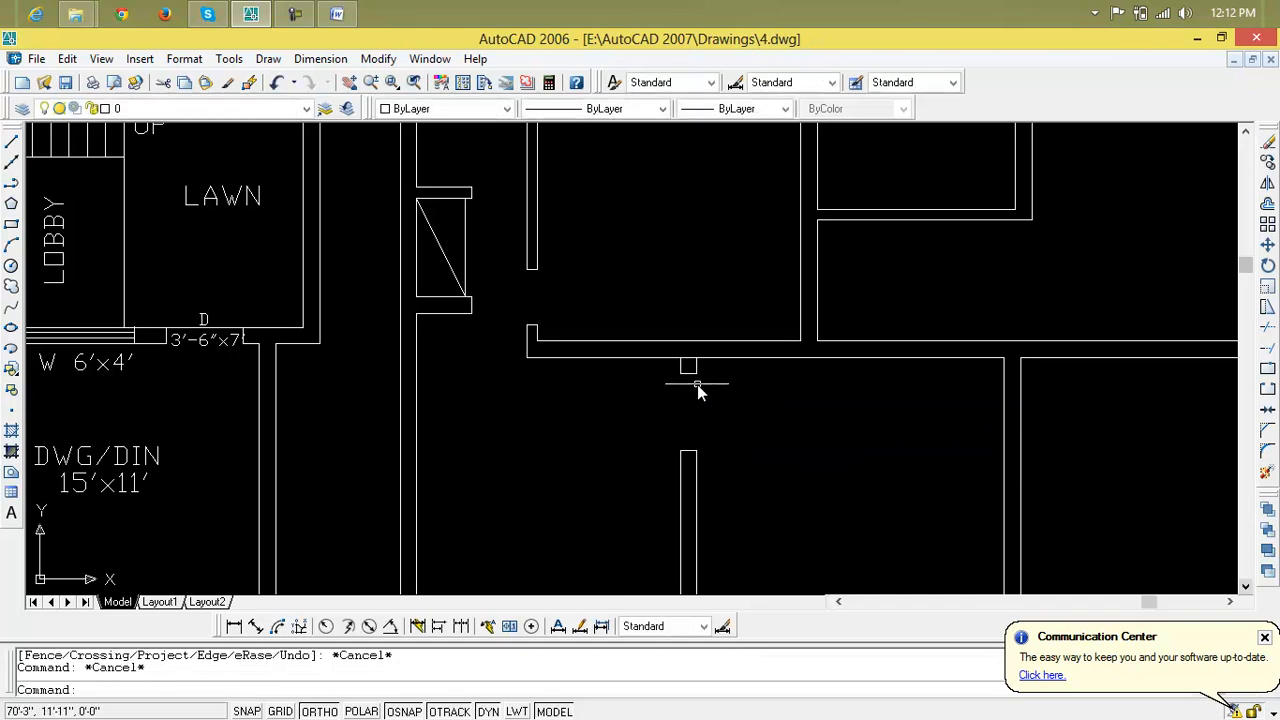
left_click(697, 357)
key("Delete")
Step: Add an aligned dimension below the window of the 12'x11' bed in the labelled plan
scroll(690, 370, "down", 5)
middle_click_drag(700, 395, 740, 397)
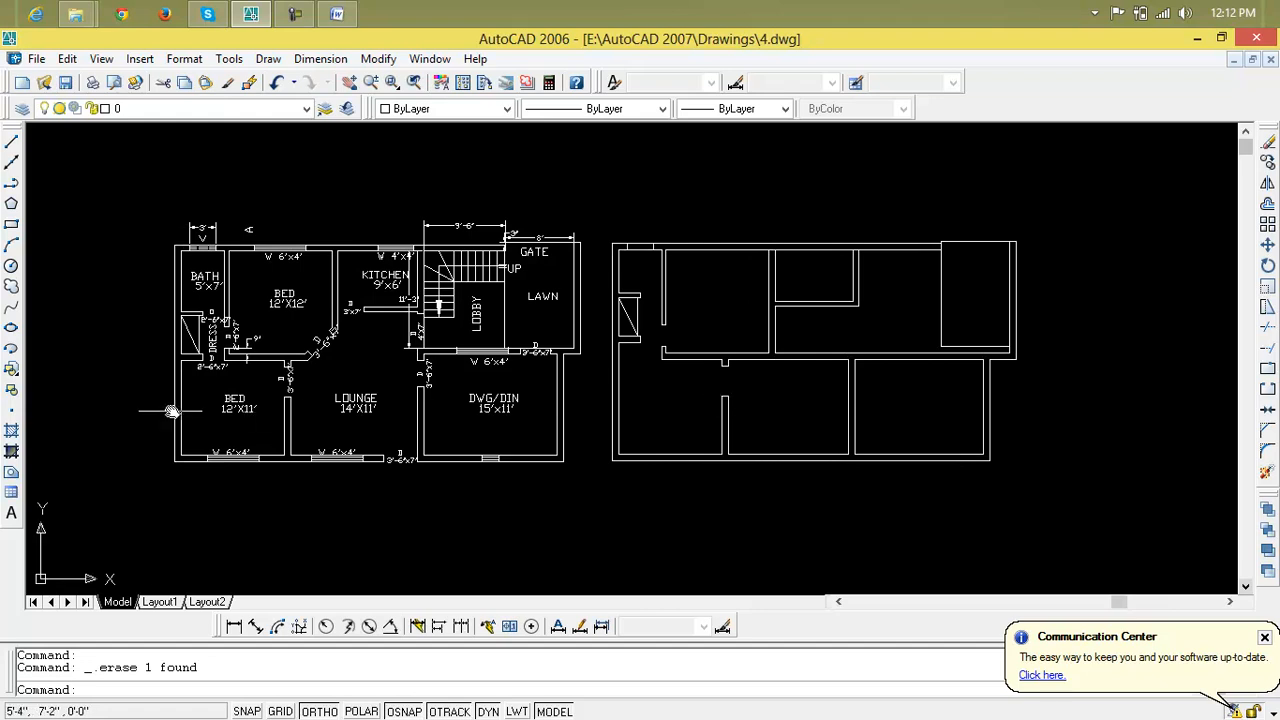
scroll(214, 436, "up", 5)
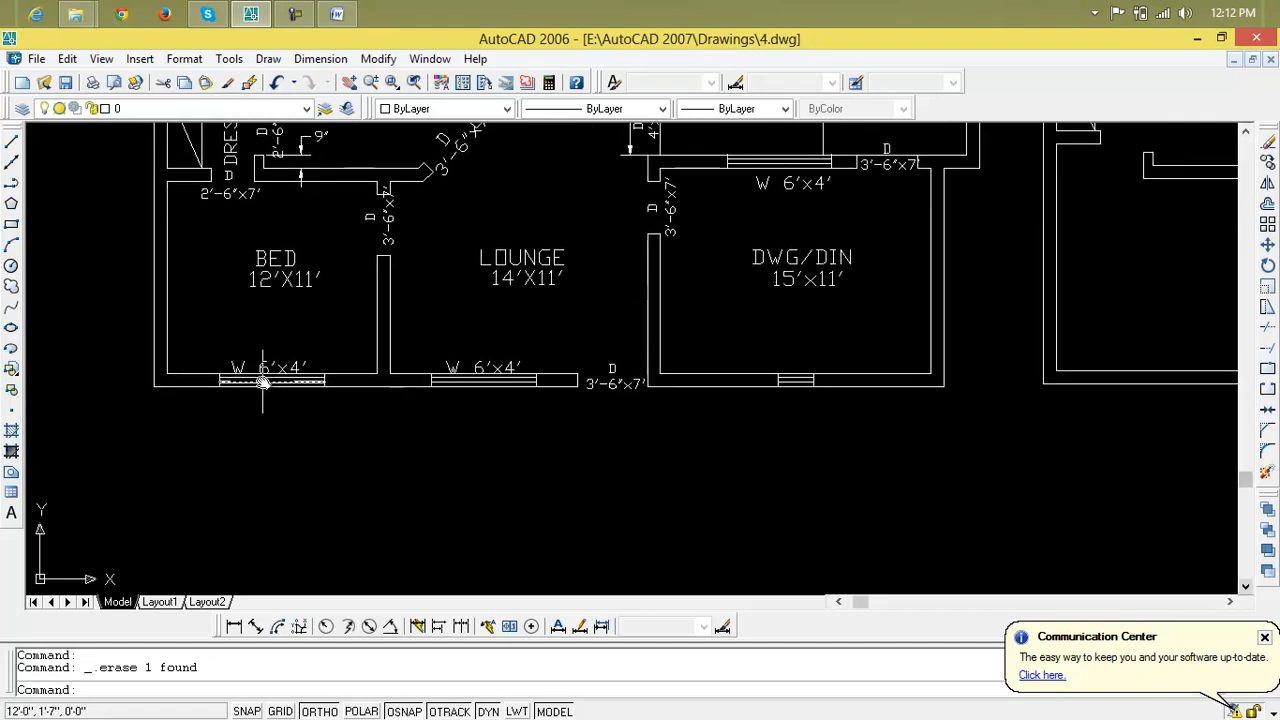
scroll(807, 398, "down", 2)
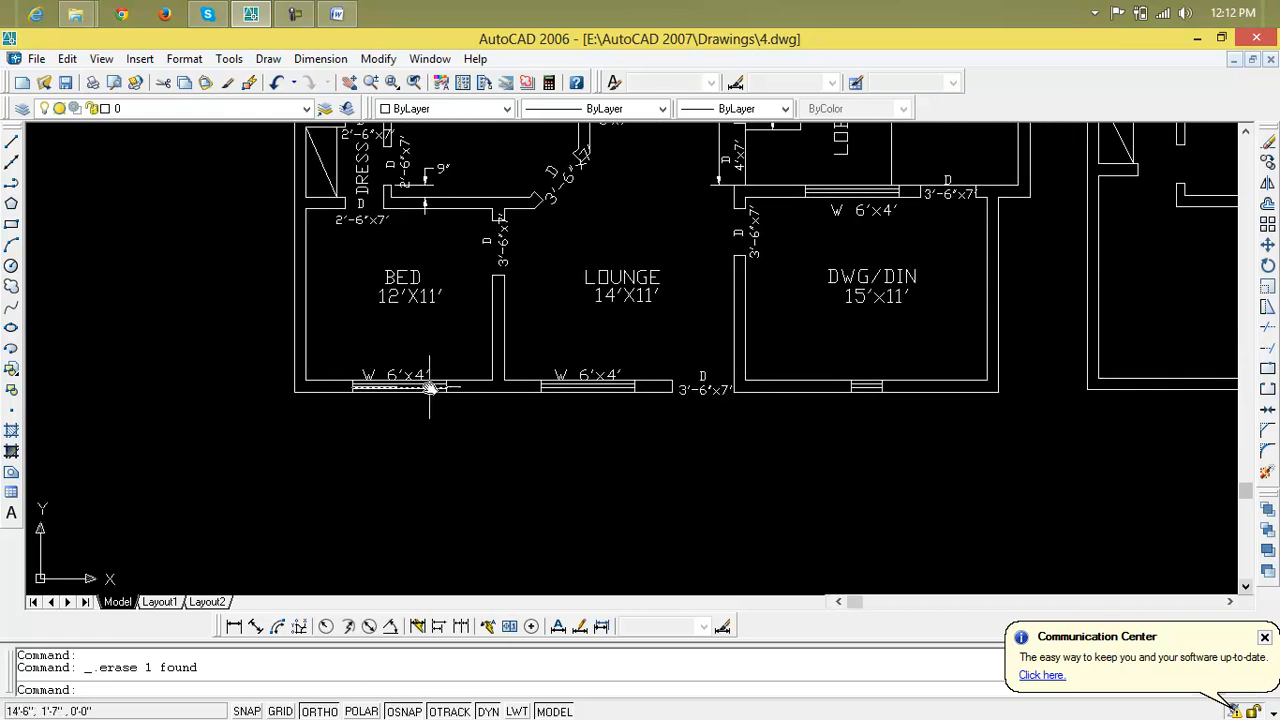
scroll(407, 385, "up", 3)
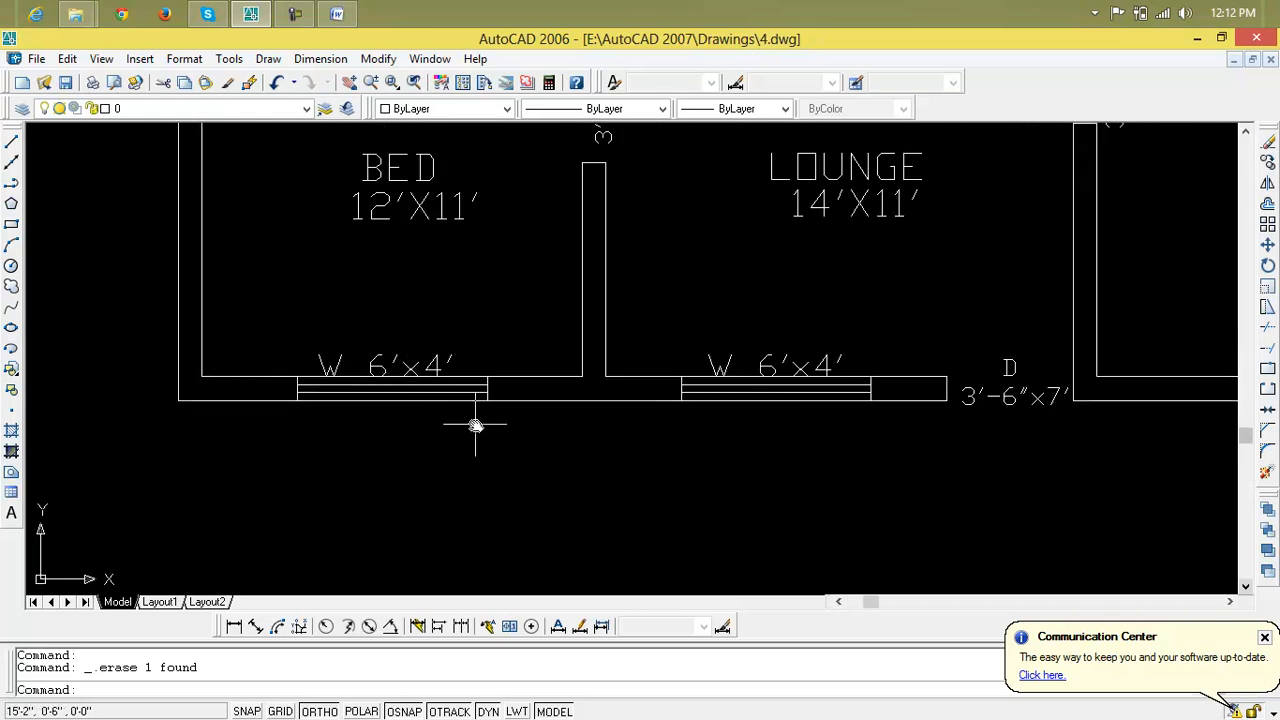
key("Escape")
key("Escape")
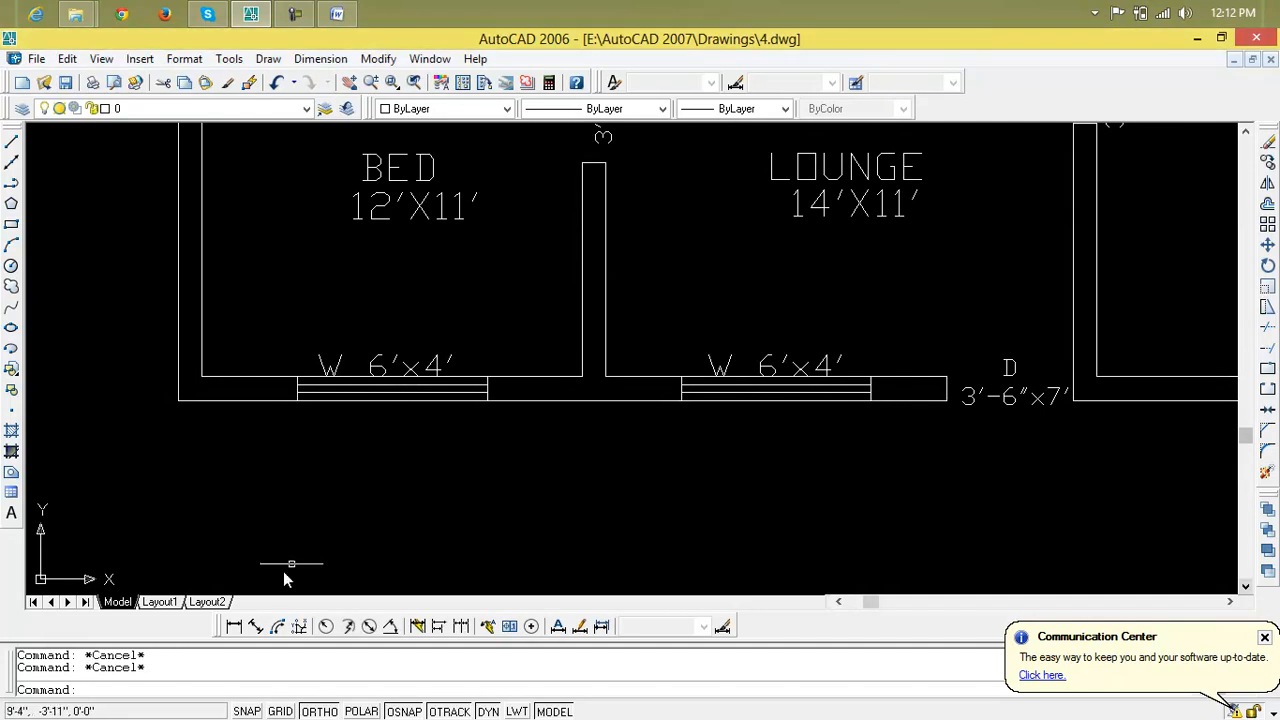
left_click(255, 626)
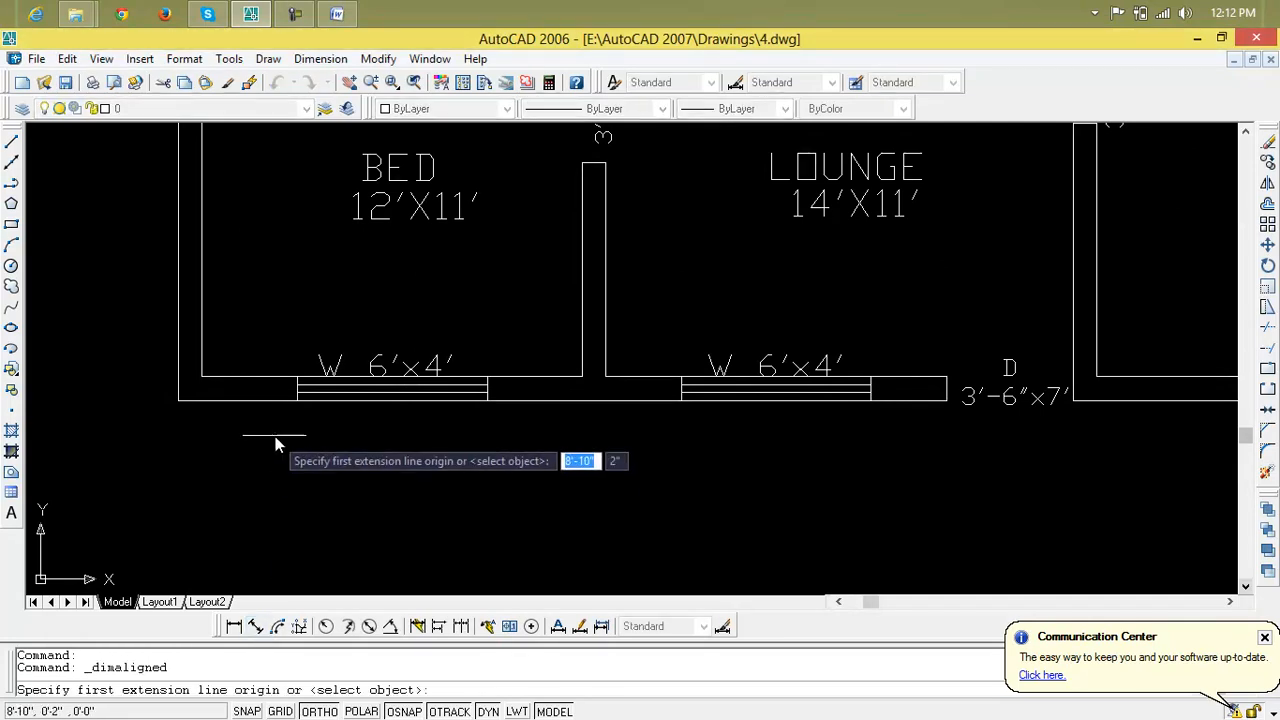
scroll(289, 425, "up", 2)
left_click(300, 391)
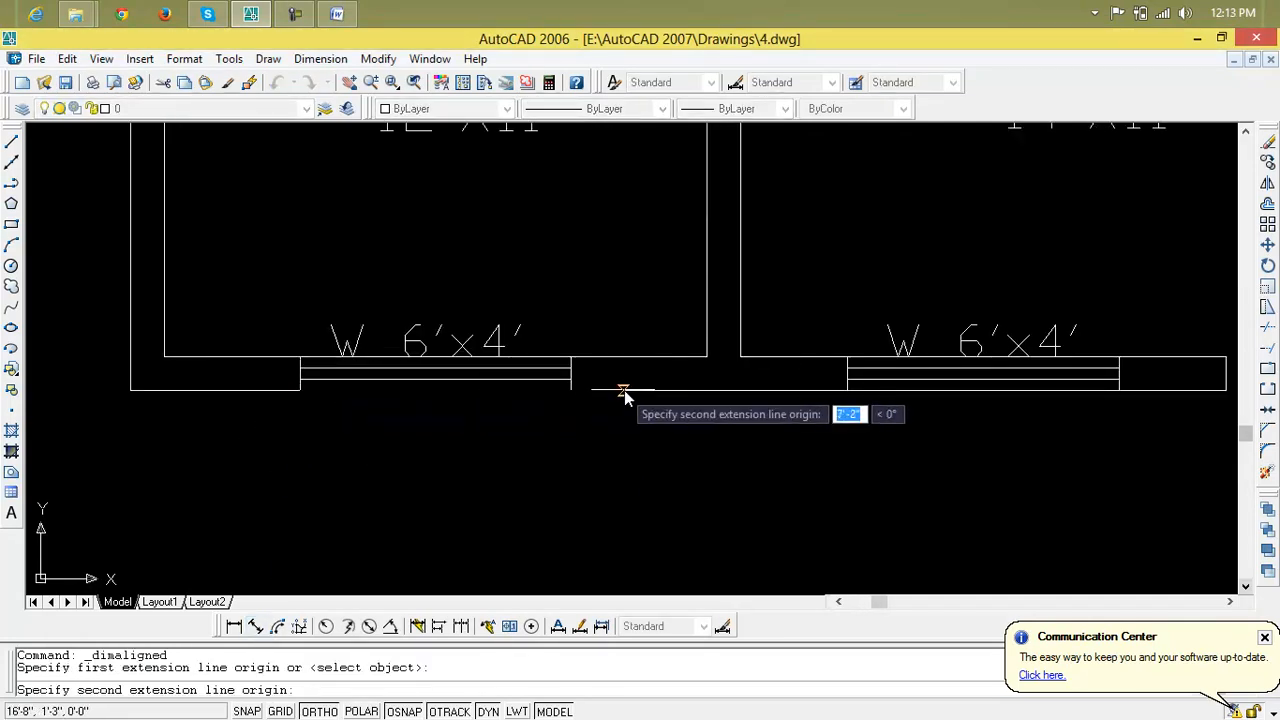
left_click(570, 392)
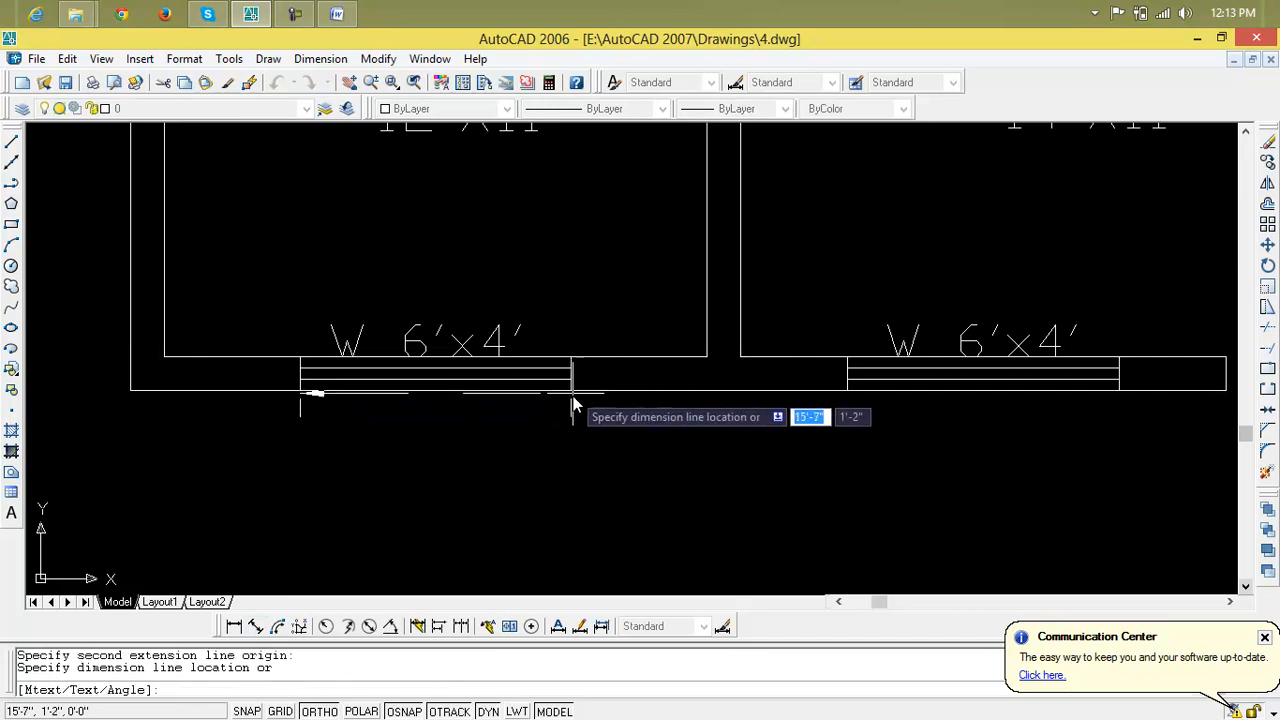
left_click(571, 434)
scroll(611, 455, "down", 2)
key("Escape")
scroll(611, 453, "down", 2)
middle_click_drag(611, 453, 359, 500)
middle_click_drag(445, 509, 123, 500)
scroll(704, 500, "down", 1)
middle_click_drag(704, 500, 700, 497)
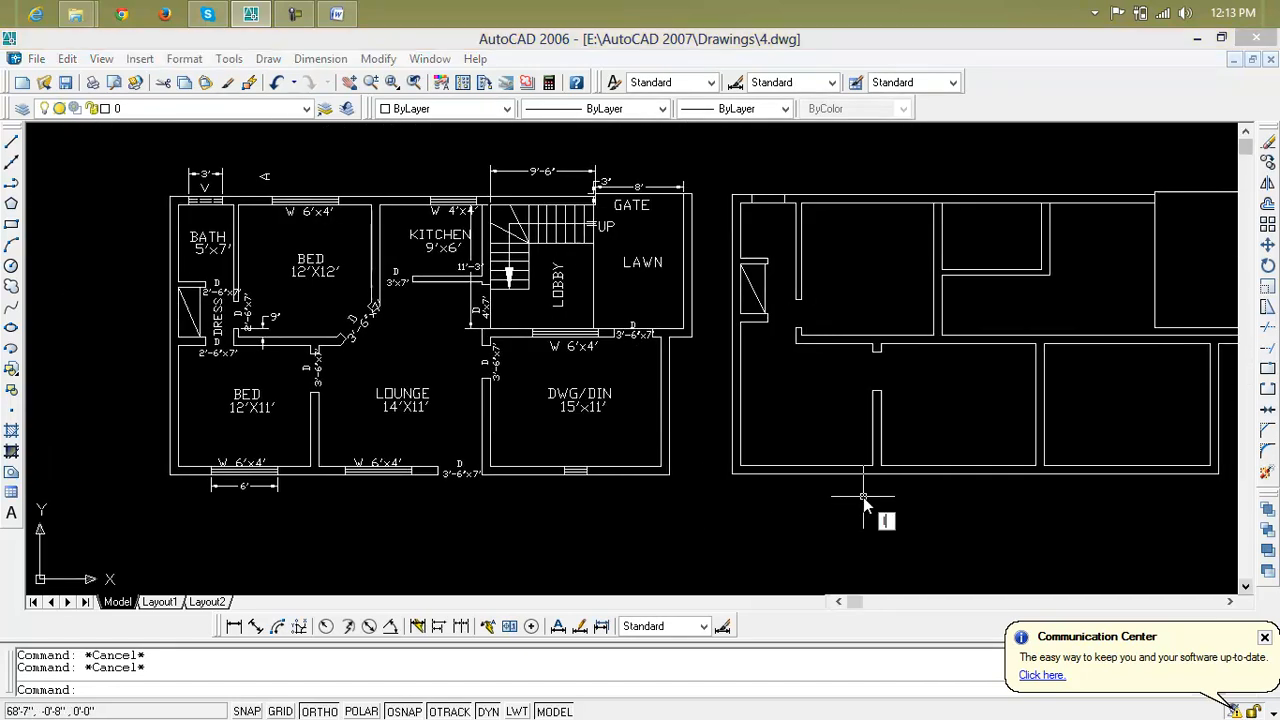
type("l")
key("Return")
scroll(815, 470, "up", 3)
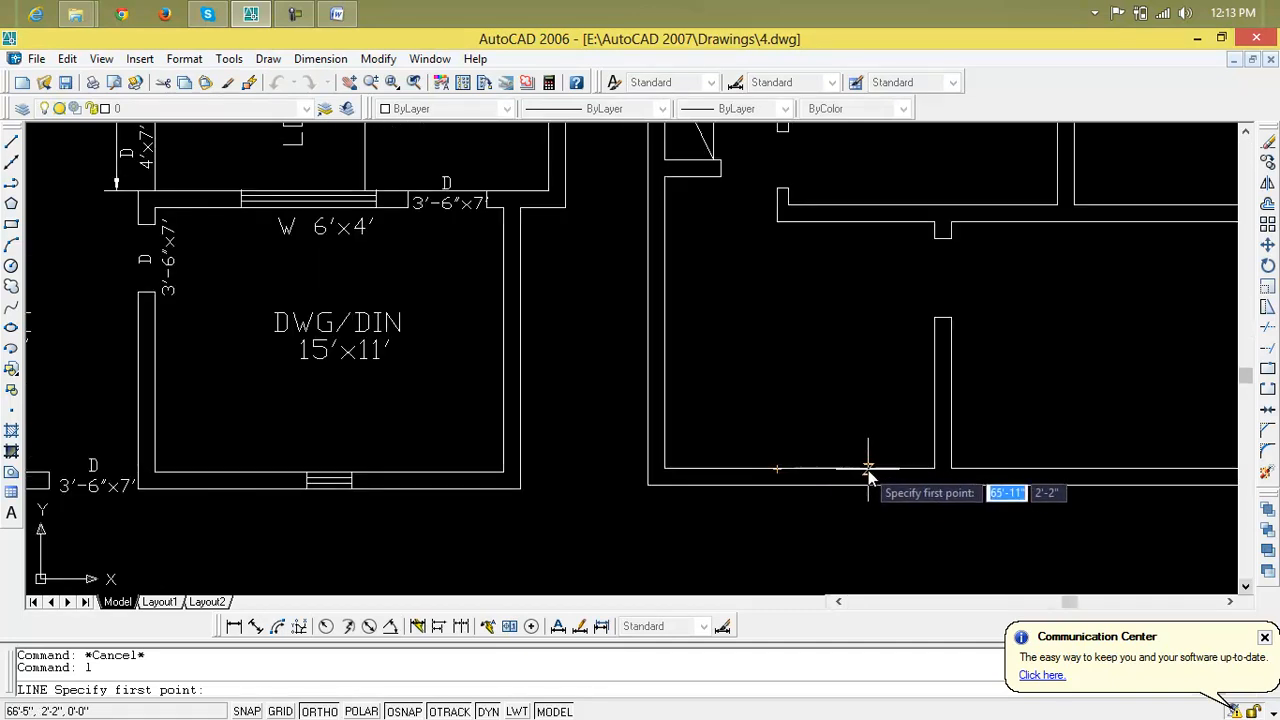
key("Escape")
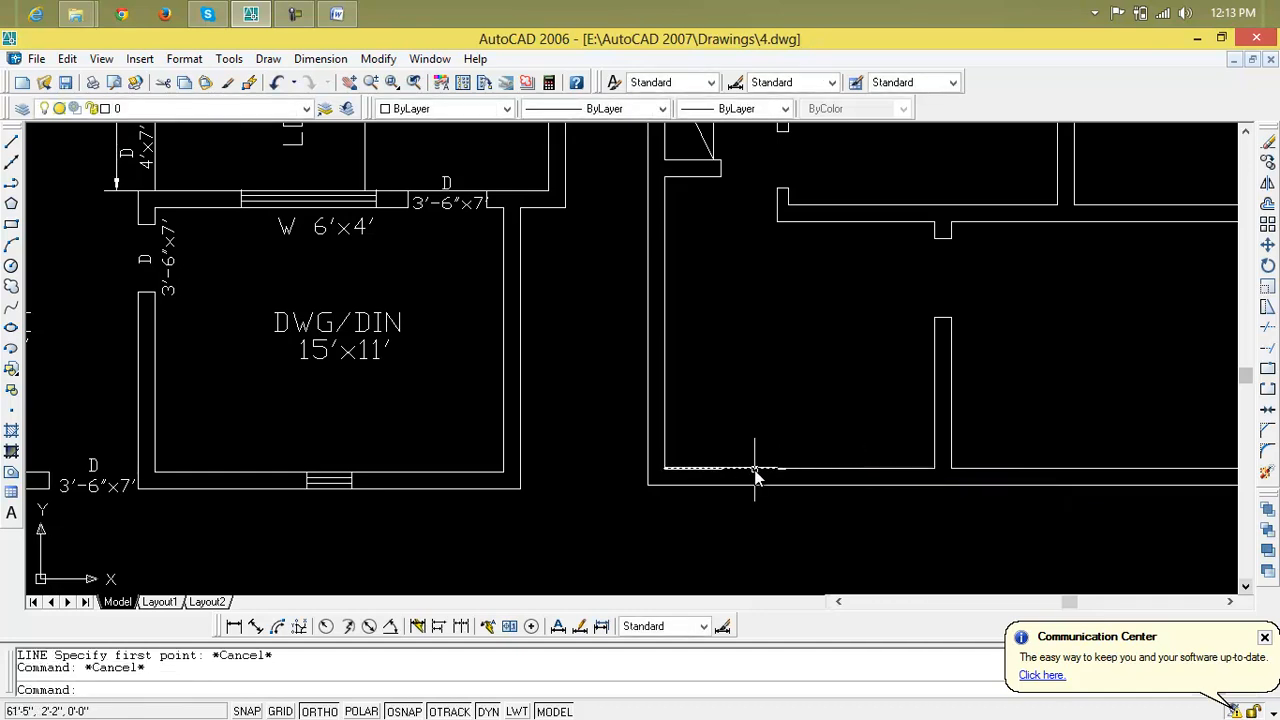
Step: Try to draw a line along the inner face of the lower bedroom's bottom wall, from corner to corner
type("l")
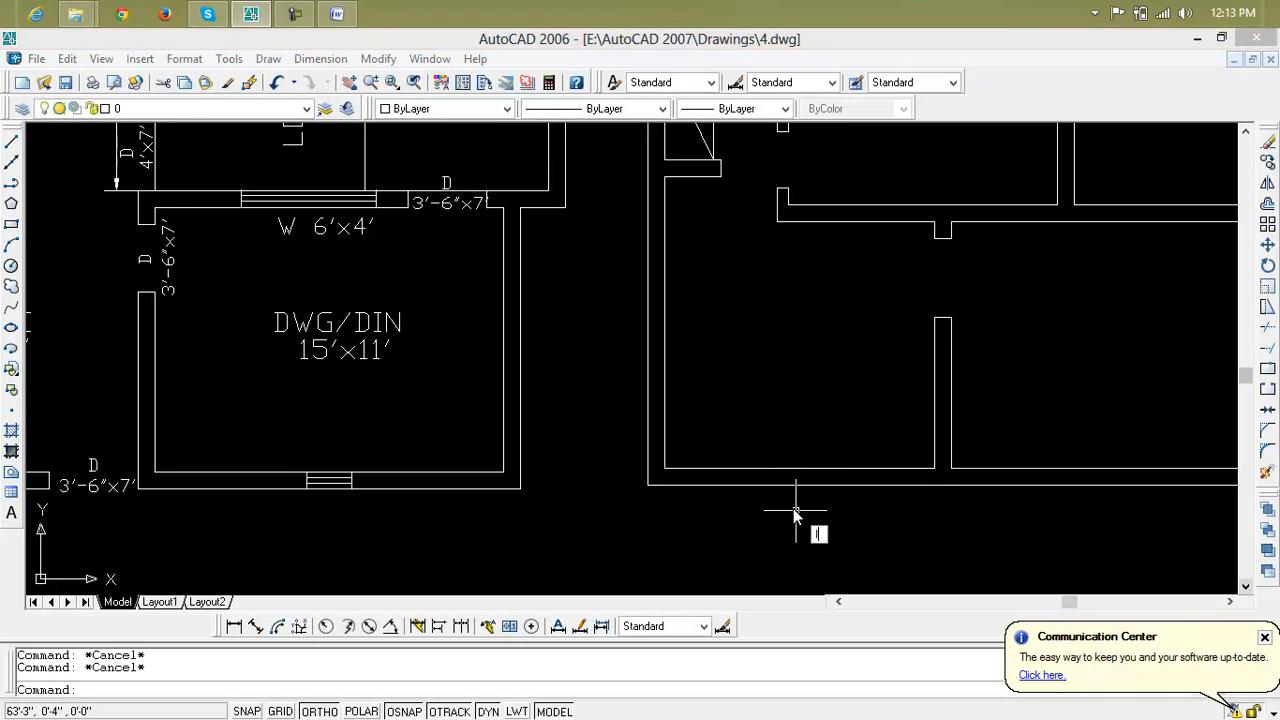
key("Return")
left_click(665, 470)
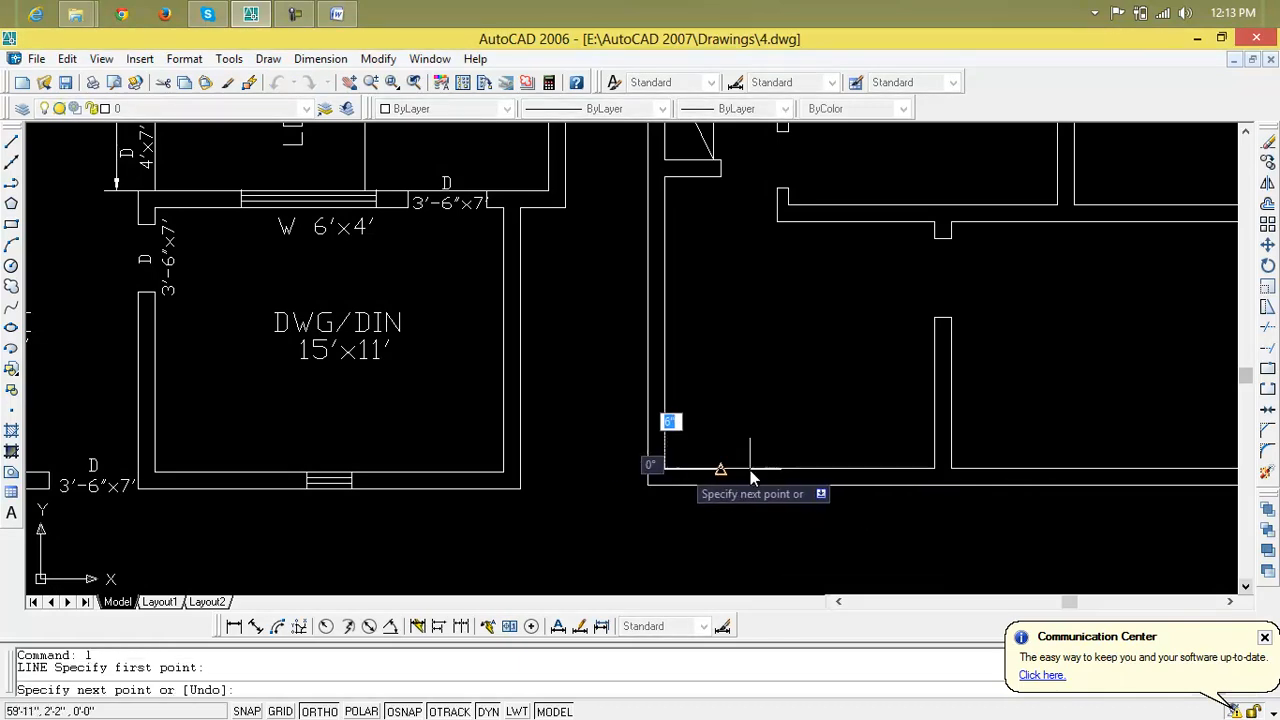
left_click(935, 470)
key("Escape")
key("Escape")
Step: Erase the right part of the lower bedroom's inner bottom wall line and undo the erasure
left_click(889, 469)
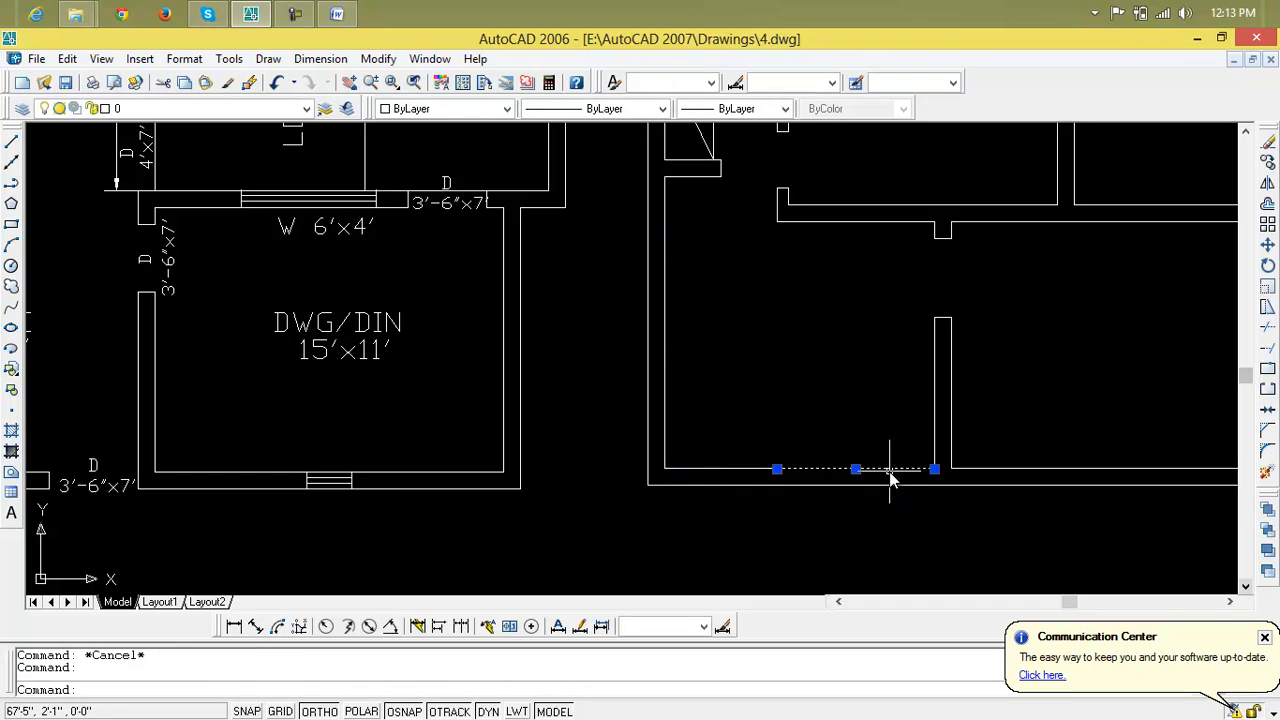
key("Delete")
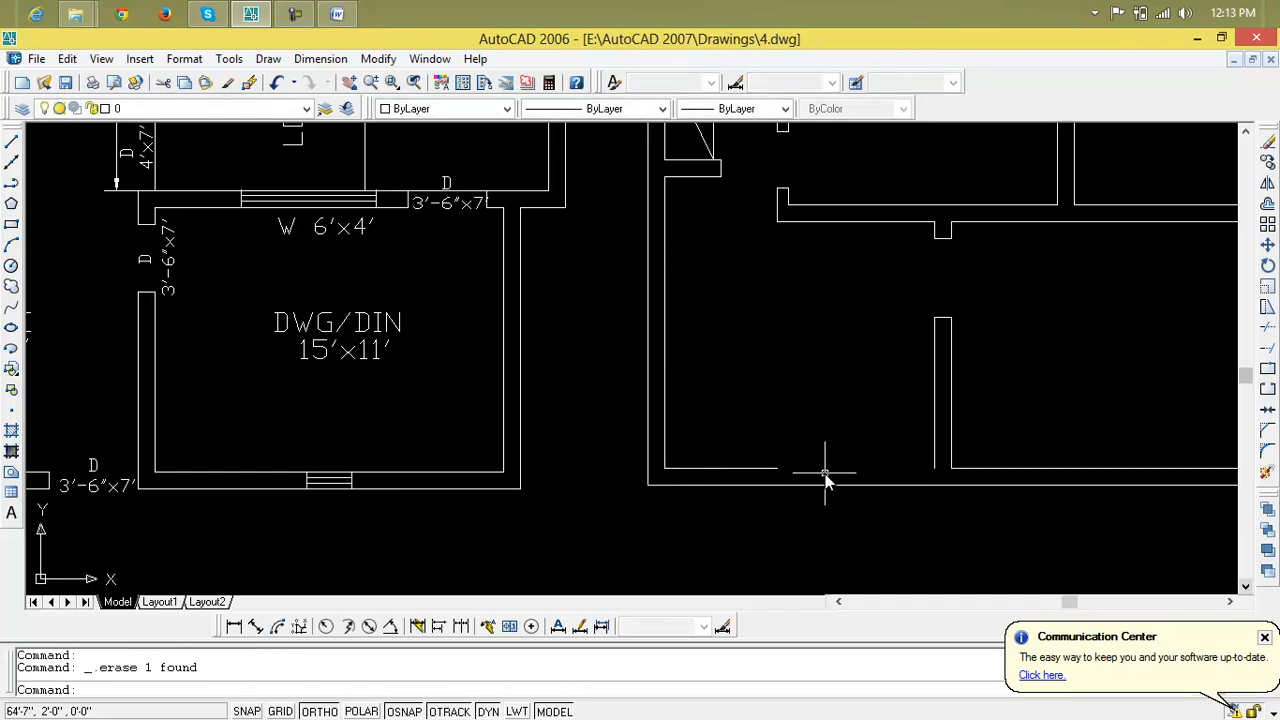
key("ctrl+z")
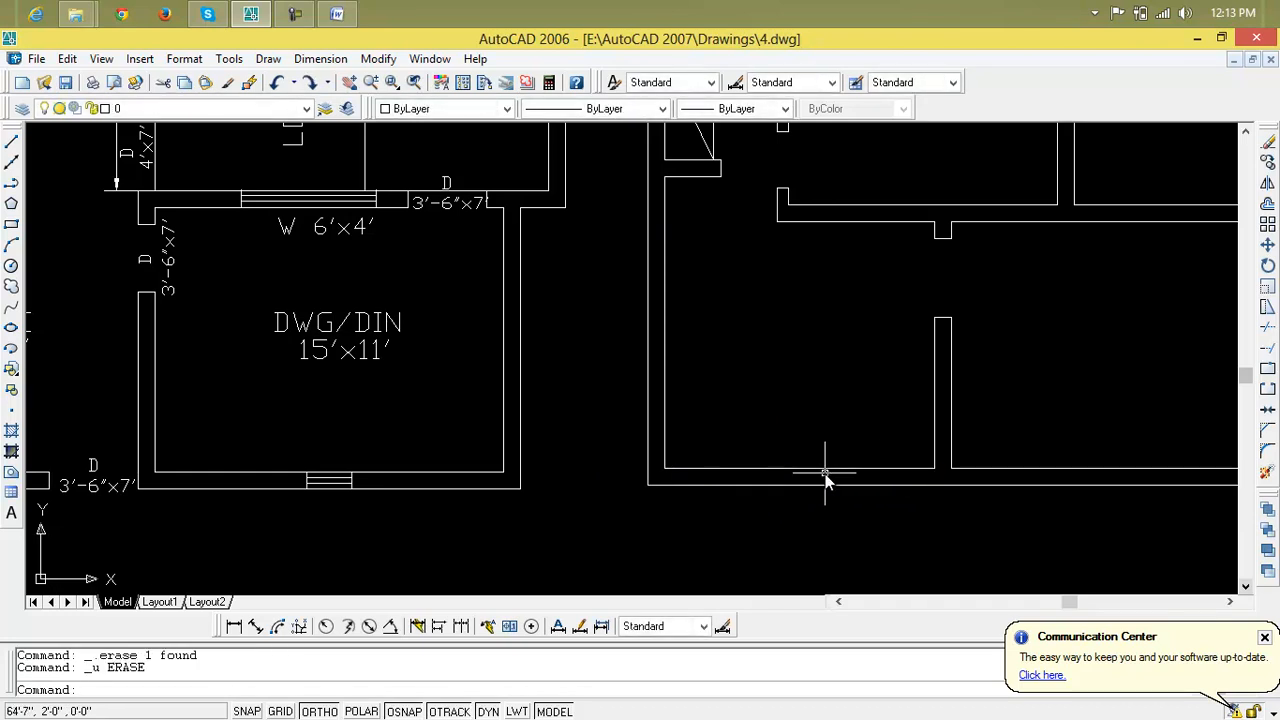
Step: Draw a line along the inner face of the lower bedroom's bottom wall between its two inner corners
type("l")
key("Return")
left_click(669, 468)
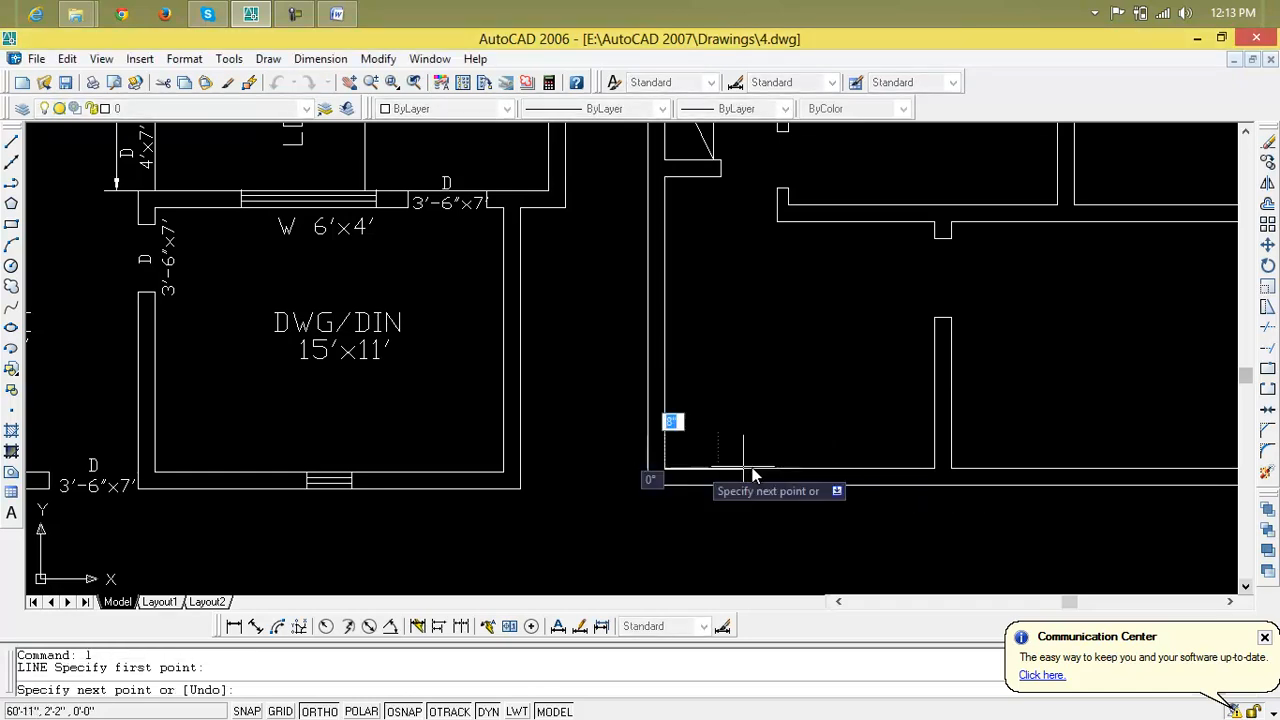
left_click(934, 468)
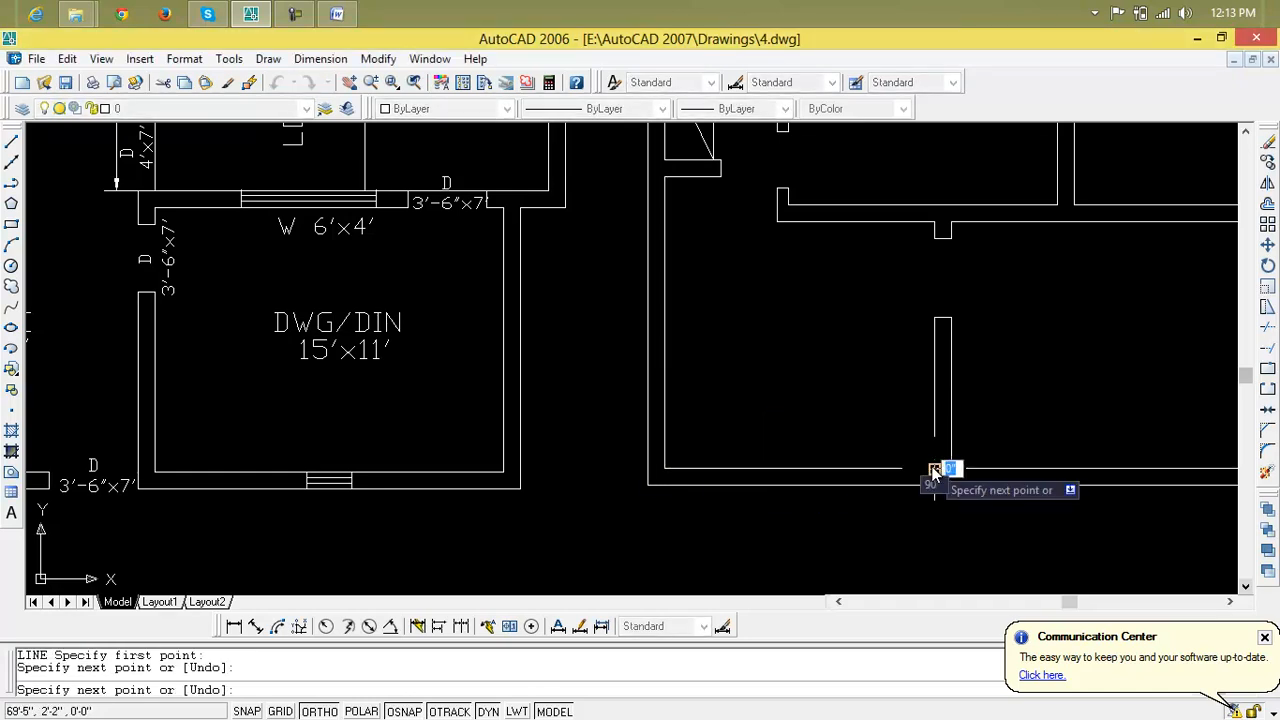
key("Return")
key("Escape")
key("Escape")
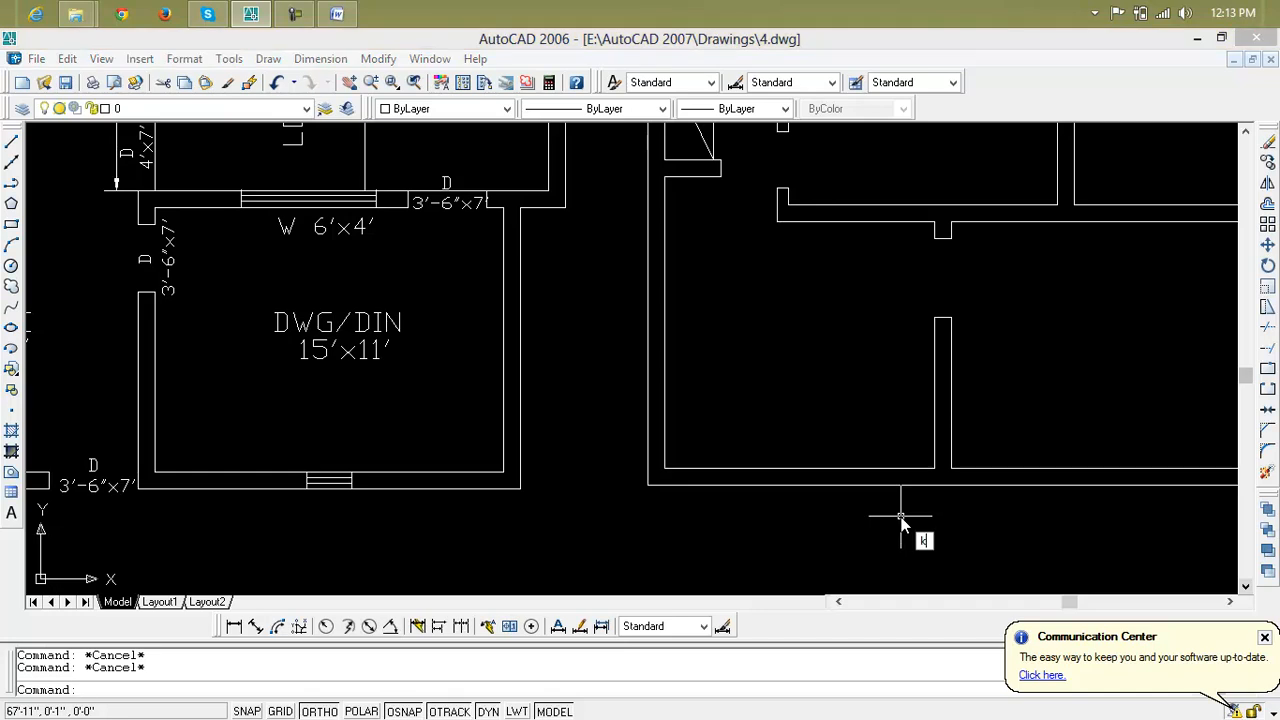
key("Return")
key("Escape")
Step: Draw a short vertical line from the midpoint of the lower bedroom's inner bottom wall line down past the outer face
type("l")
key("Return")
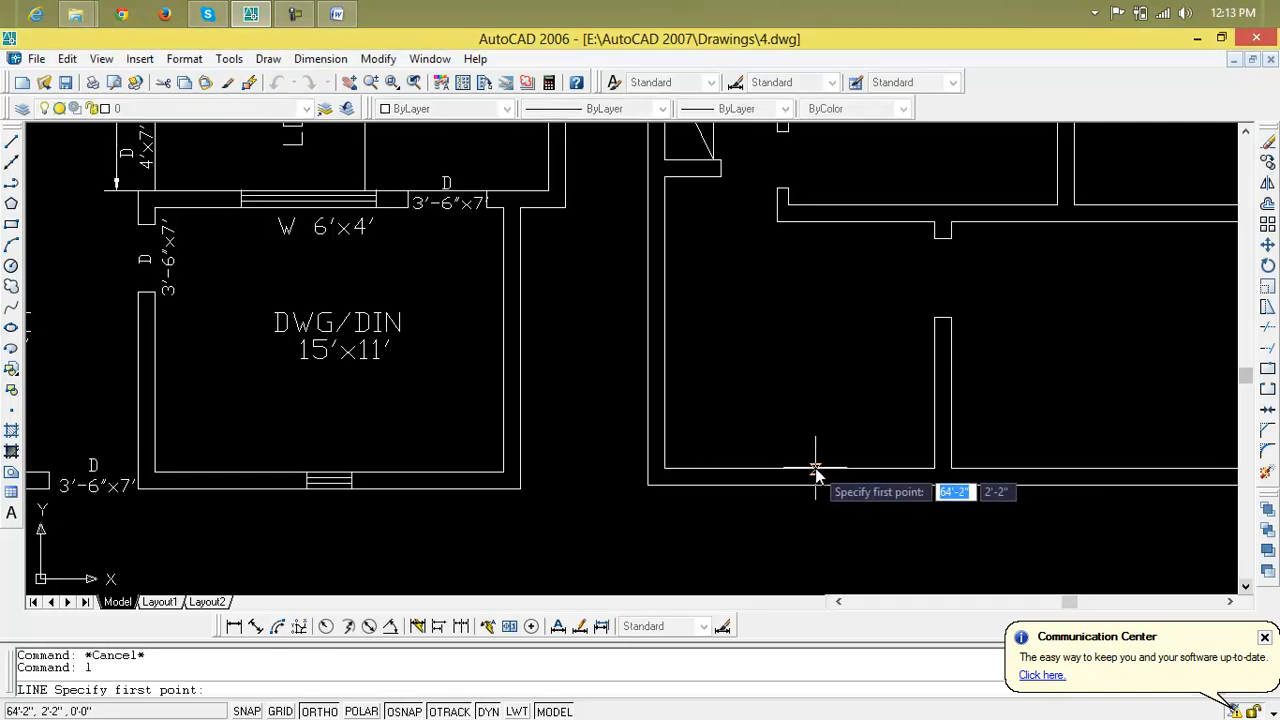
left_click(799, 470)
left_click(795, 504)
key("Escape")
key("Escape")
key("Escape")
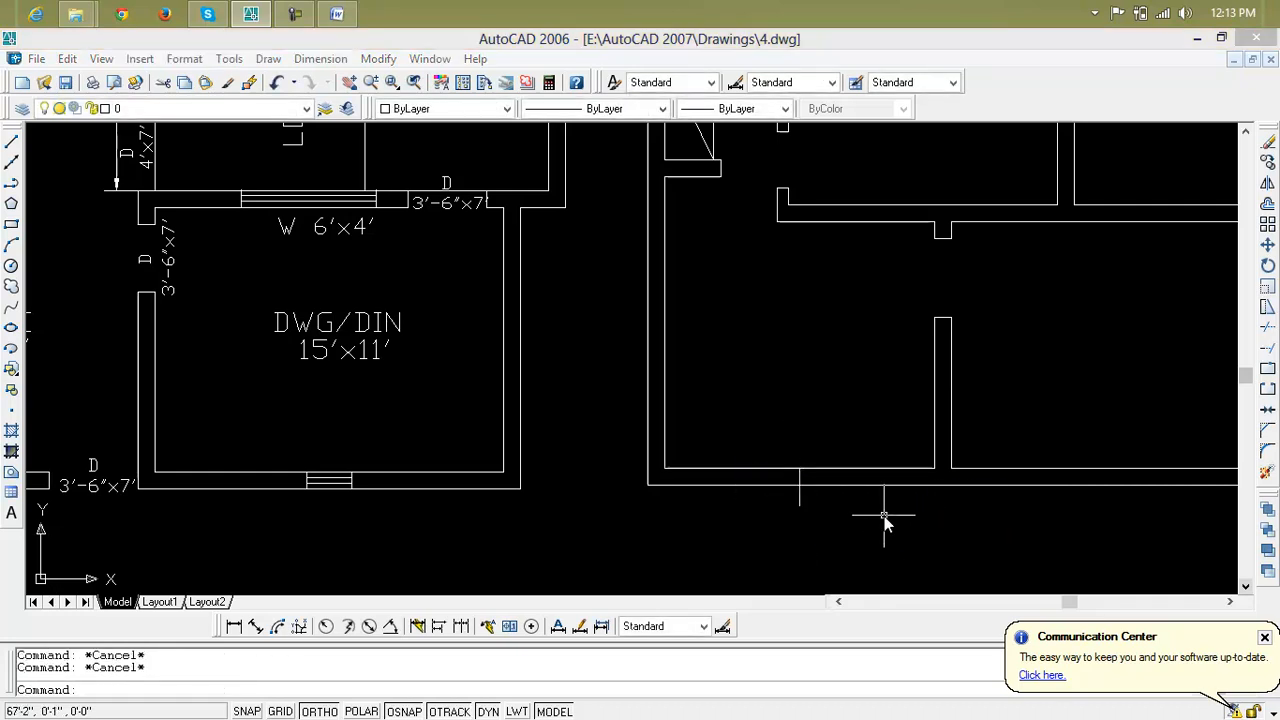
Step: Offset the bedroom's midpoint line 3' to both sides as window jambs, and erase the midpoint line
type("o")
key("Return")
type("3'")
key("Return")
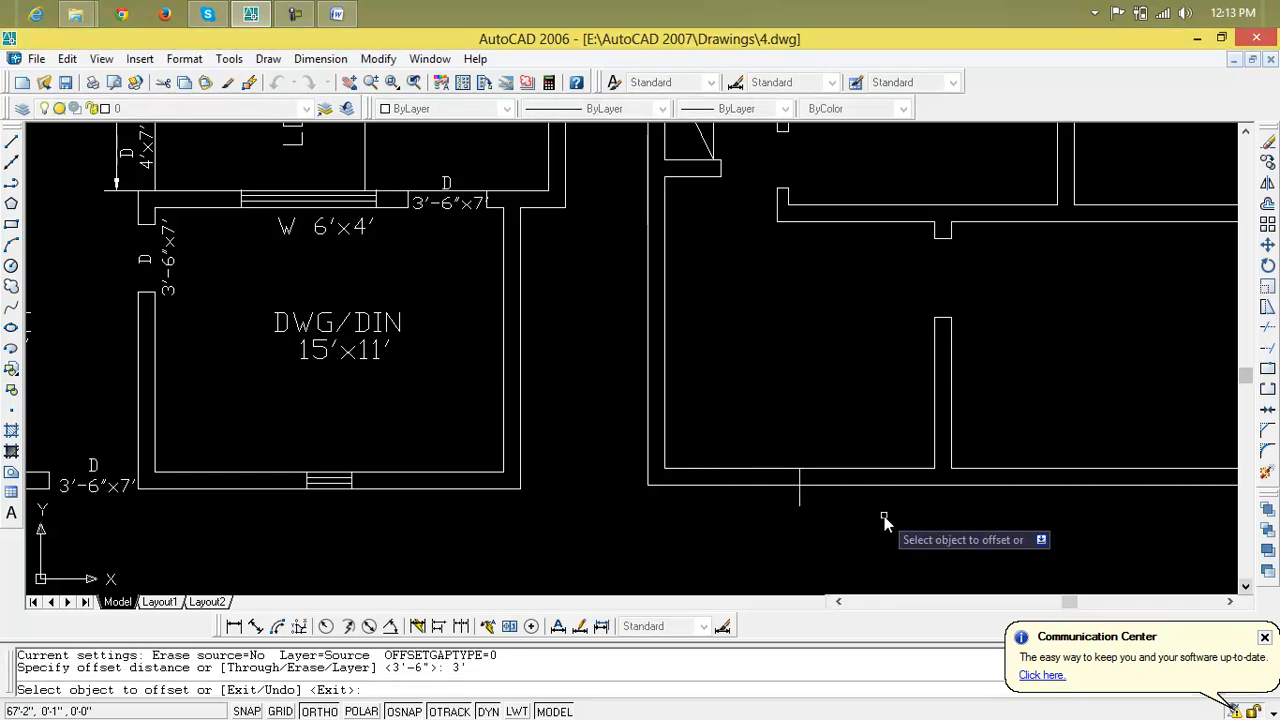
left_click(800, 504)
left_click(826, 513)
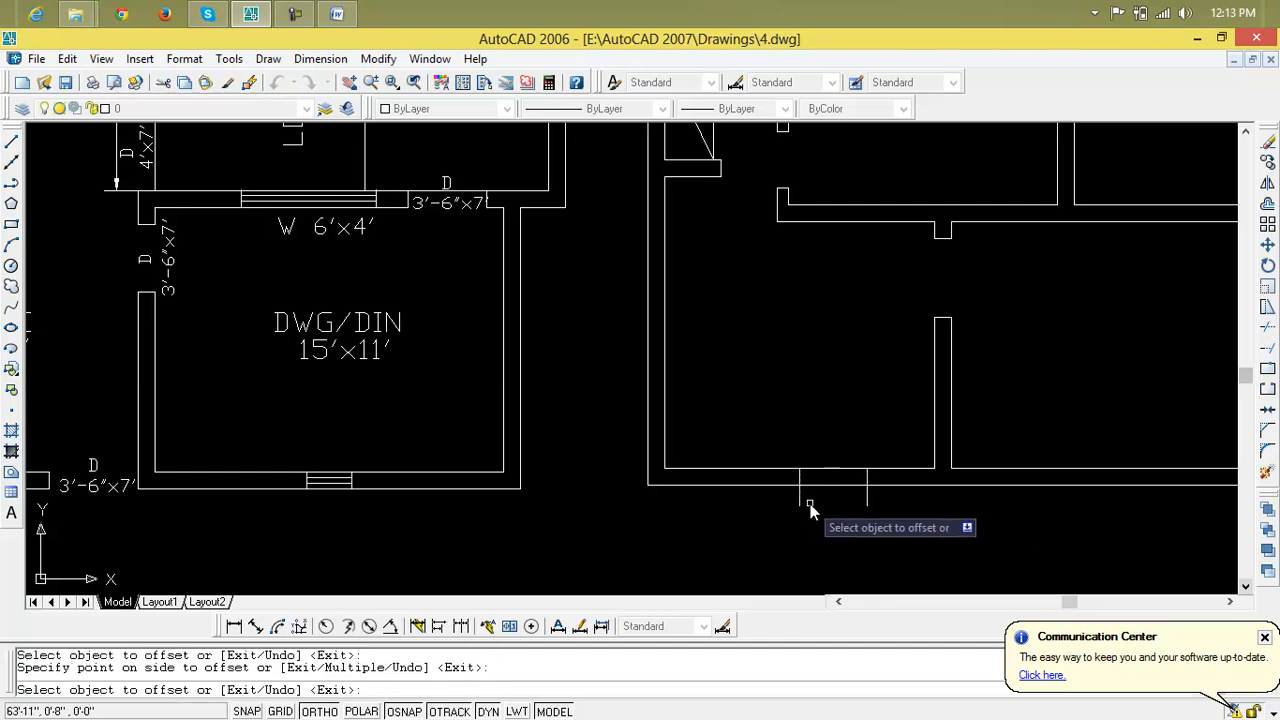
left_click(800, 505)
left_click(786, 507)
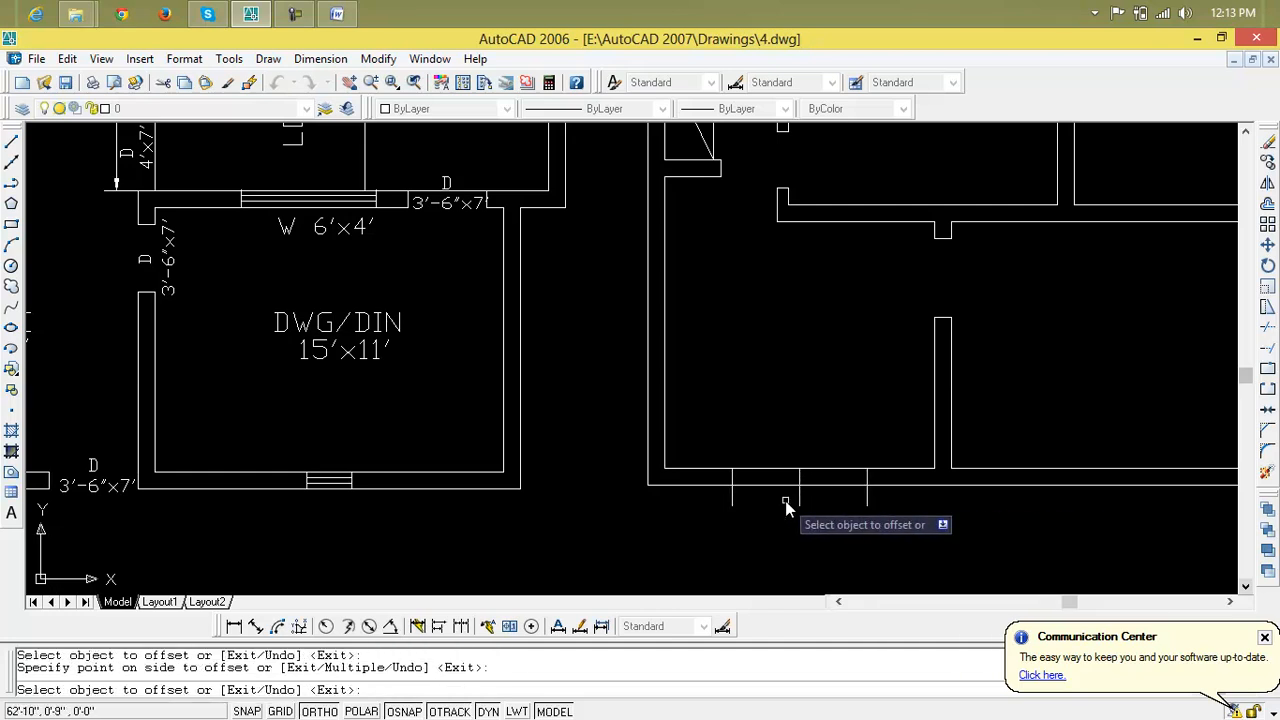
key("Escape")
key("Escape")
key("Escape")
key("Delete")
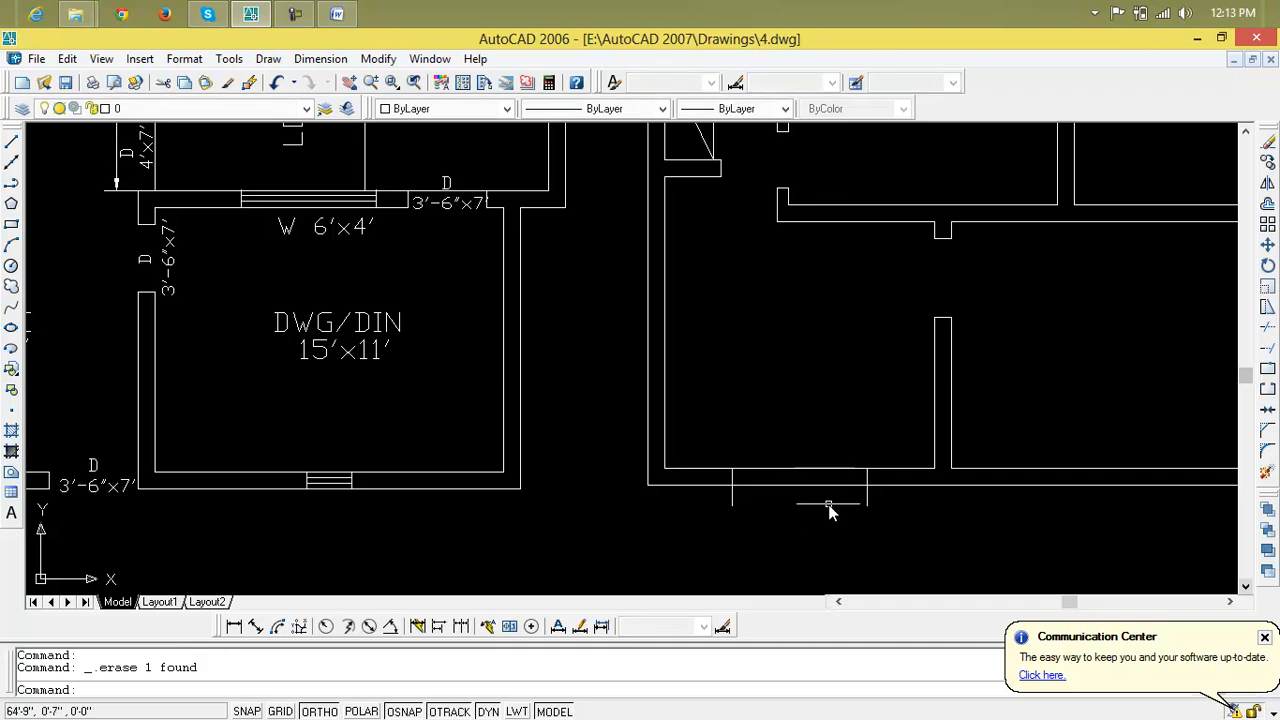
type("tr")
key("Return")
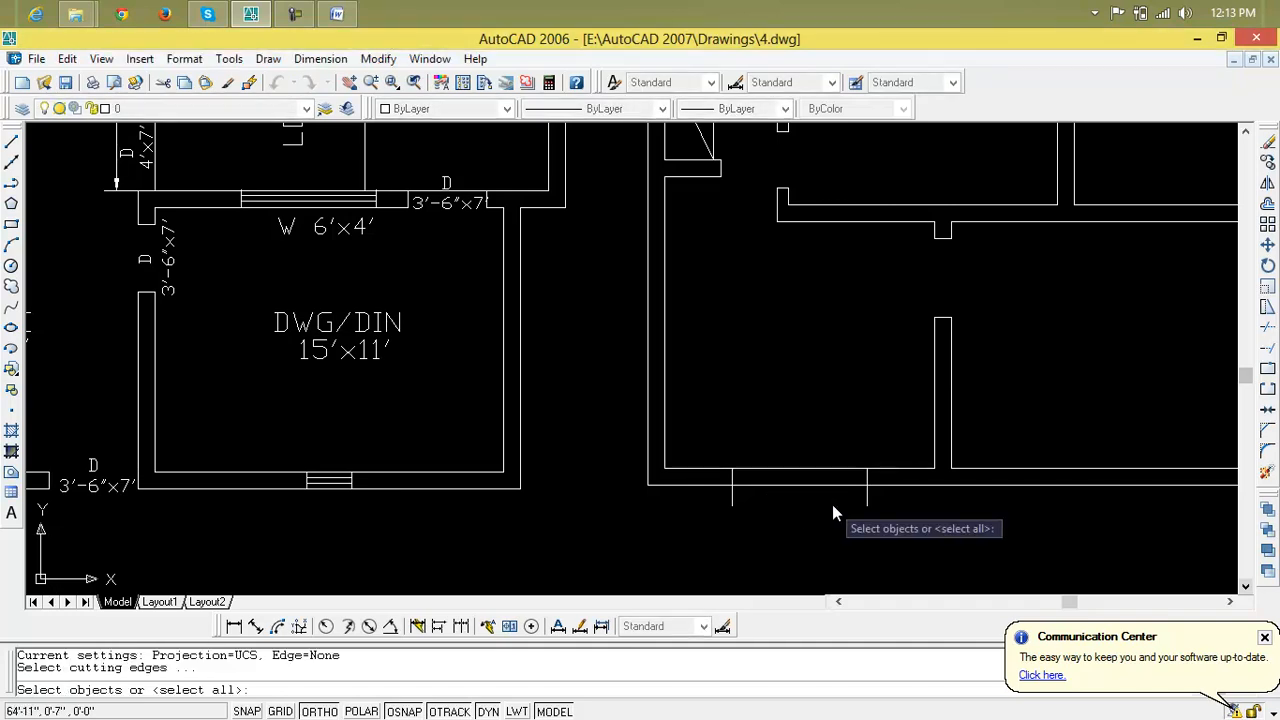
left_click(882, 504)
left_click(716, 517)
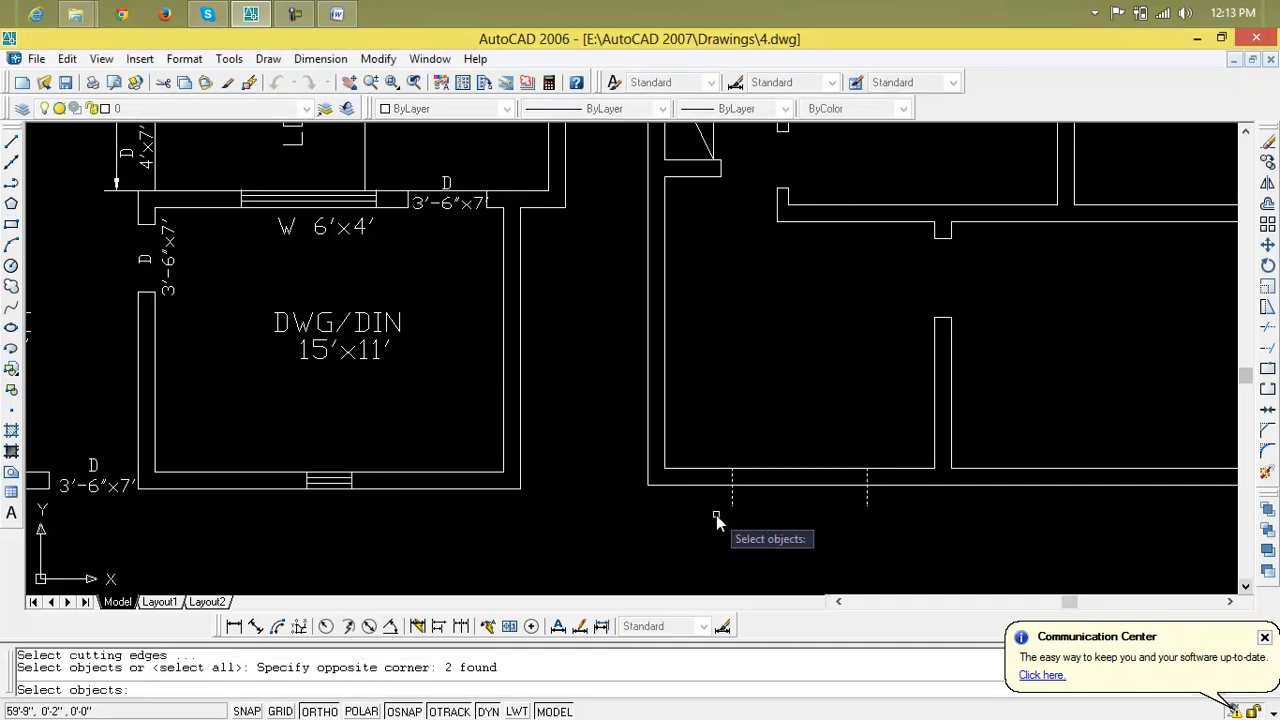
key("Escape")
key("Escape")
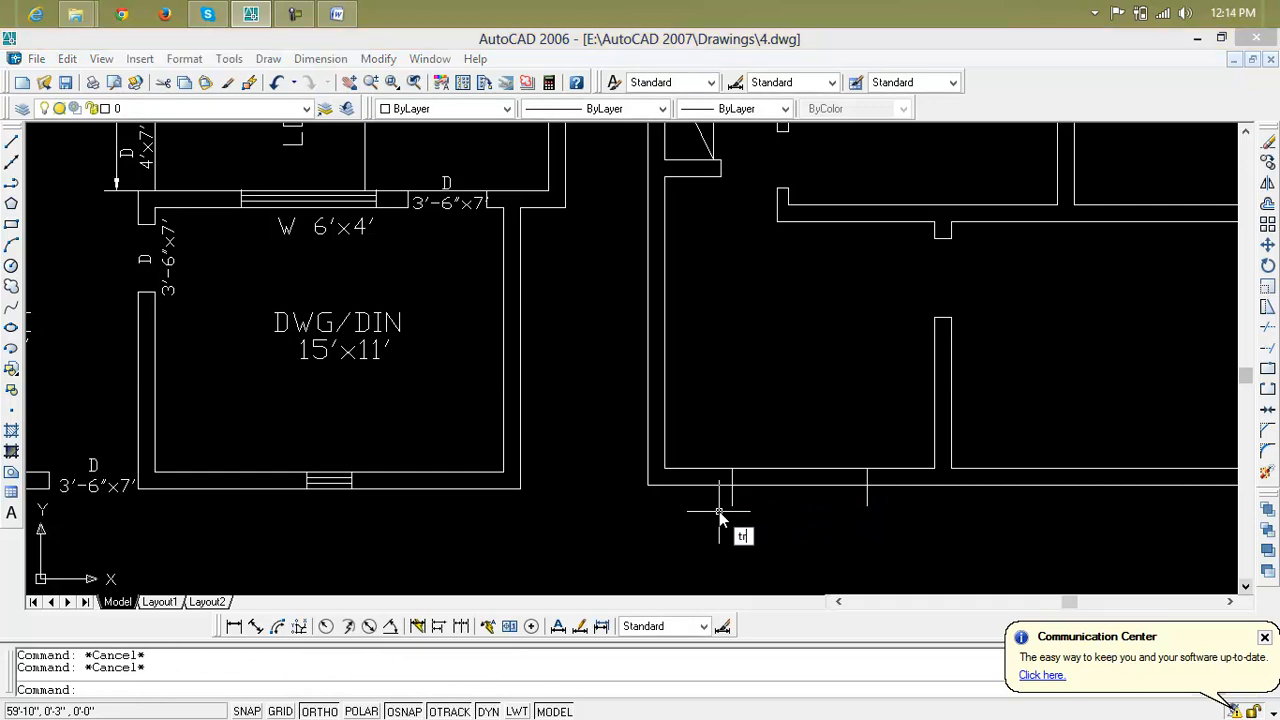
Step: Trim the ends of both bedroom window jamb lines that project below the outer wall face
key("Return")
key("Return")
left_click(731, 503)
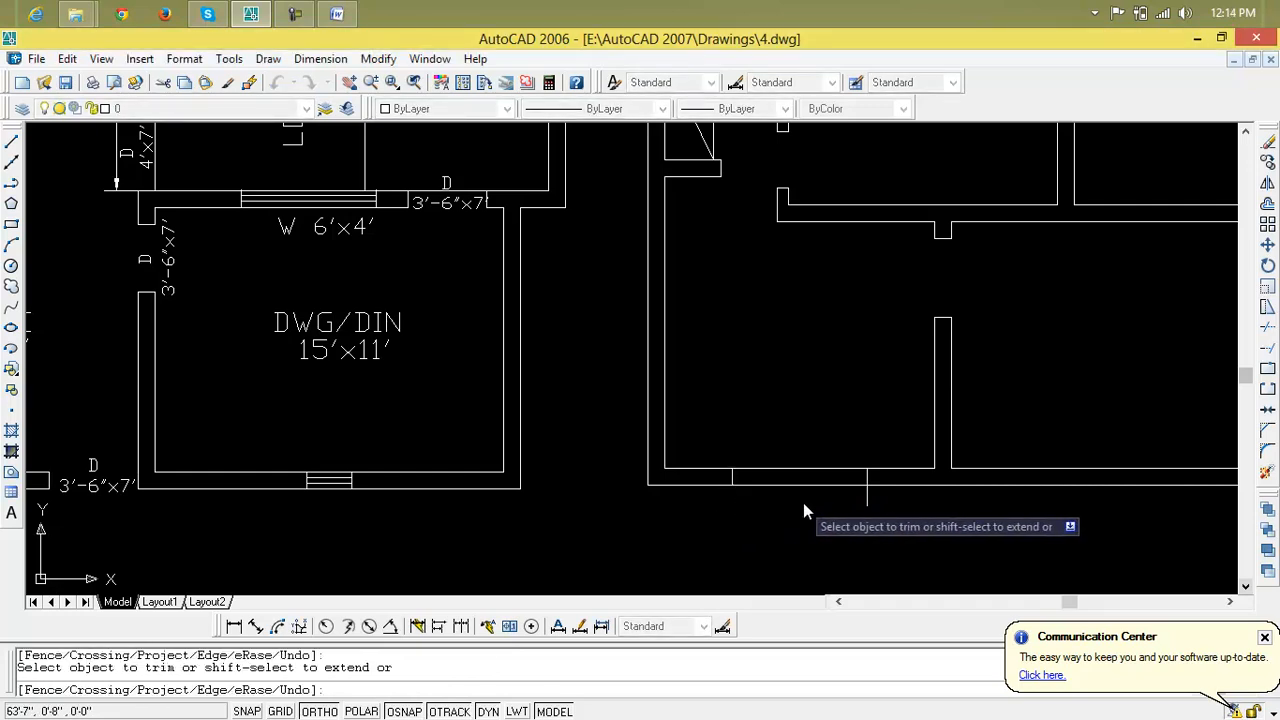
left_click(866, 506)
scroll(838, 520, "down", 2)
scroll(838, 520, "down", 2)
middle_click_drag(838, 520, 689, 516)
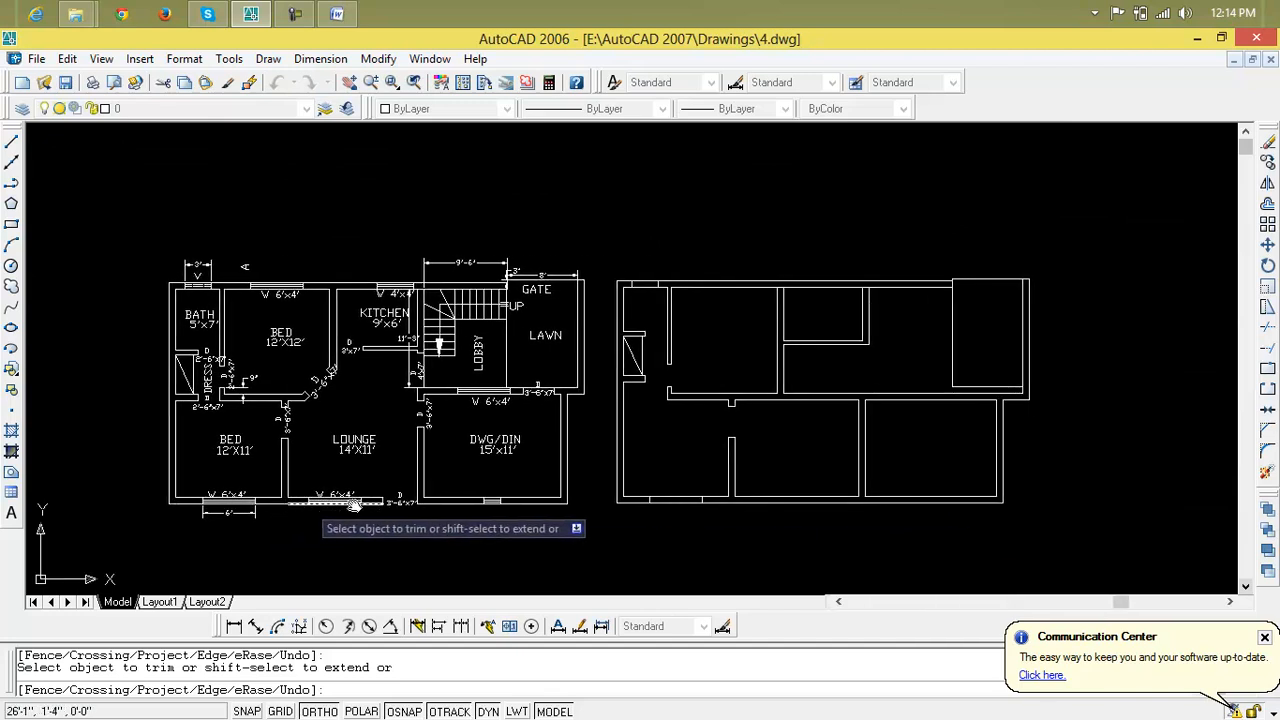
scroll(731, 516, "up", 3)
key("Escape")
key("Escape")
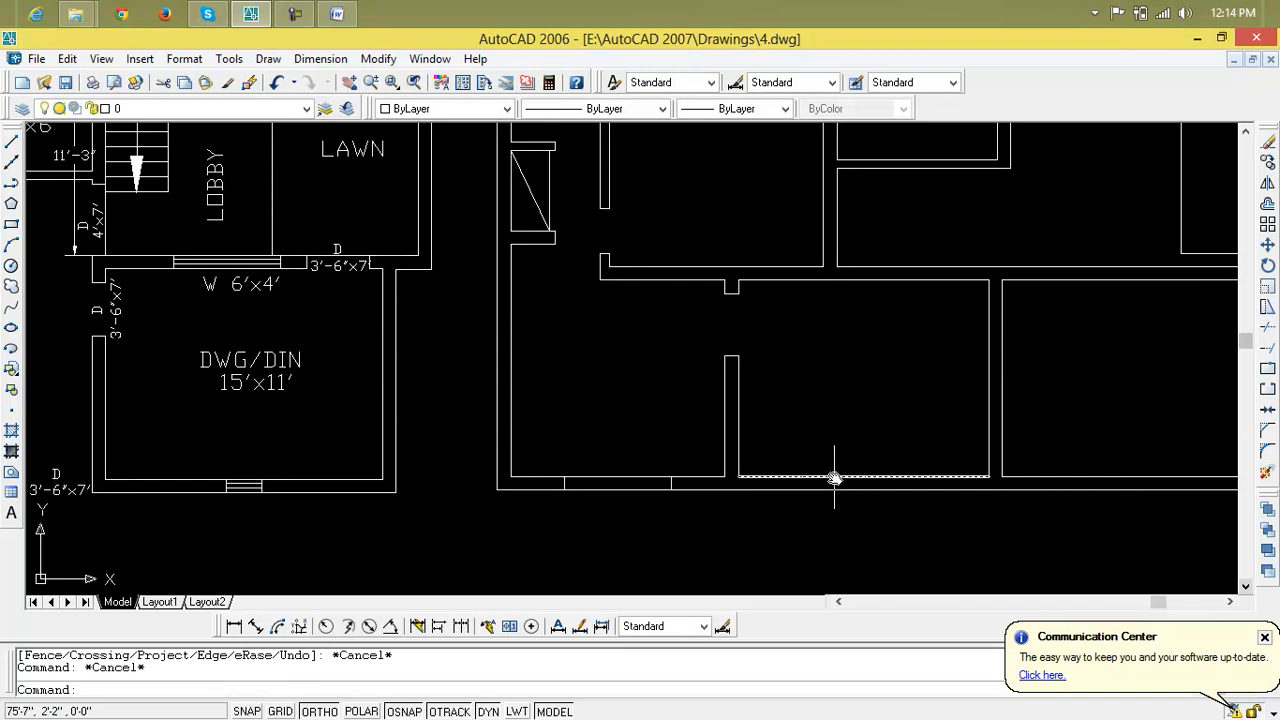
Step: Draw a short vertical line from the midpoint of the lounge's inner bottom wall line down past the outer face
key("Escape")
type("l")
key("Return")
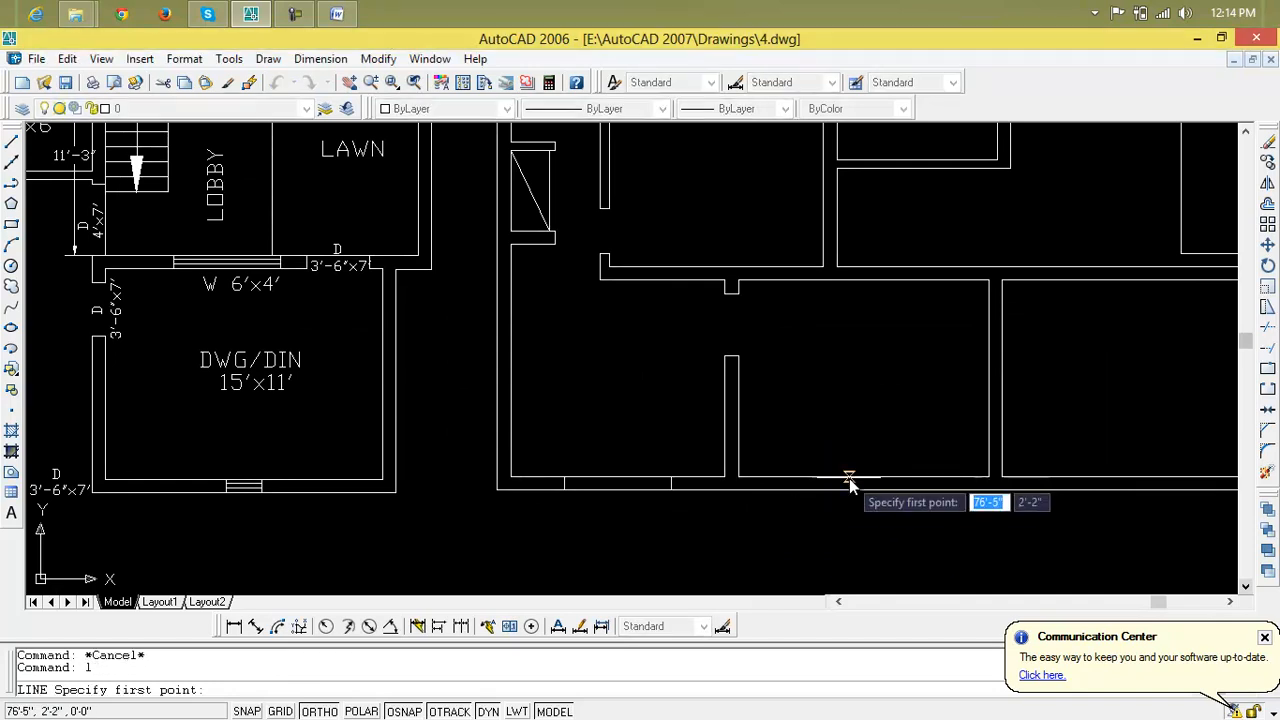
left_click(861, 477)
left_click(863, 518)
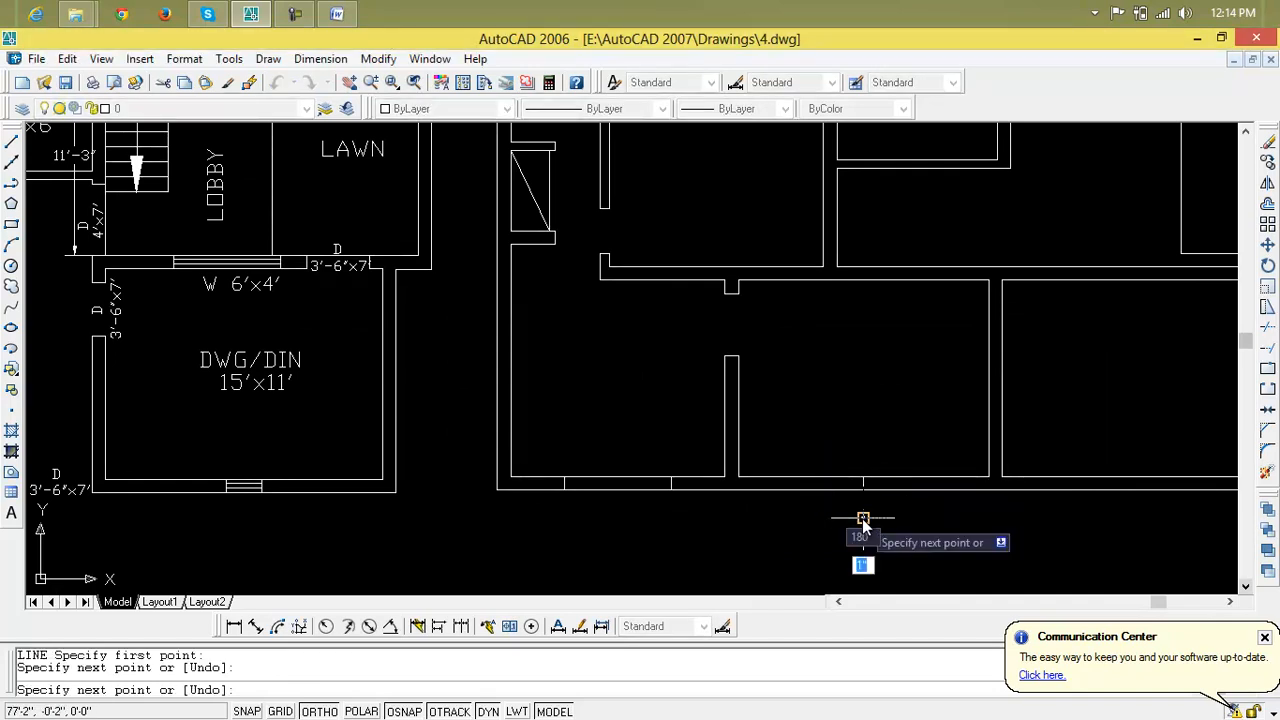
key("Escape")
key("Escape")
key("Escape")
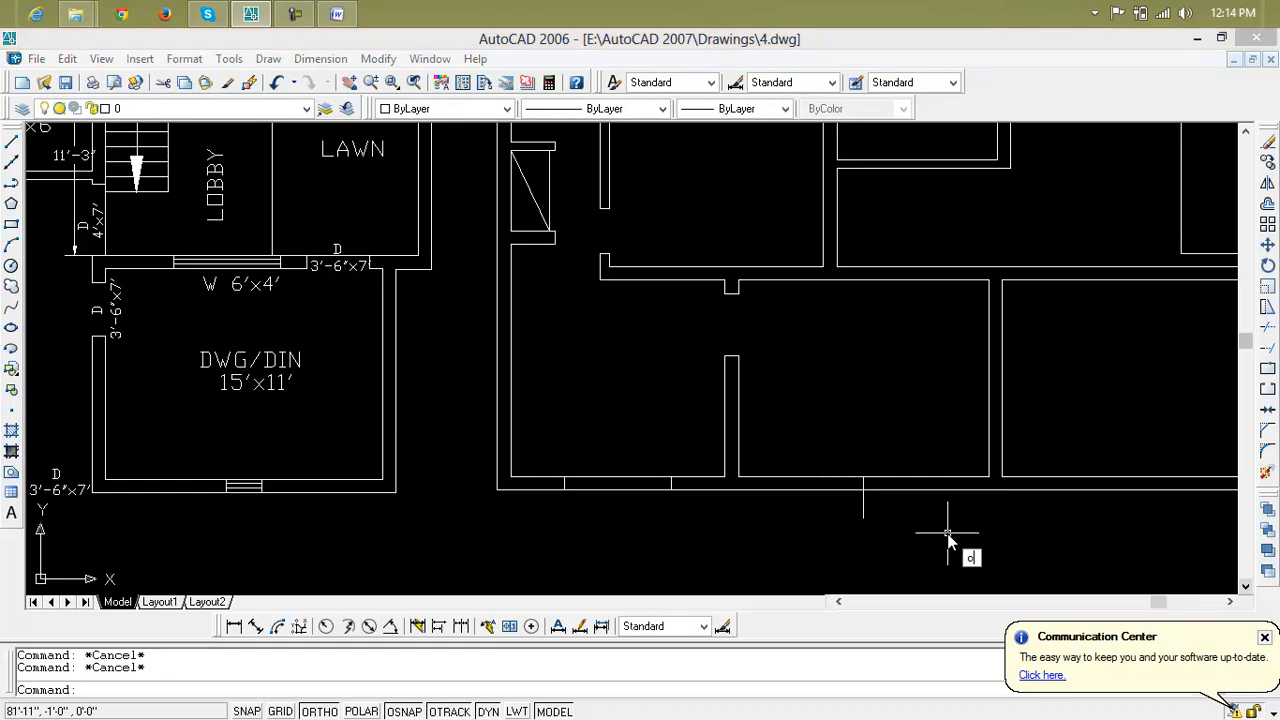
Step: Try offsetting the lounge's midpoint line 6' to both sides, and undo the offsets
type("o")
key("Return")
type("6'")
key("Return")
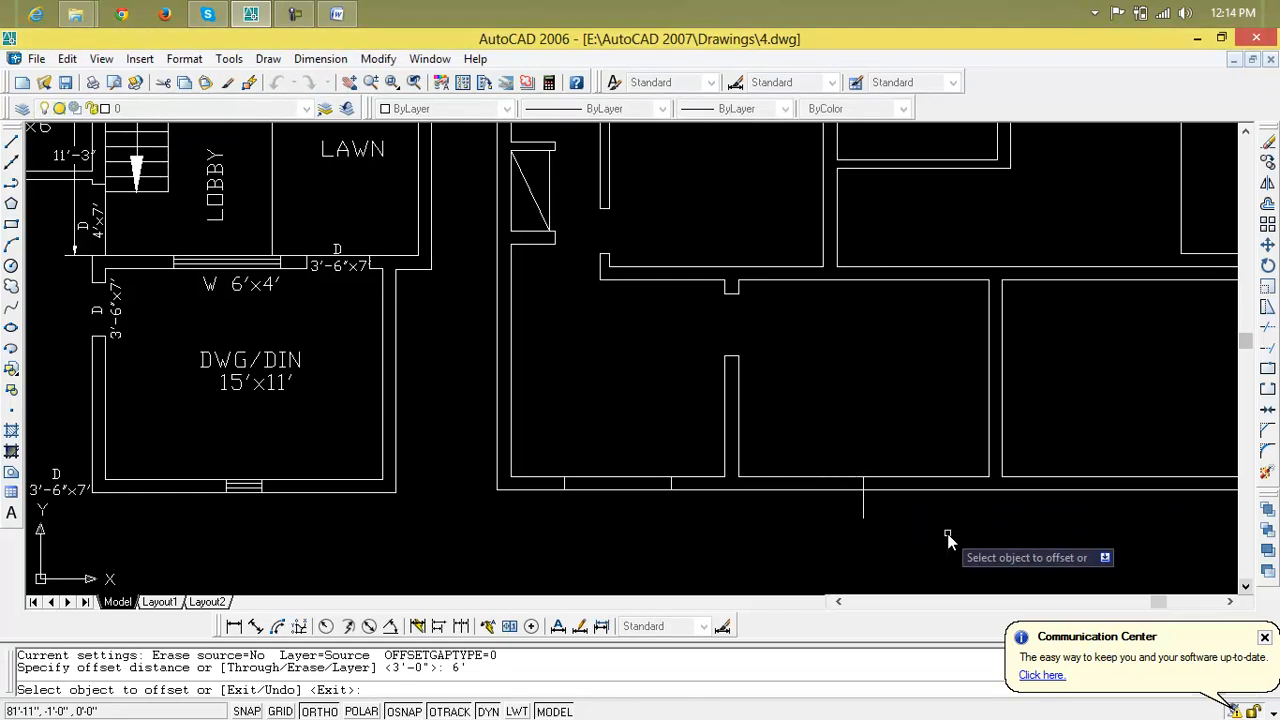
left_click(864, 516)
left_click(893, 527)
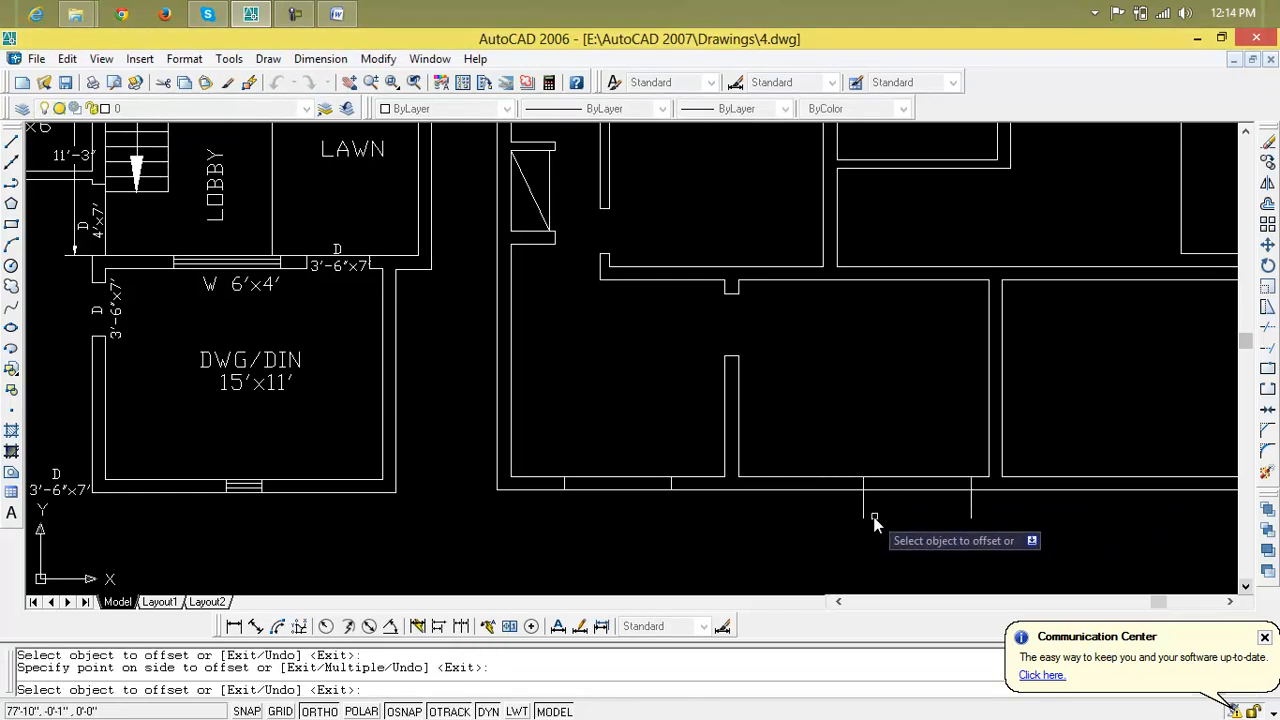
left_click(863, 517)
left_click(815, 523)
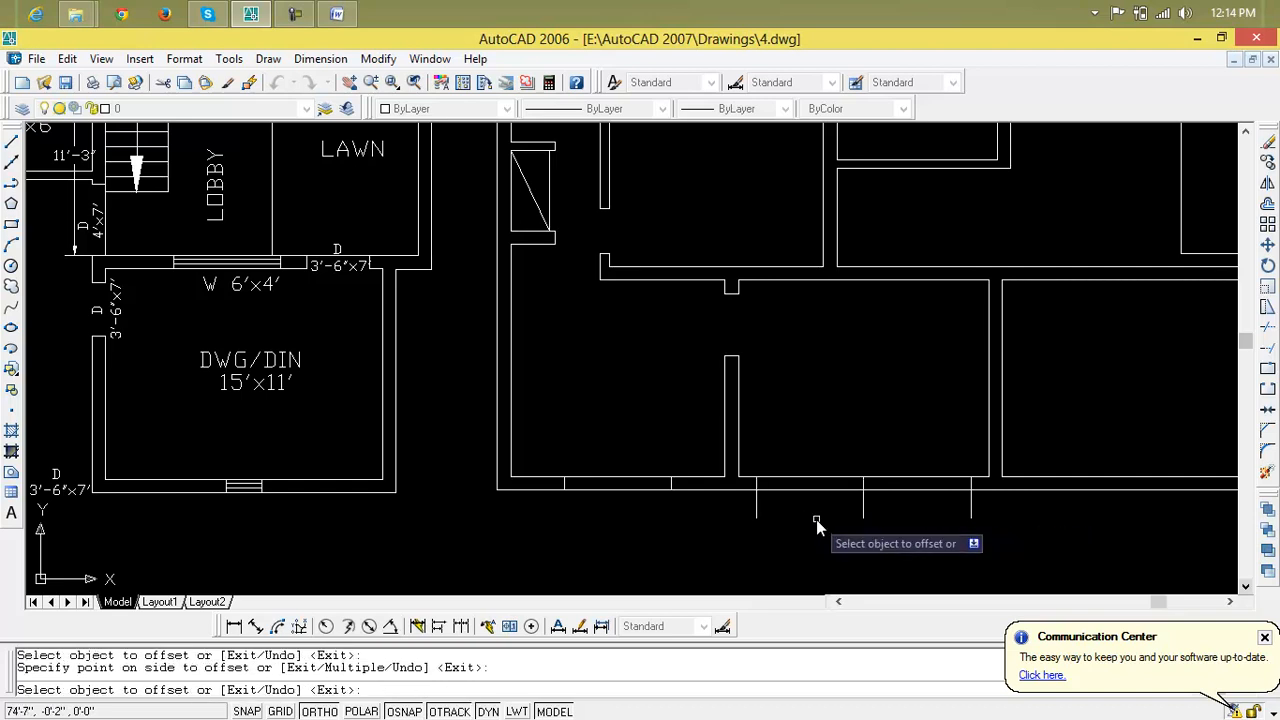
key("Escape")
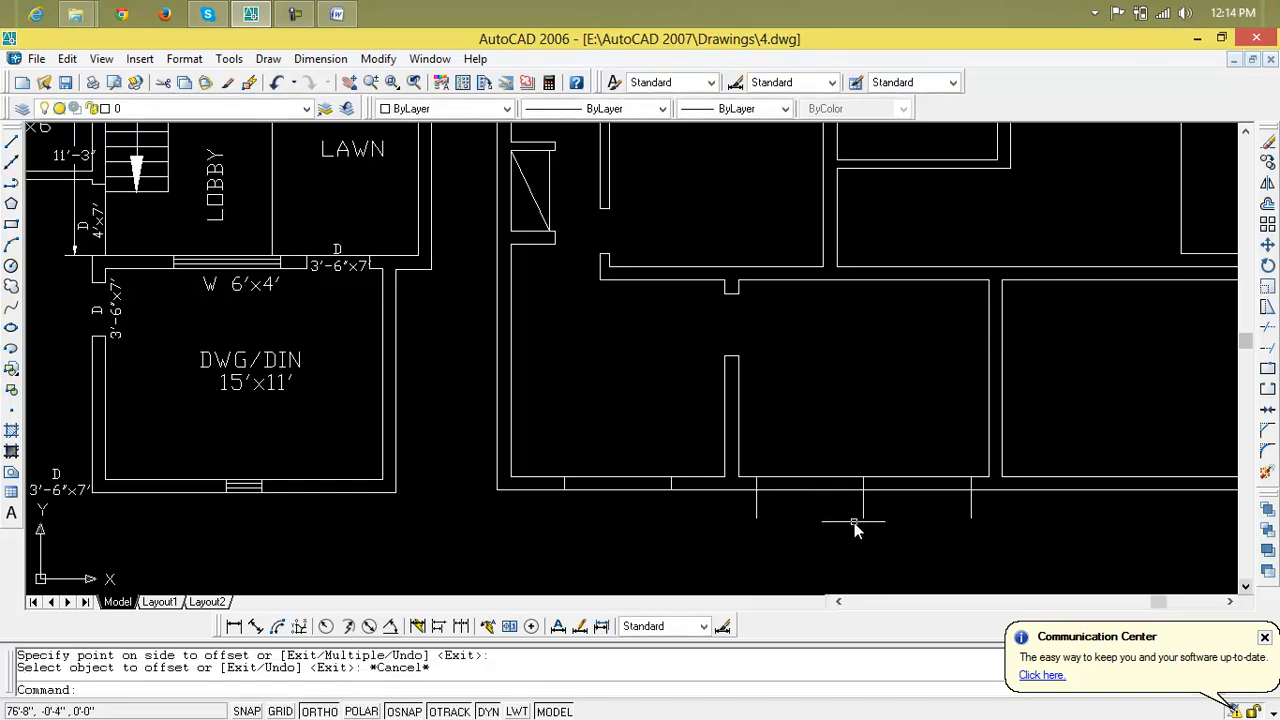
key("ctrl+z")
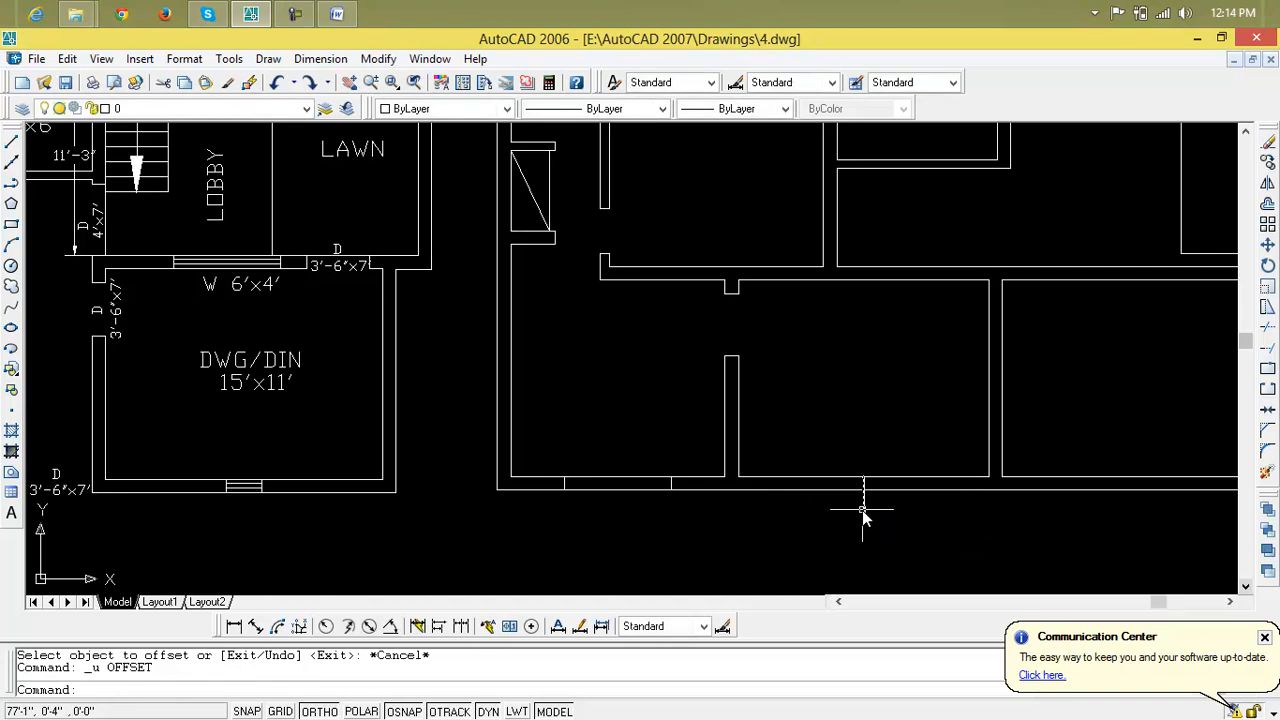
key("Escape")
key("Escape")
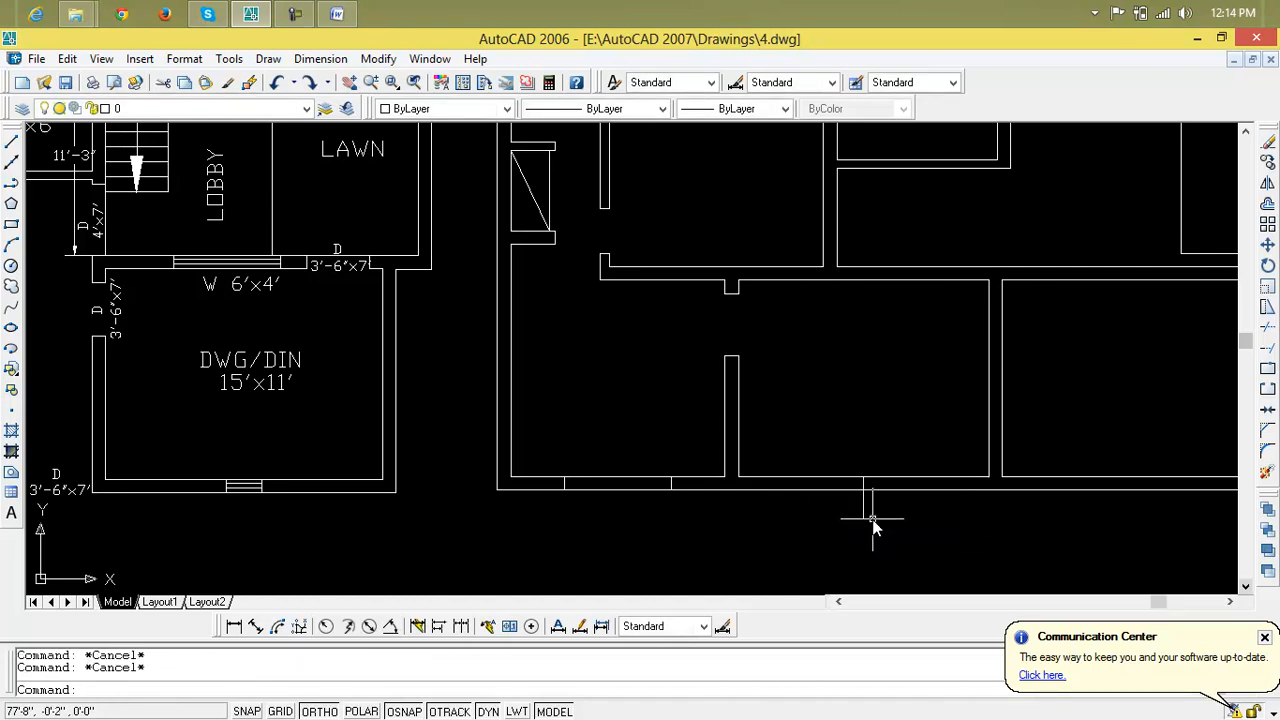
Step: Offset the lounge's midpoint line 3' to both sides as window jambs, and erase the midpoint line
type("o")
key("Return")
type("3")
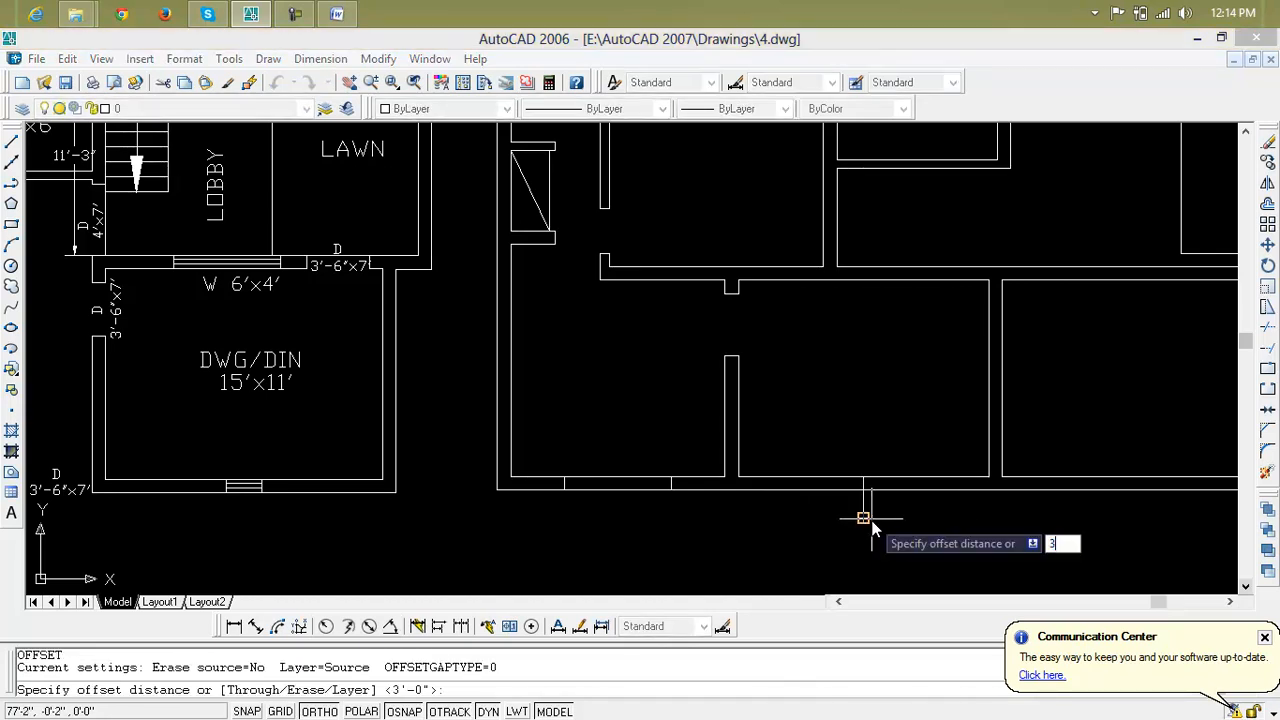
key("Return")
left_click(864, 514)
left_click(883, 517)
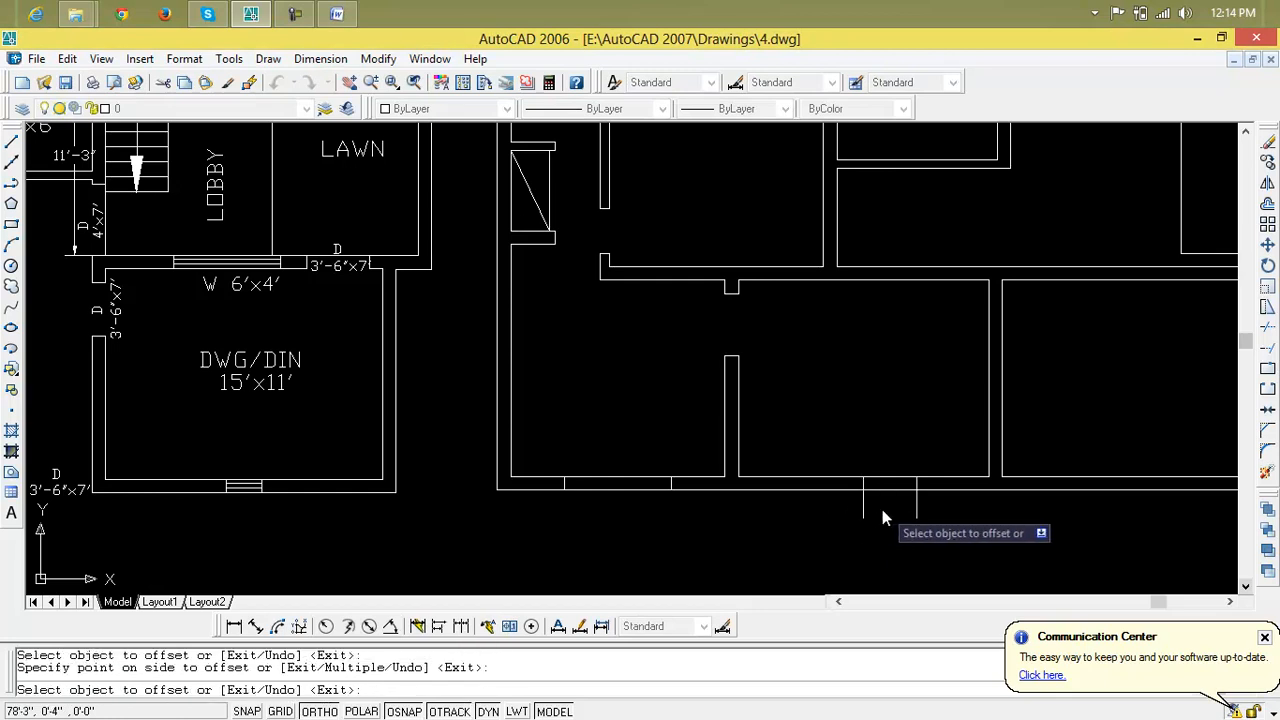
left_click(865, 509)
left_click(820, 511)
key("Escape")
key("Escape")
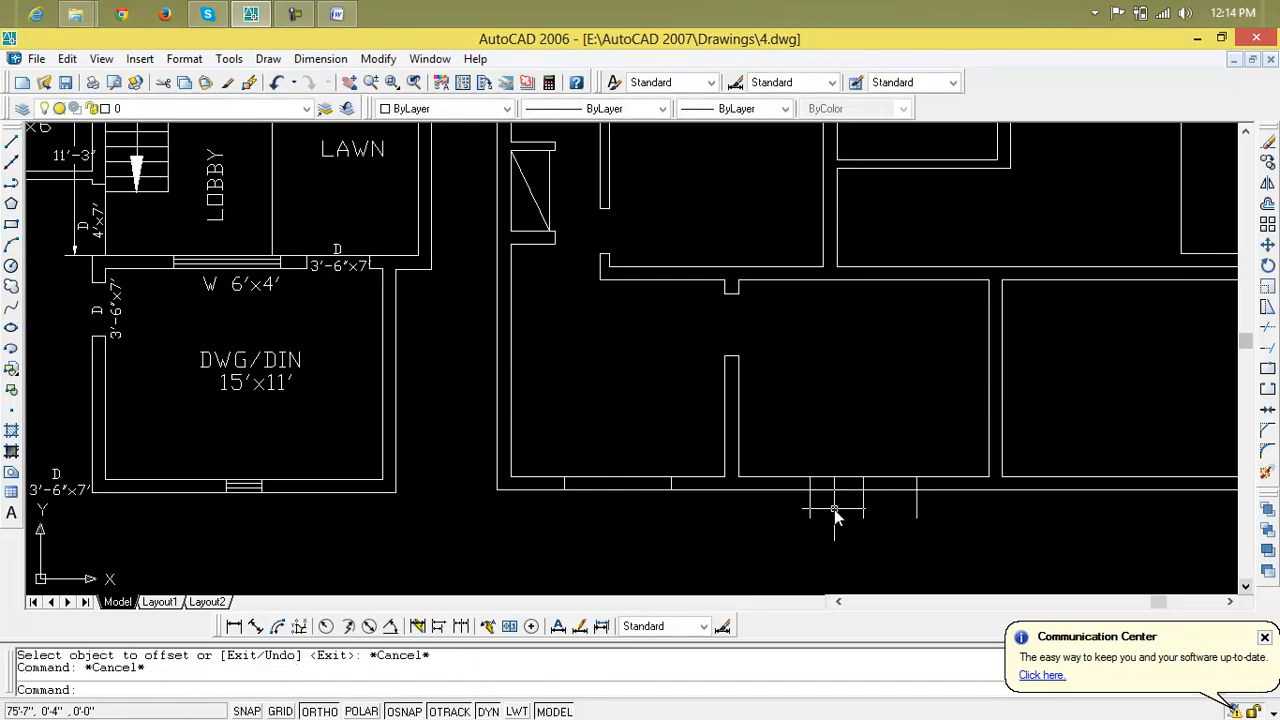
left_click(863, 511)
key("Delete")
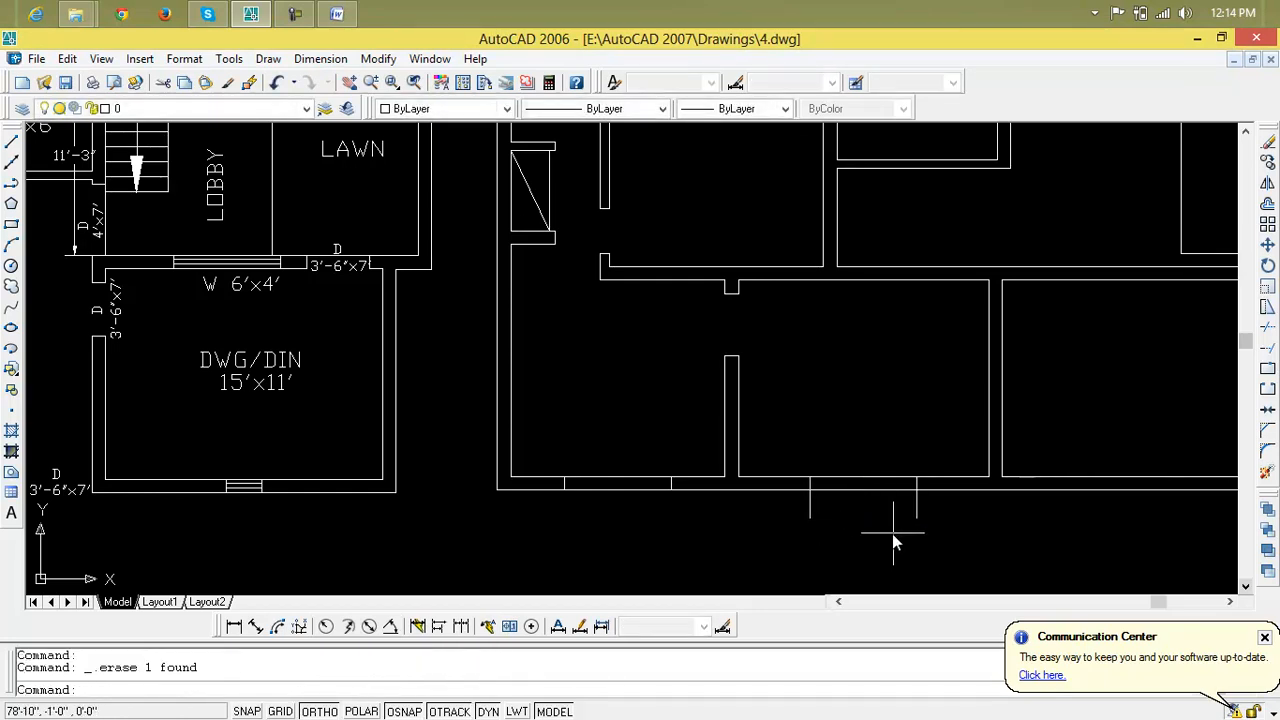
Step: Trim the ends of both lounge window jamb lines that project below the outer wall face
type("tr")
key("Return")
left_click(922, 517)
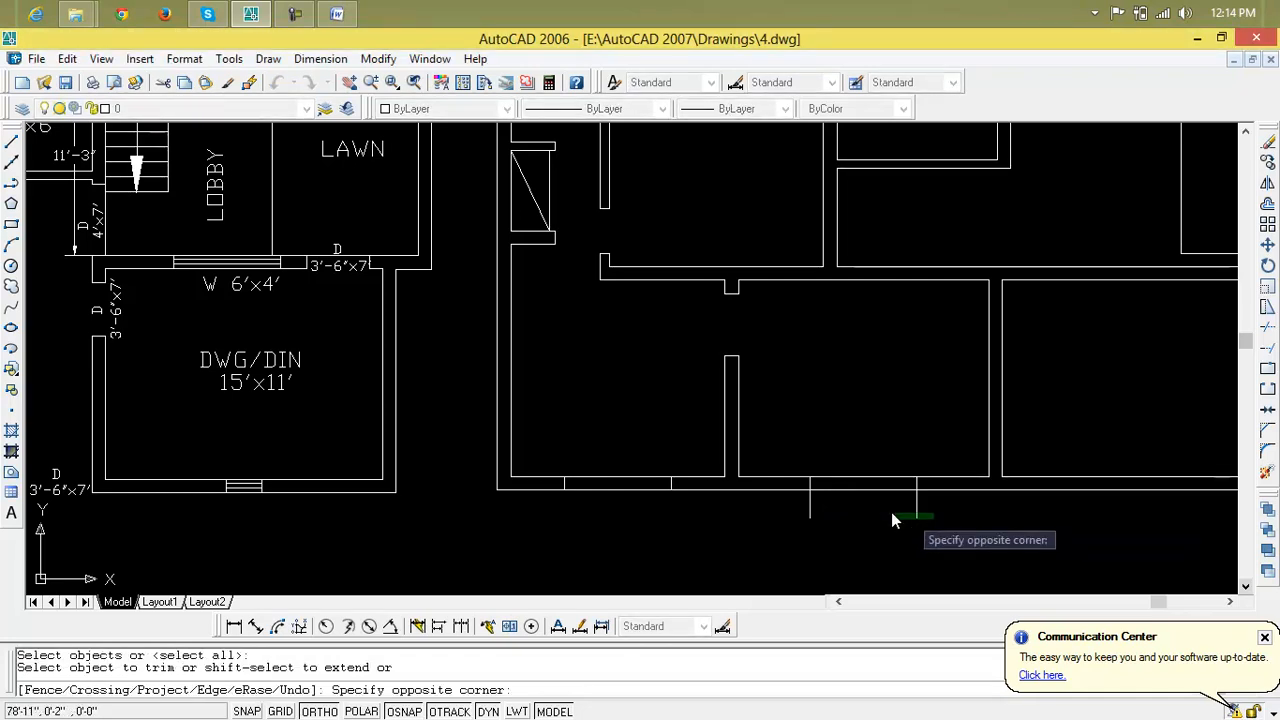
left_click(815, 511)
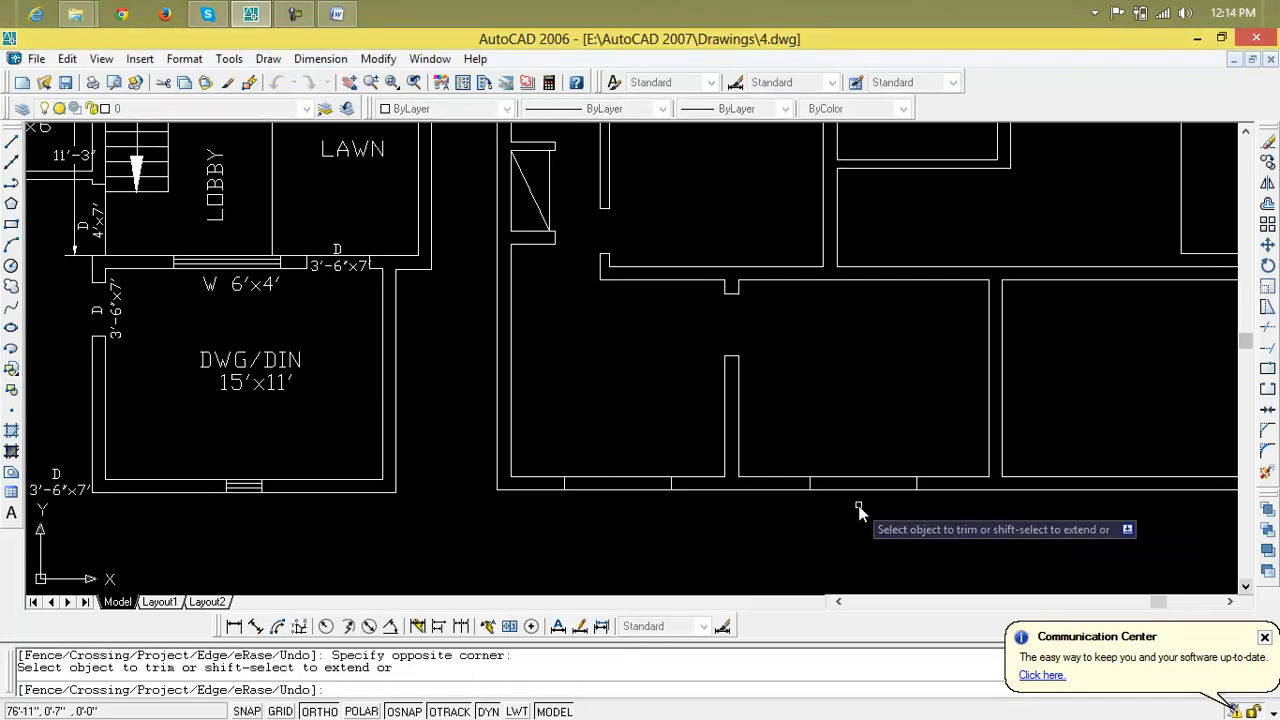
Step: Add an aligned dimension below the DWG/DIN bottom-wall window in the original labelled plan, measuring the window's width
scroll(850, 503, "down", 4)
middle_click_drag(845, 508, 703, 511)
scroll(457, 509, "up", 6)
key("Escape")
key("Escape")
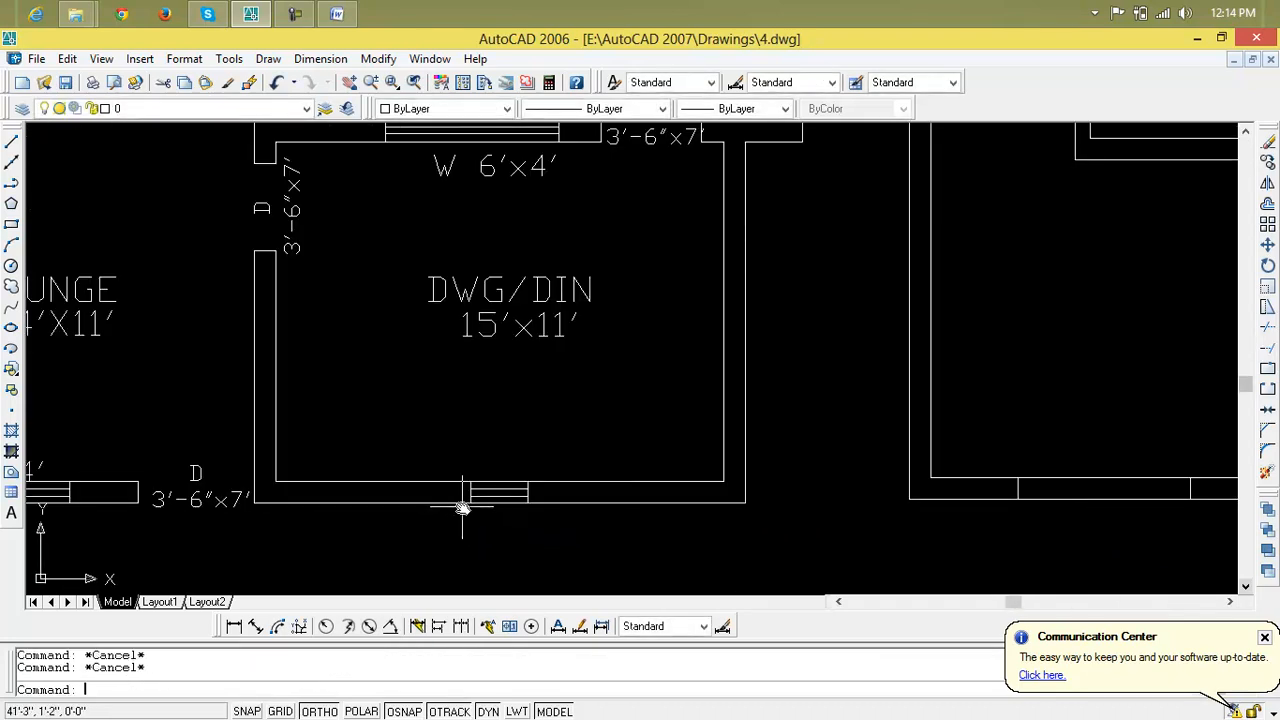
scroll(457, 509, "up", 2)
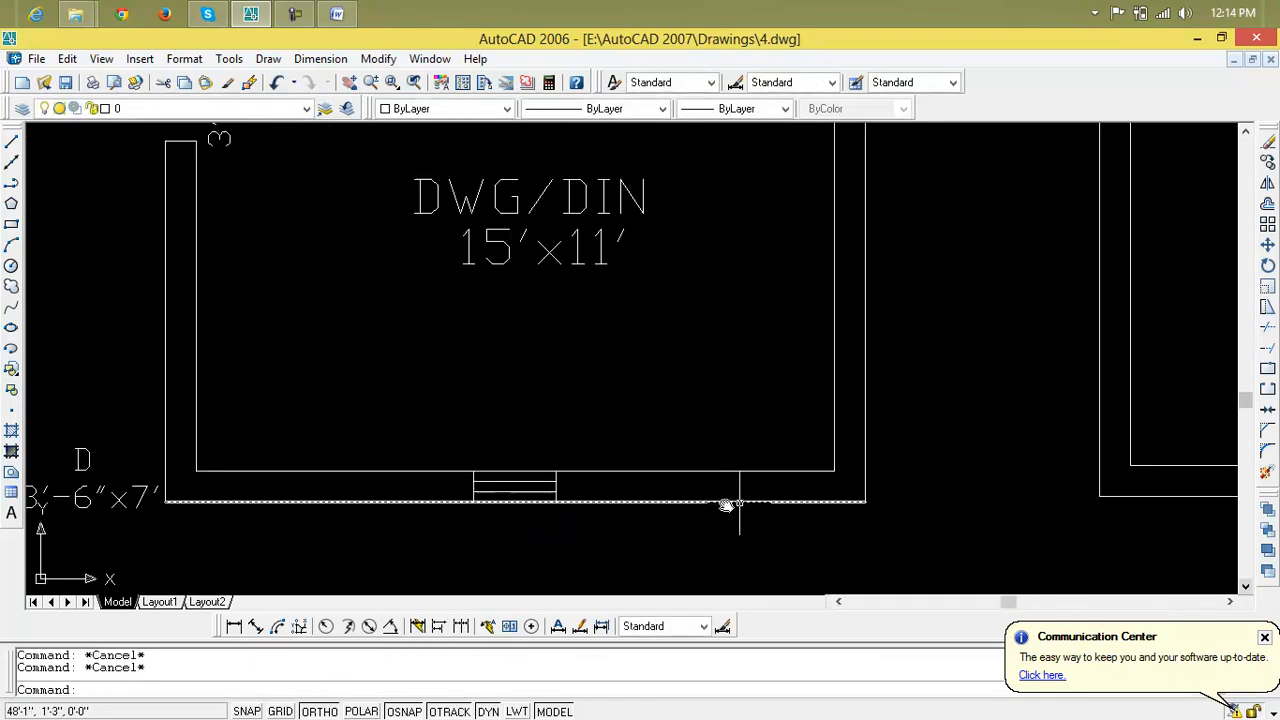
left_click(256, 626)
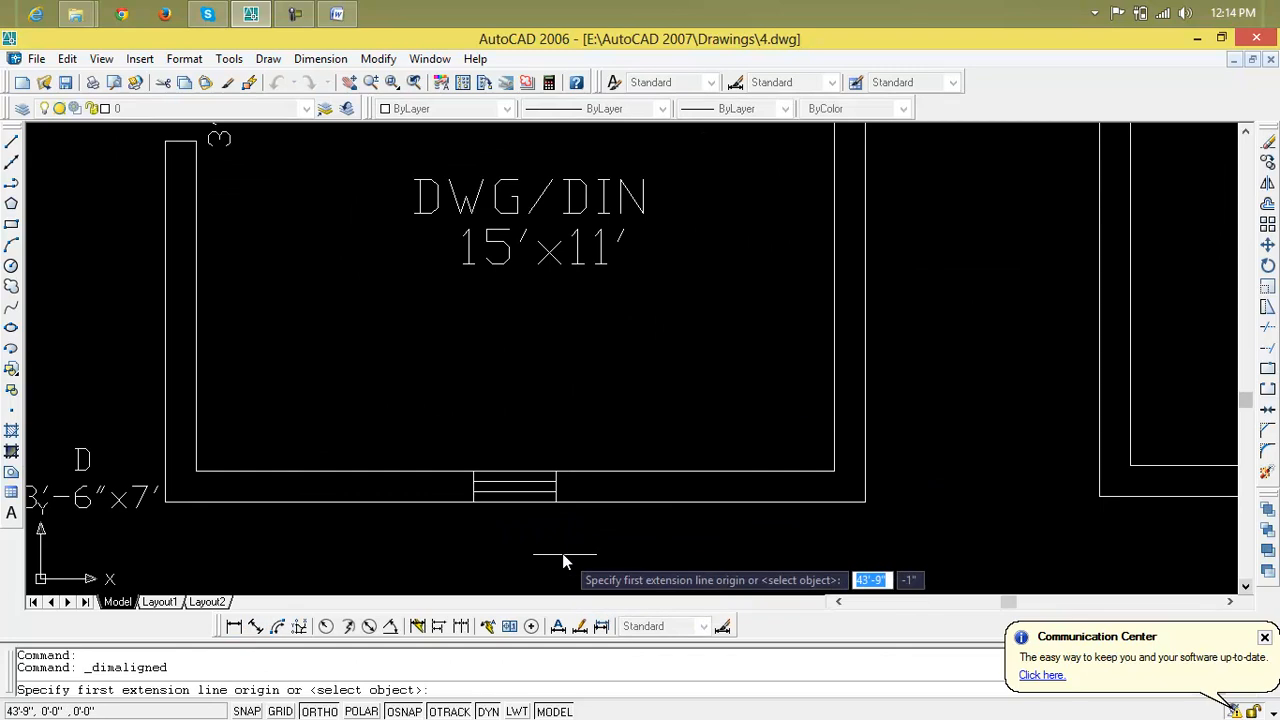
left_click(473, 501)
left_click(556, 501)
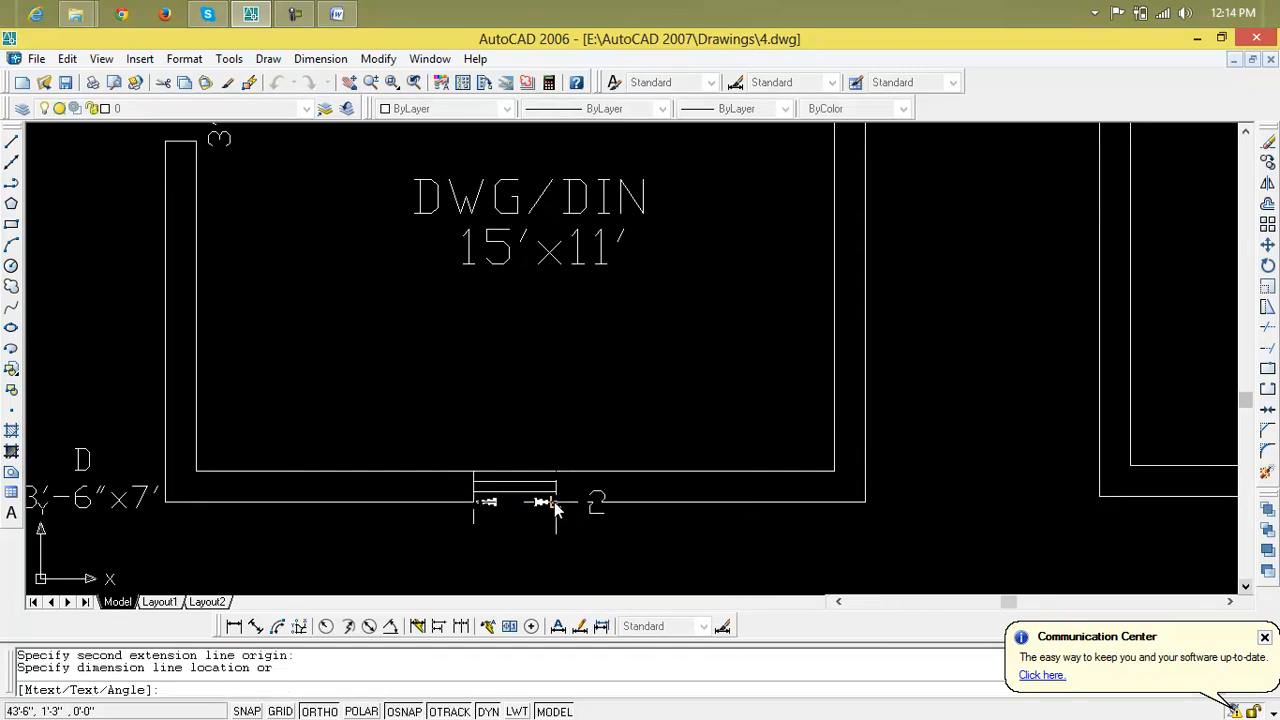
left_click(558, 533)
Step: Draw a short vertical line across the bottom wall of the redrawn DWG/DIN room at its midpoint, extending up into the room
scroll(619, 542, "down", 3)
middle_click_drag(702, 543, 399, 542)
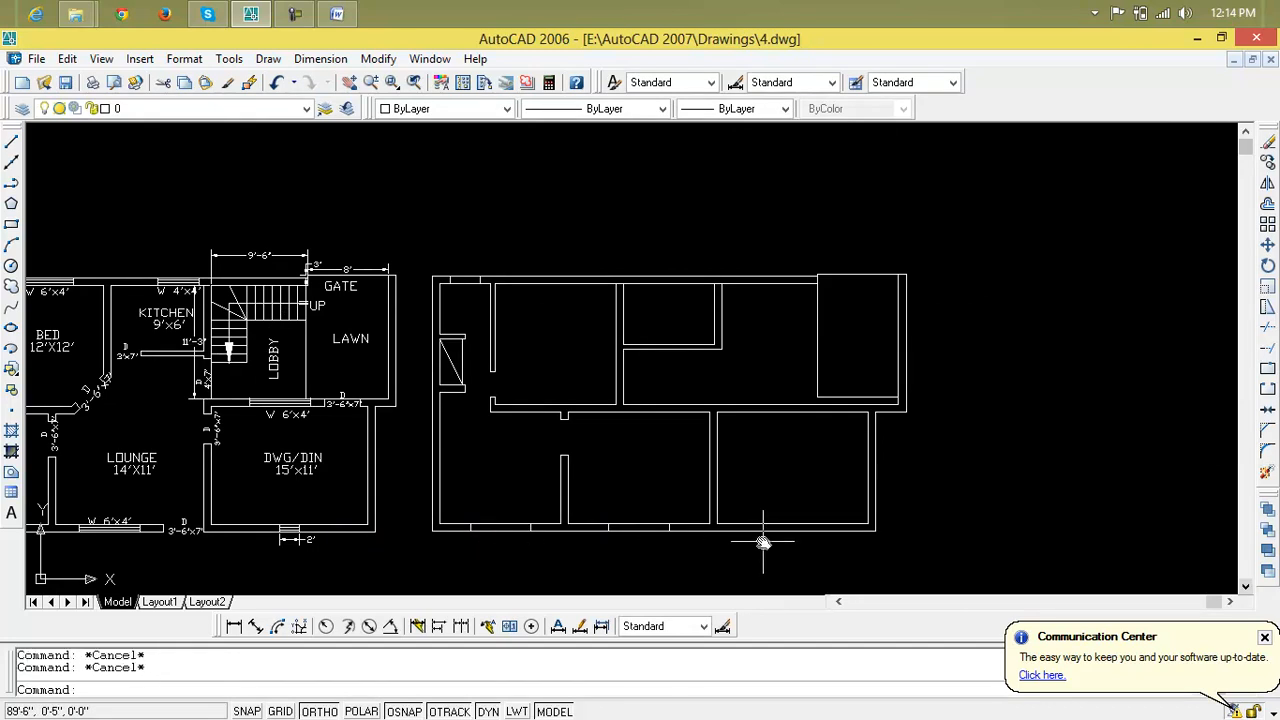
type("l")
key("Return")
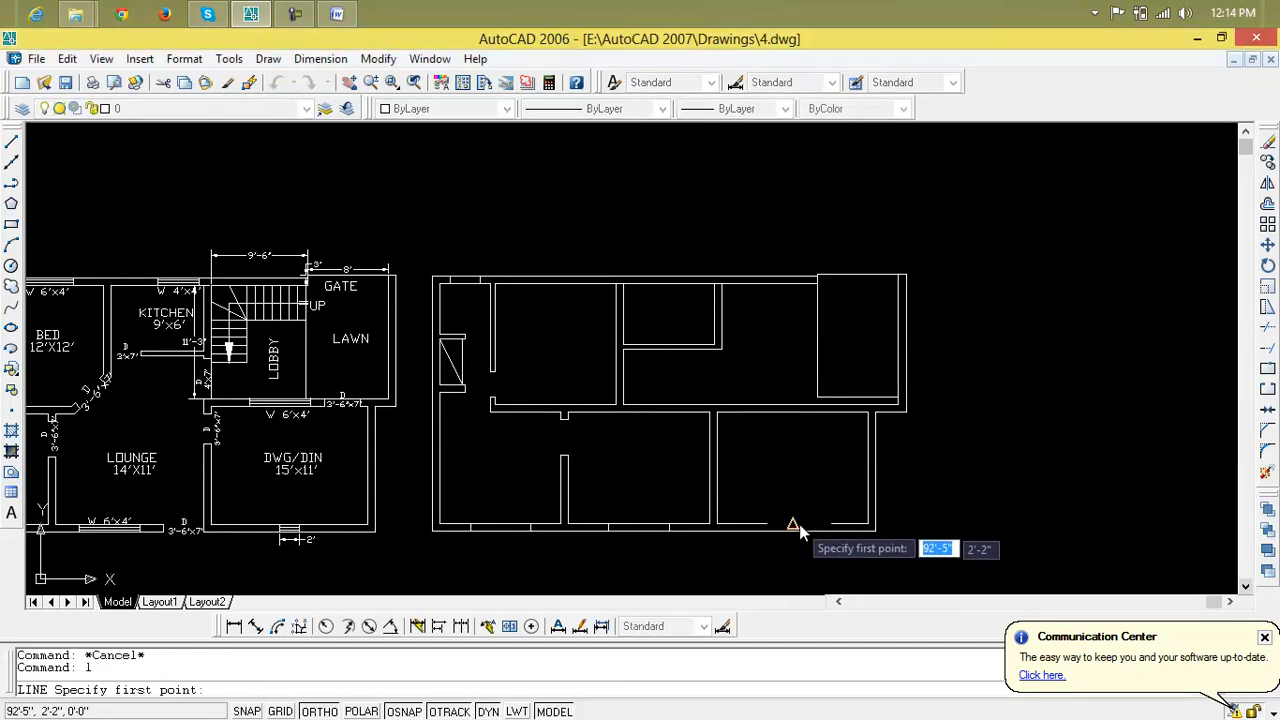
left_click(793, 525)
left_click(793, 499)
key("Escape")
key("Escape")
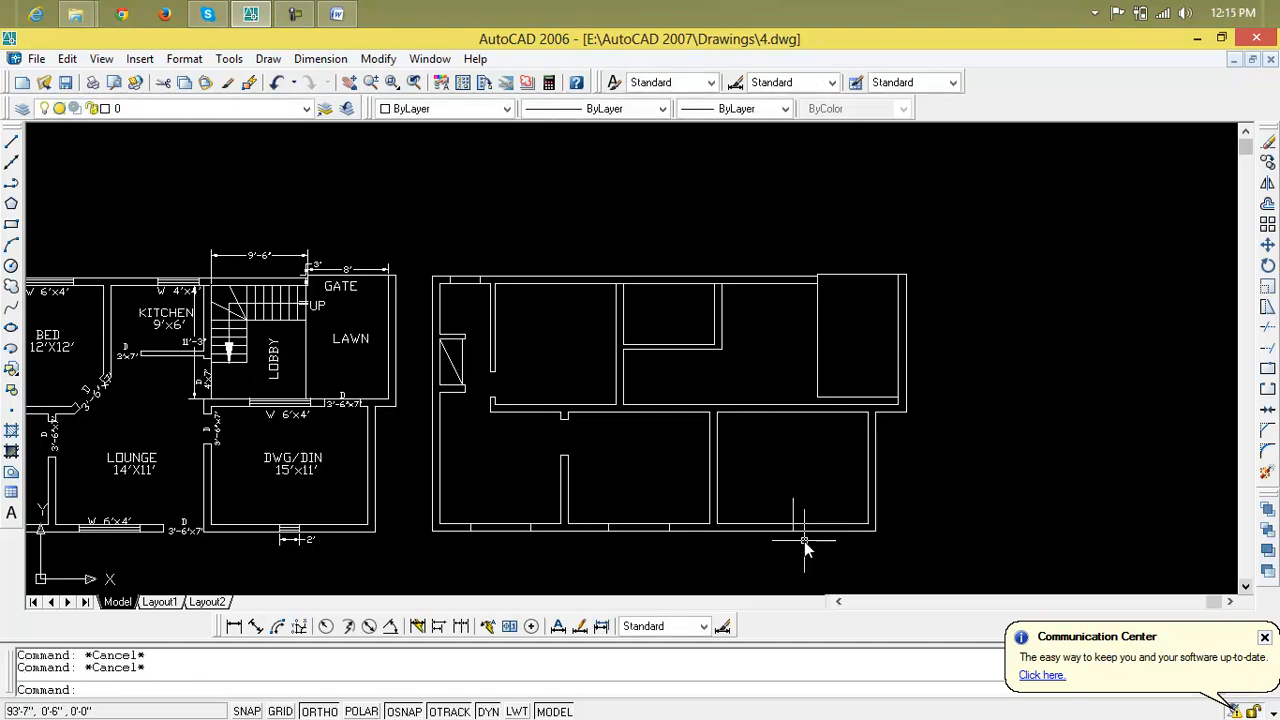
Step: Offset the DWG/DIN midpoint line 1' to both sides as window jambs, and erase the midpoint line
type("o")
key("Return")
type("1")
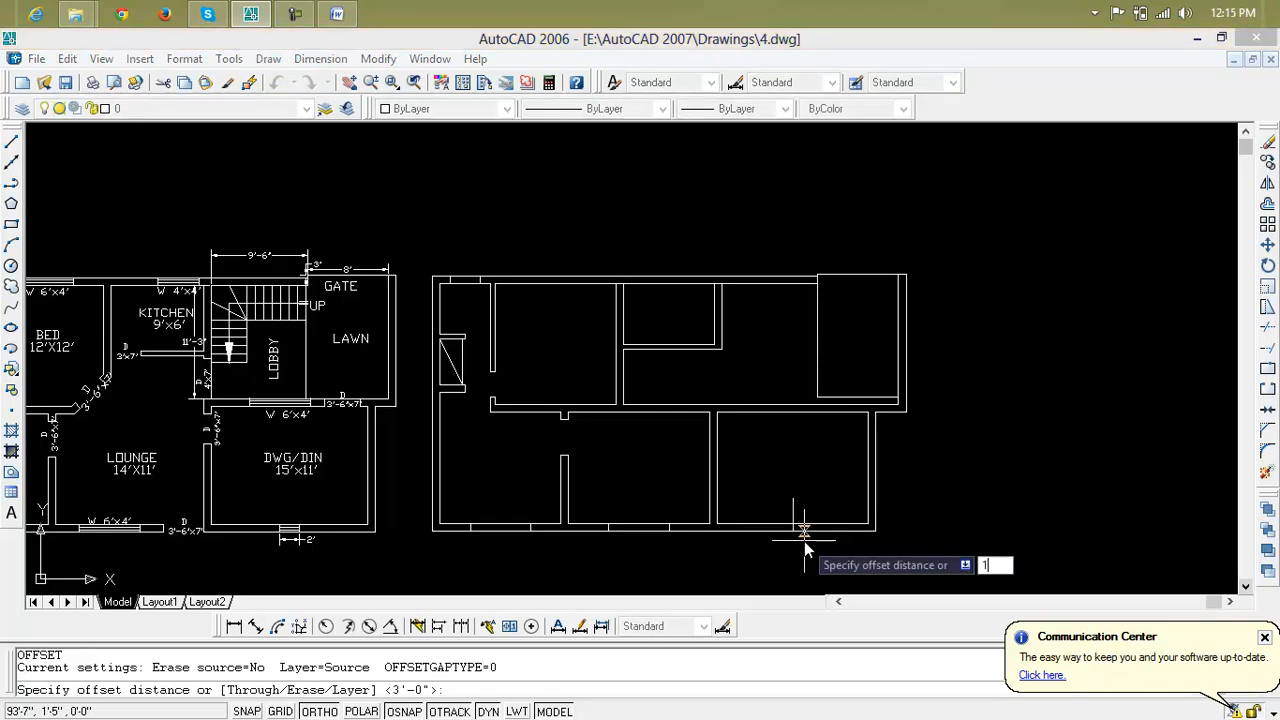
type("'")
key("Return")
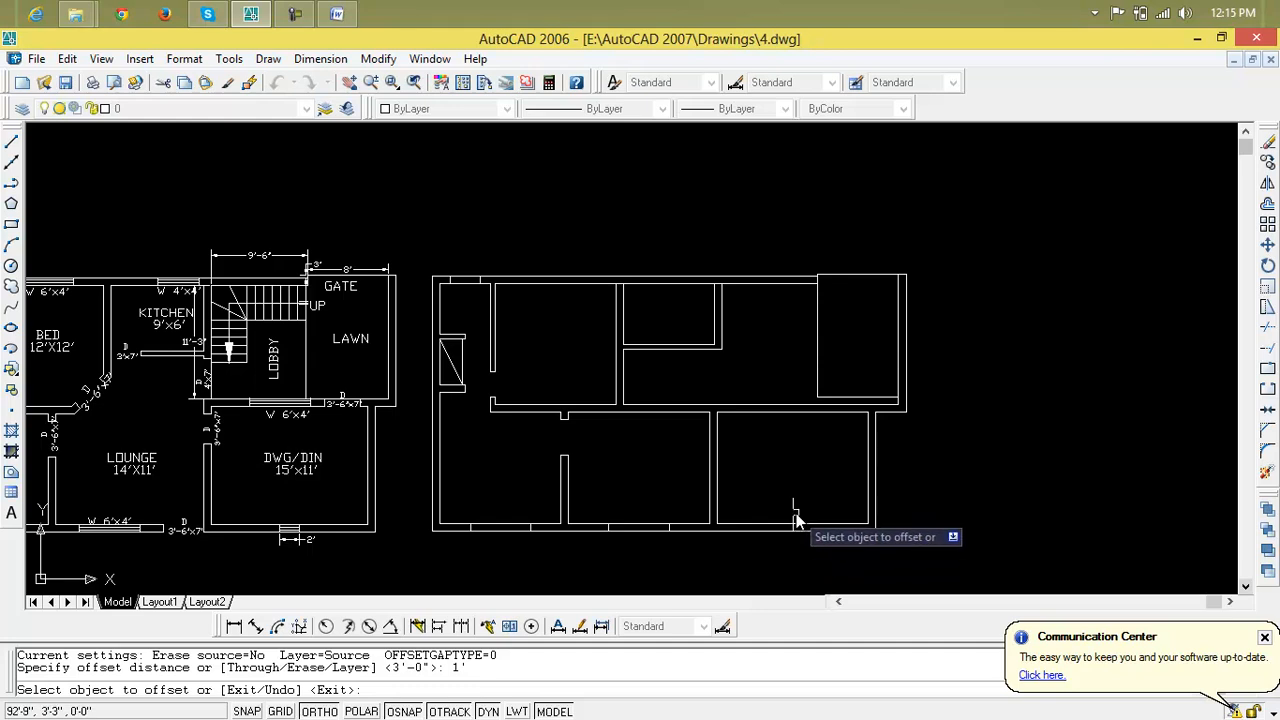
left_click(795, 515)
left_click(792, 516)
left_click(807, 518)
left_click(792, 515)
left_click(752, 522)
scroll(754, 520, "up", 3)
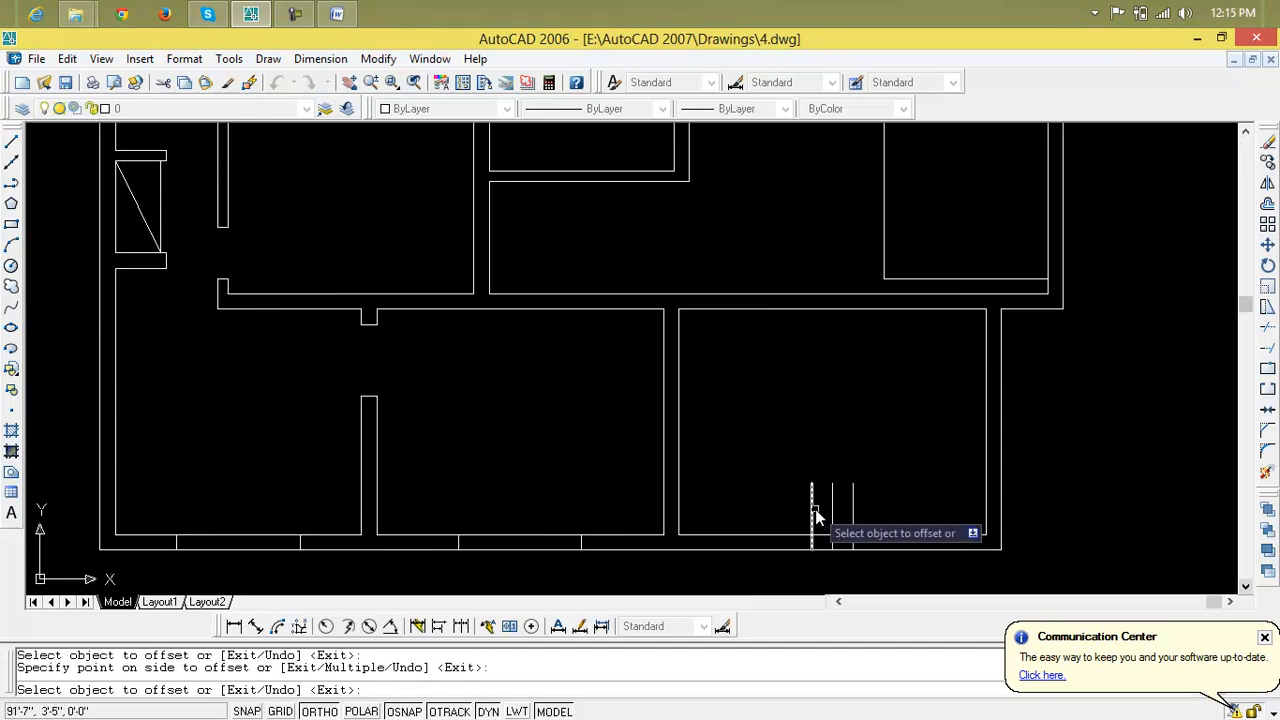
key("Escape")
left_click(832, 515)
key("Delete")
Step: Trim the ends of both DWG/DIN window jamb lines that project above the inner wall face
type("tr")
key("Return")
key("Return")
left_click(866, 512)
left_click(800, 508)
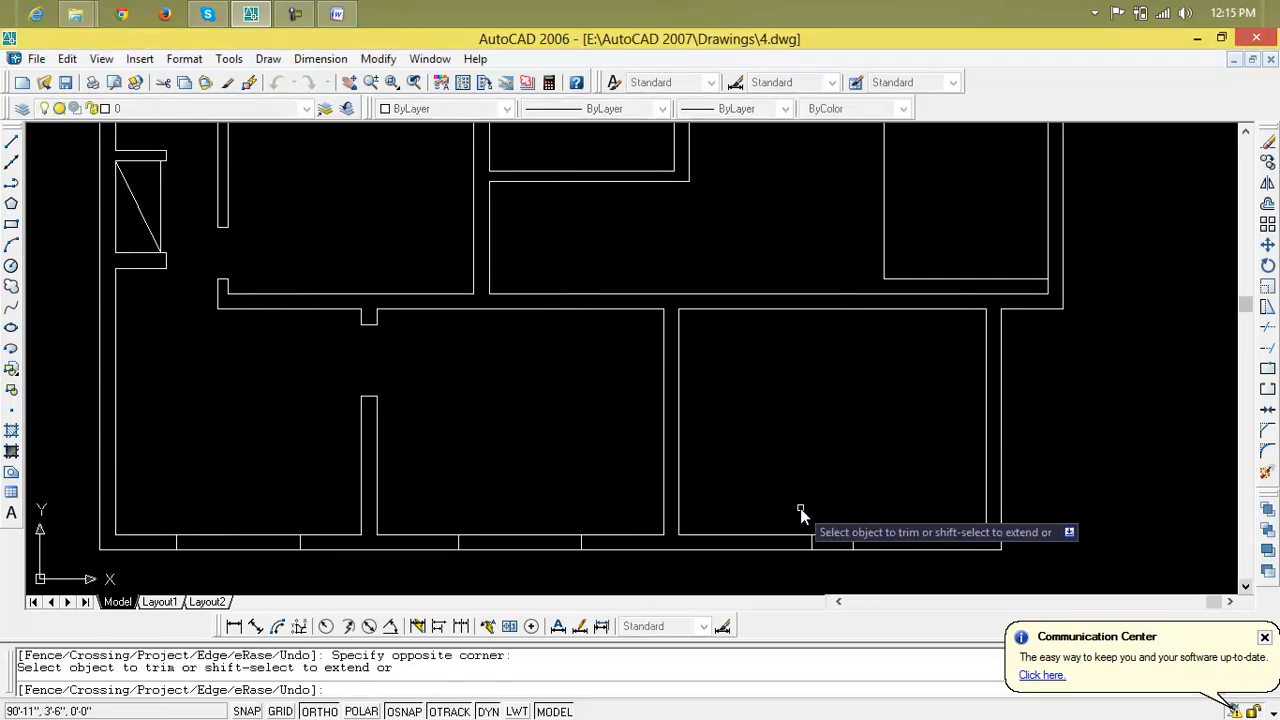
scroll(794, 531, "down", 5)
middle_click_drag(794, 534, 751, 538)
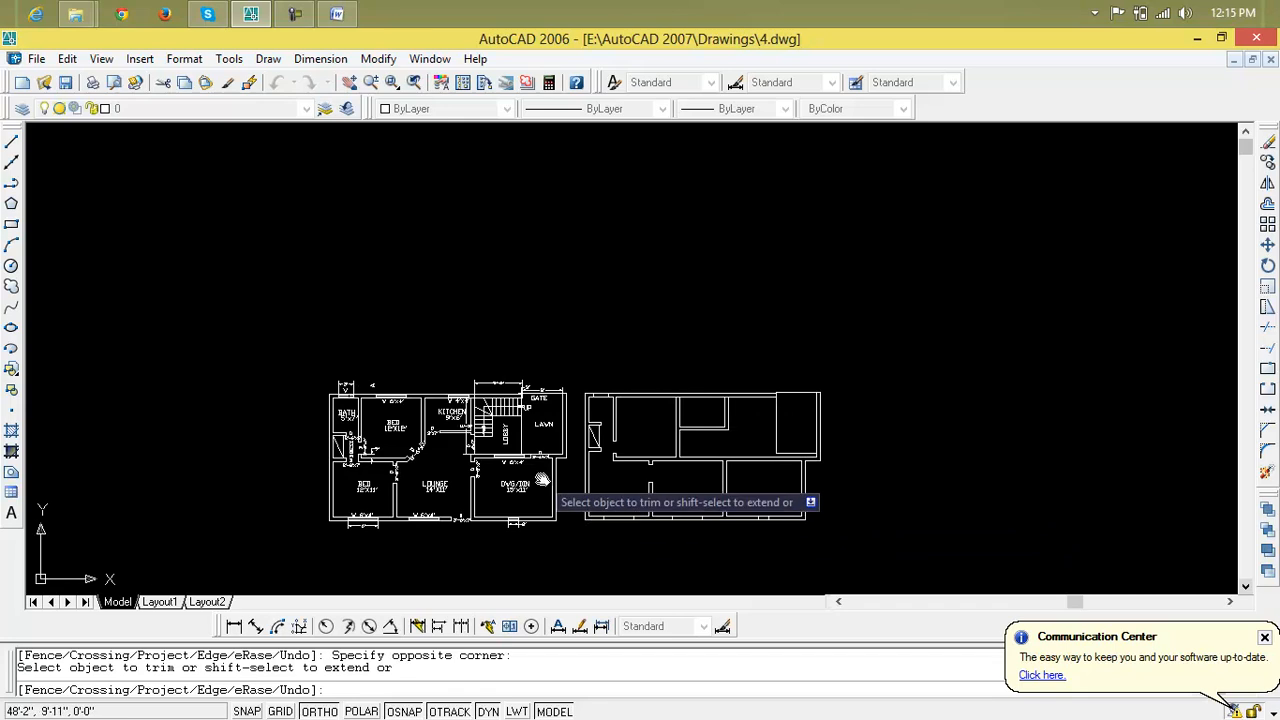
scroll(396, 474, "up", 3)
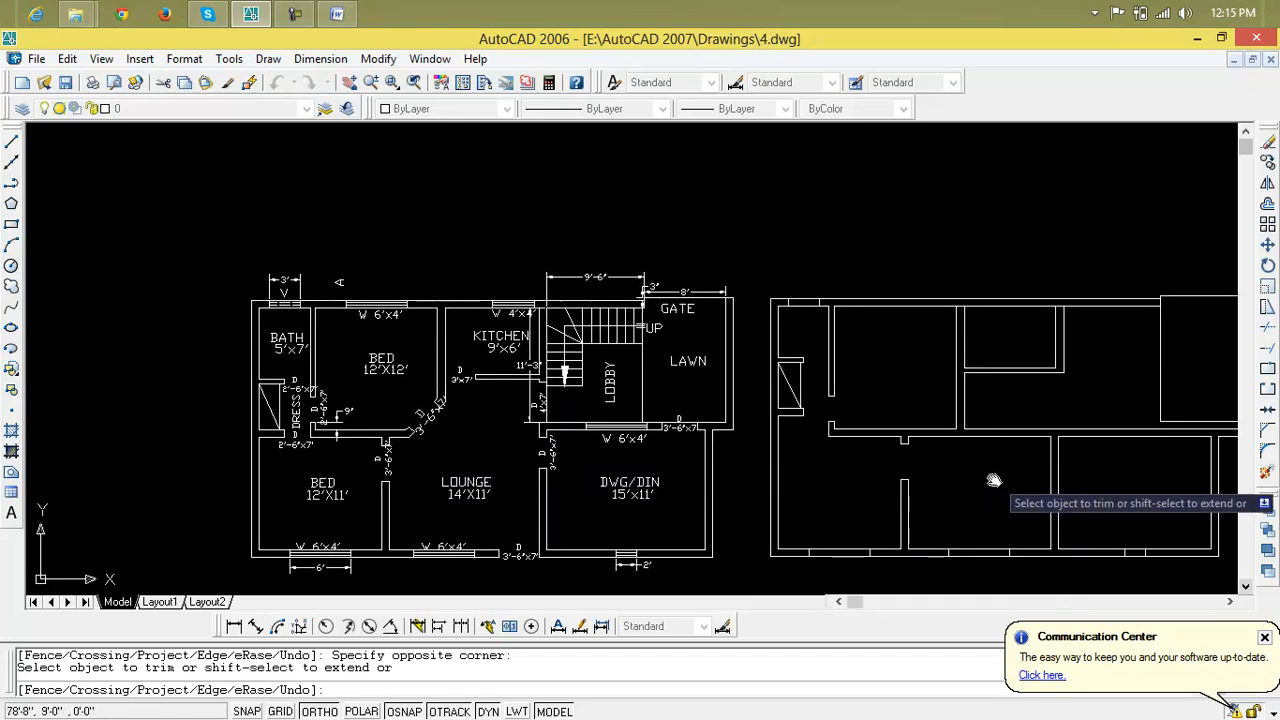
middle_click_drag(985, 480, 894, 477)
scroll(912, 477, "up", 2)
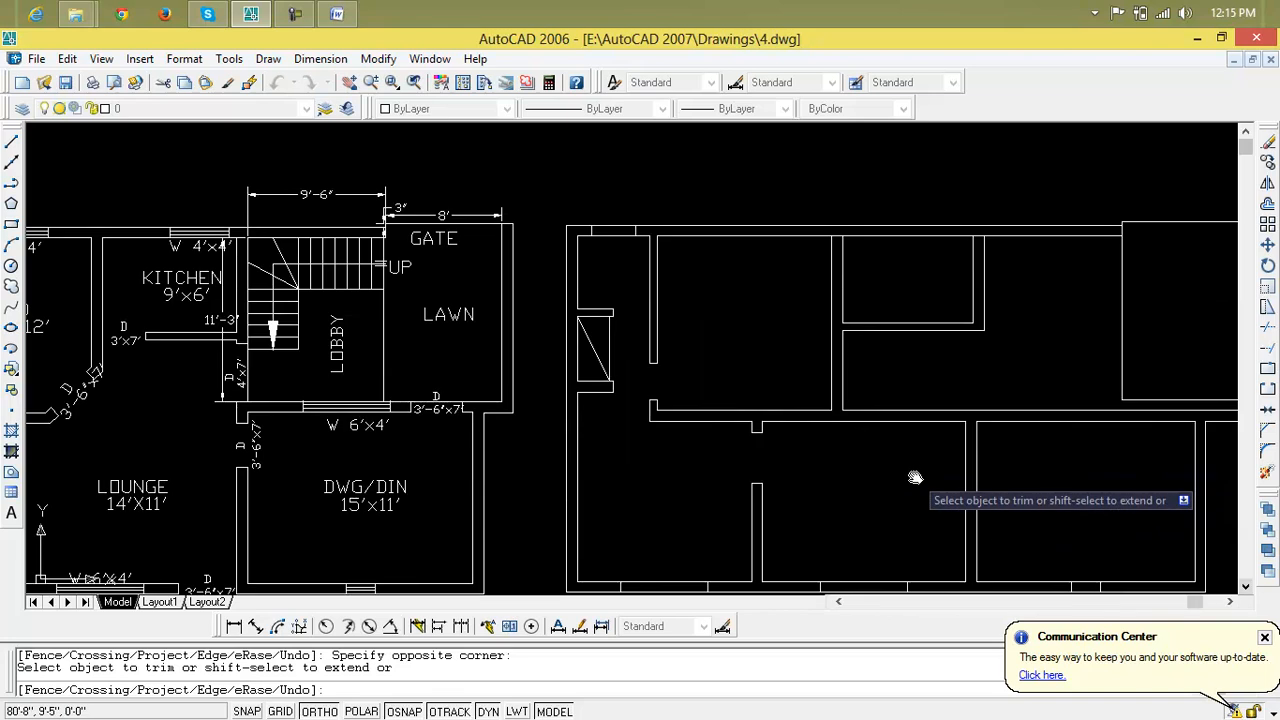
key("Escape")
key("Escape")
type("l")
key("Return")
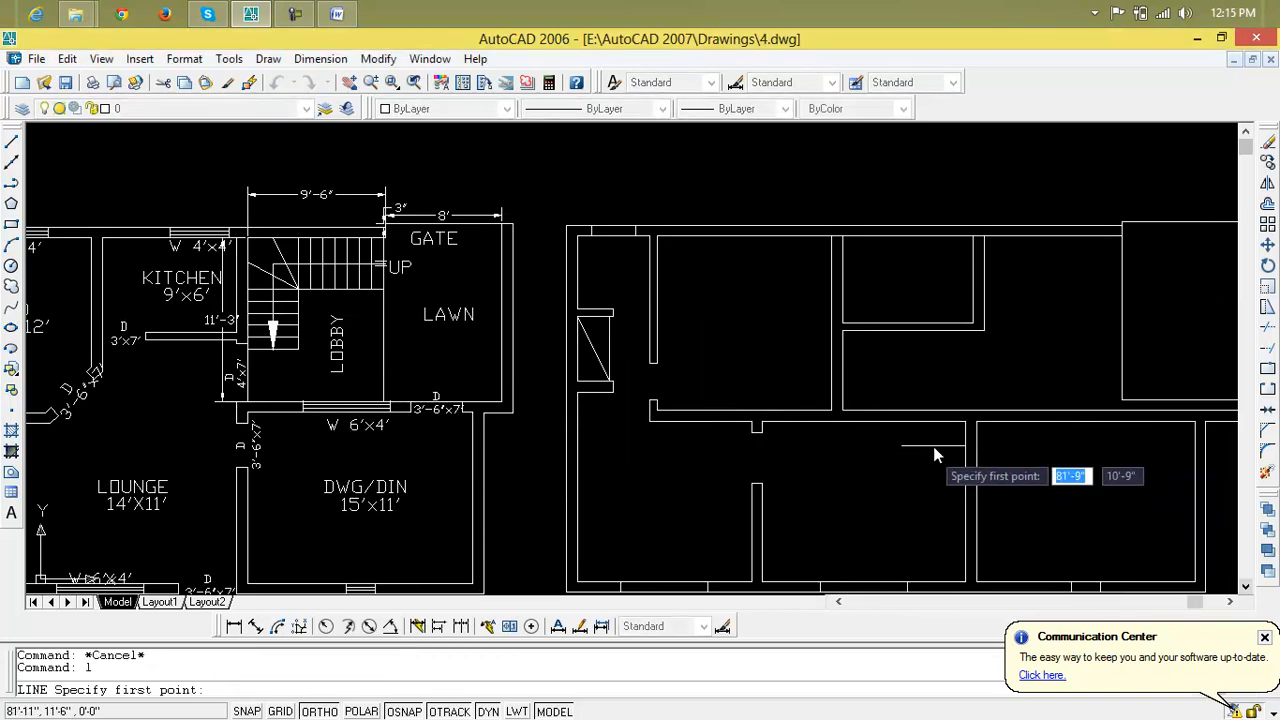
left_click(963, 428)
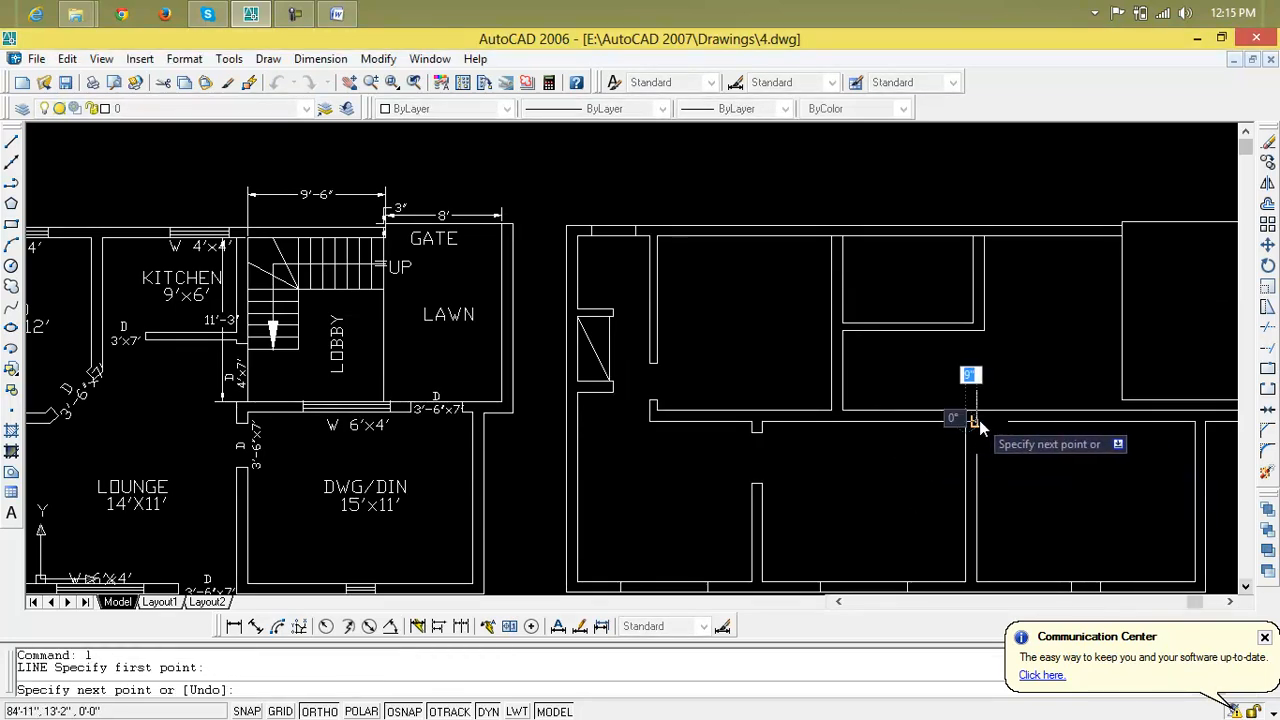
key("Escape")
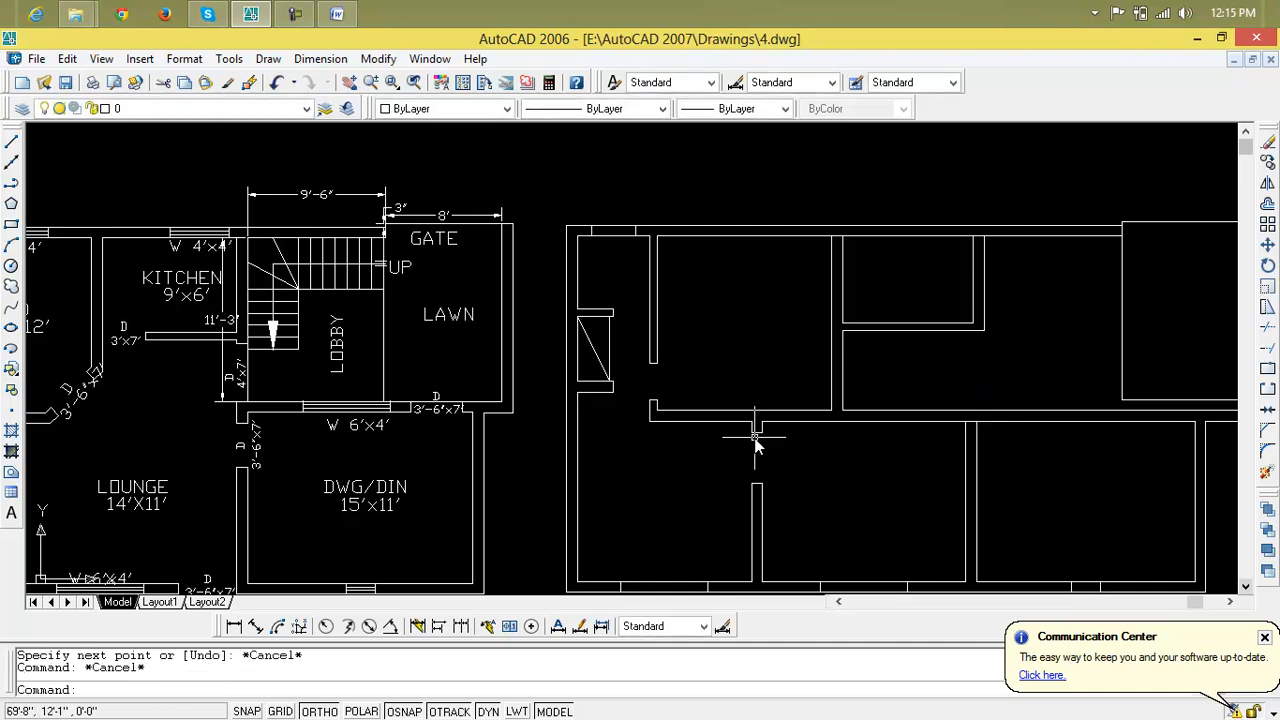
Step: Draw two horizontal guide lines from the bedroom–lounge door jambs across the lounge, ending past the lounge–DWG/DIN wall
type("l")
key("Return")
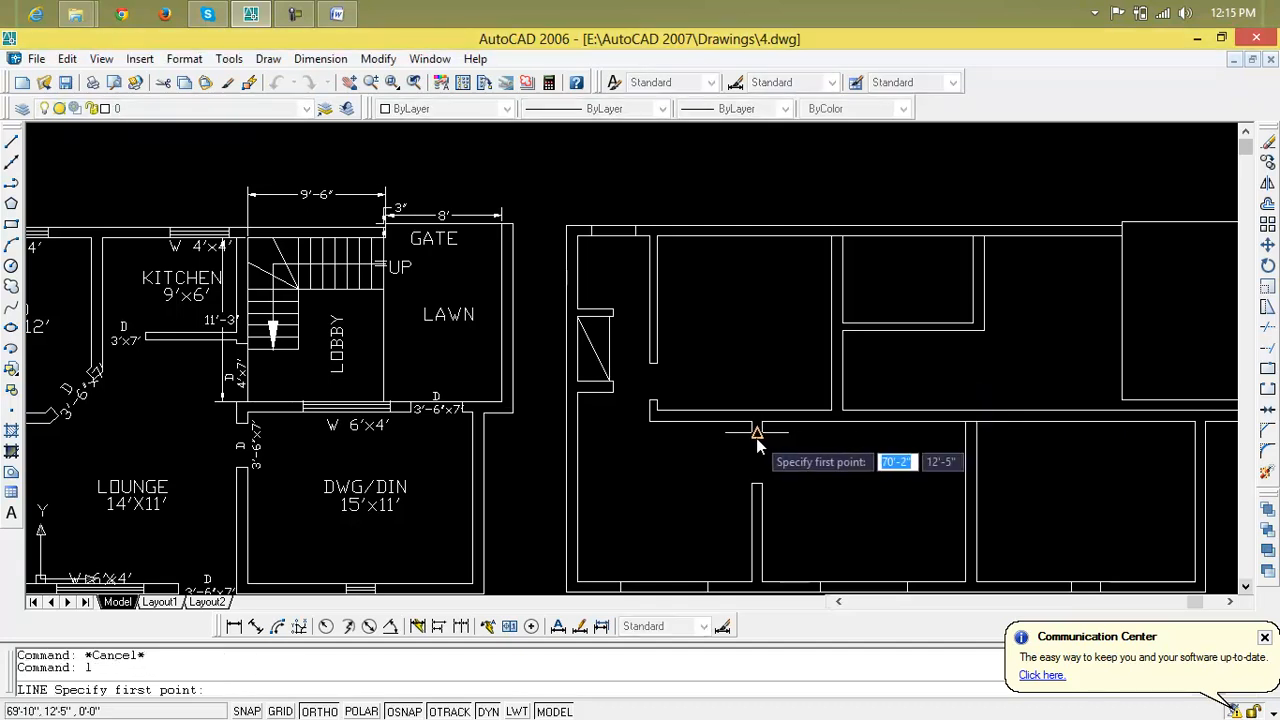
left_click(752, 433)
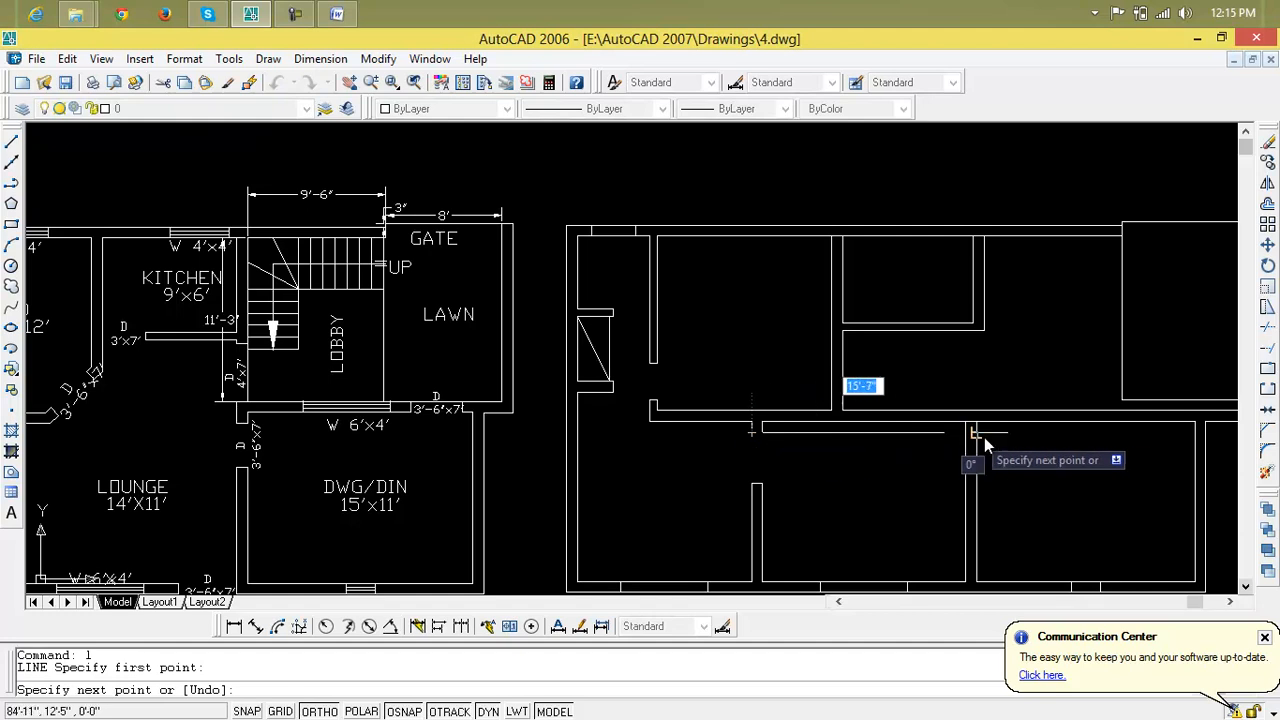
left_click(1033, 433)
key("Return")
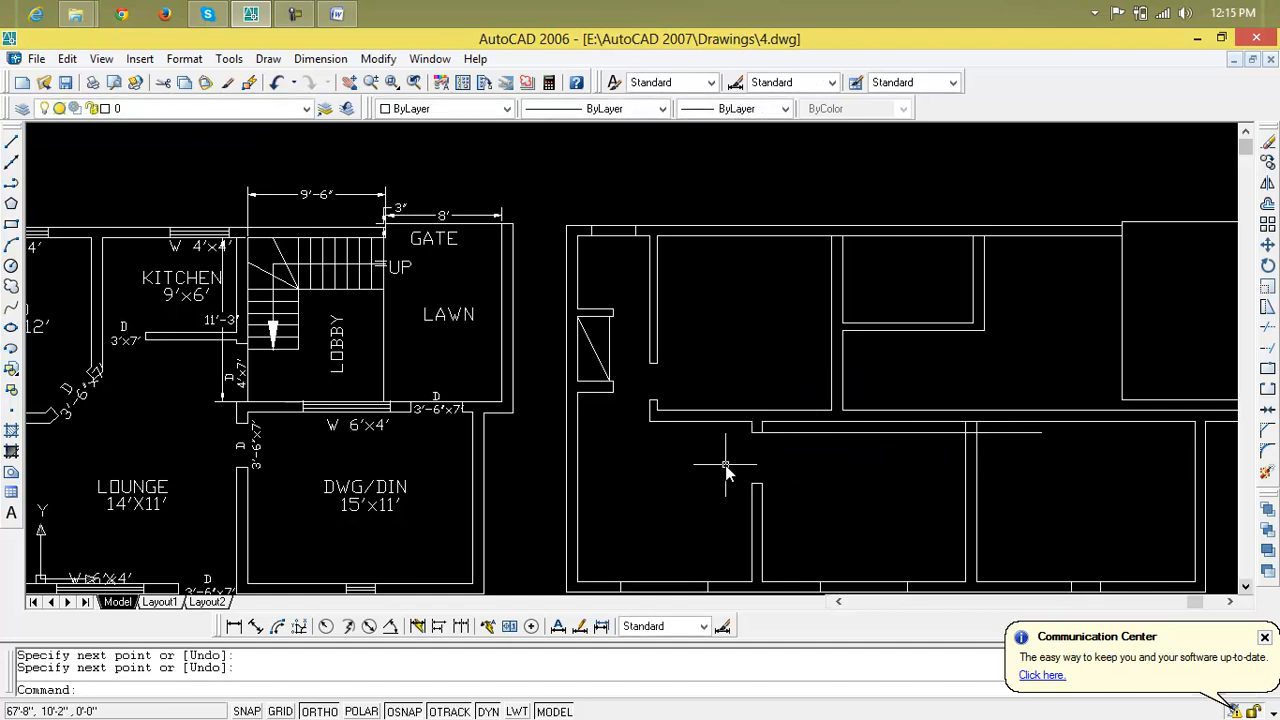
key("Return")
left_click(752, 485)
left_click(1063, 485)
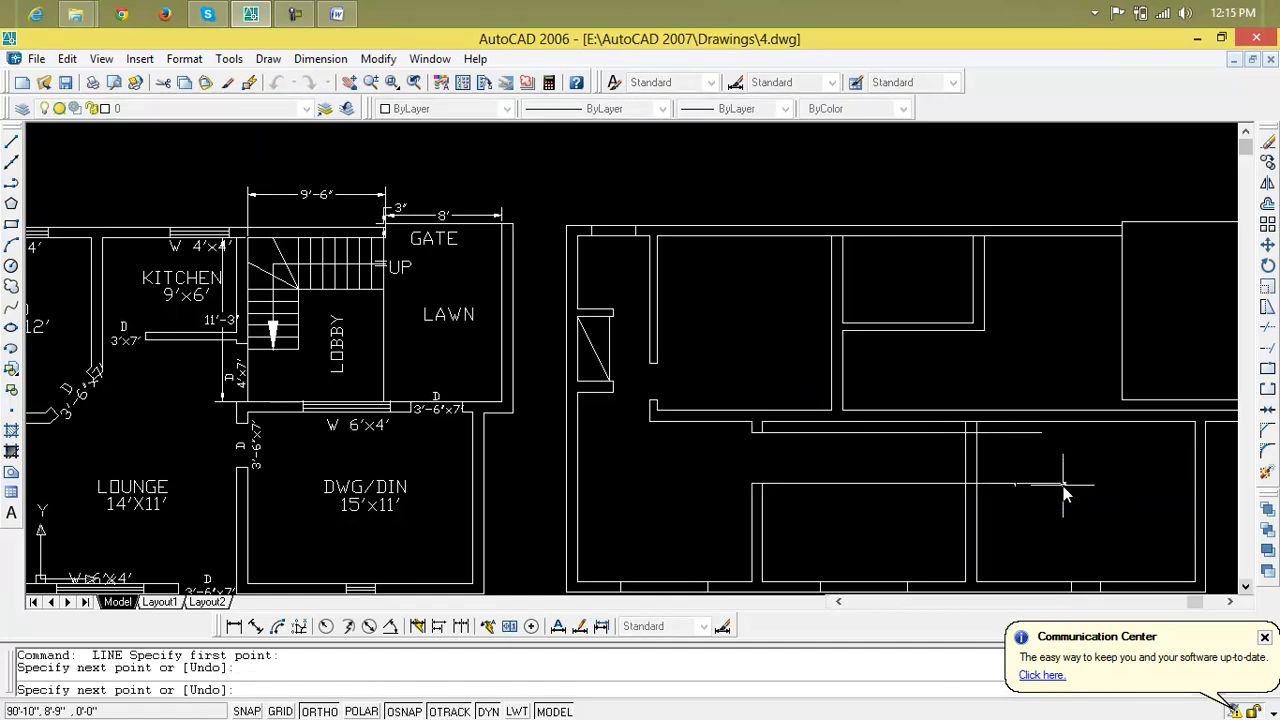
key("Return")
key("Escape")
key("Escape")
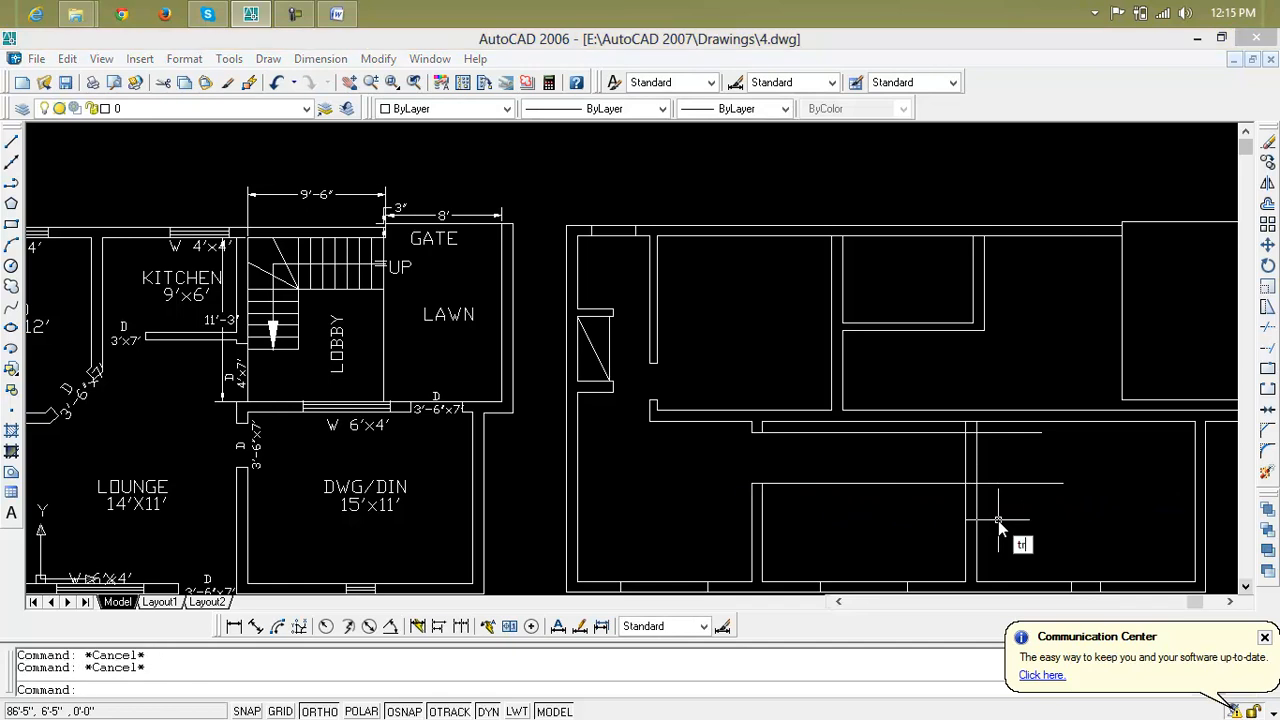
Step: Trim the lounge–DWG/DIN wall lines between the two guide lines to open the door, and trim the guide ends projecting into DWG/DIN
type("tr")
key("Return")
key("Return")
left_click(997, 463)
left_click(948, 470)
left_click(995, 434)
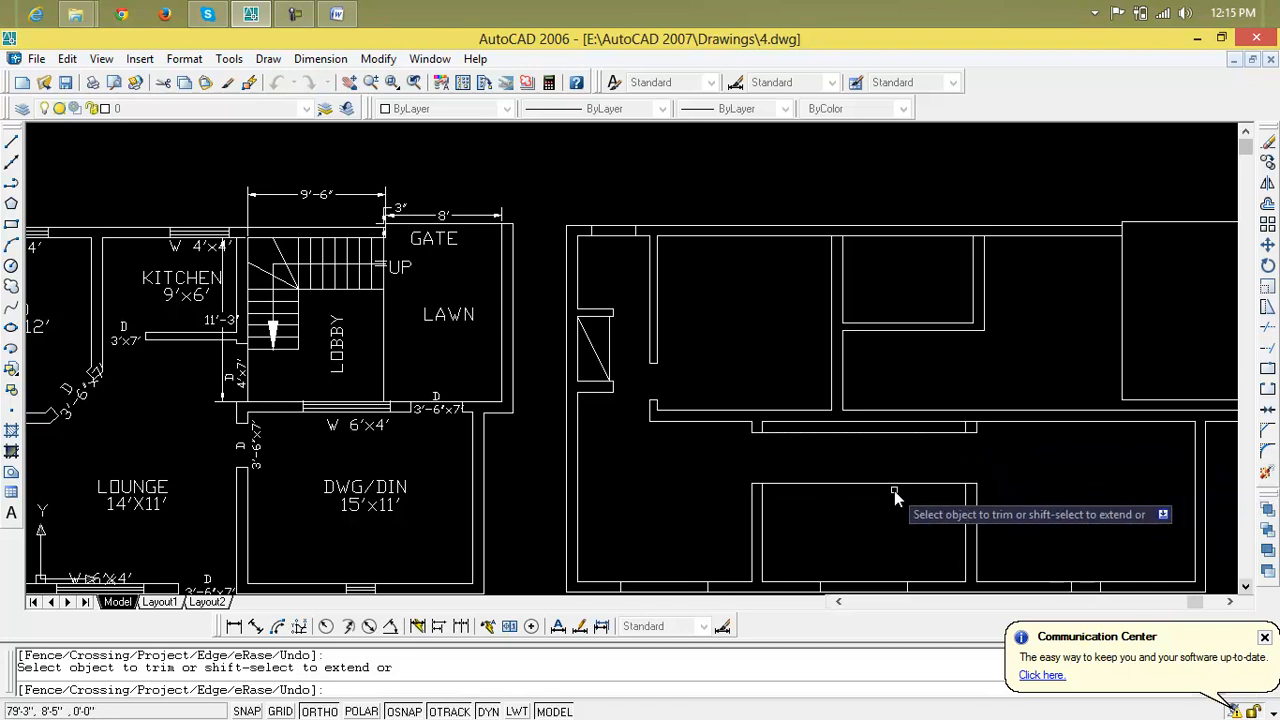
key("Escape")
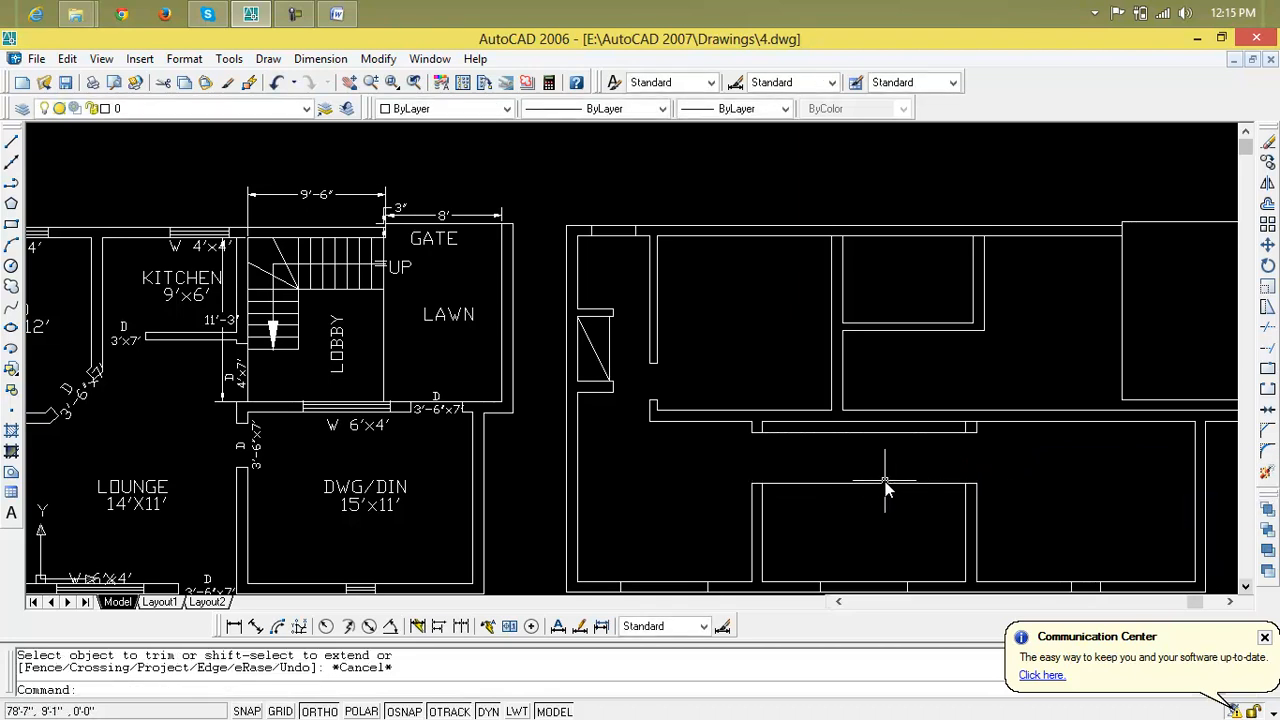
Step: Try erasing the whole lower guide line across the lounge, and undo the erase
left_click(885, 488)
key("Delete")
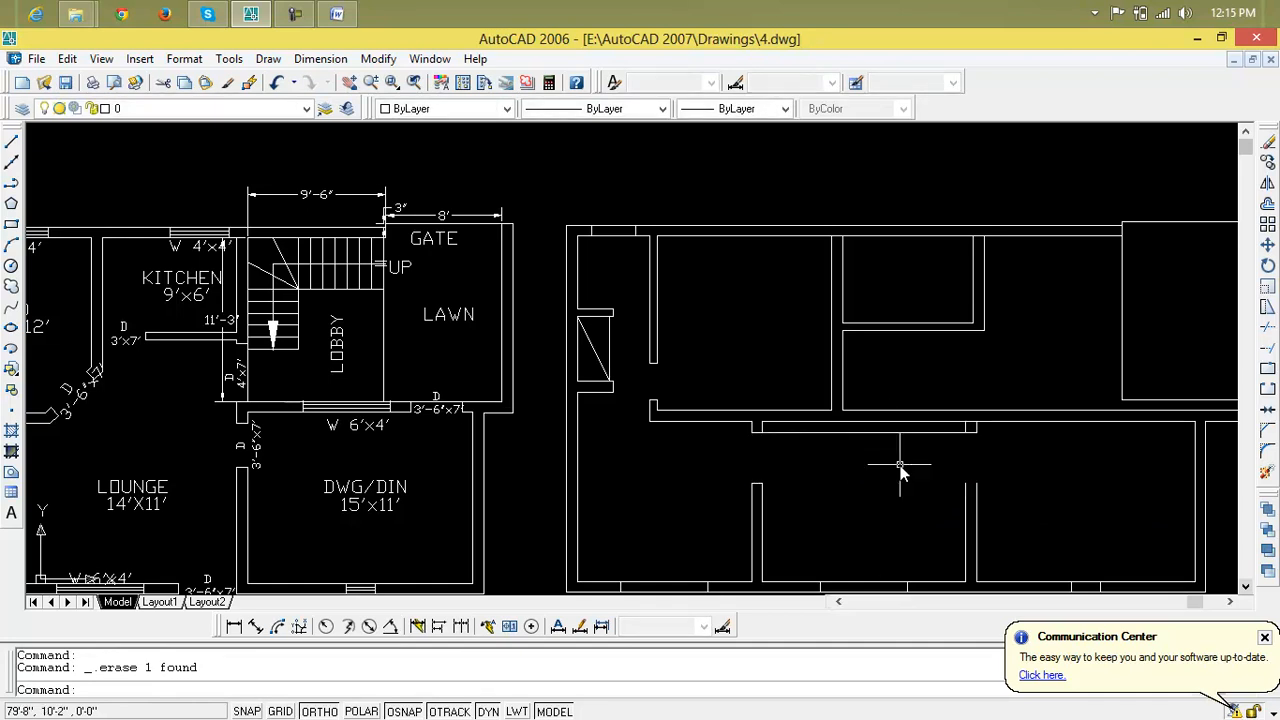
key("ctrl+z")
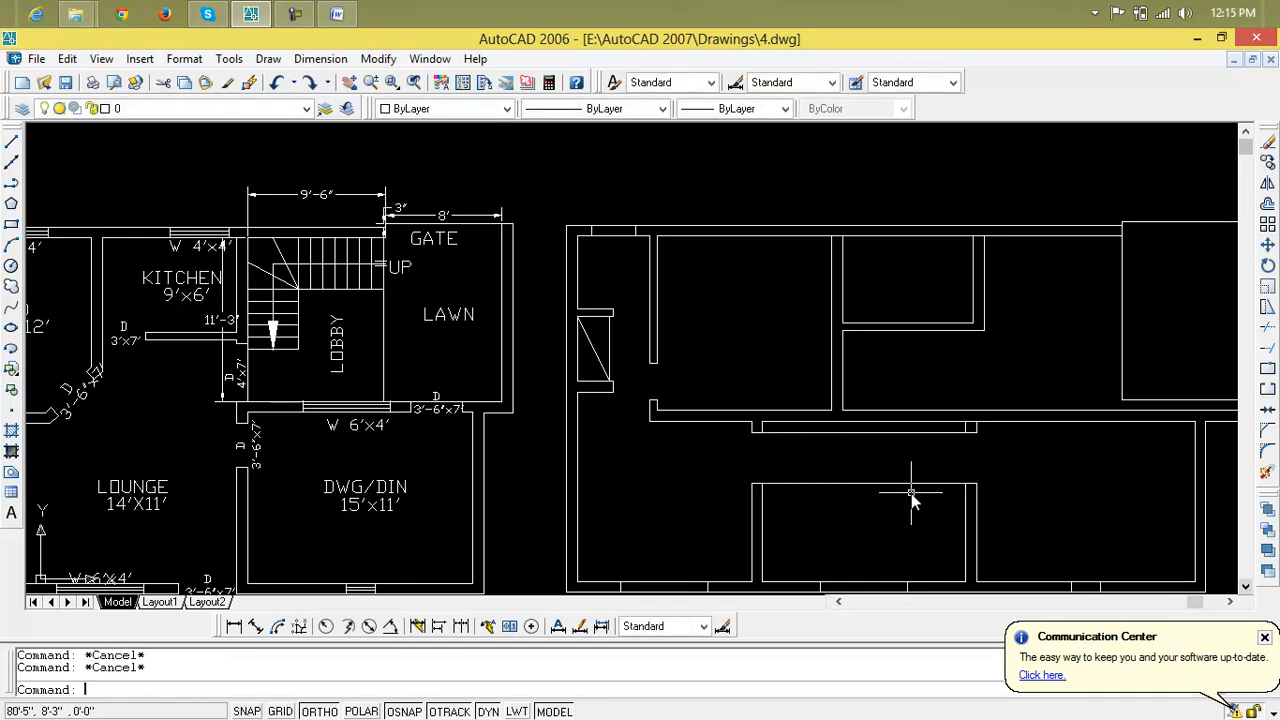
Step: Trim both guide lines between the lounge's side walls, keeping only the end caps at the door jambs
type("tr")
key("Return")
key("Return")
left_click(899, 484)
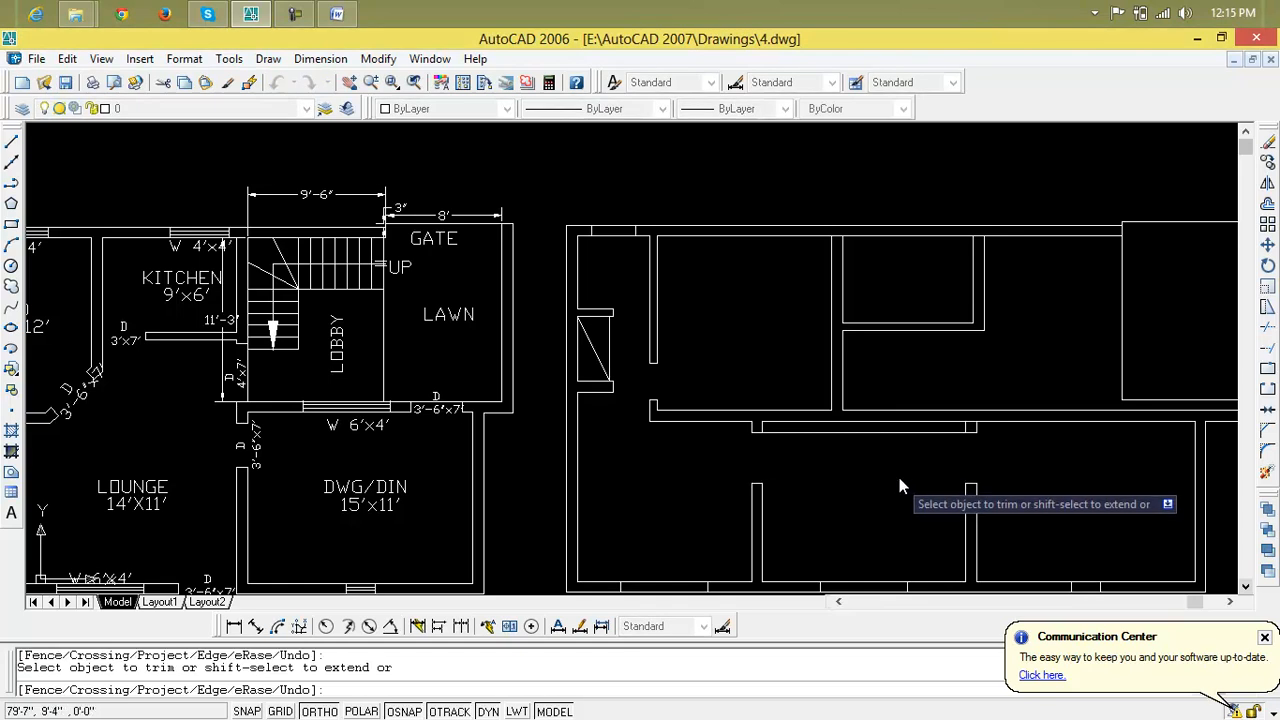
left_click(896, 434)
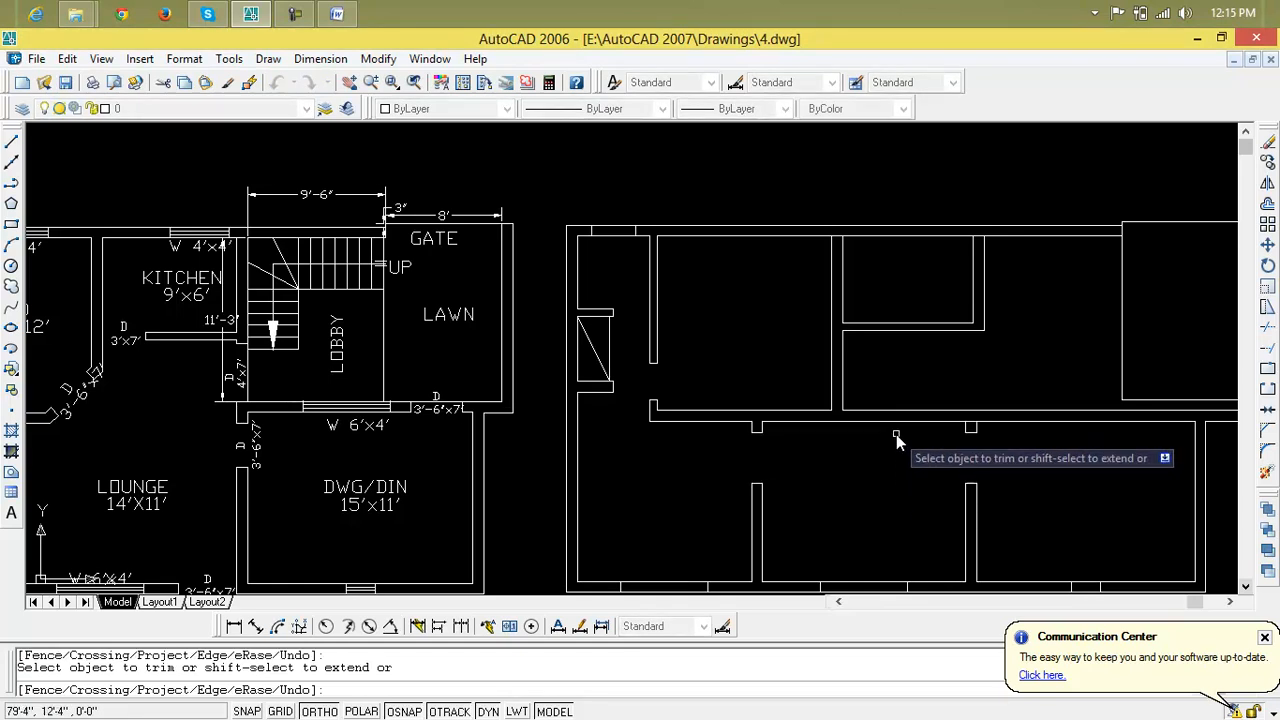
key("Escape")
key("Escape")
Step: Try erasing the lounge's upper wall line, and undo the erase
left_click(960, 427)
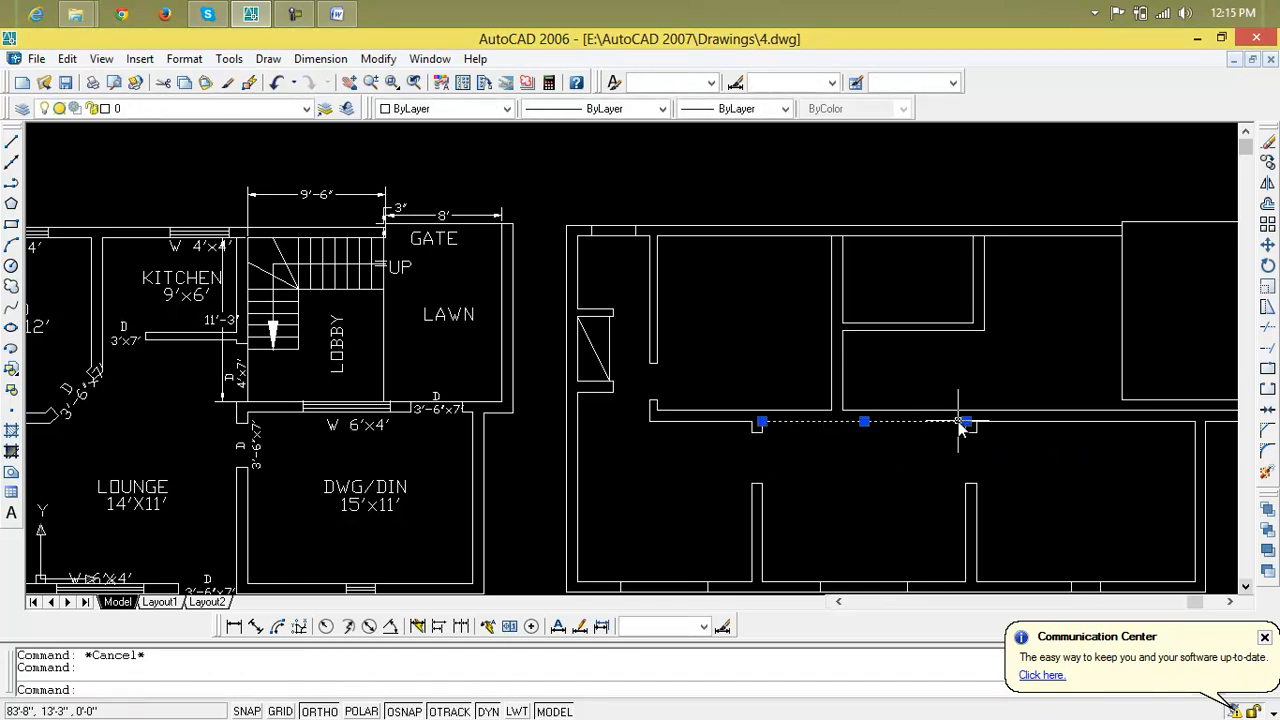
key("Delete")
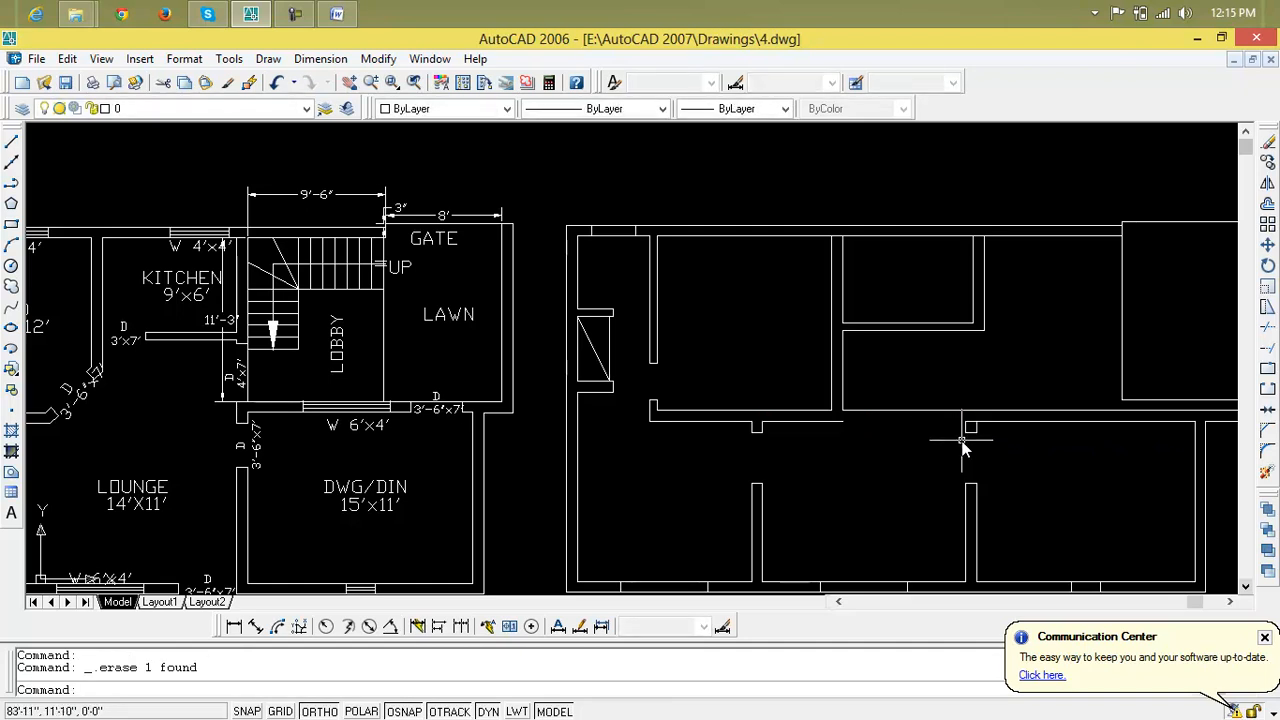
key("ctrl+z")
Step: Erase the short leftover line closing the junction between the lounge–DWG/DIN wall stub and the upper wall
left_click(976, 426)
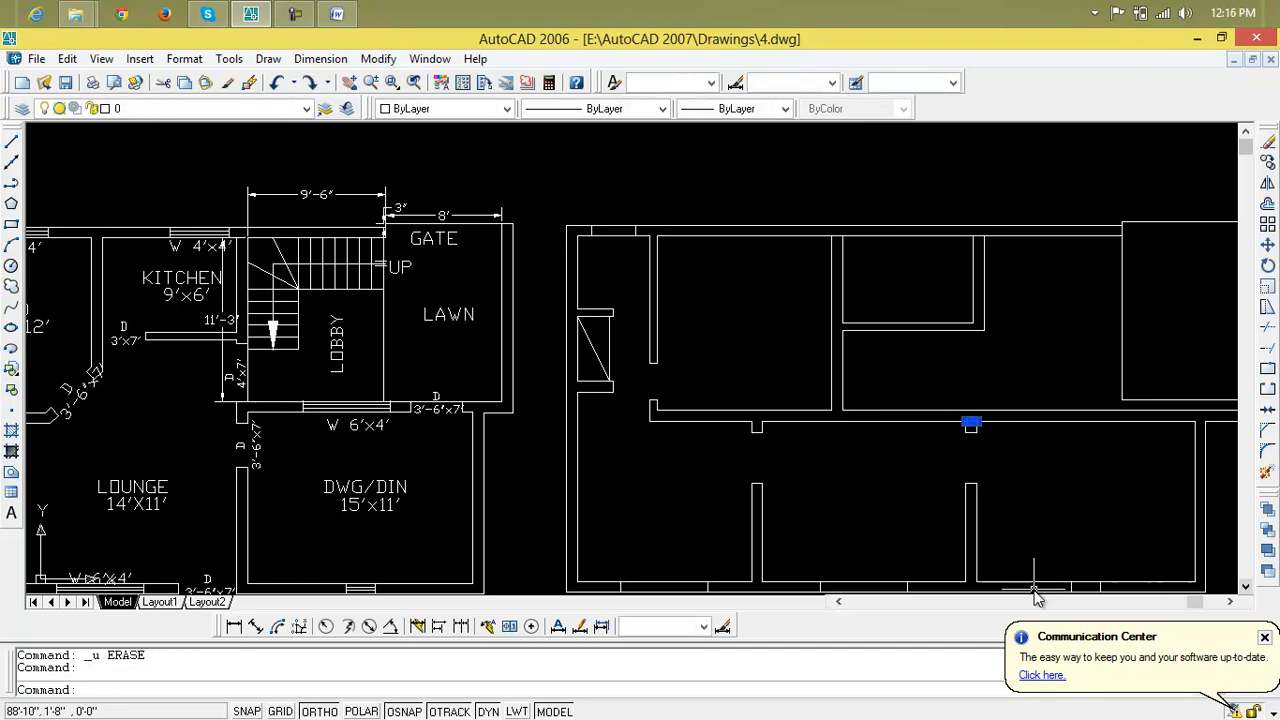
key("Delete")
scroll(994, 534, "down", 3)
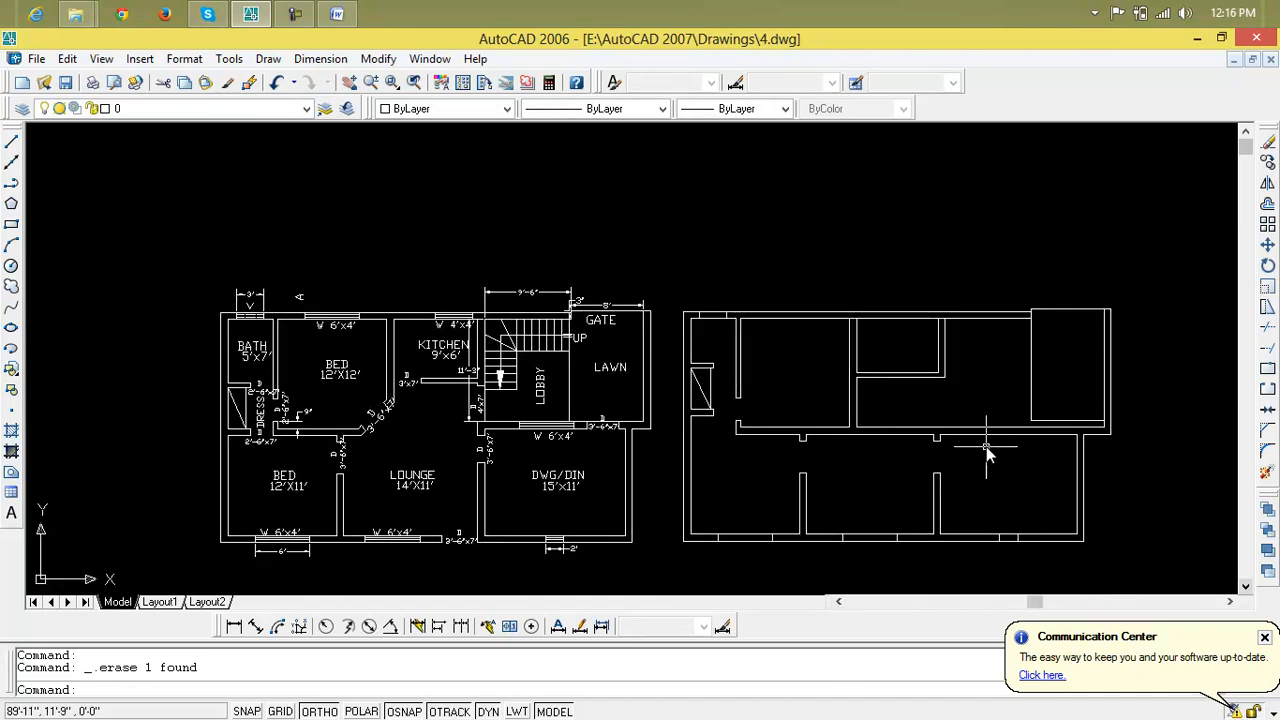
middle_click_drag(985, 446, 851, 454)
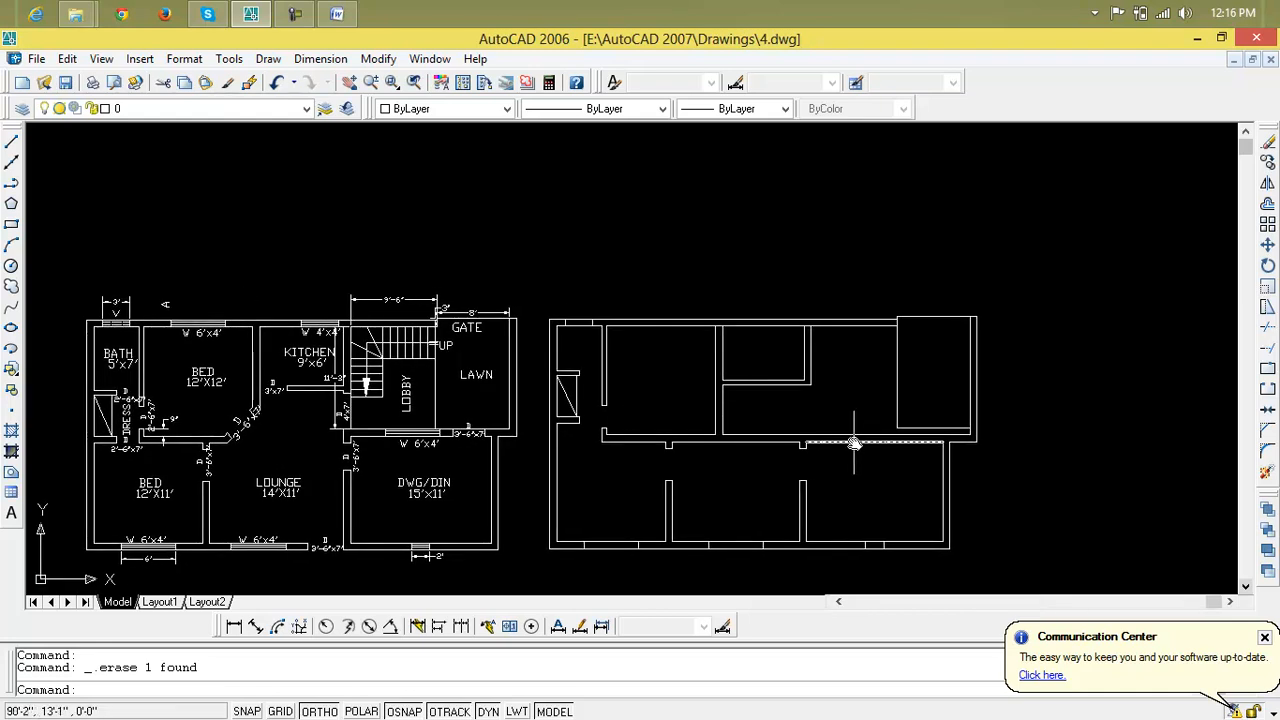
scroll(853, 446, "up", 2)
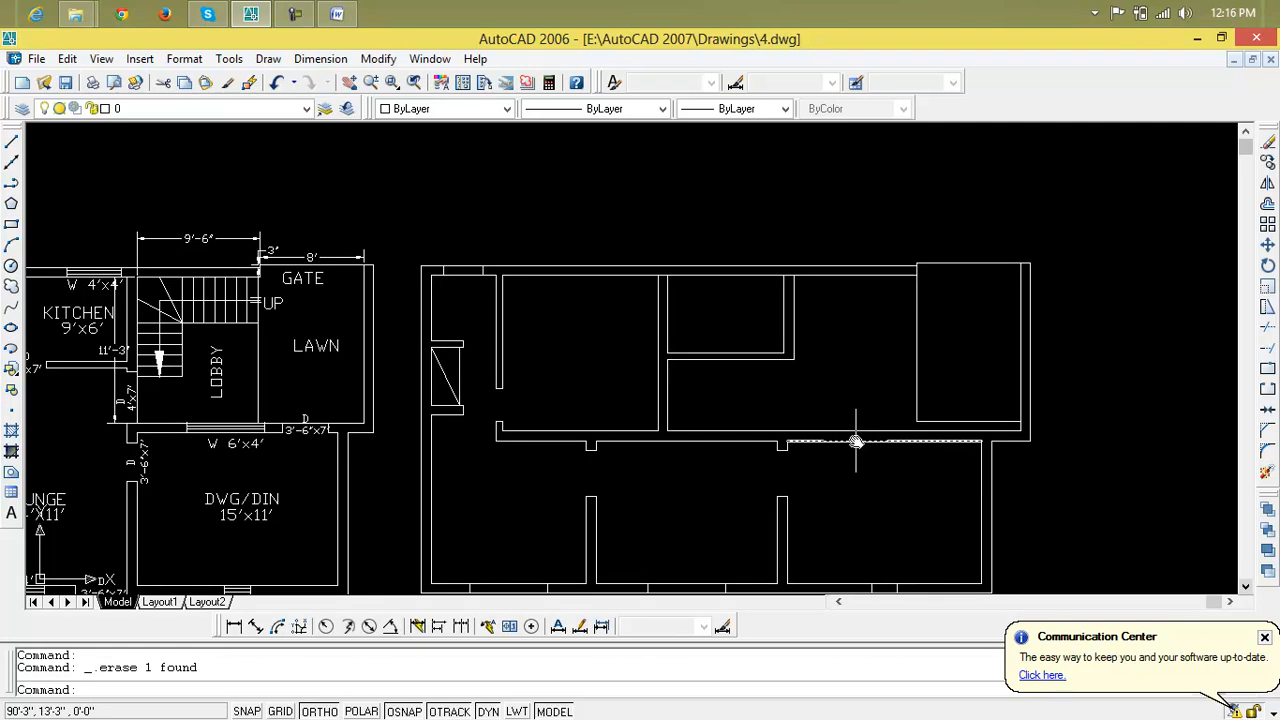
scroll(897, 437, "up", 2)
middle_click_drag(897, 437, 774, 434)
scroll(820, 440, "down", 3)
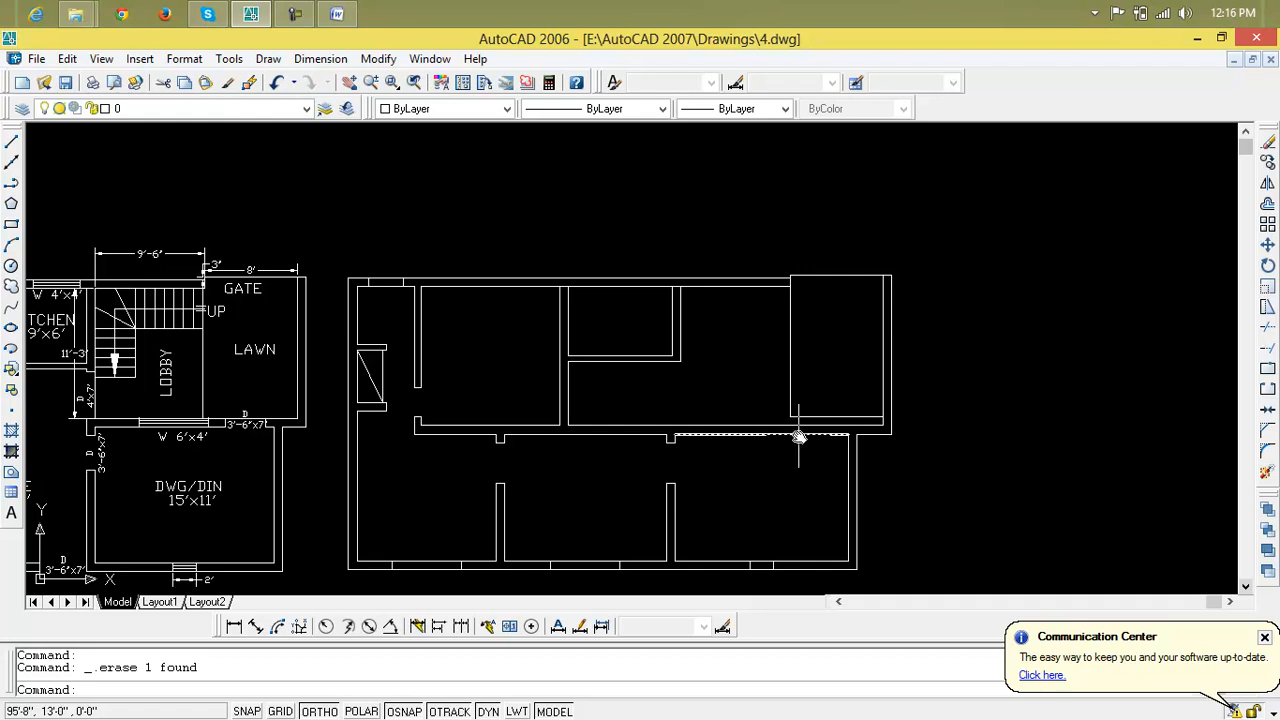
Step: Draw a vertical guide line from the DWG/DIN room's upper inner corner by the lawn up across the wall
type("l")
key("Return")
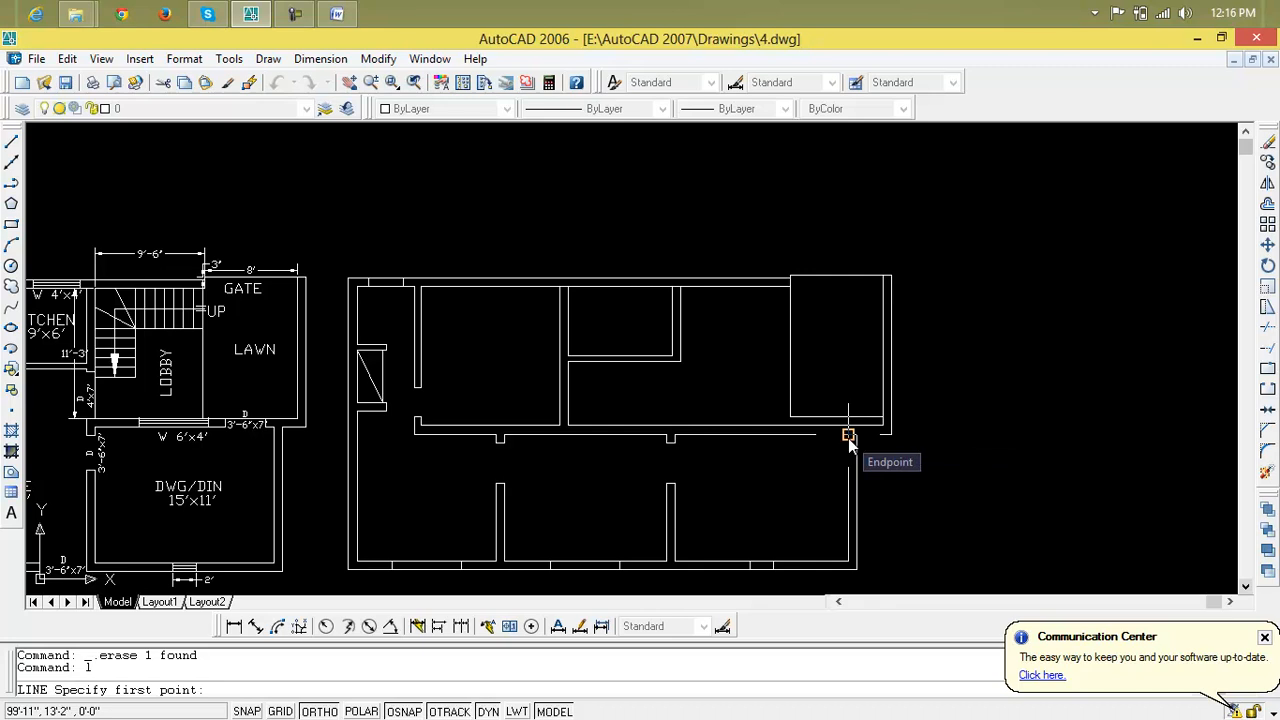
left_click(848, 438)
left_click(815, 432)
key("Escape")
key("Escape")
key("Escape")
Step: Offset the guide line 9" toward the DWG/DIN room's interior to mark the first jamb of the lawn door
type("o")
key("Return")
type("9")
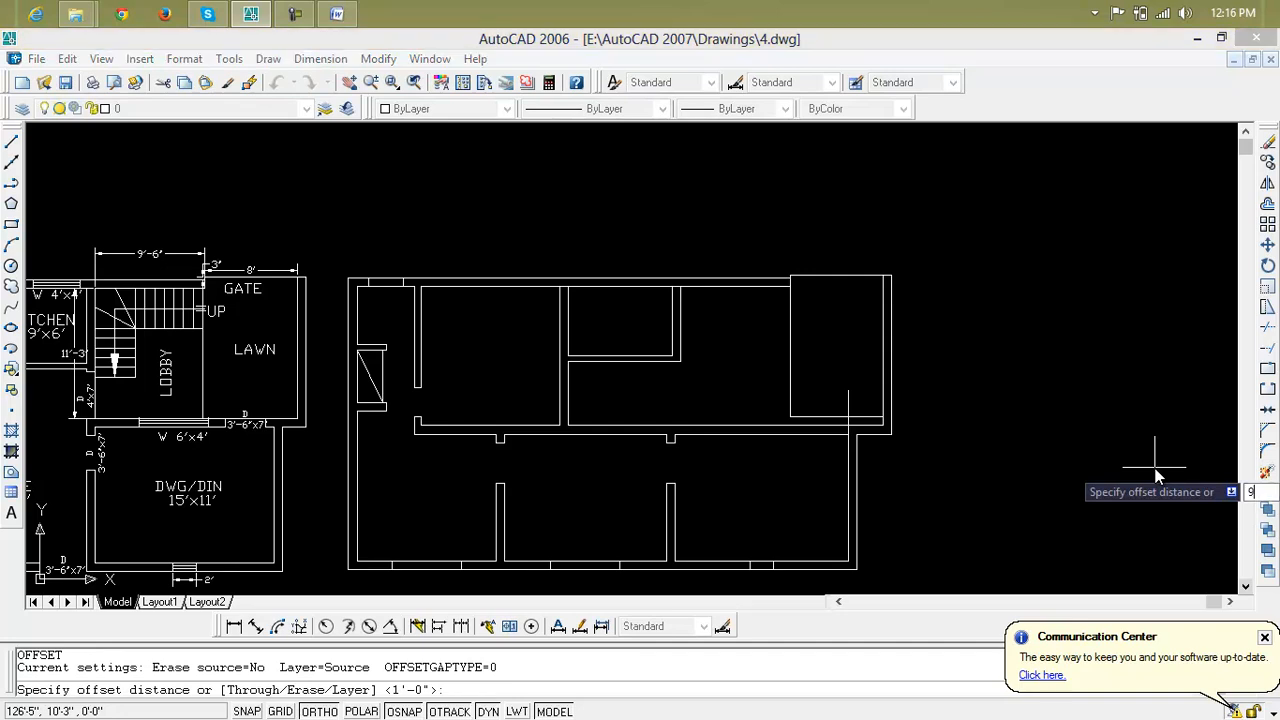
type("\"")
key("Return")
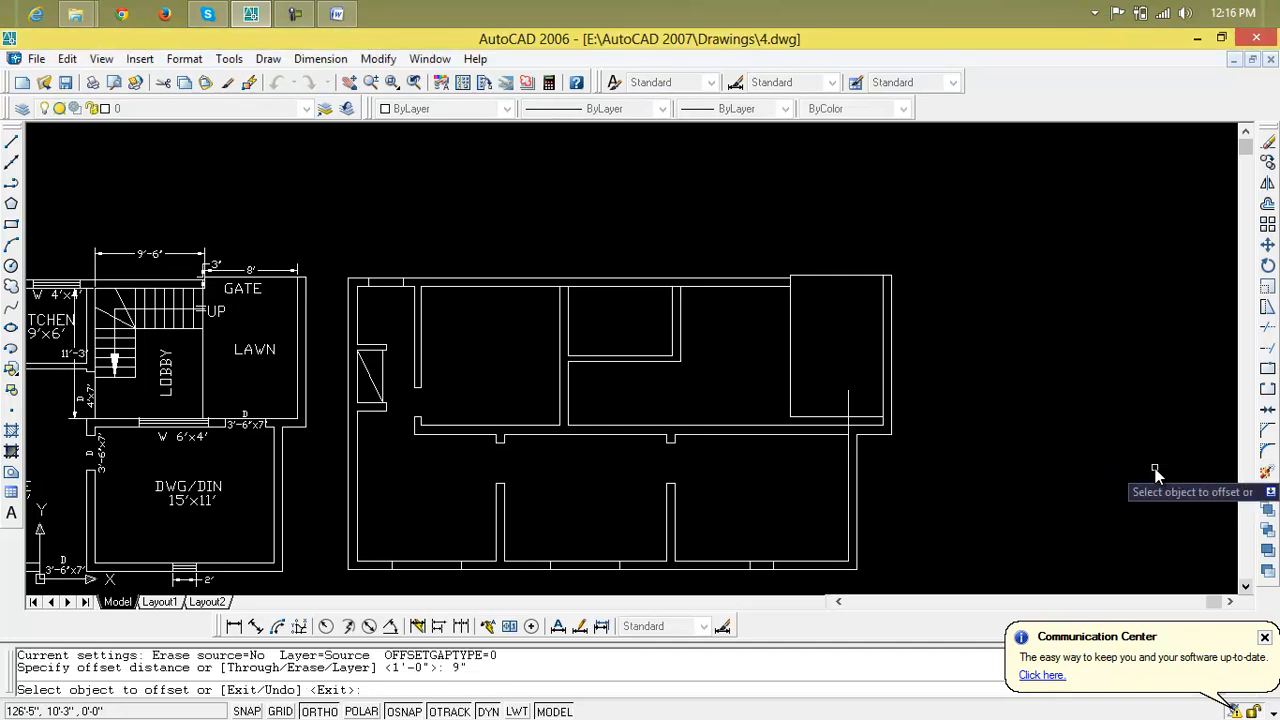
left_click(849, 405)
left_click(849, 405)
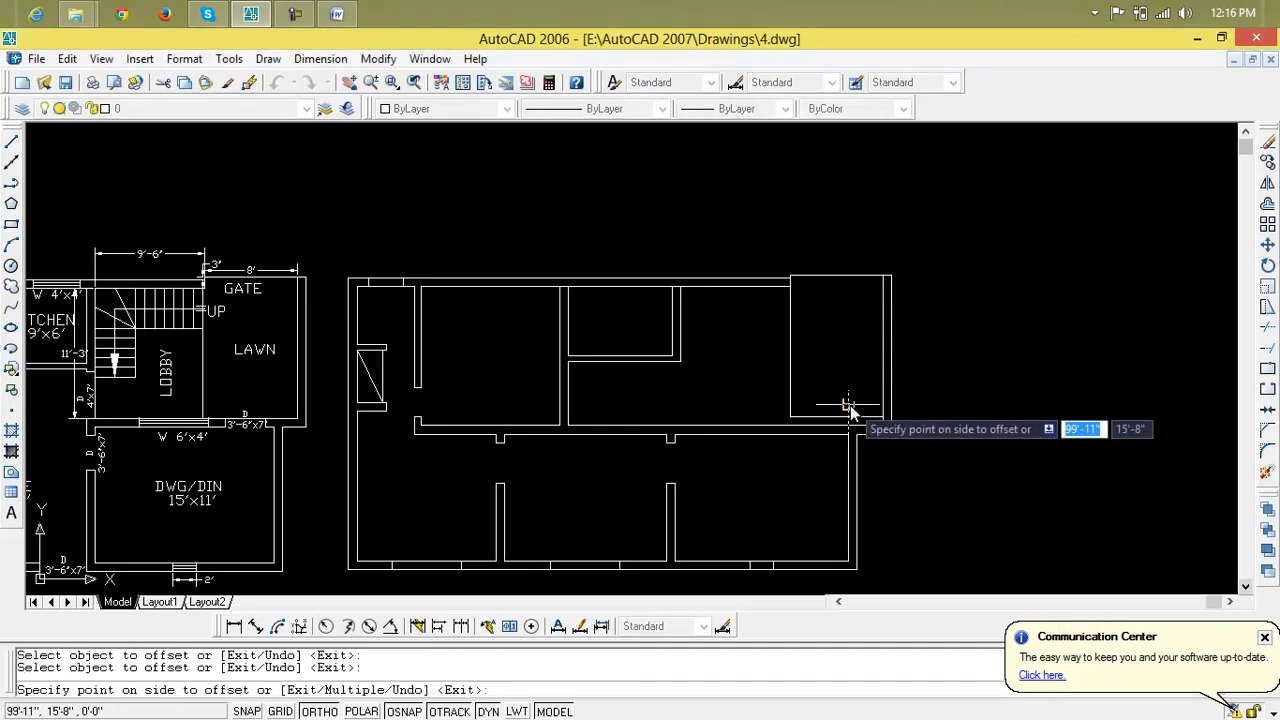
left_click(842, 412)
key("Escape")
key("Escape")
Step: Offset the jamb guide 3'6" further into the room to mark the second jamb, and erase the original corner guide line
type("o")
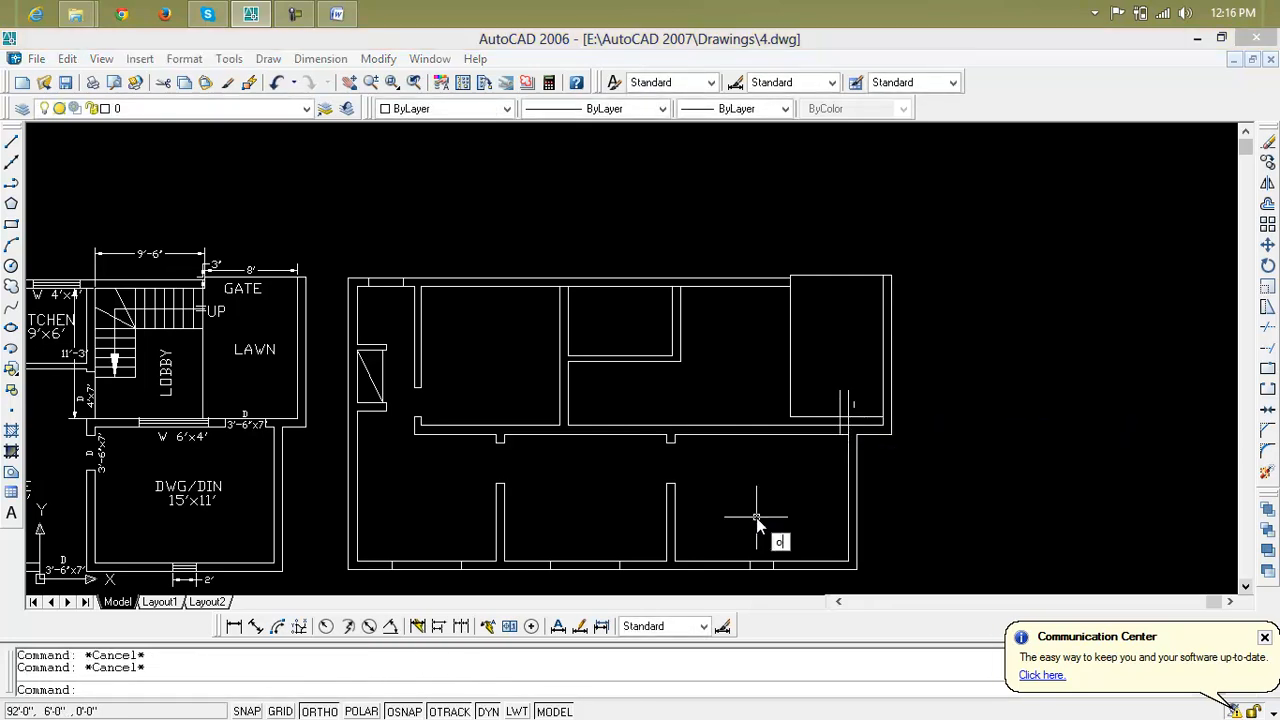
key("Return")
type("3'6")
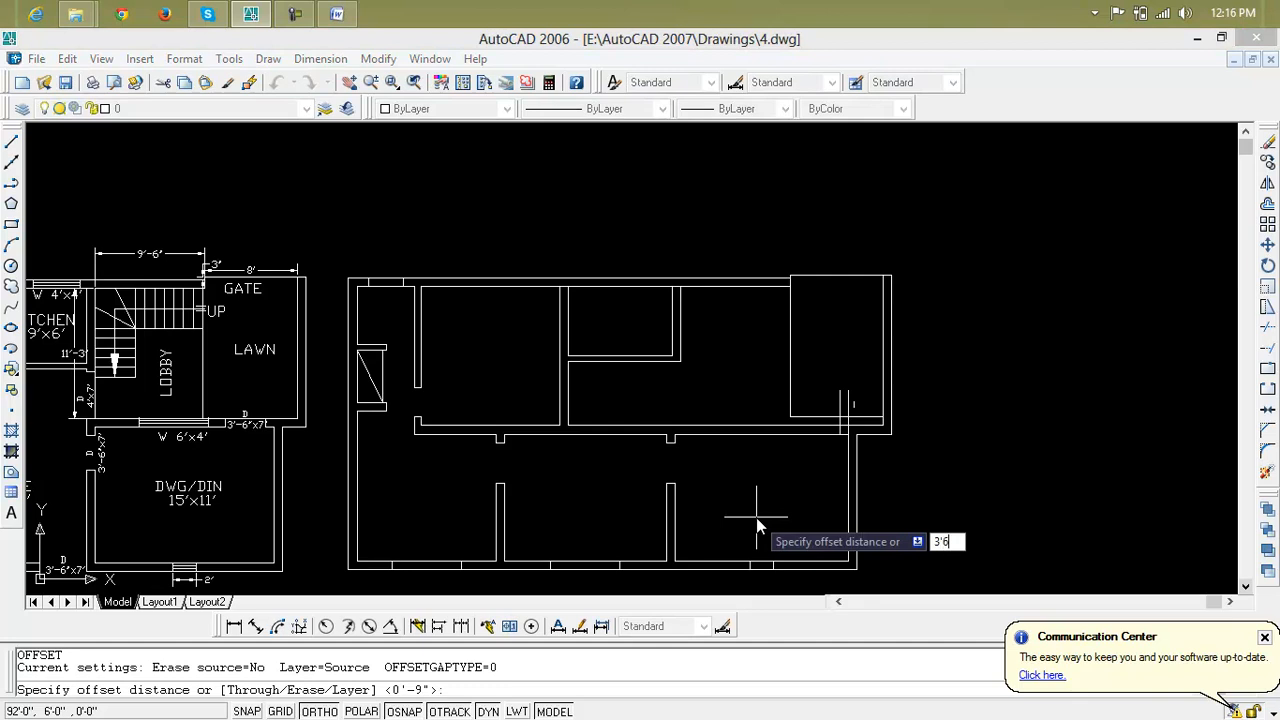
key("Return")
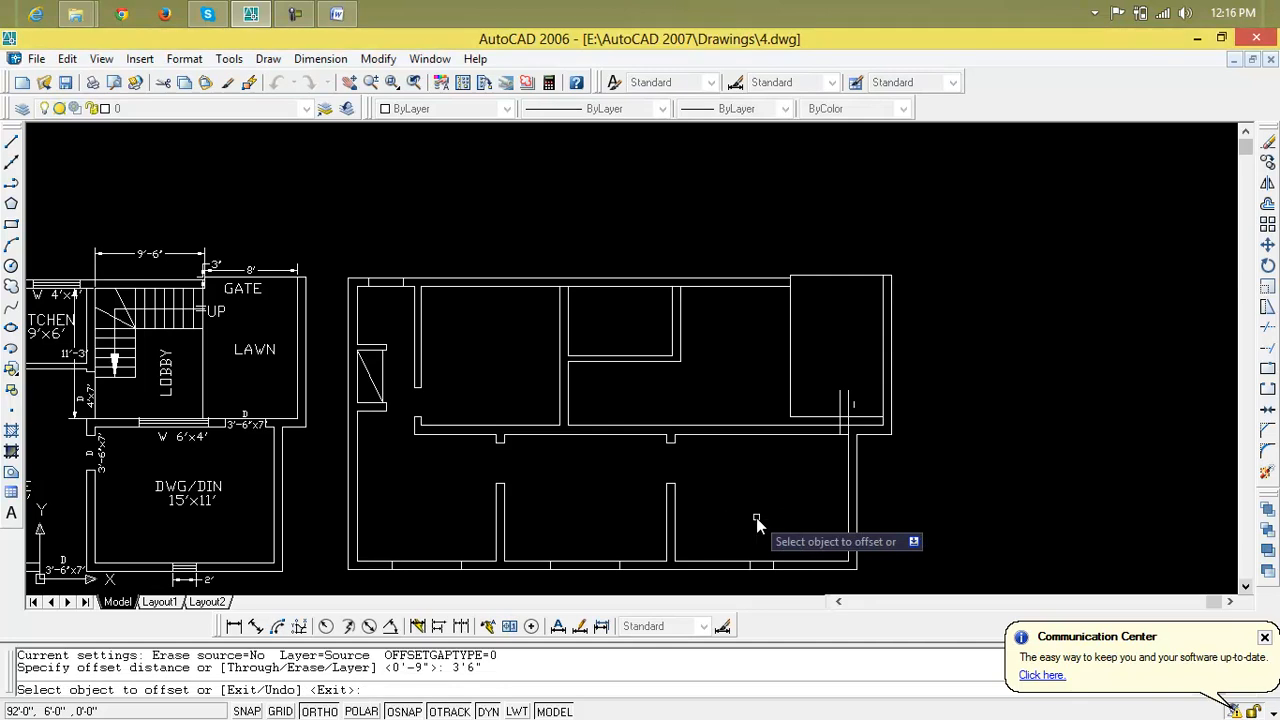
left_click(838, 400)
left_click(831, 405)
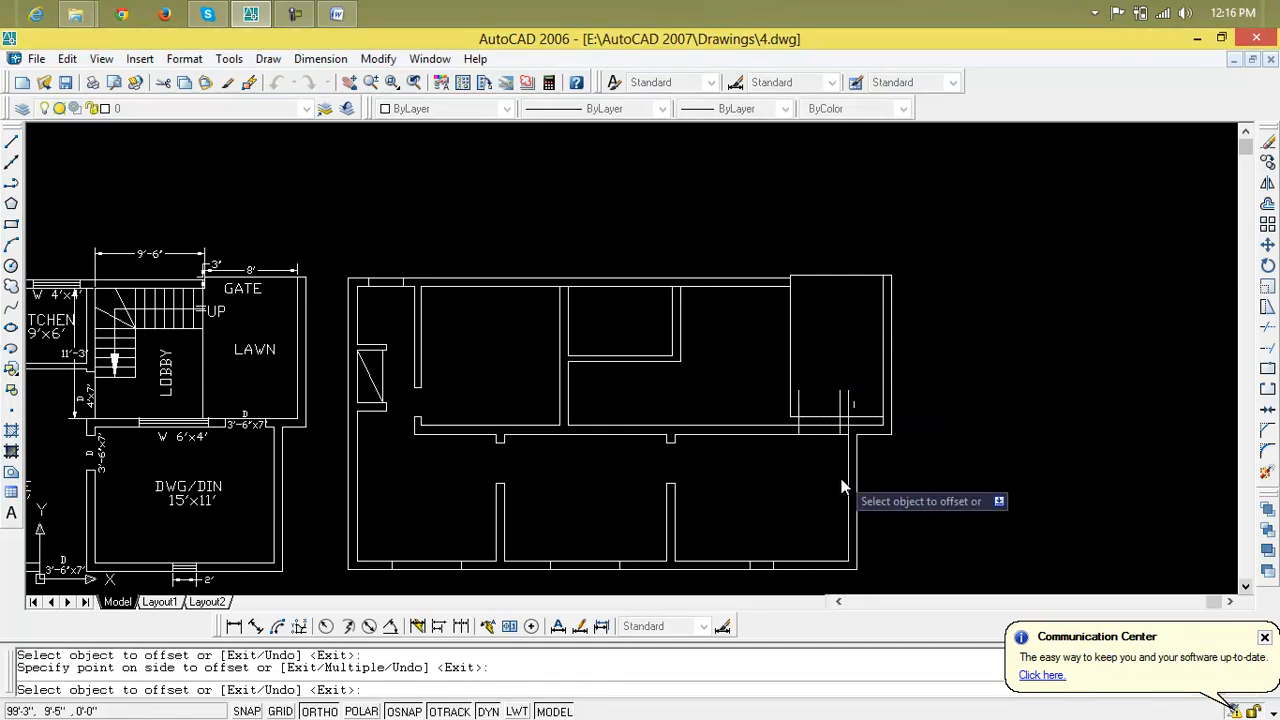
key("Escape")
key("Escape")
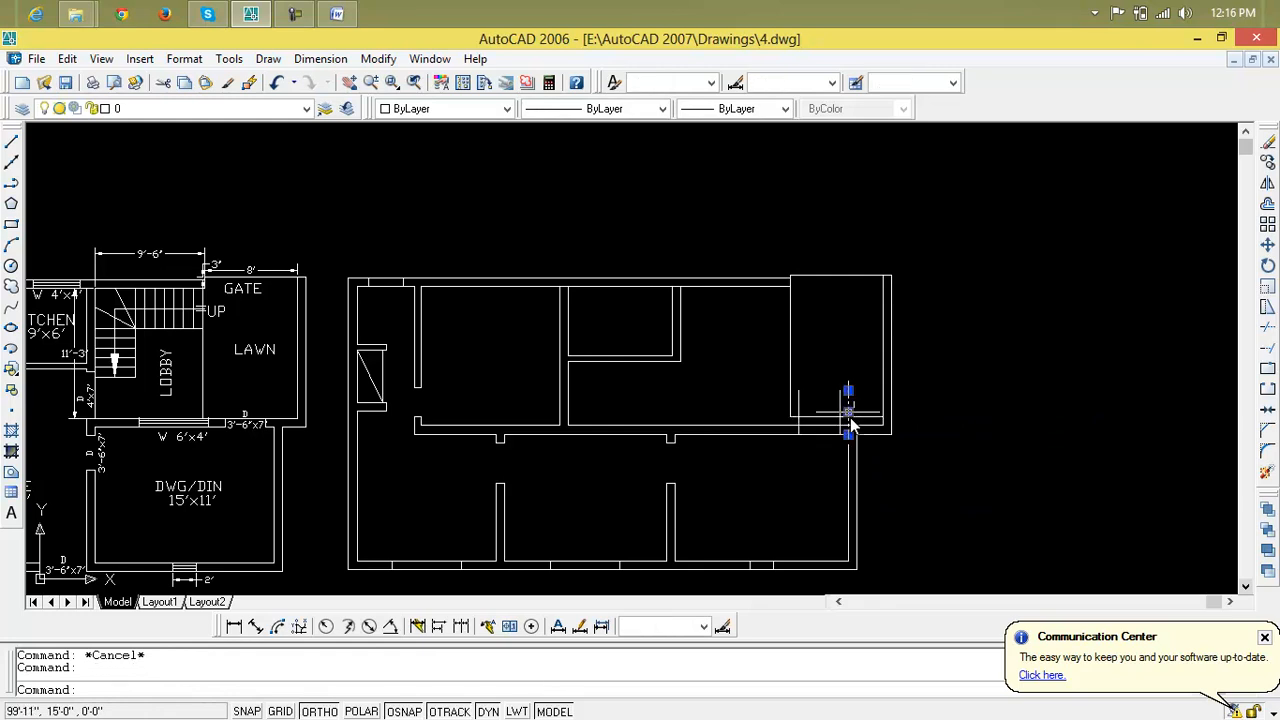
key("Delete")
Step: Trim the wall between the two jamb guides and the guides' excess ends to form the DWG/DIN–lawn door opening
scroll(838, 428, "up", 3)
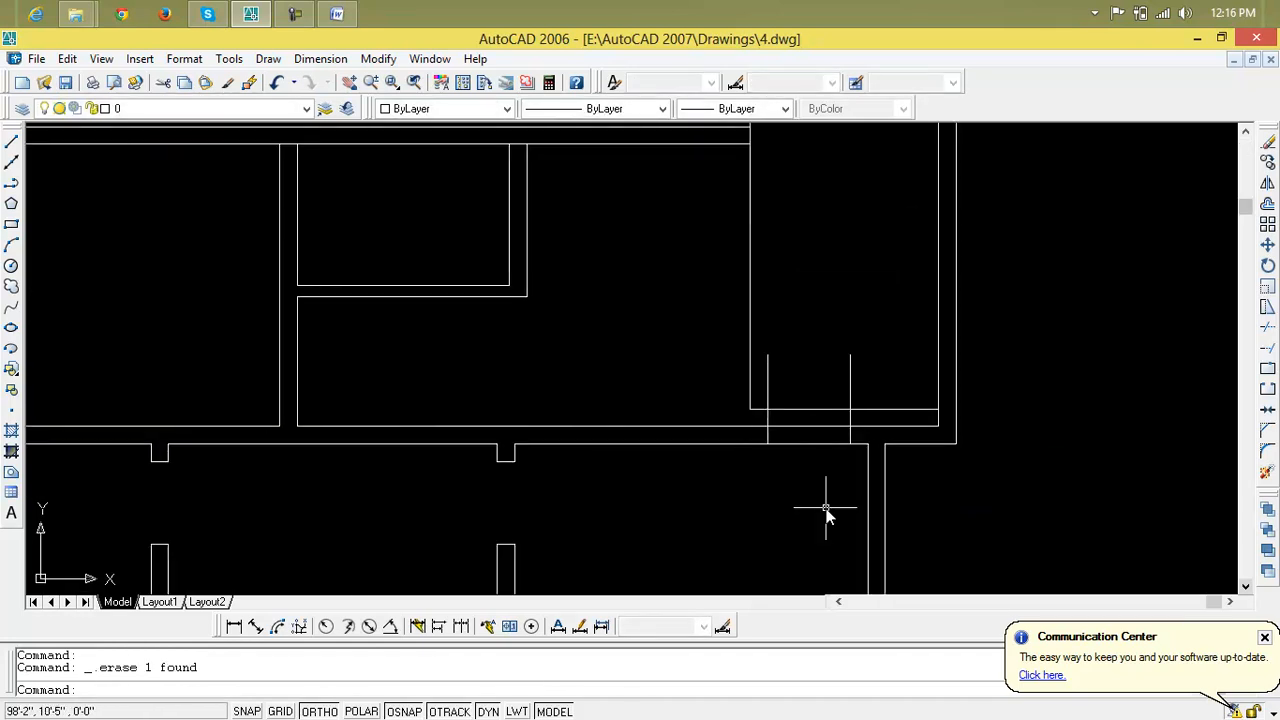
type("tr")
key("Return")
key("Return")
left_click(815, 455)
left_click(825, 414)
left_click(849, 400)
left_click(767, 402)
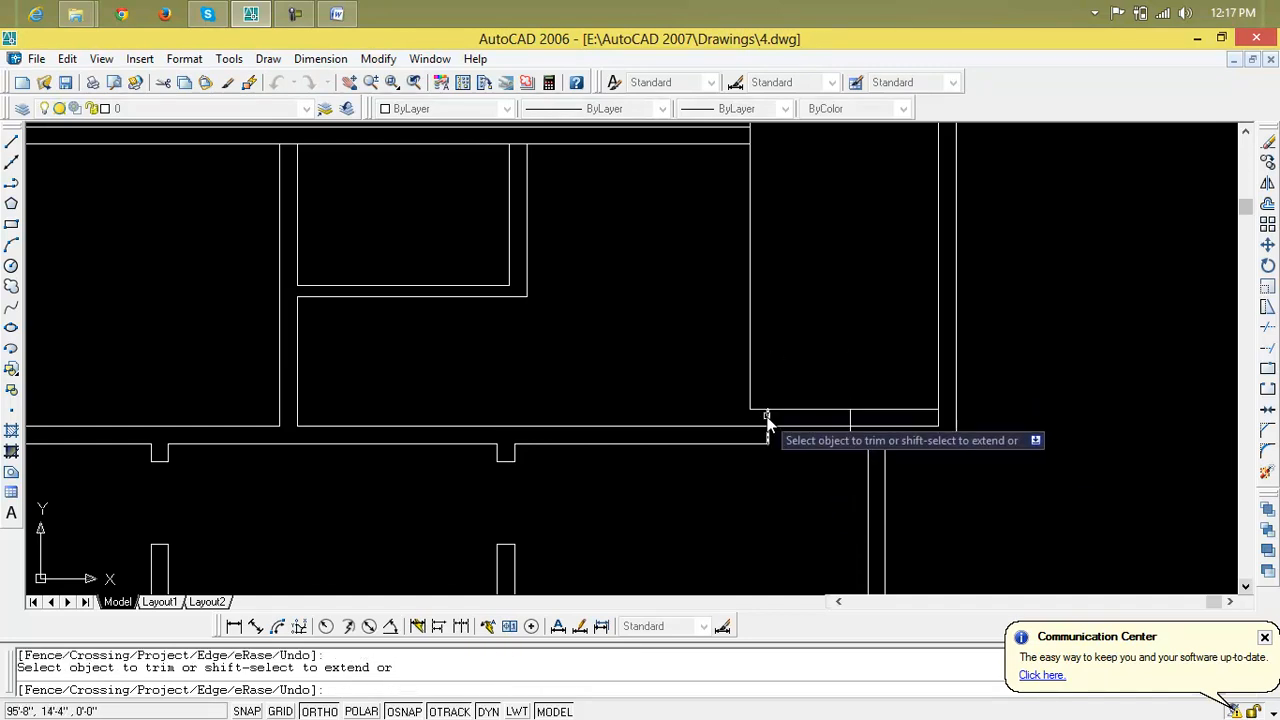
left_click(849, 418)
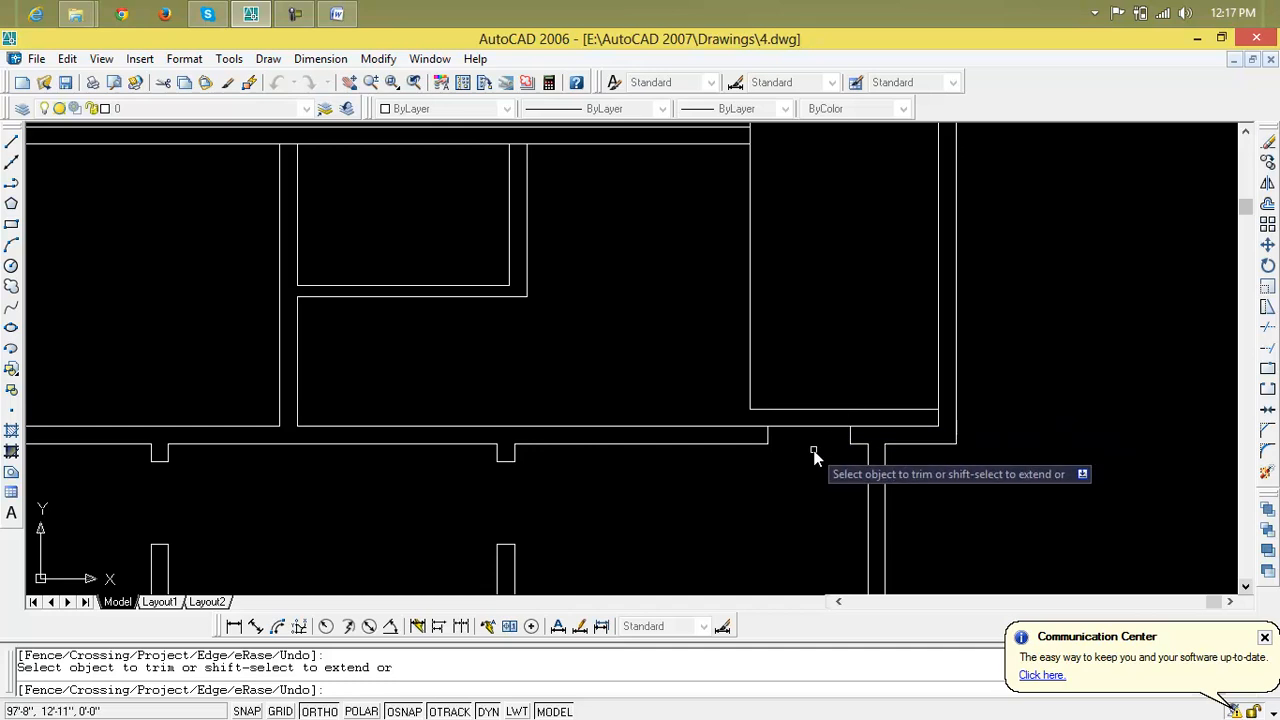
Step: Draw a short vertical guide line up from where the kitchen's lower wall meets the bedroom–kitchen wall
scroll(817, 445, "down", 4)
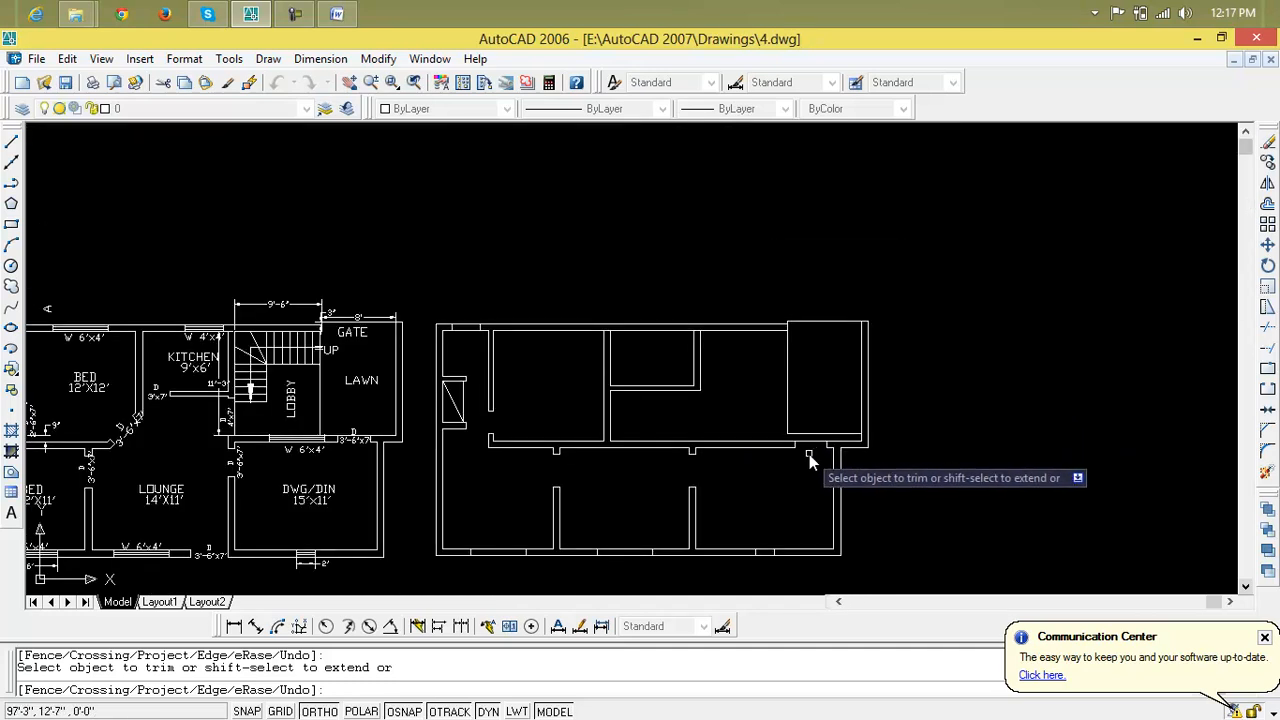
middle_click_drag(807, 456, 815, 451)
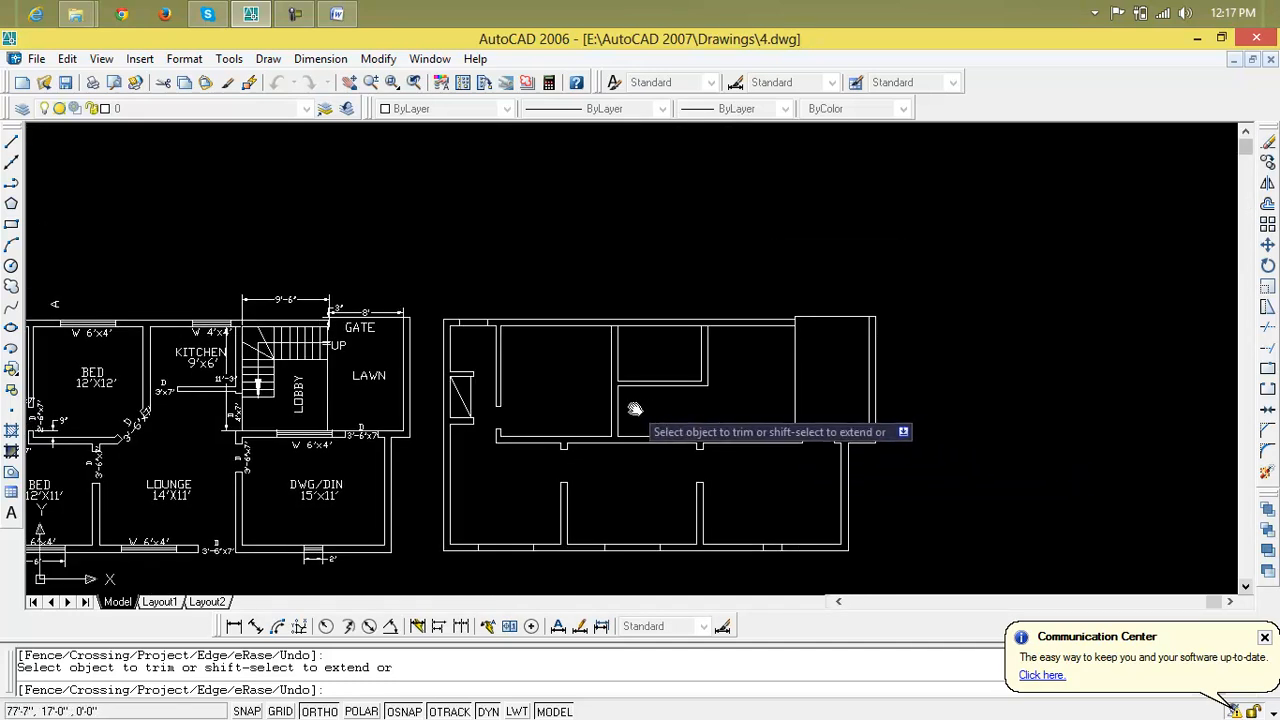
middle_click_drag(635, 409, 731, 420)
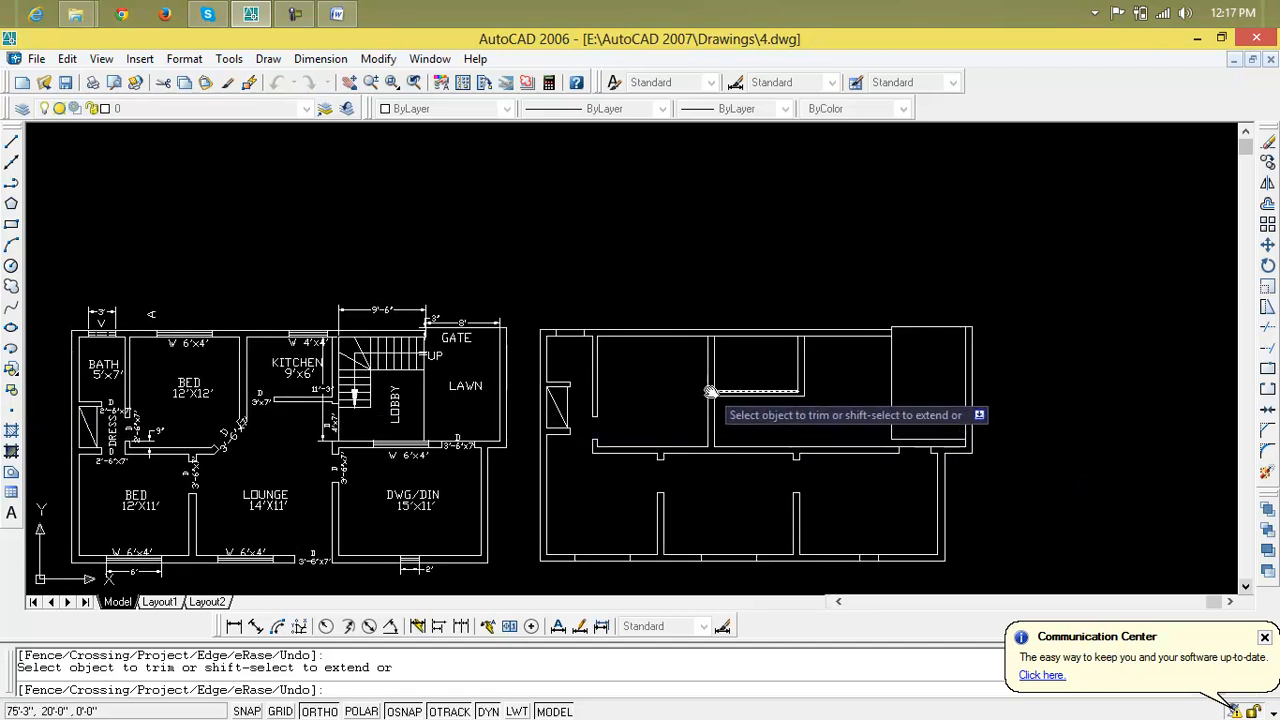
scroll(710, 389, "up", 2)
key("Escape")
middle_click_drag(709, 389, 731, 391)
key("Escape")
key("Escape")
type("l")
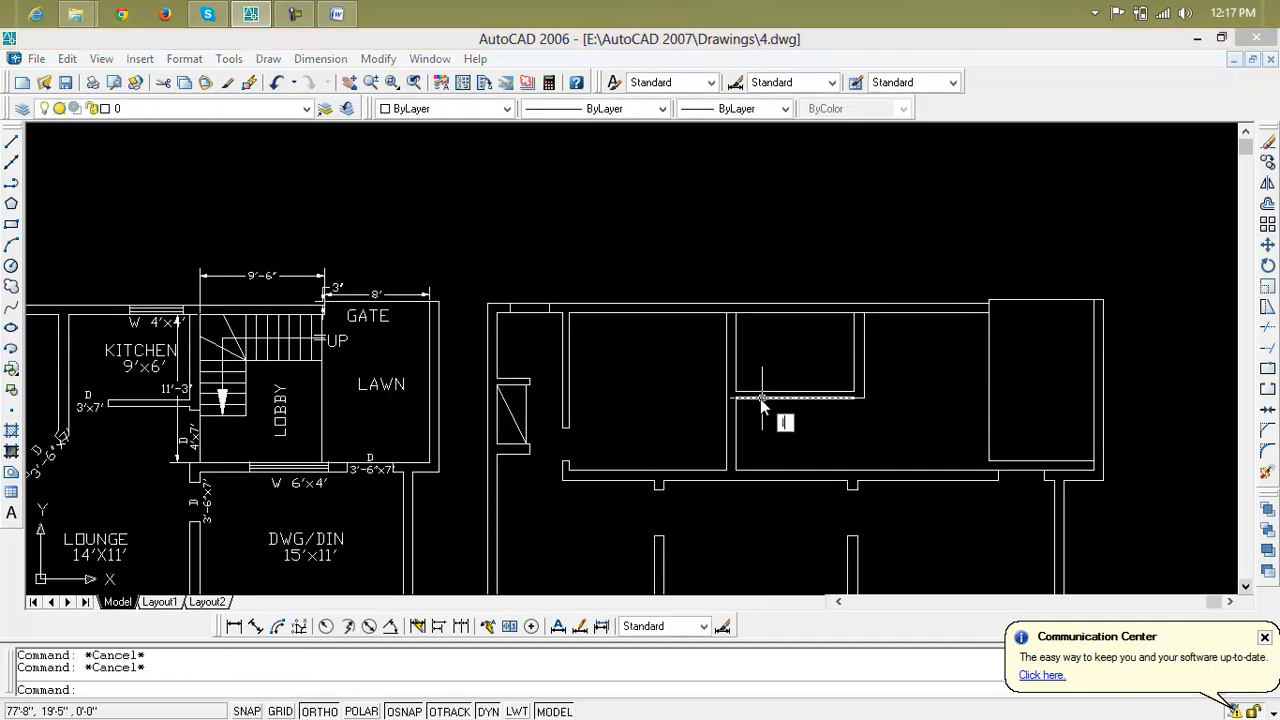
key("Return")
left_click(735, 398)
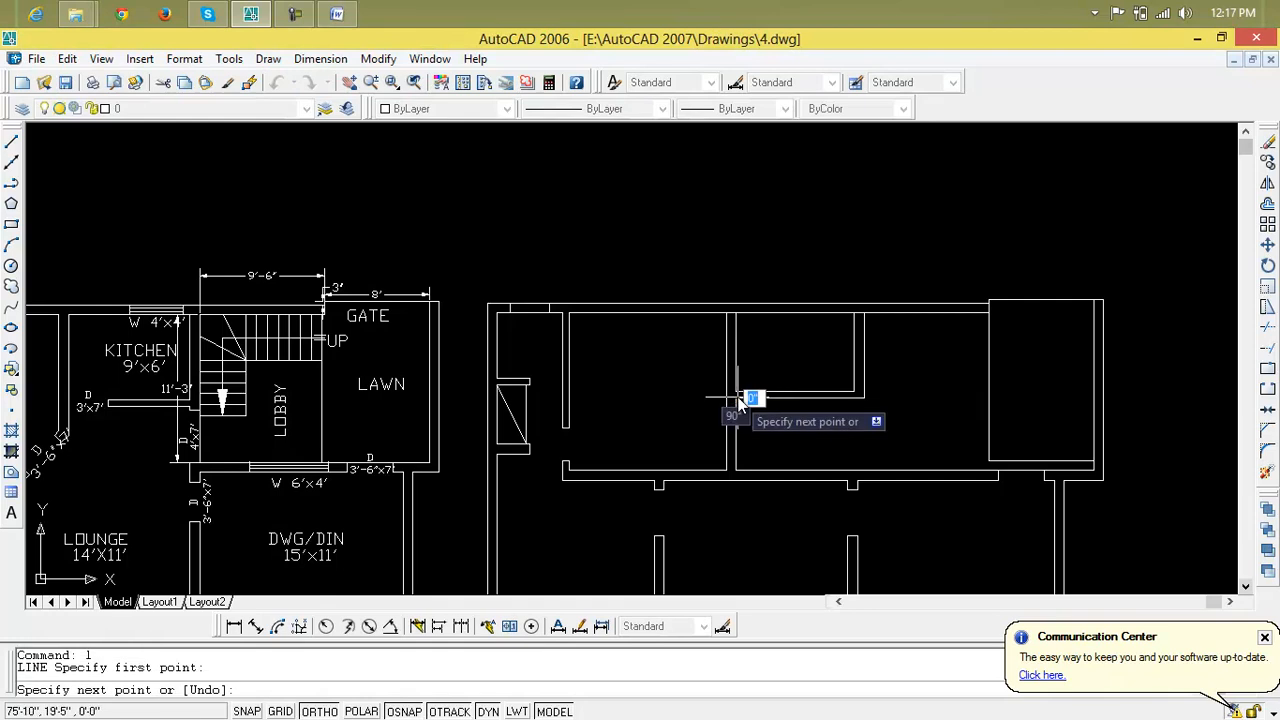
left_click(766, 398)
key("Escape")
key("Escape")
key("Escape")
Step: Offset the kitchen guide line 3'7" along the kitchen's lower wall to mark the far jamb of the door
type("o")
key("Return")
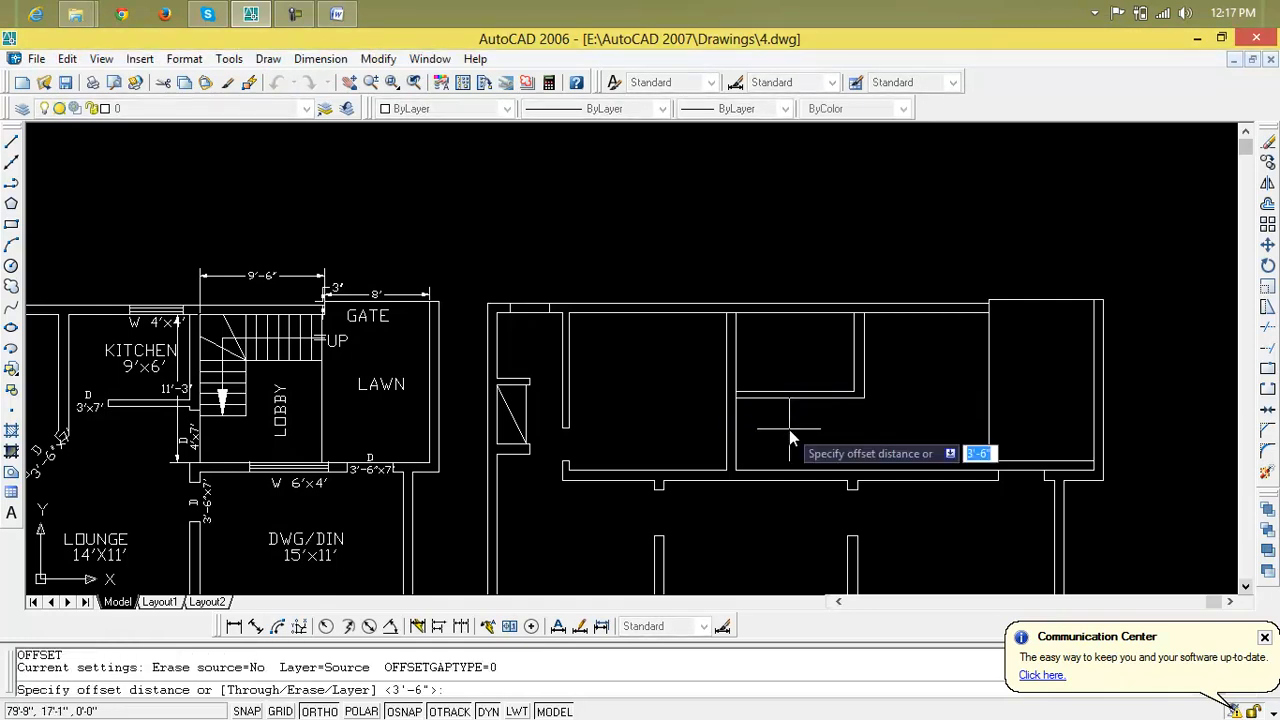
type("3'")
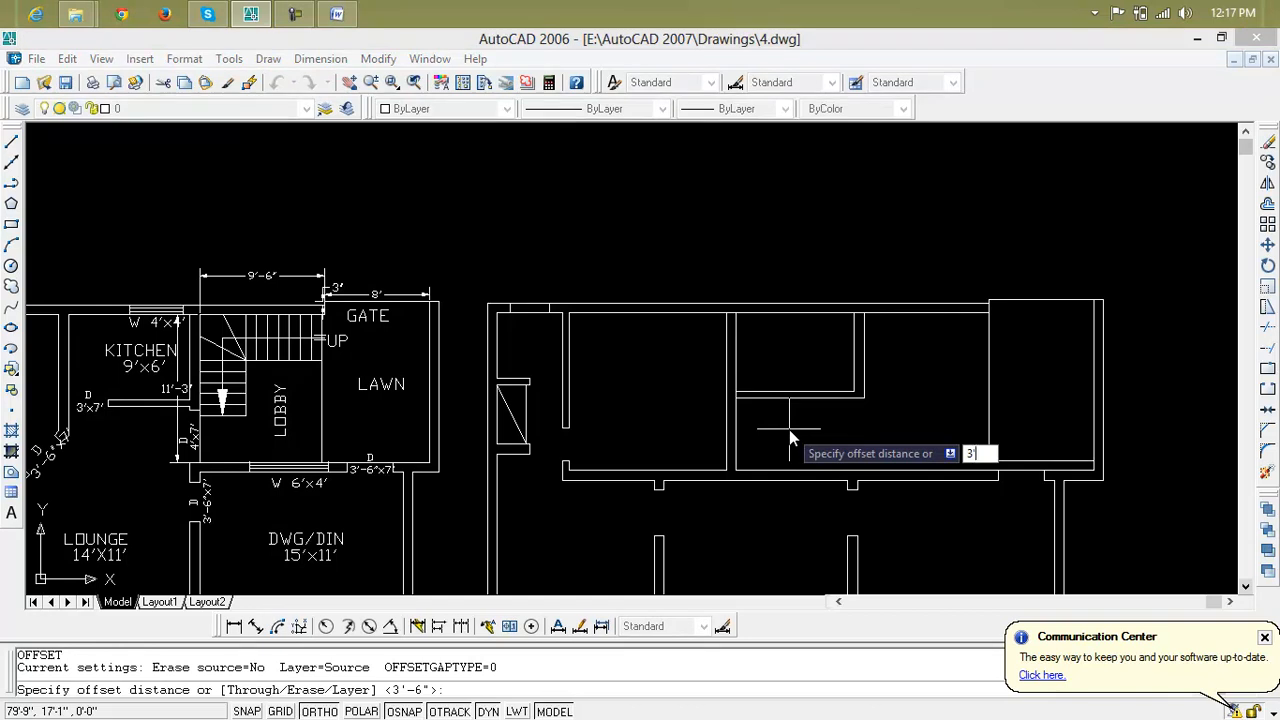
type("7")
key("Return")
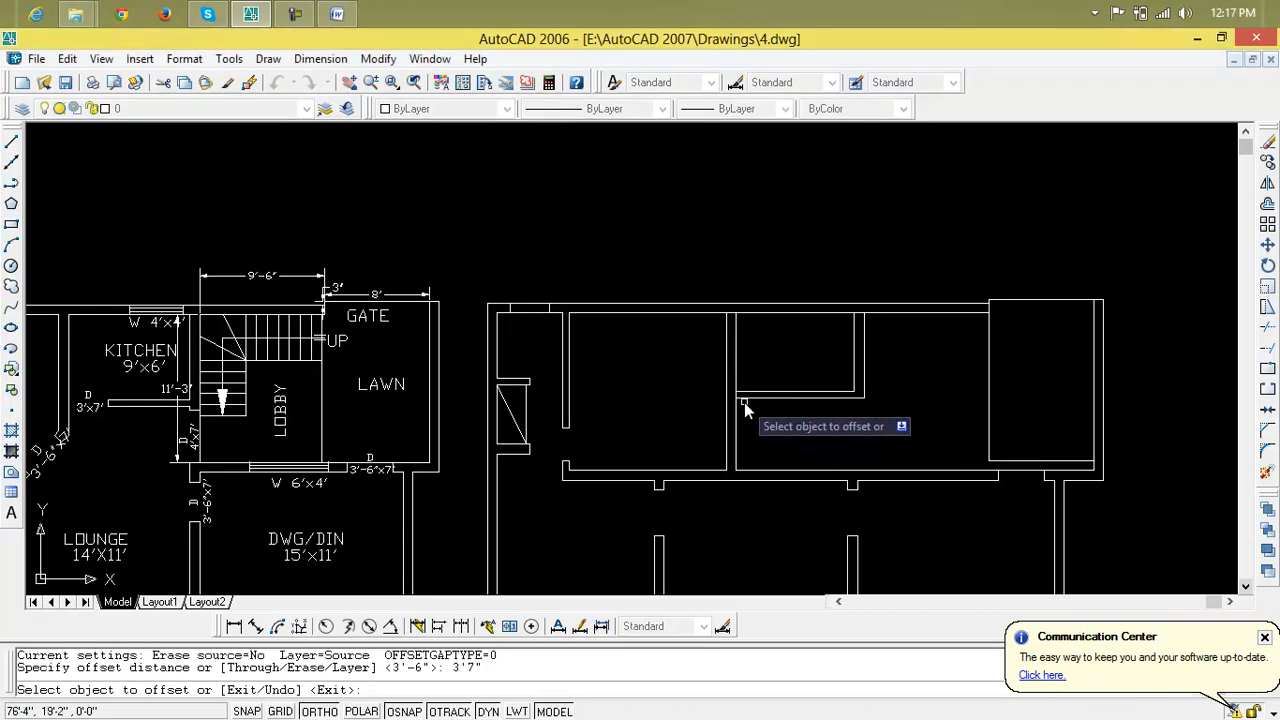
left_click(738, 399)
left_click(806, 444)
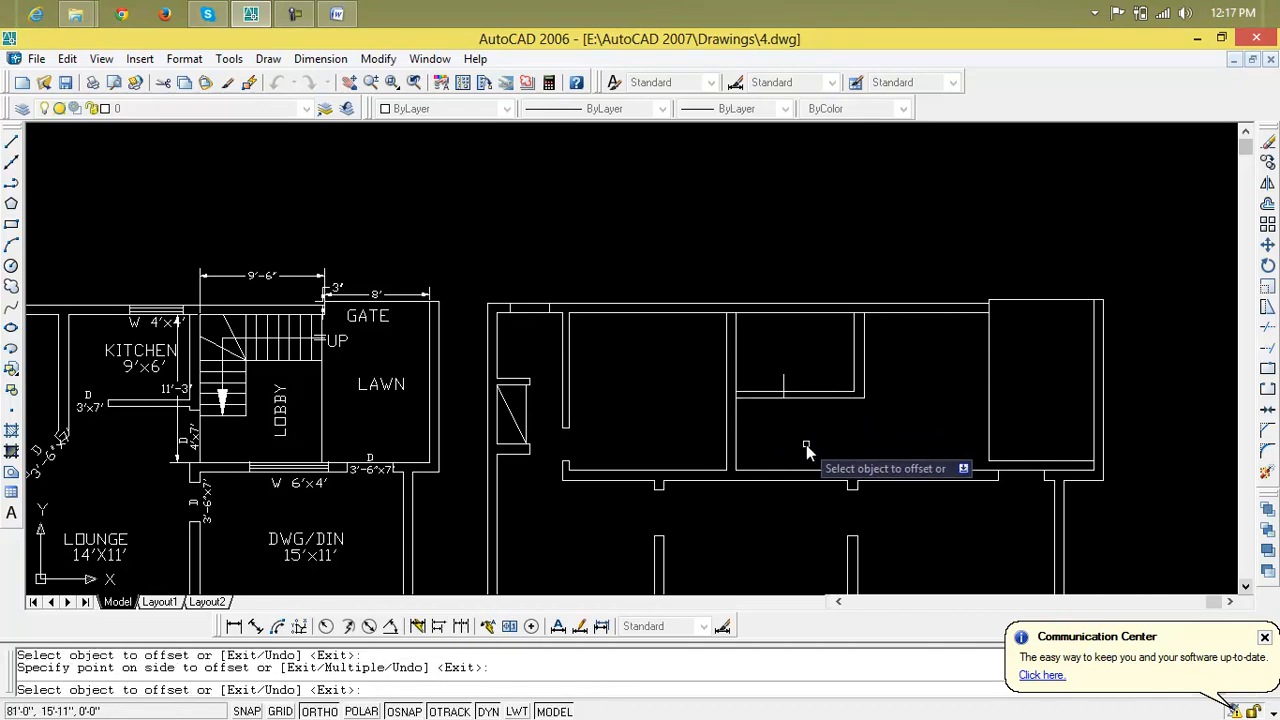
key("Escape")
key("Escape")
Step: Trim the kitchen's lower wall lines up to the jamb guide and remove the guide's excess end to open the kitchen door
type("tr")
key("Return")
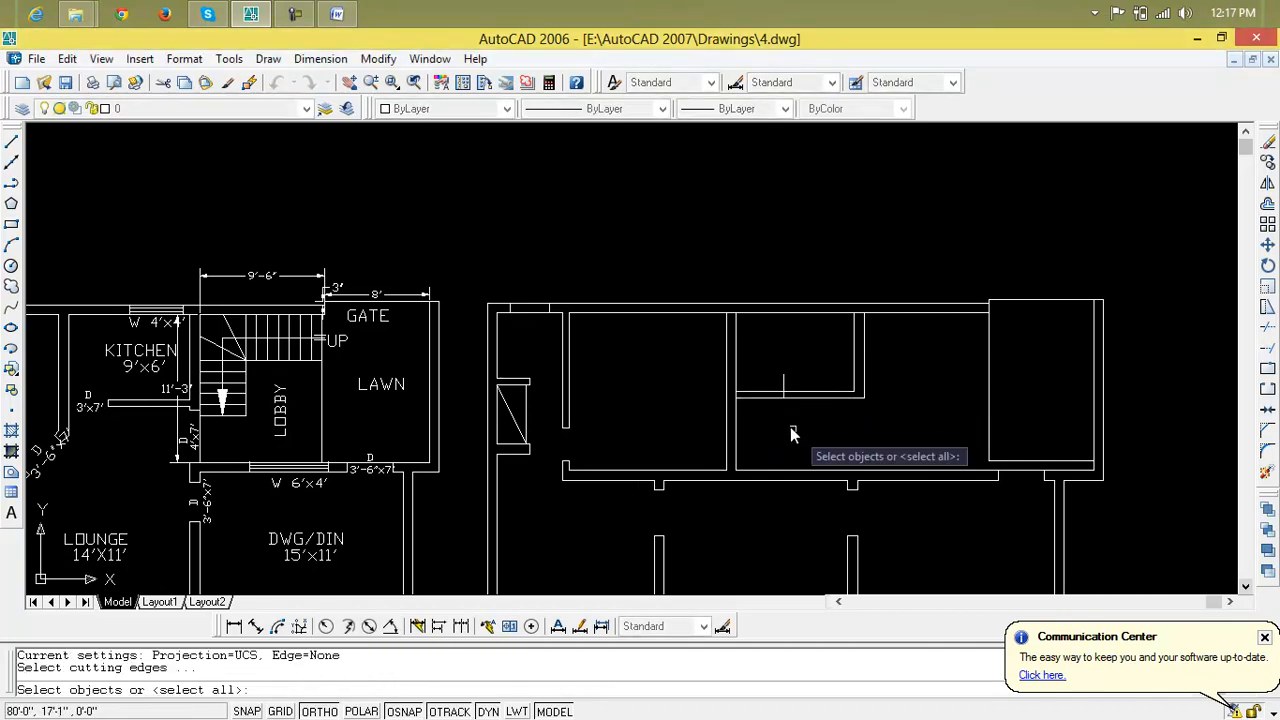
key("Return")
left_click(766, 391)
left_click(761, 404)
left_click(783, 388)
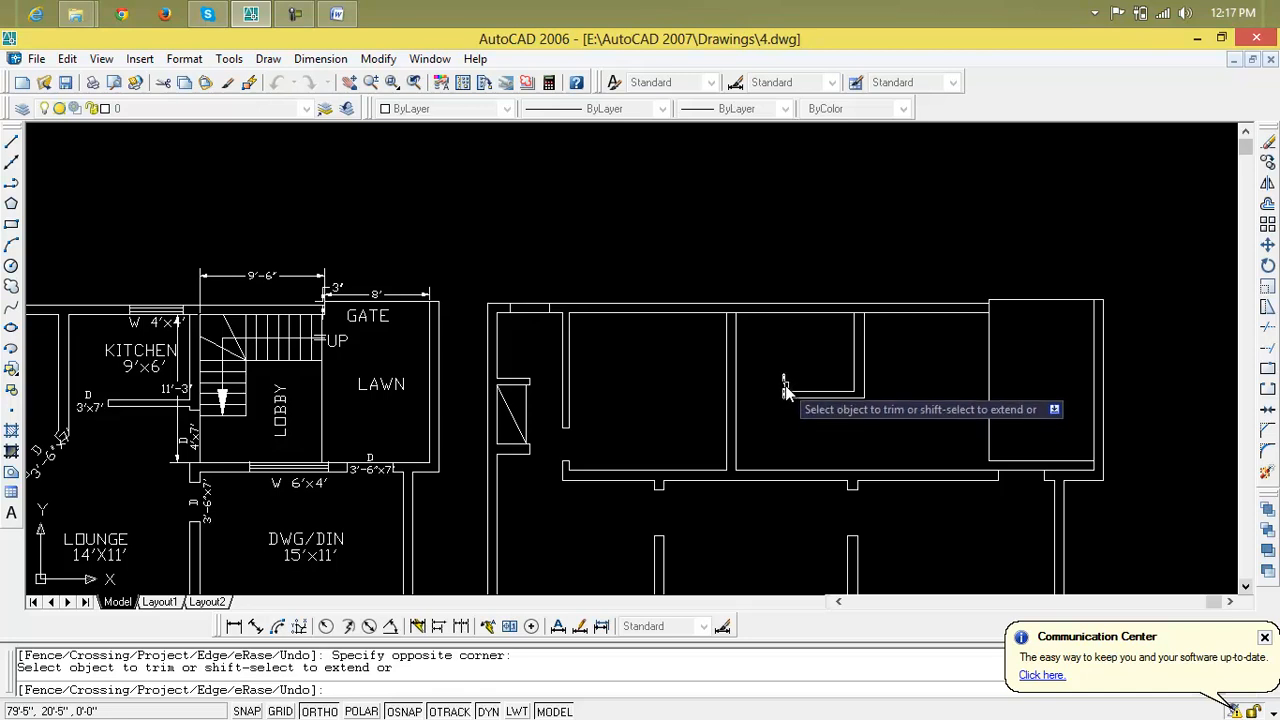
key("Escape")
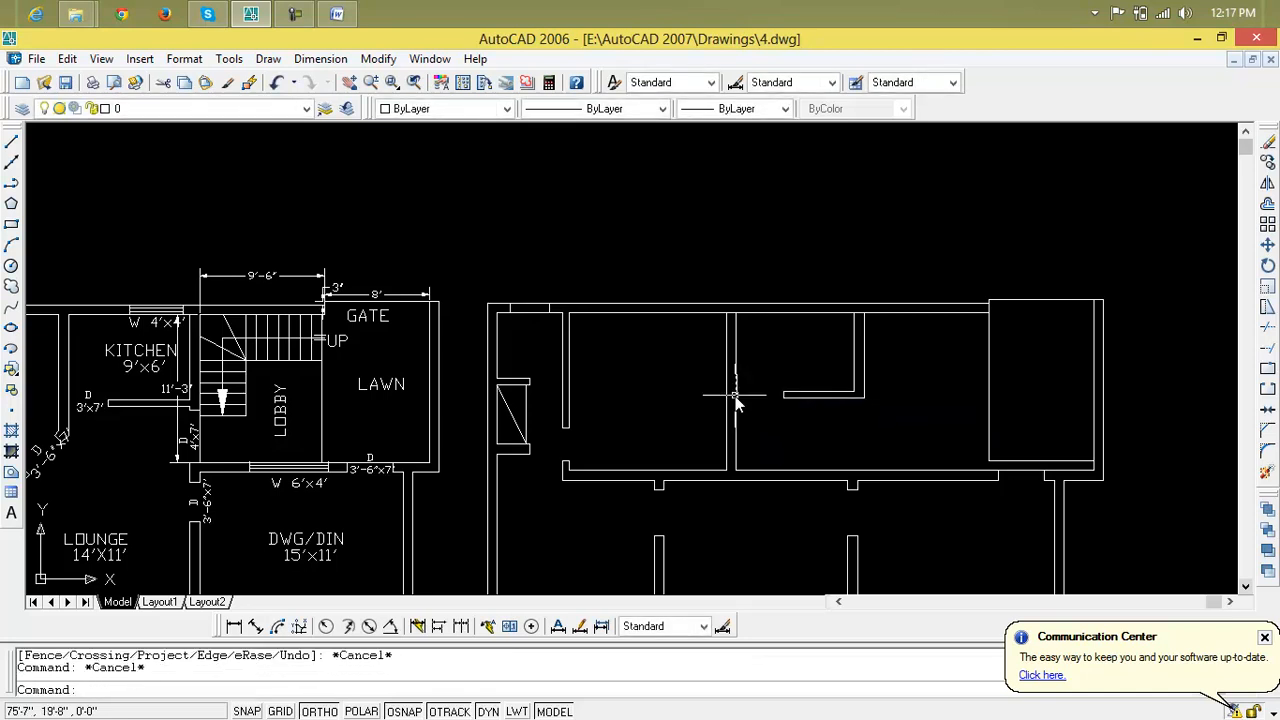
Step: Try erasing the short line on the bedroom–kitchen wall at the kitchen door opening, and undo the erase
left_click(735, 398)
key("Delete")
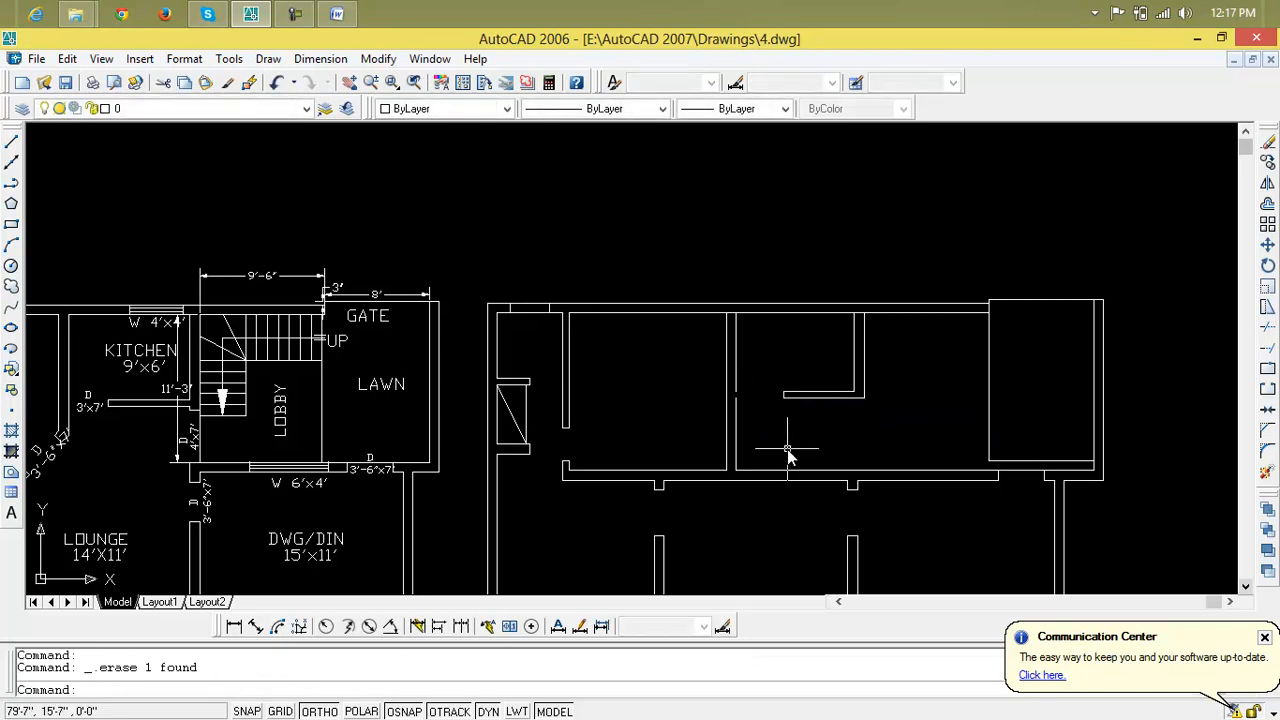
key("ctrl+z")
Step: Draw a vertical guide line from the kitchen's inner corner at the lobby wall up through the outer wall
scroll(788, 455, "down", 2)
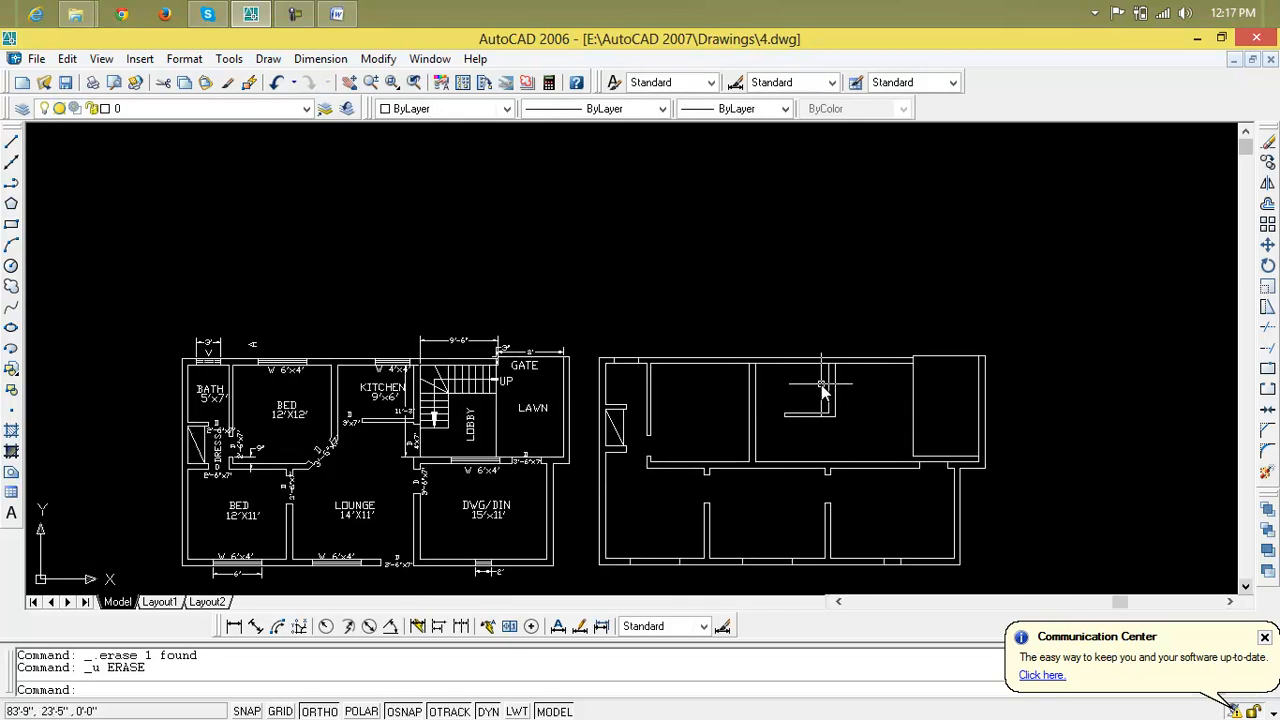
scroll(822, 392, "up", 1)
middle_click_drag(820, 386, 835, 398)
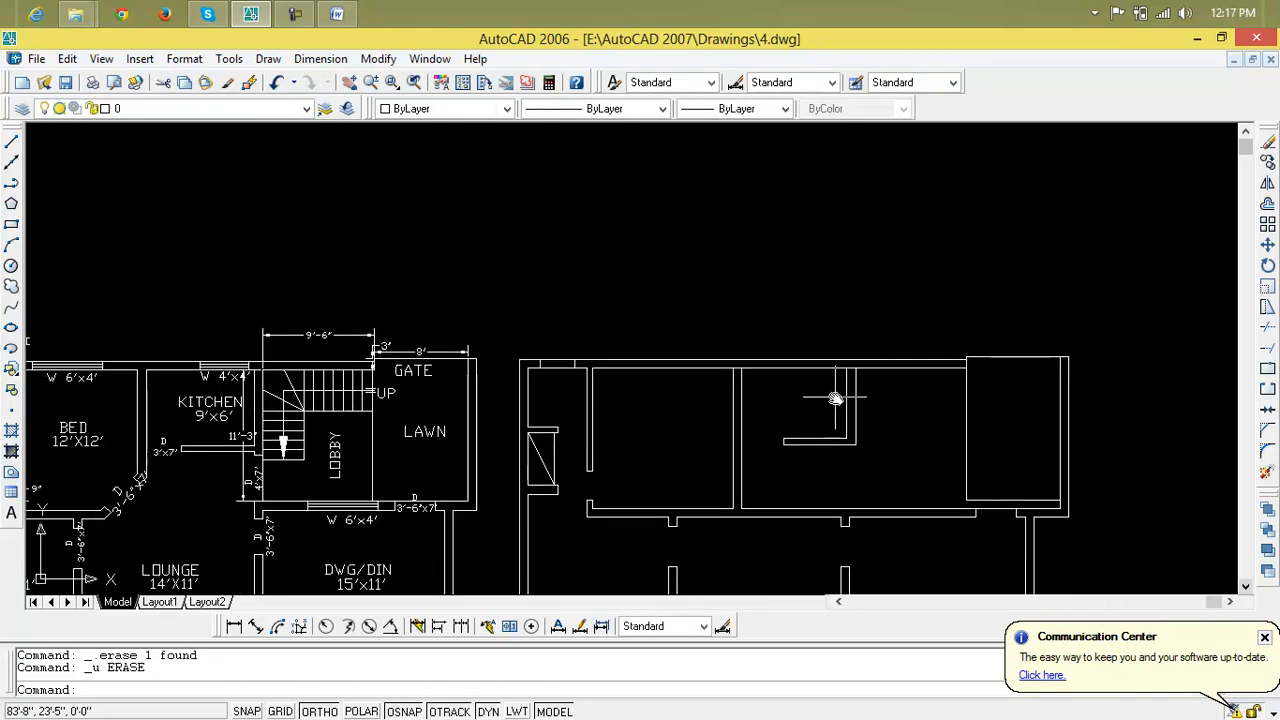
scroll(855, 393, "up", 3)
scroll(852, 388, "down", 2)
middle_click_drag(852, 388, 862, 390)
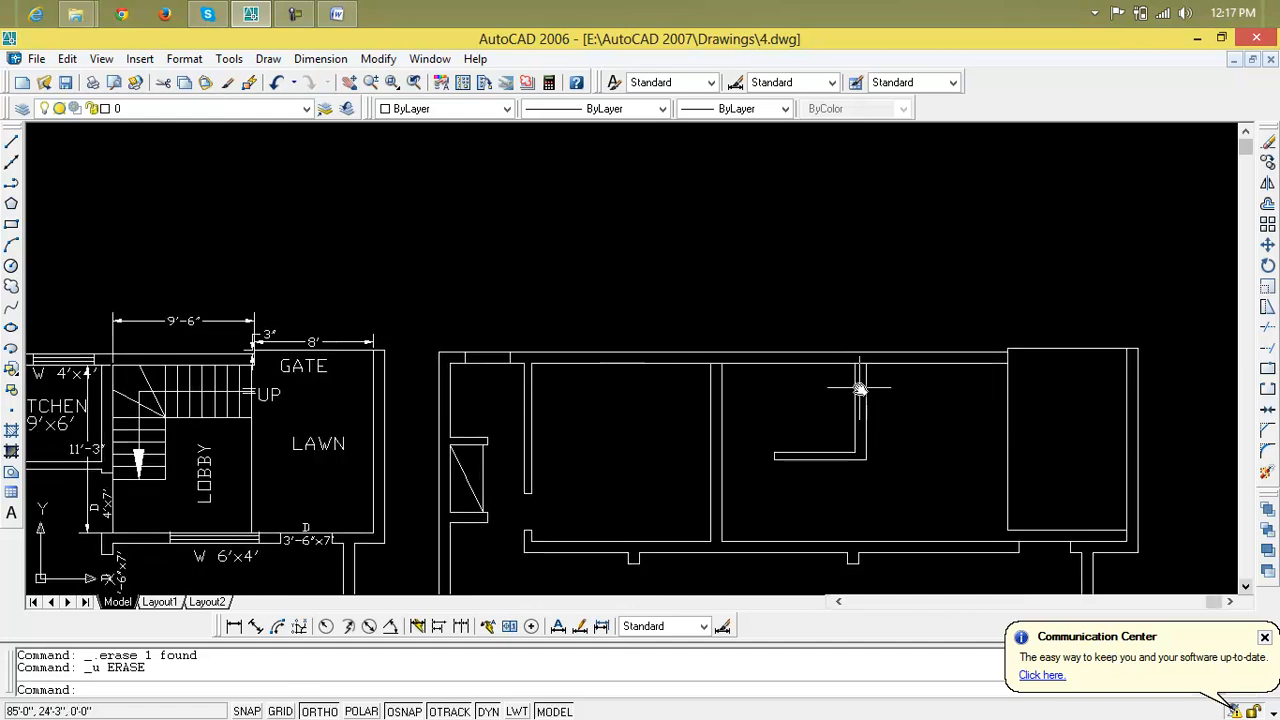
scroll(860, 388, "up", 2)
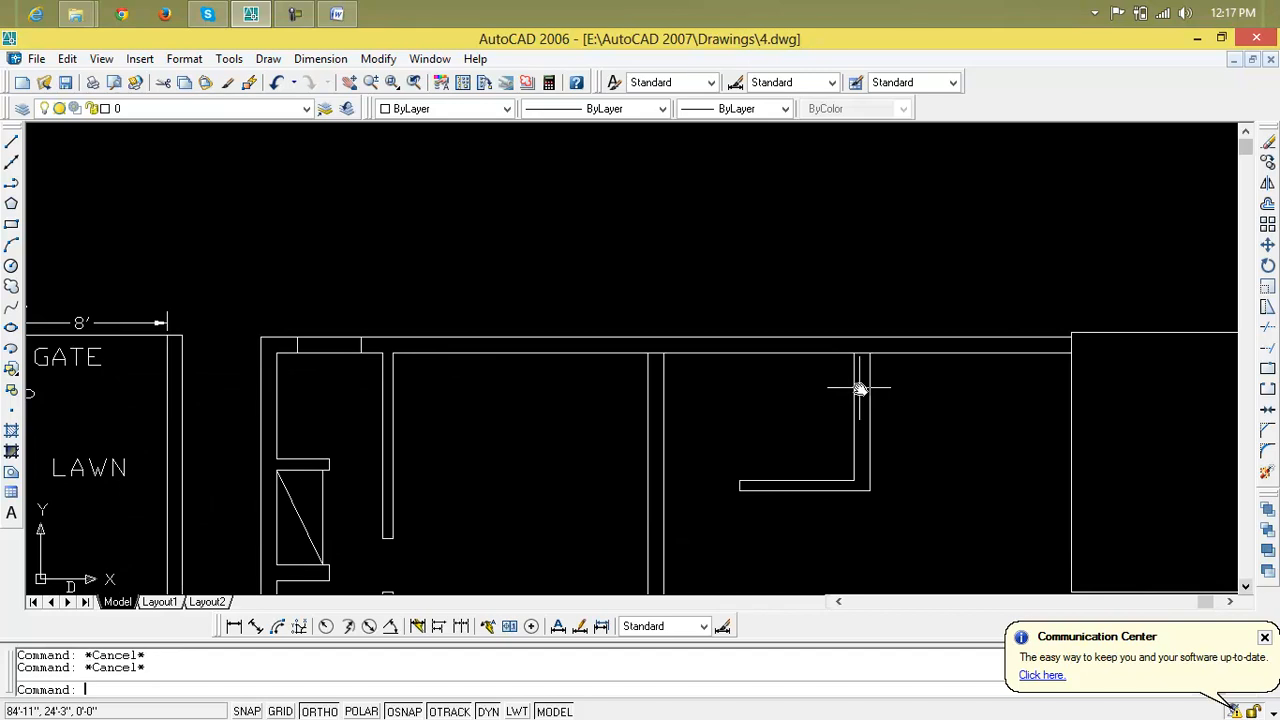
type("l")
key("Return")
left_click(854, 354)
left_click(854, 309)
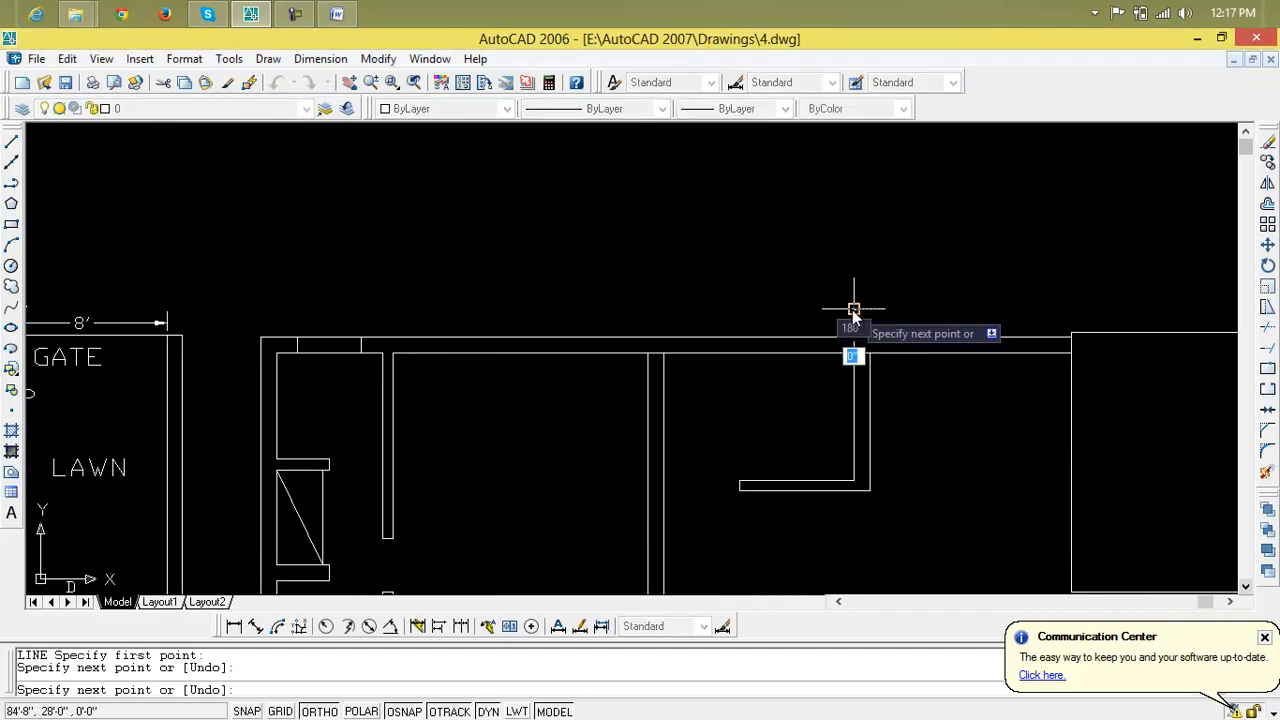
key("Escape")
key("Escape")
key("Escape")
Step: Offset the outer-wall guide line 4" toward the kitchen's interior to mark the near edge of the kitchen window
type("o")
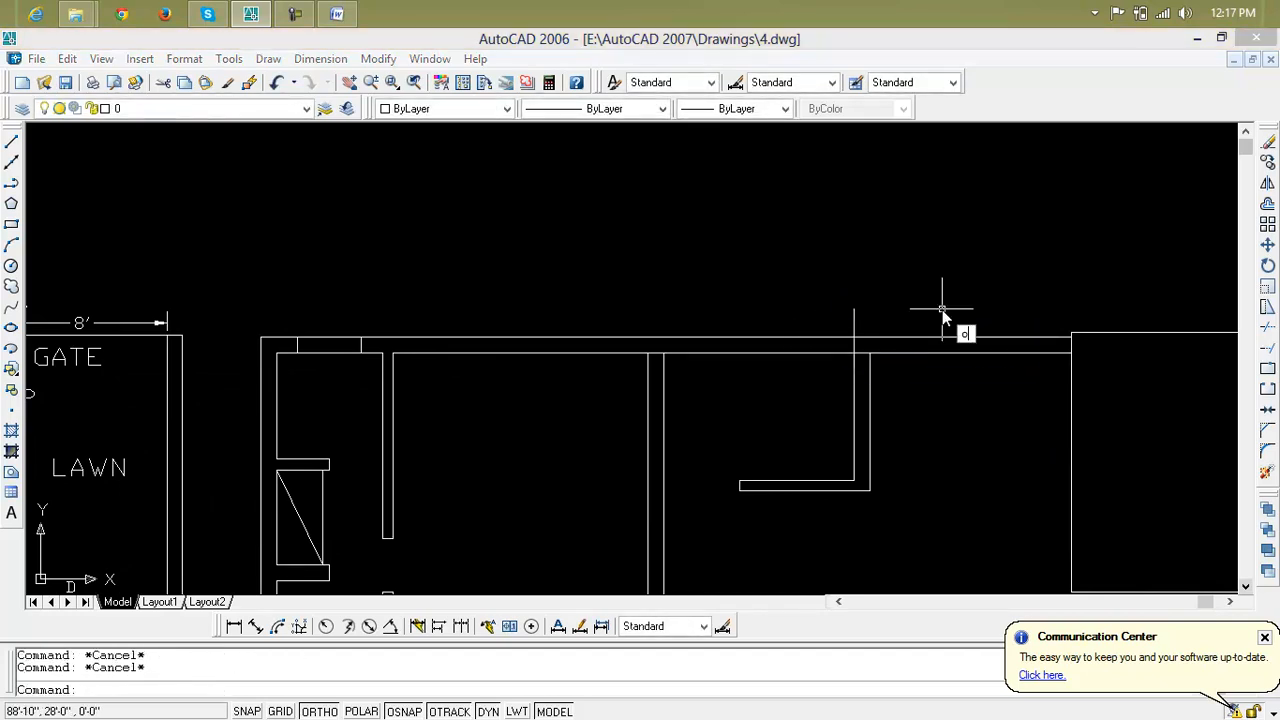
key("Return")
type("4")
key("Return")
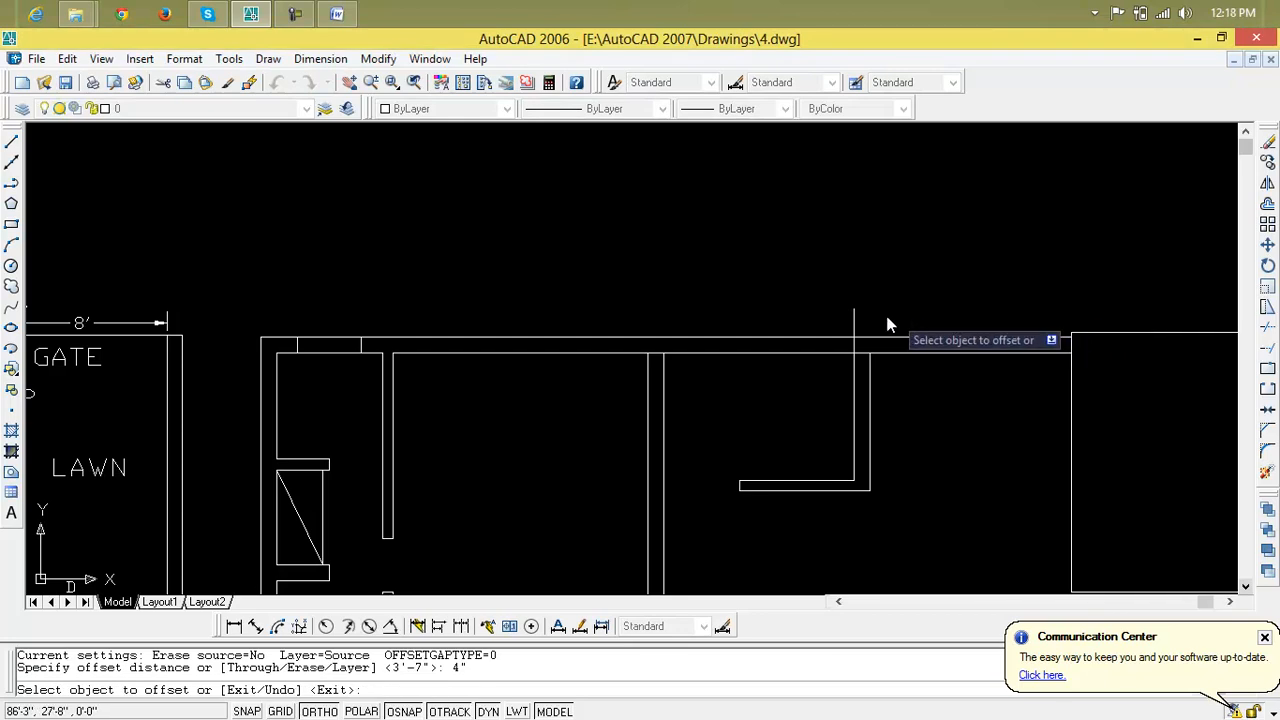
left_click(853, 320)
left_click(843, 325)
mouse_move(777, 346)
middle_mouse_down()
mouse_move(1023, 340)
mouse_move(1093, 355)
middle_mouse_up()
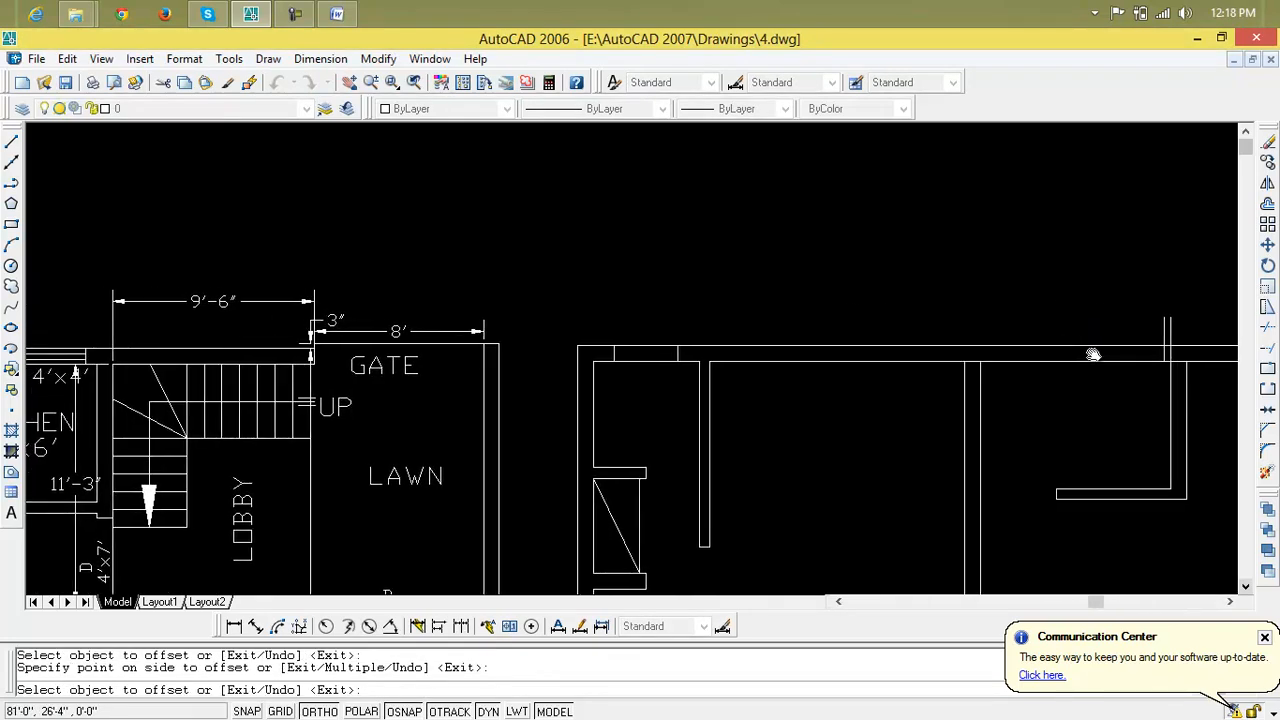
scroll(1091, 354, "down", 2)
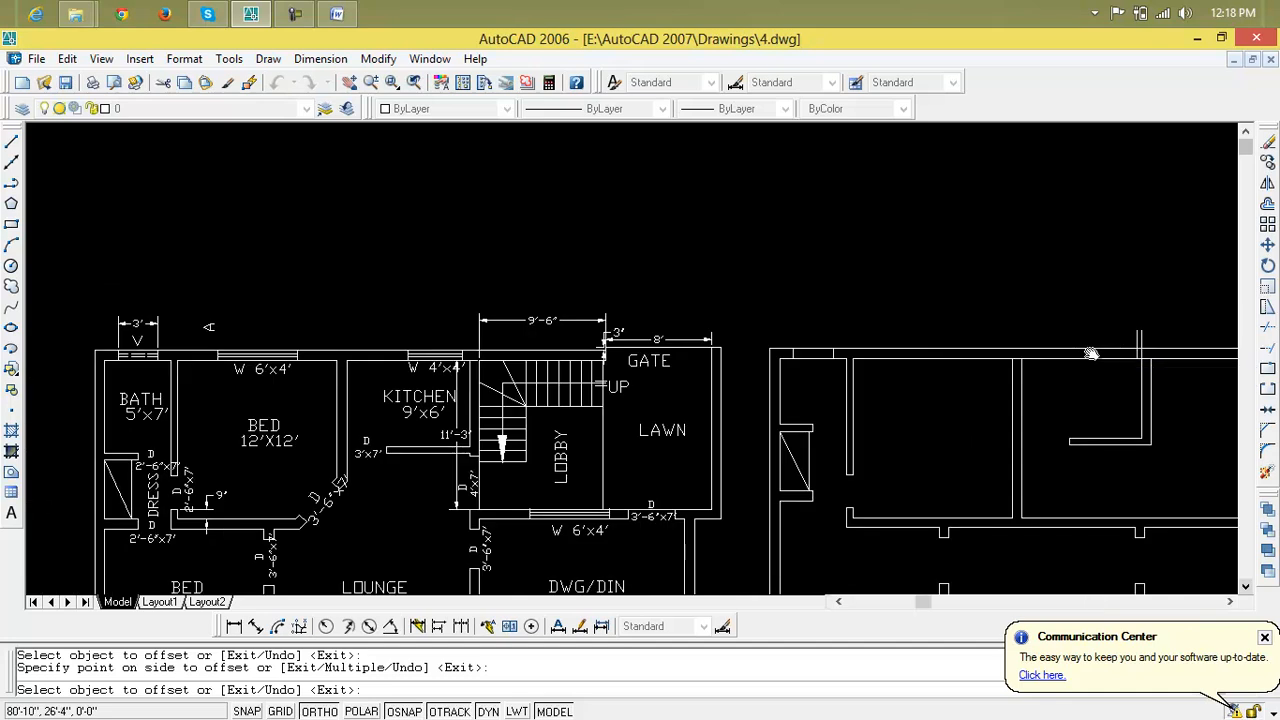
middle_click_drag(1091, 354, 1074, 346)
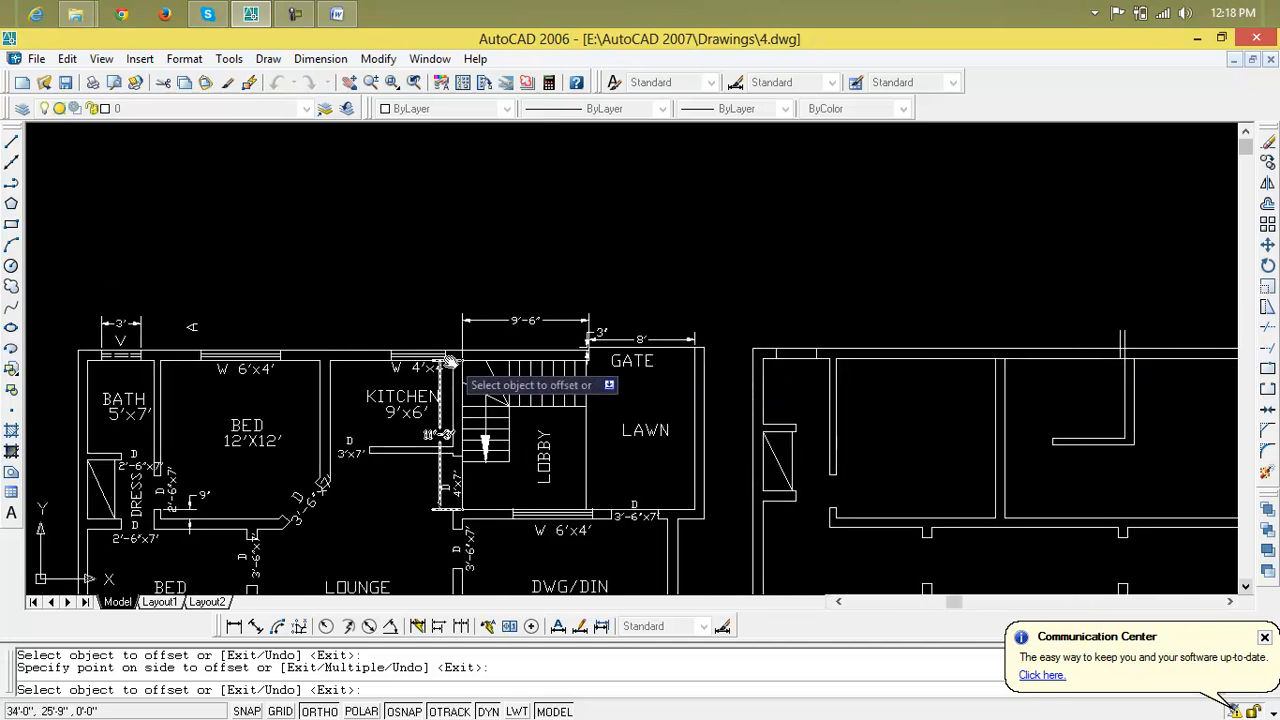
Step: Offset the kitchen window's near-edge guide 4' toward the bedroom to mark the window's far edge
scroll(441, 362, "up", 3)
scroll(441, 362, "up", 1)
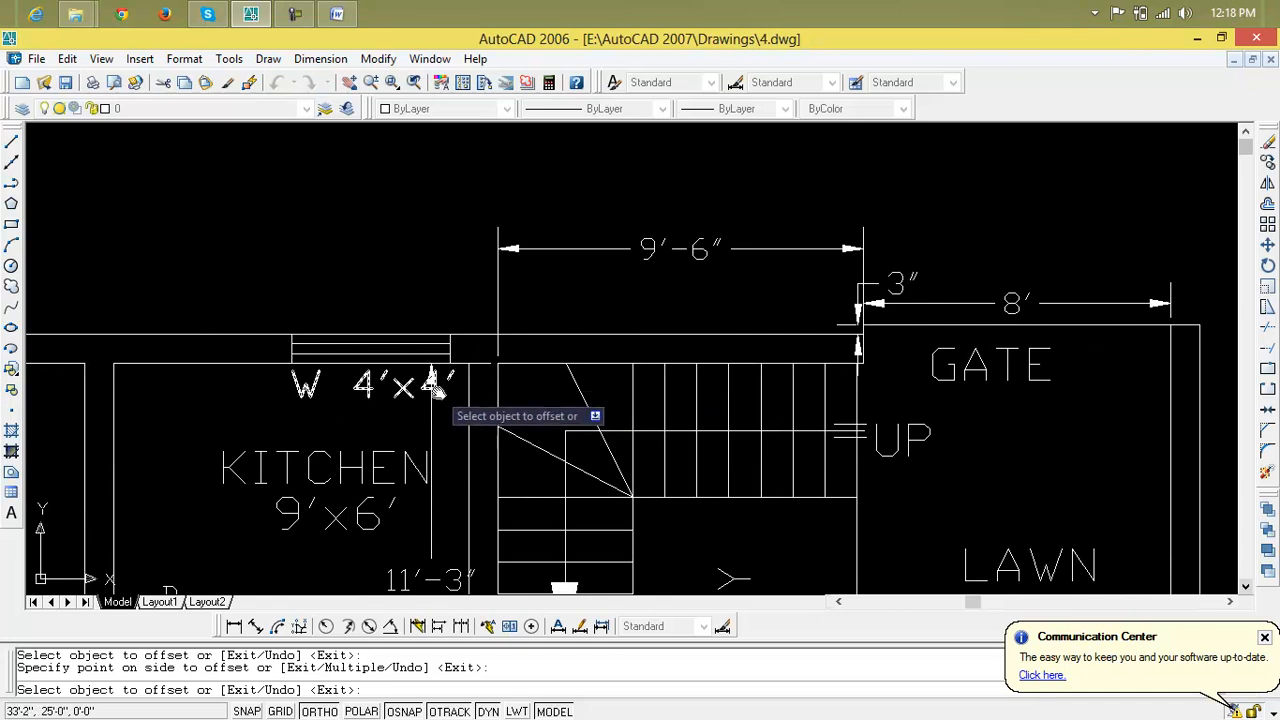
scroll(431, 397, "down", 2)
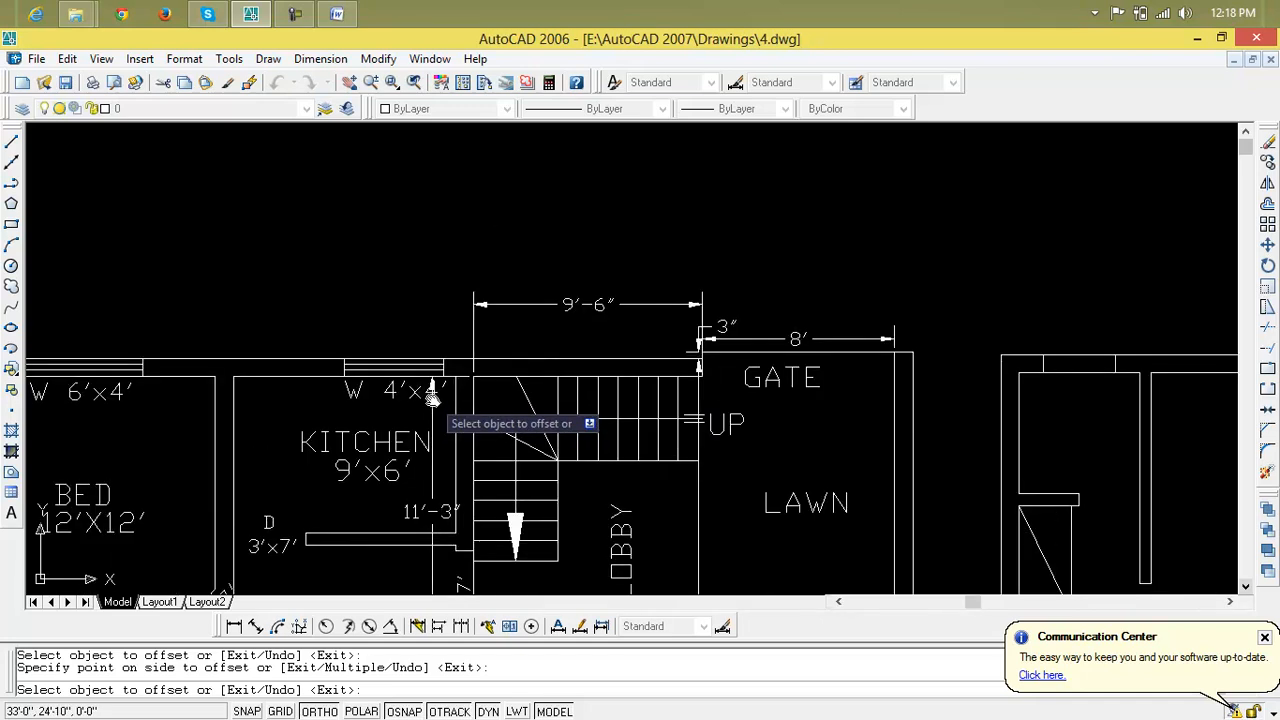
scroll(431, 397, "down", 2)
middle_click_drag(1000, 425, 543, 428)
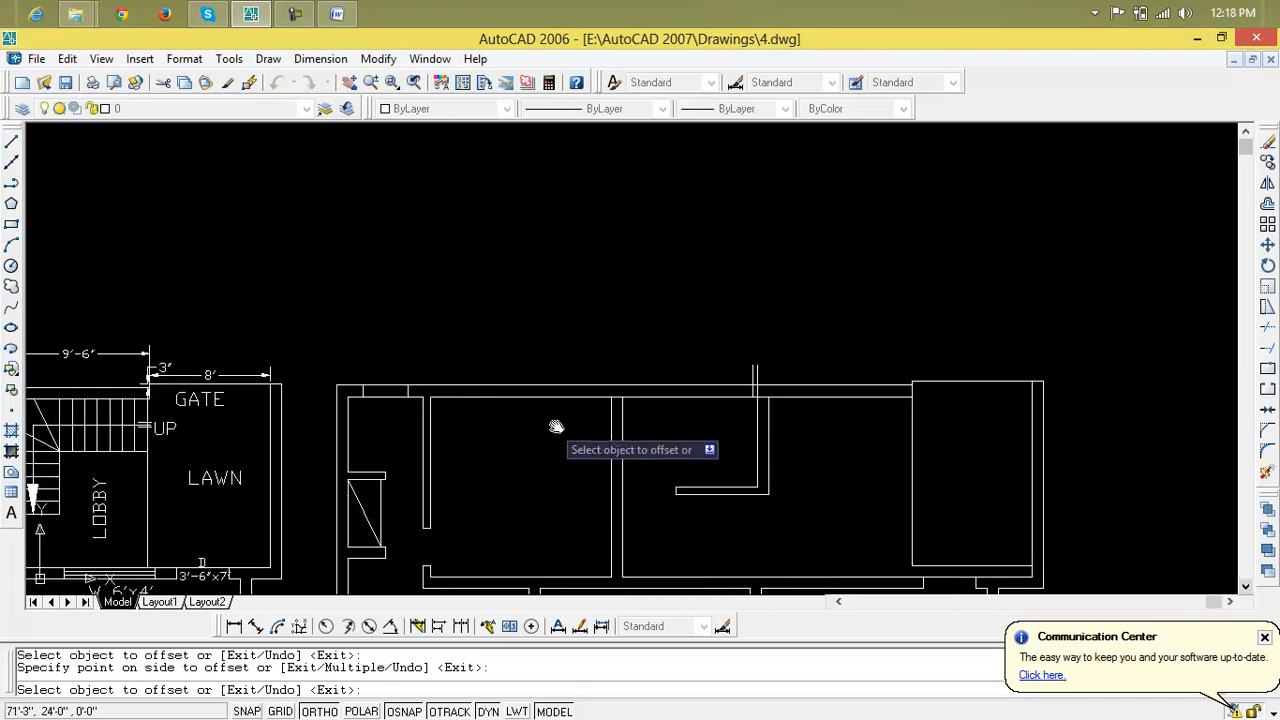
key("Escape")
key("Escape")
key("Escape")
type("o")
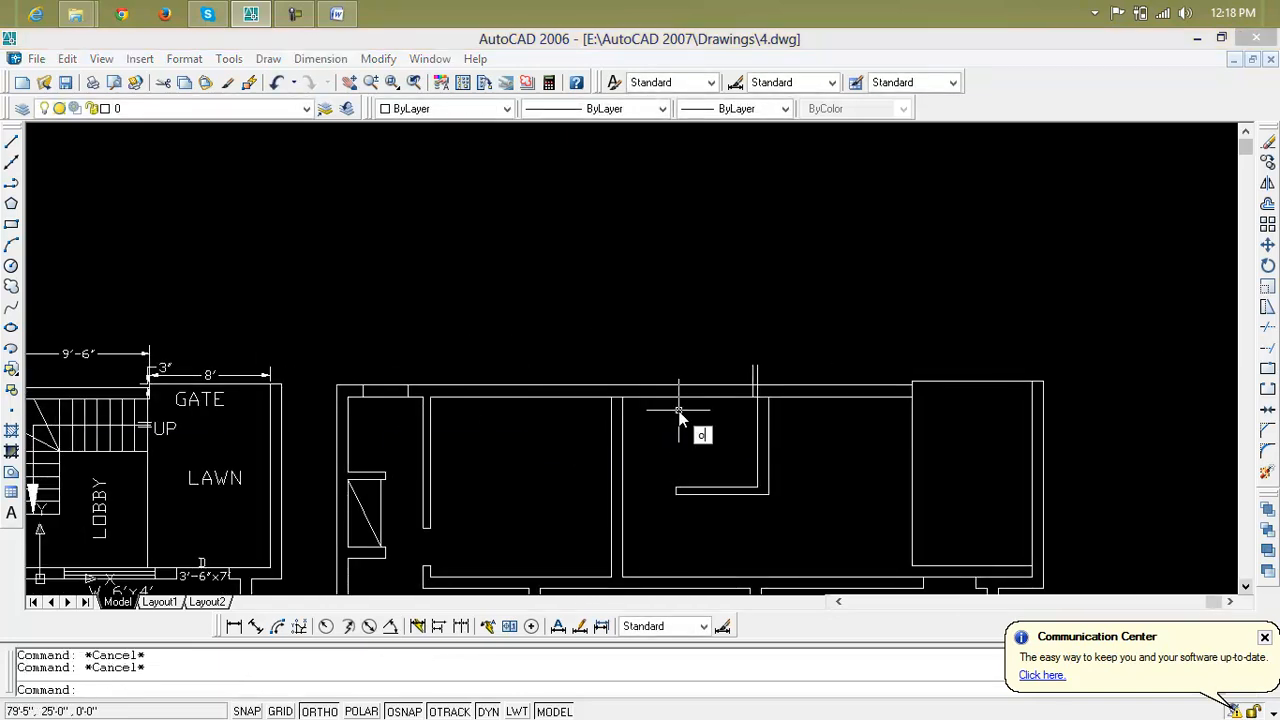
key("Return")
type("4'")
key("Return")
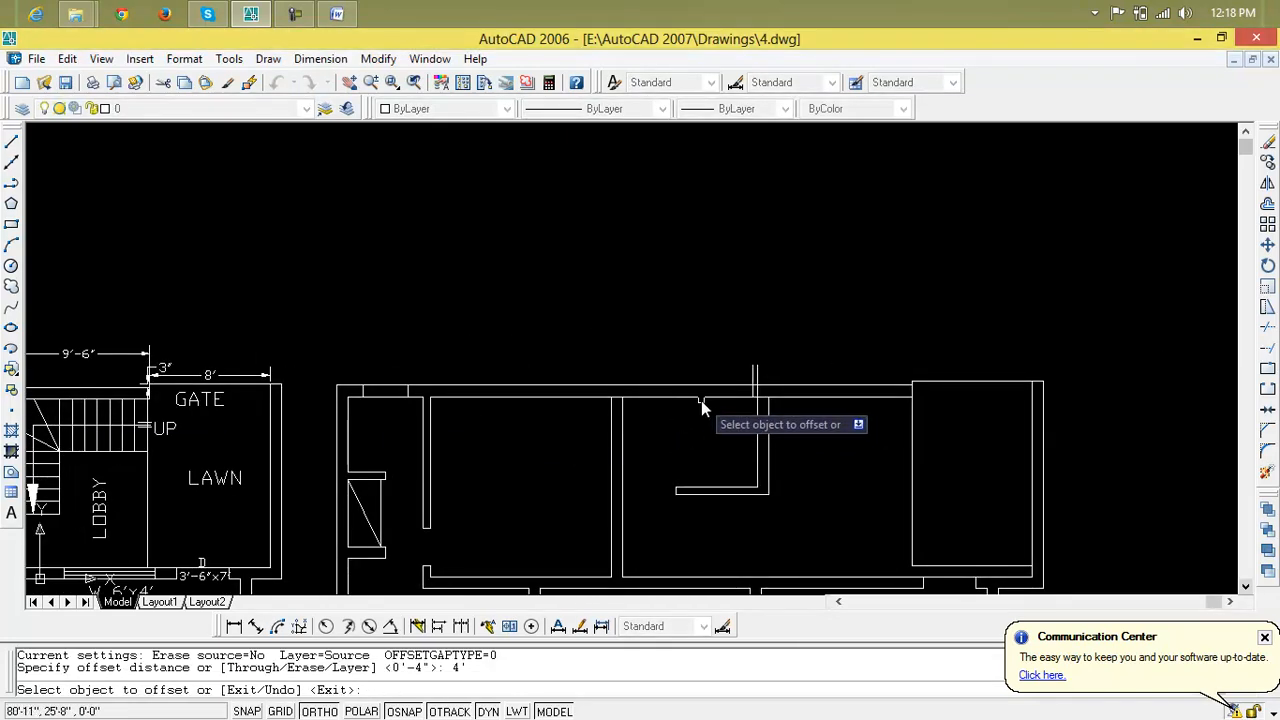
scroll(700, 402, "up", 2)
left_click(806, 357)
left_click(708, 365)
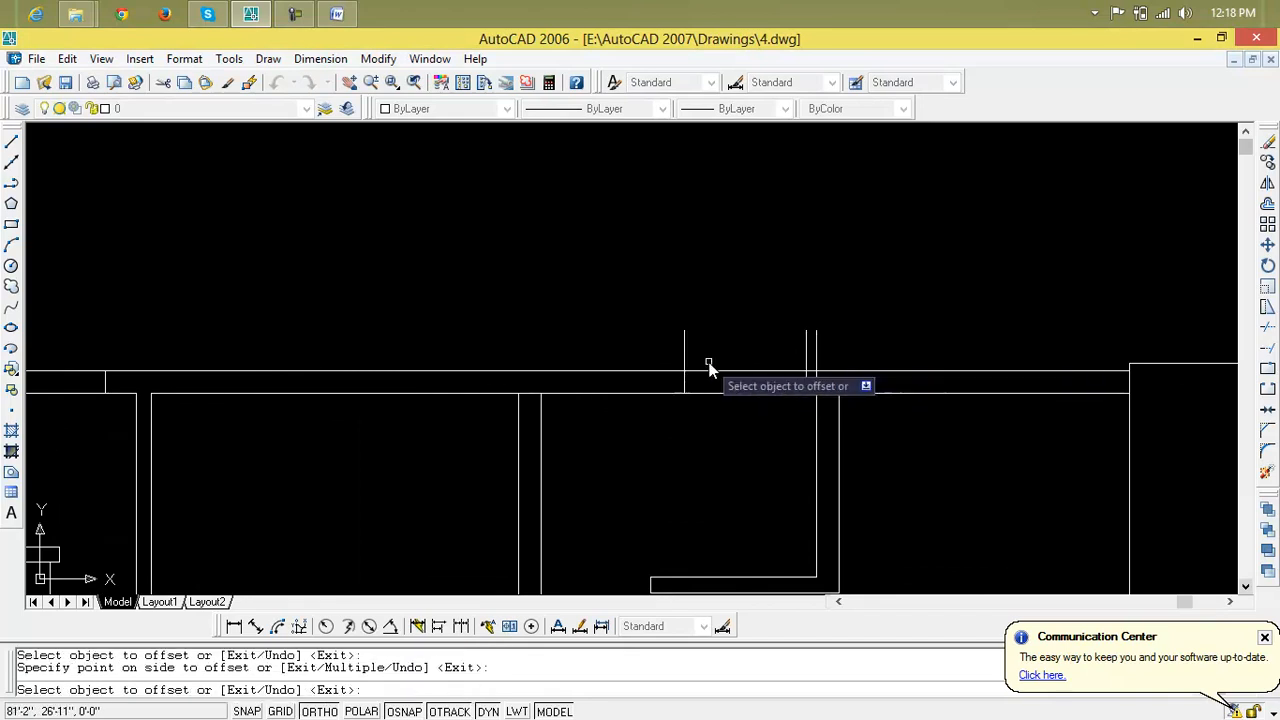
key("Escape")
key("Escape")
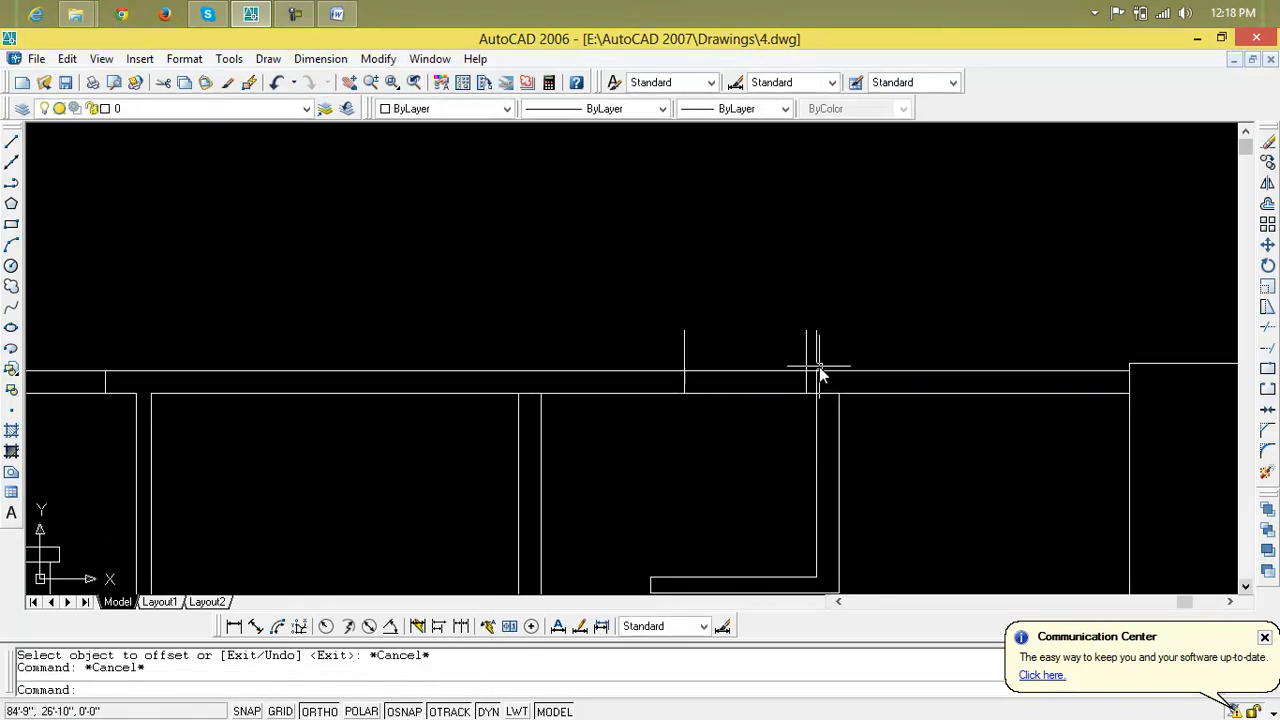
Step: Erase the guide line at the kitchen's inner corner and trim the two kitchen window guides' ends projecting above the outer wall
left_click(818, 366)
key("Delete")
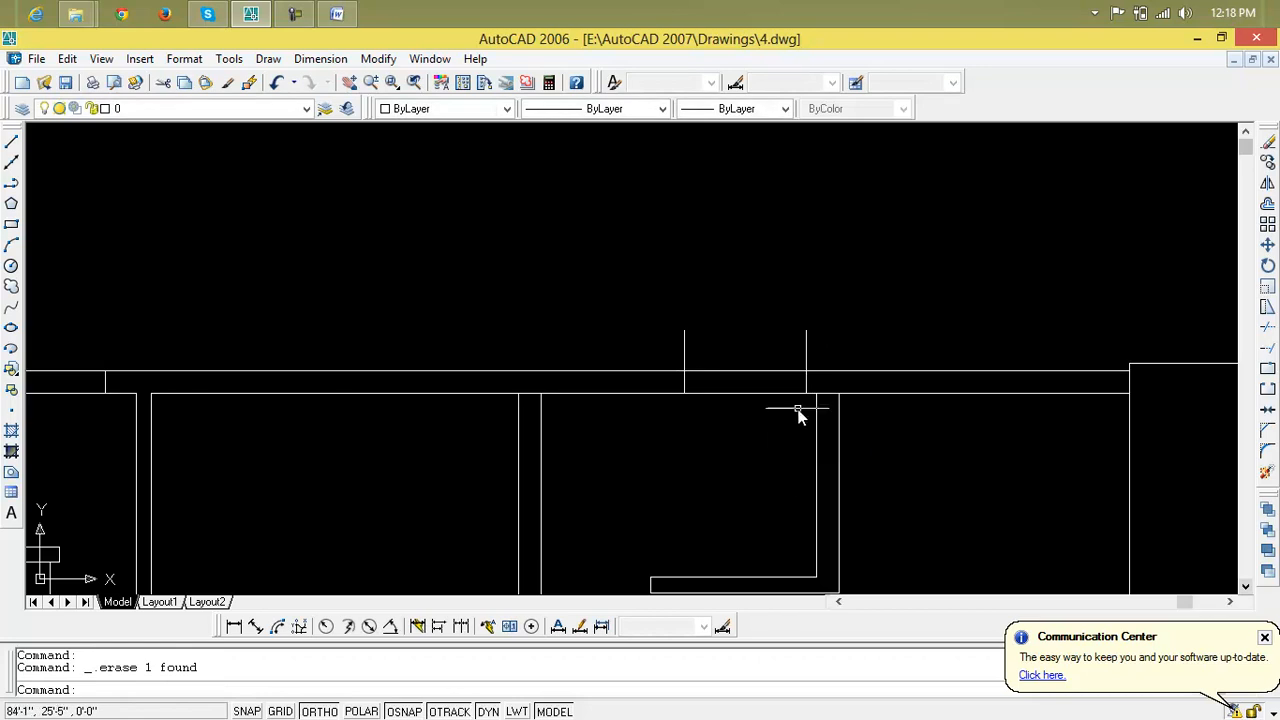
type("t")
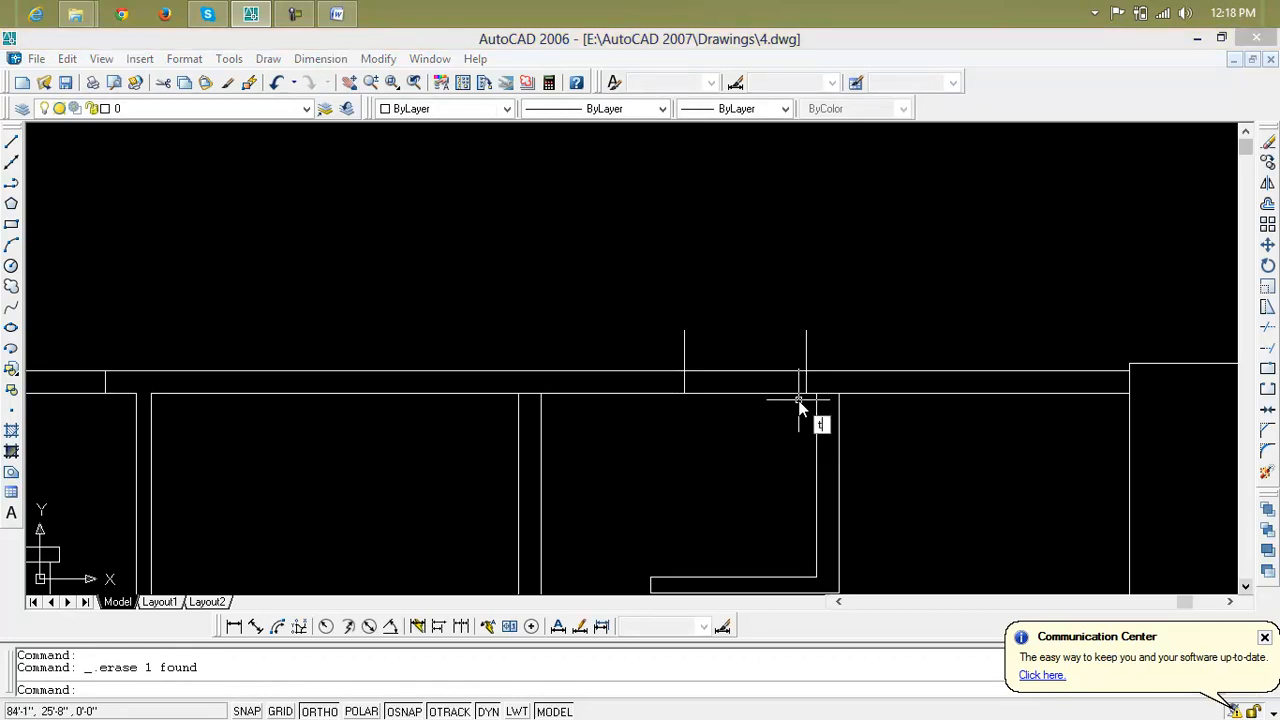
type("r")
key("Return")
key("Return")
left_click(825, 348)
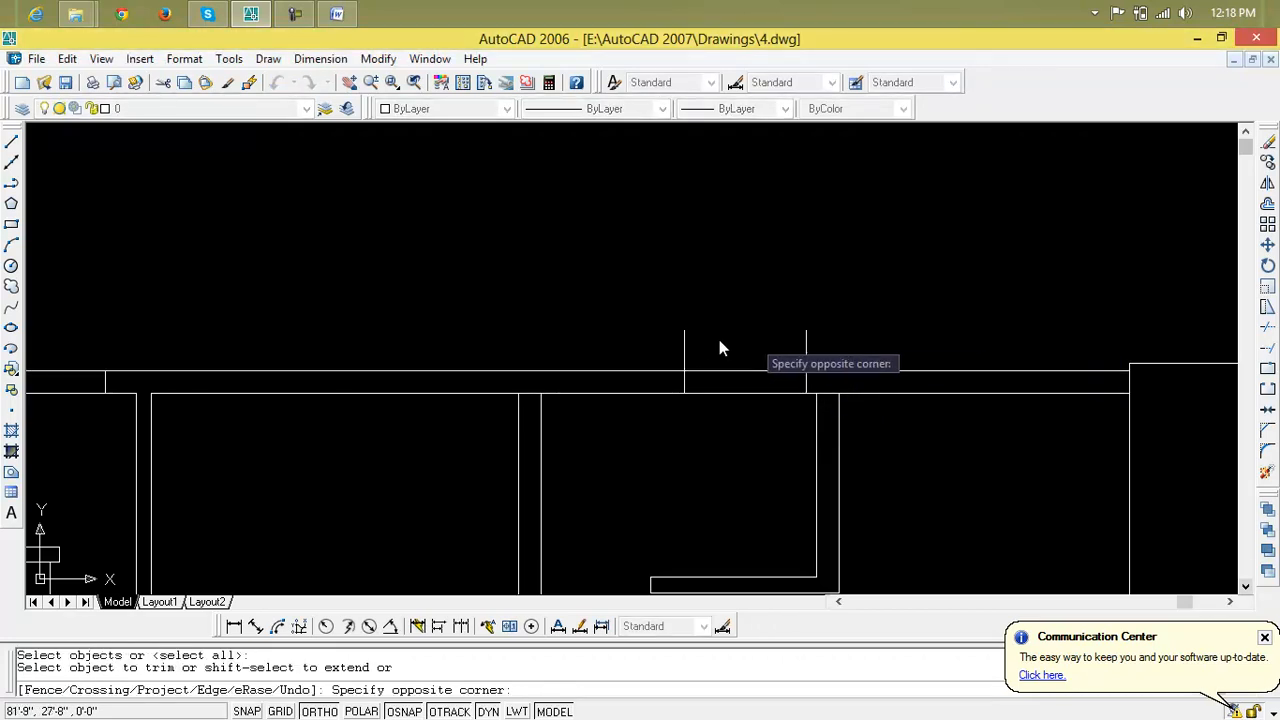
left_click(603, 343)
scroll(608, 389, "down", 3)
middle_click_drag(608, 389, 697, 435)
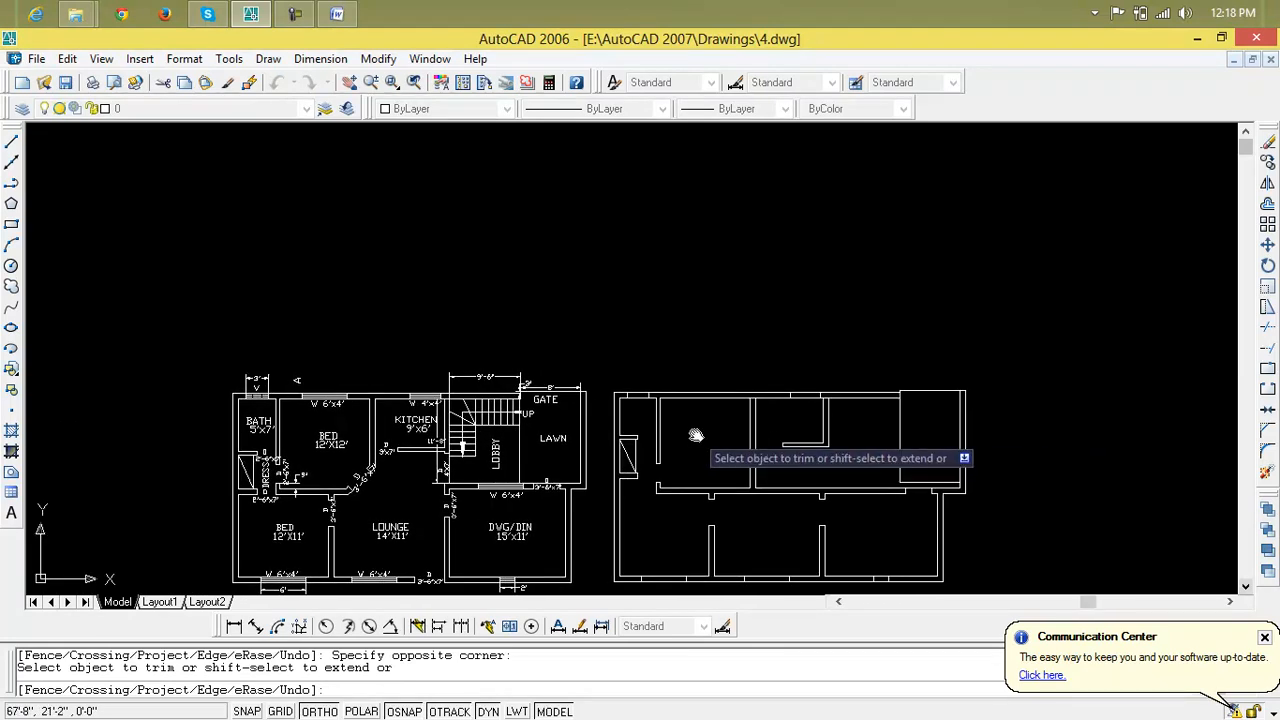
key("Escape")
key("Escape")
scroll(697, 435, "up", 2)
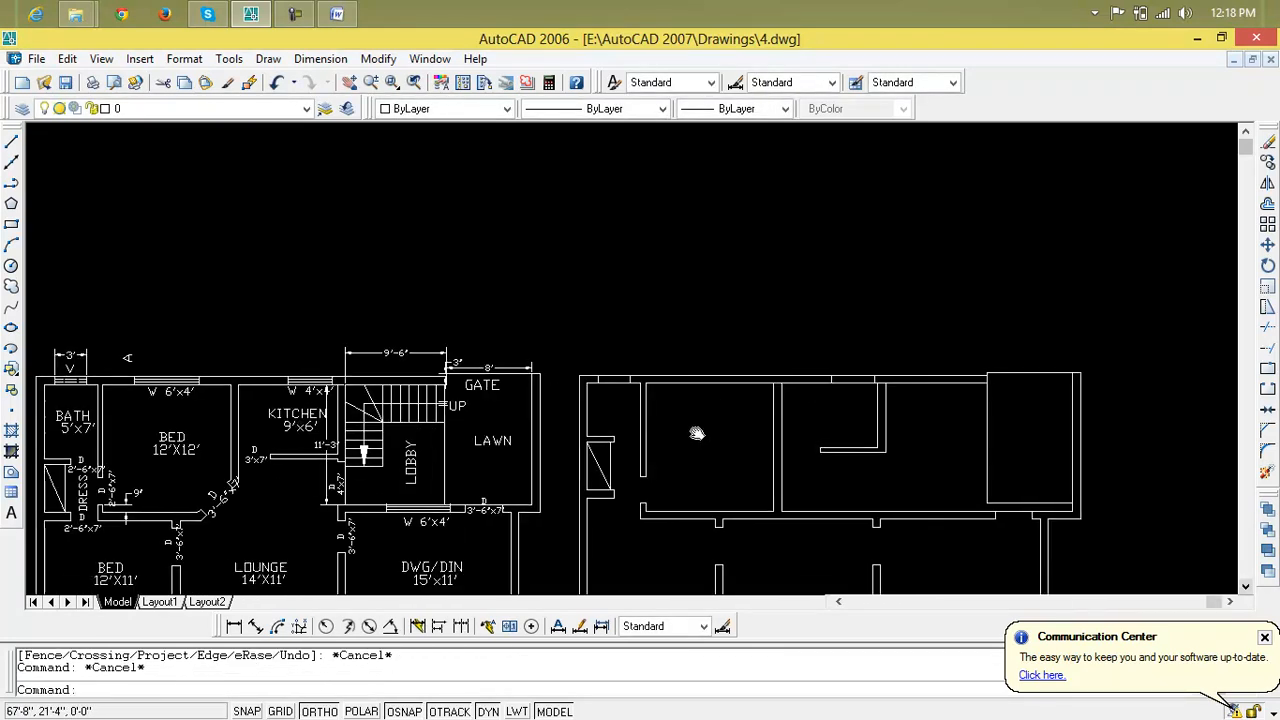
middle_click_drag(688, 434, 717, 441)
type("l")
key("Return")
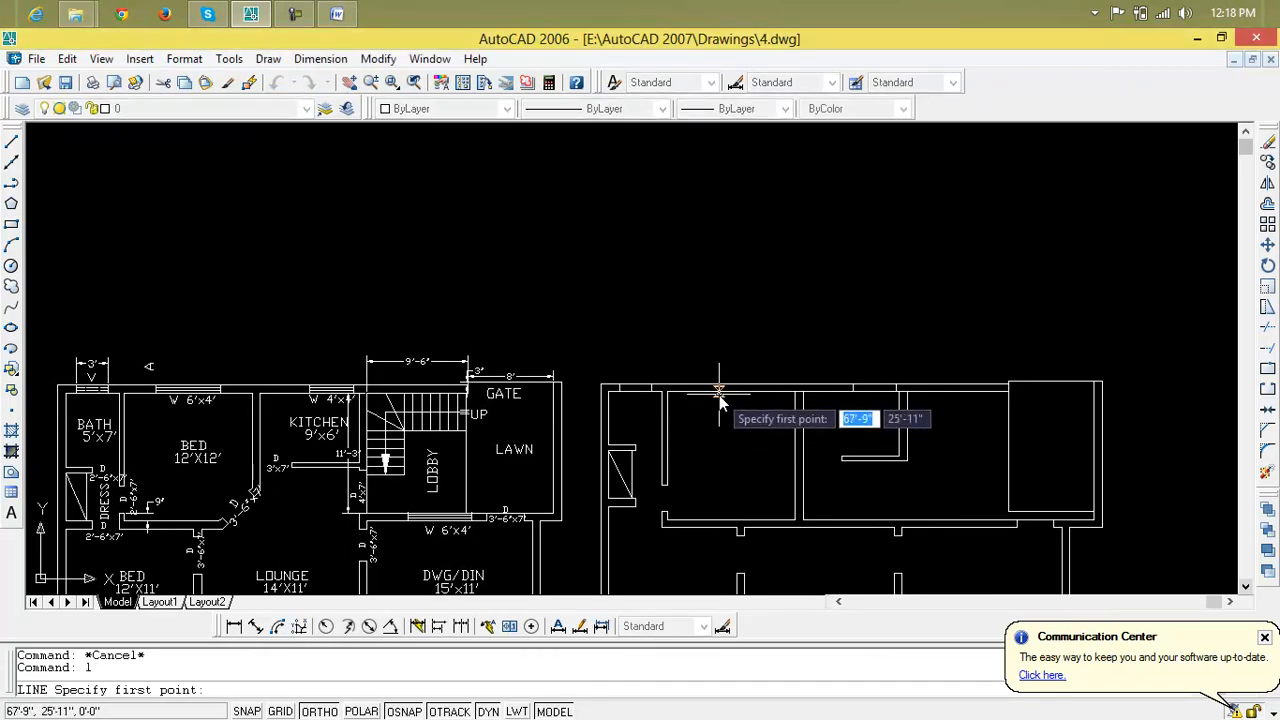
key("Escape")
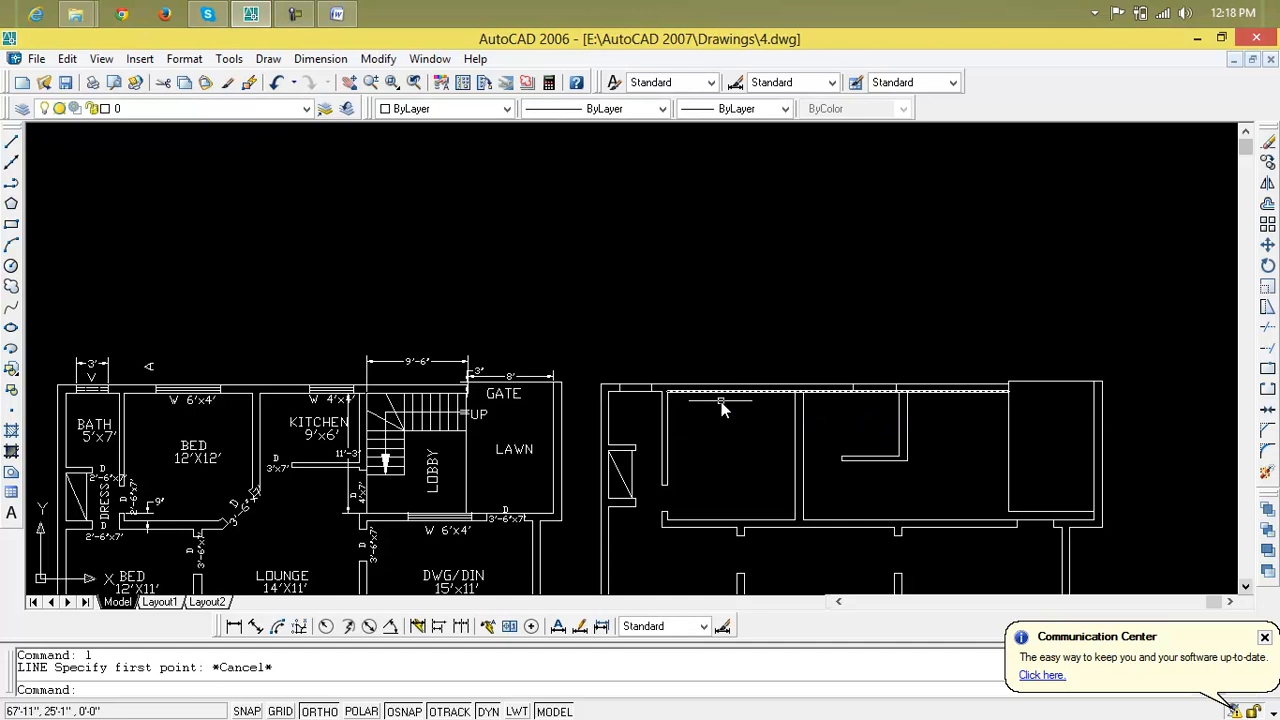
Step: Trim the outer wall's inner line where the bedroom–kitchen partition meets it
type("tr")
key("Return")
key("Return")
scroll(804, 400, "up", 3)
left_click(810, 379)
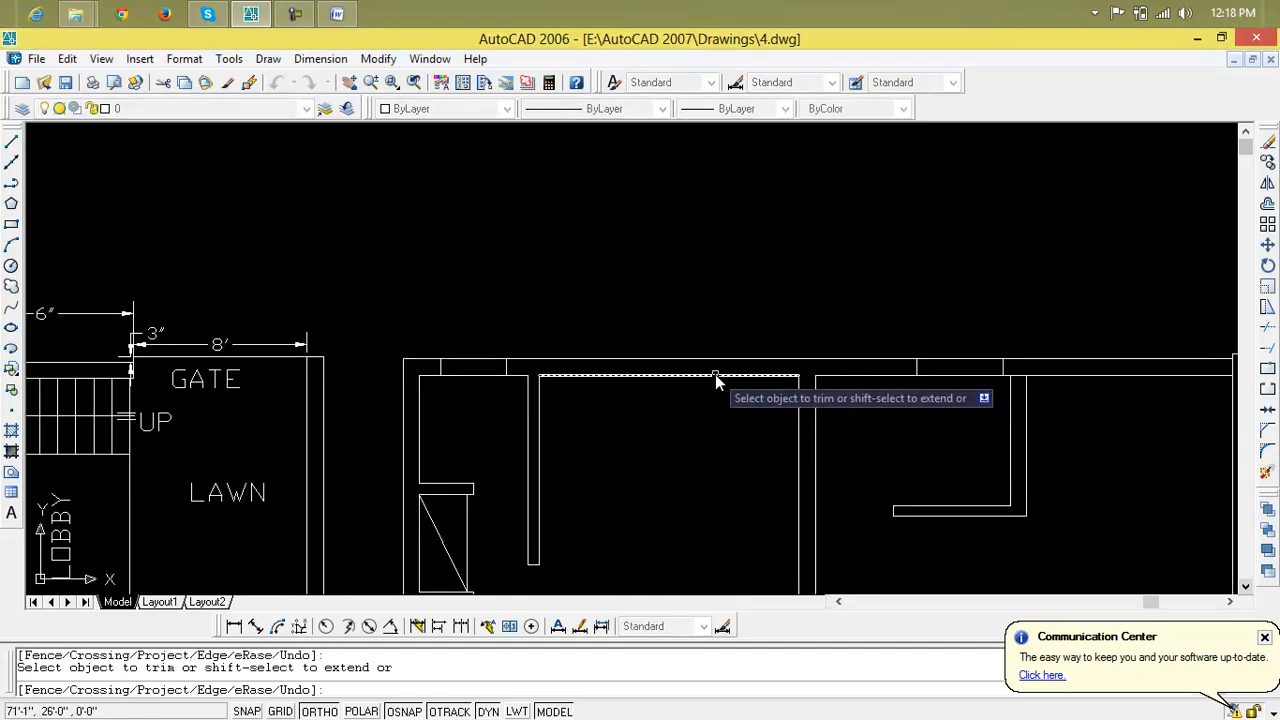
key("Escape")
Step: Draw a vertical guide line from the midpoint of the upper bedroom's inner wall line up through the outer wall
type("l")
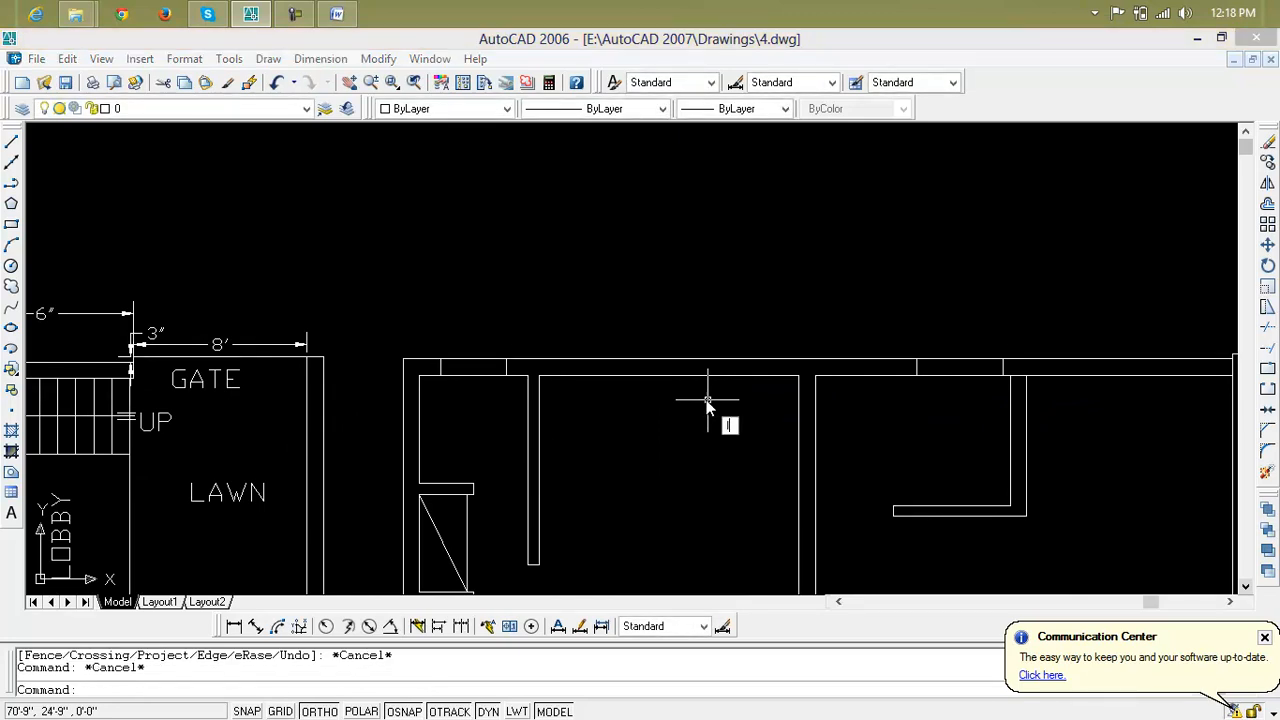
key("Return")
left_click(668, 375)
left_click(668, 310)
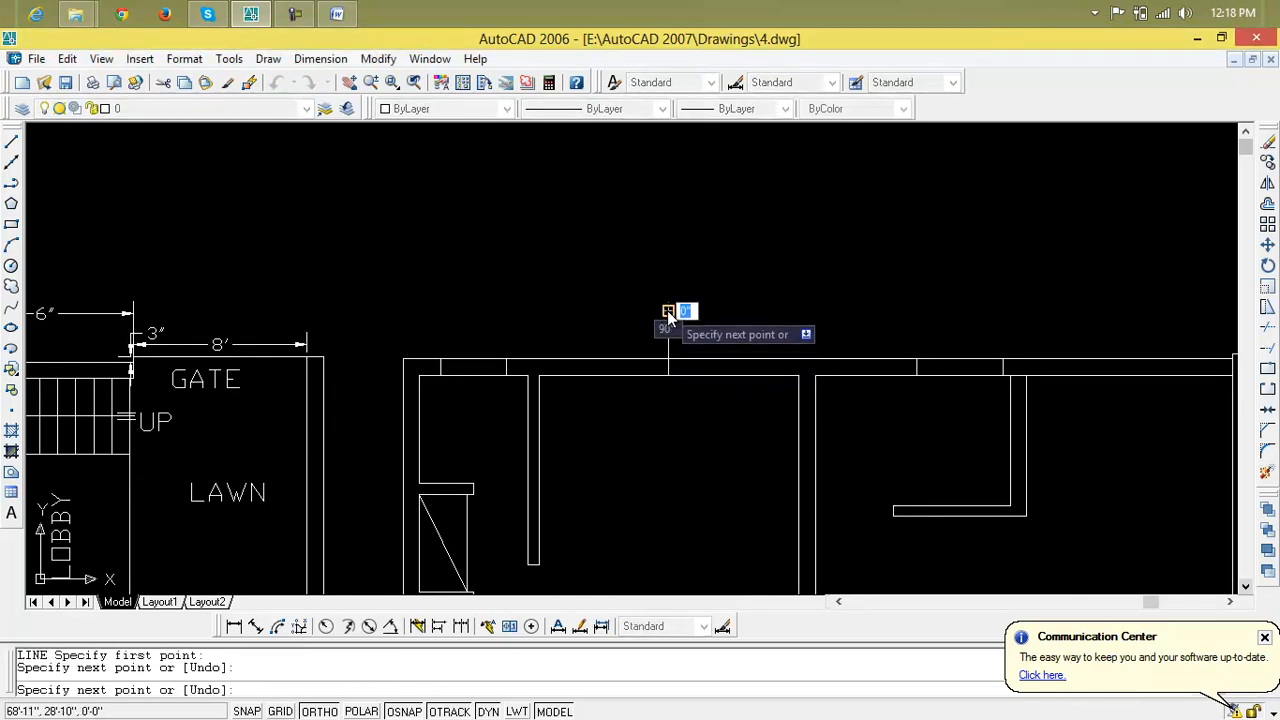
key("Escape")
Step: Try offsetting the bedroom's centre guide line 6' toward the kitchen, and erase the offset copy
type("o")
key("Return")
type("6'")
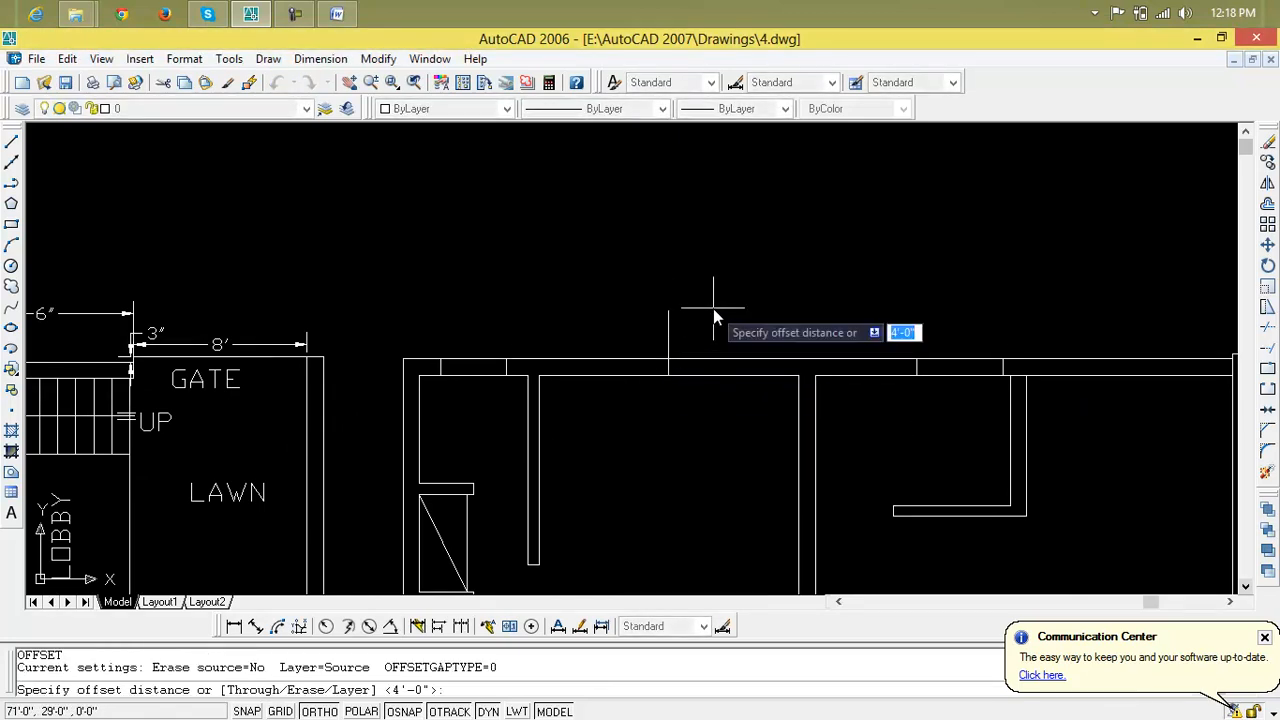
key("Return")
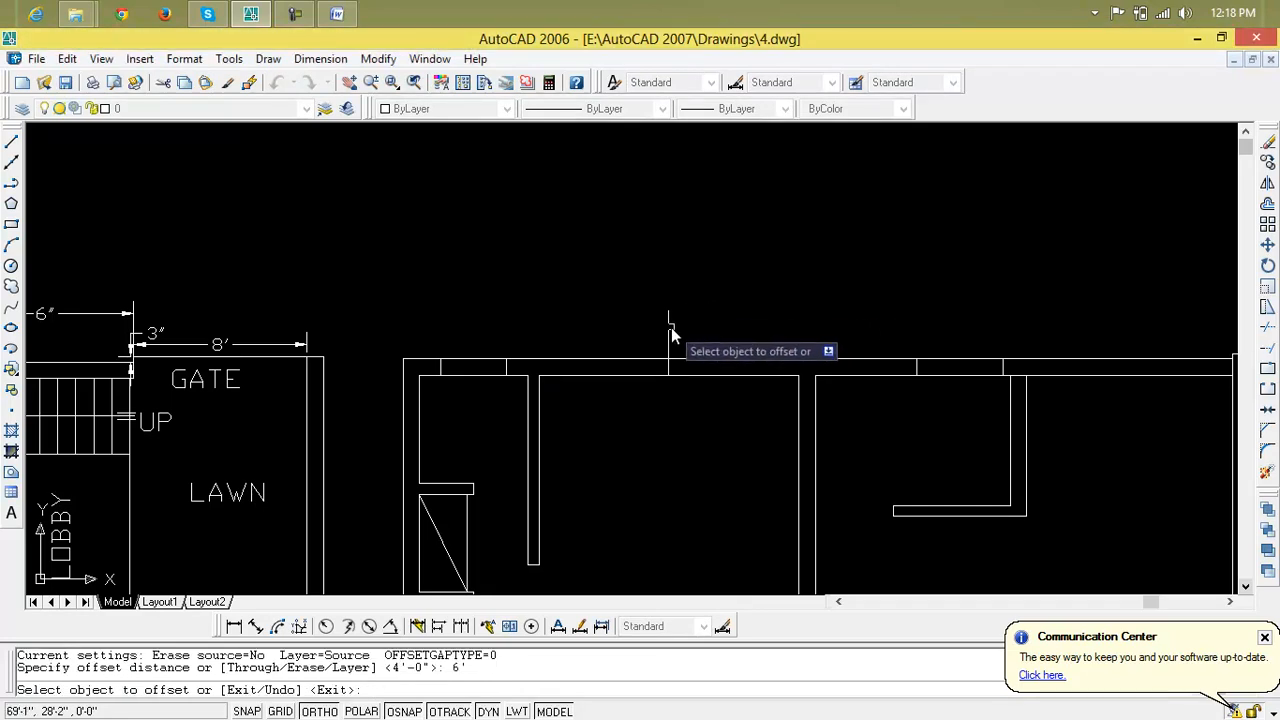
left_click(670, 337)
left_click(686, 326)
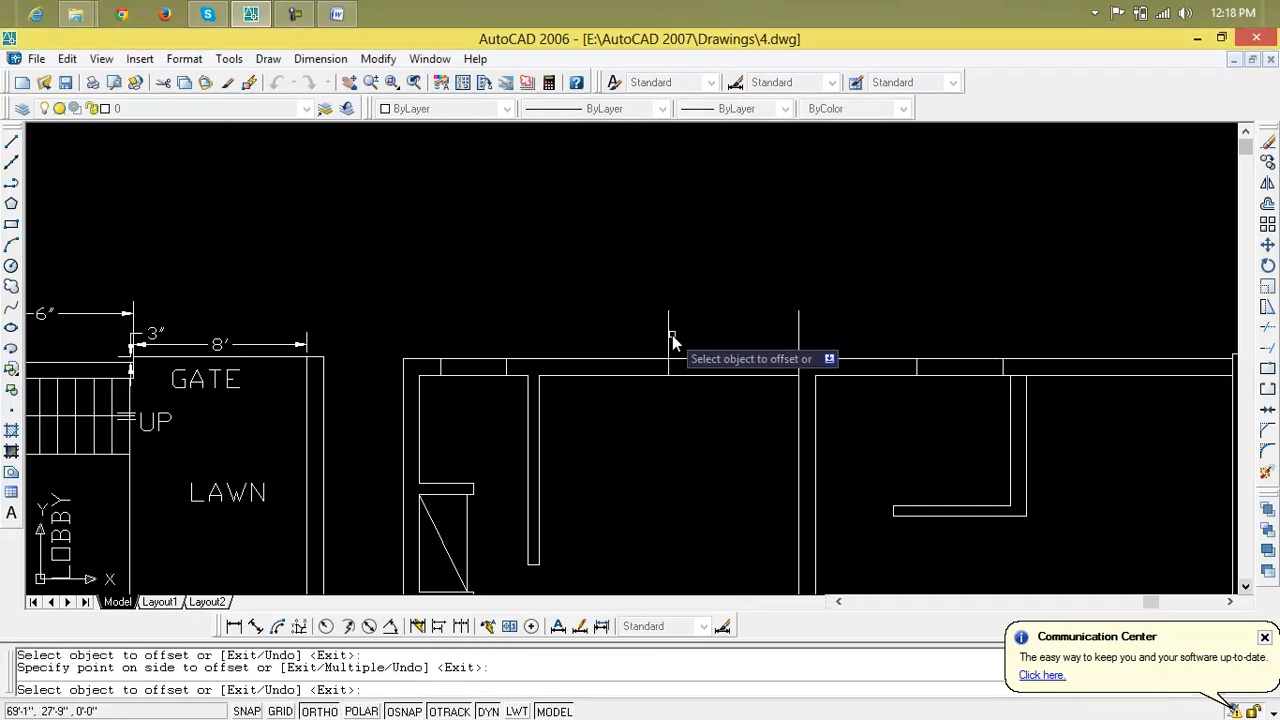
key("Escape")
left_click(798, 345)
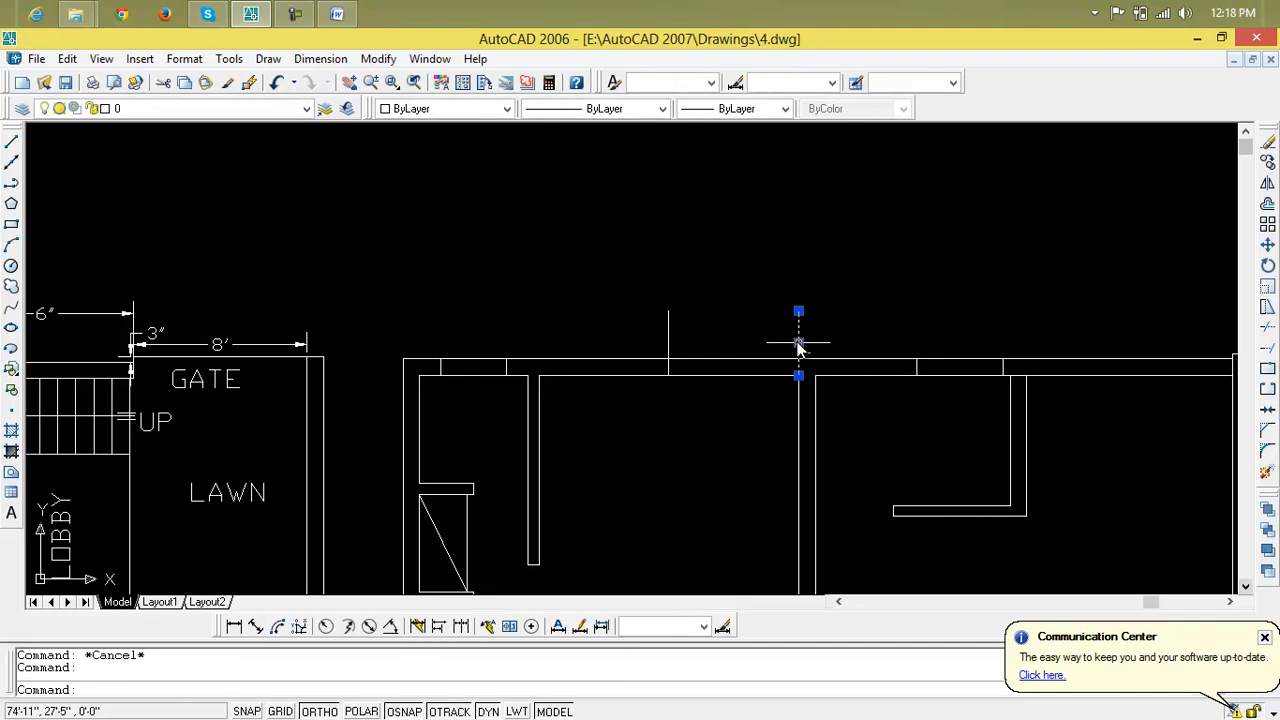
key("Delete")
Step: Offset the bedroom's centre guide line 3' to both sides to mark the window edges, and erase the centre guide
type("o")
key("Return")
type("3'")
key("Return")
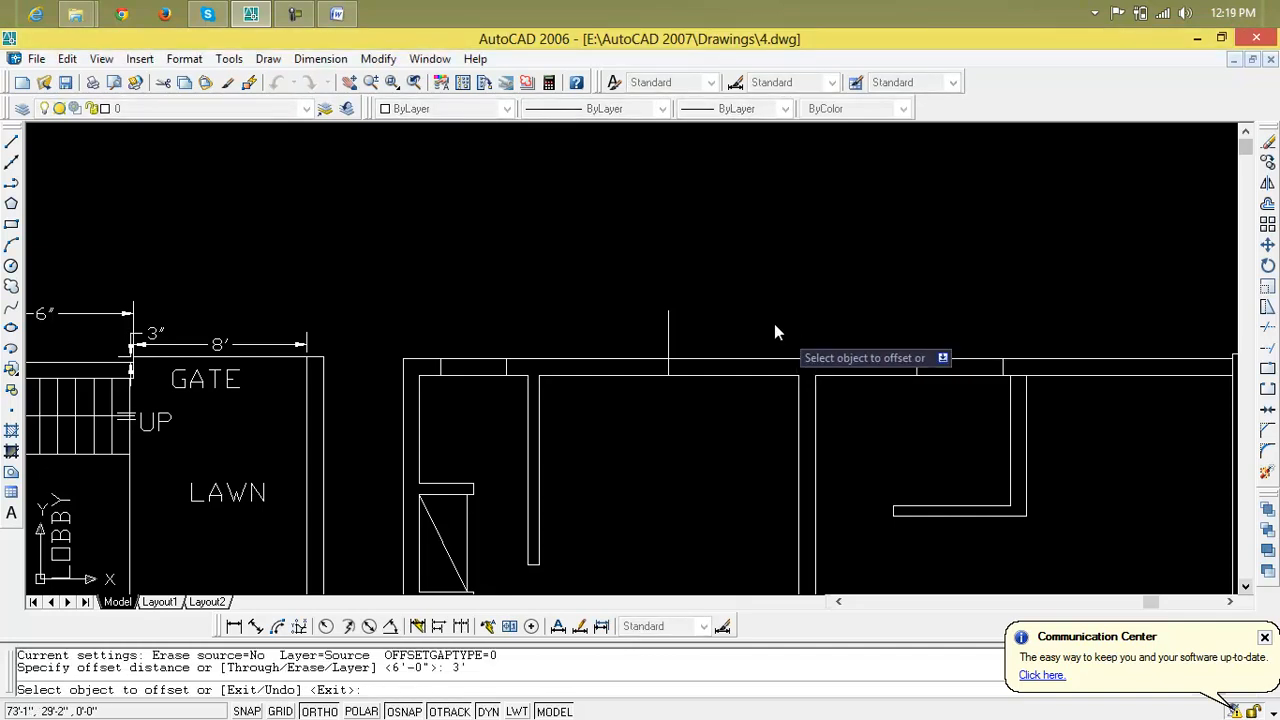
left_click(668, 327)
left_click(666, 327)
left_click(668, 328)
left_click(695, 345)
key("Escape")
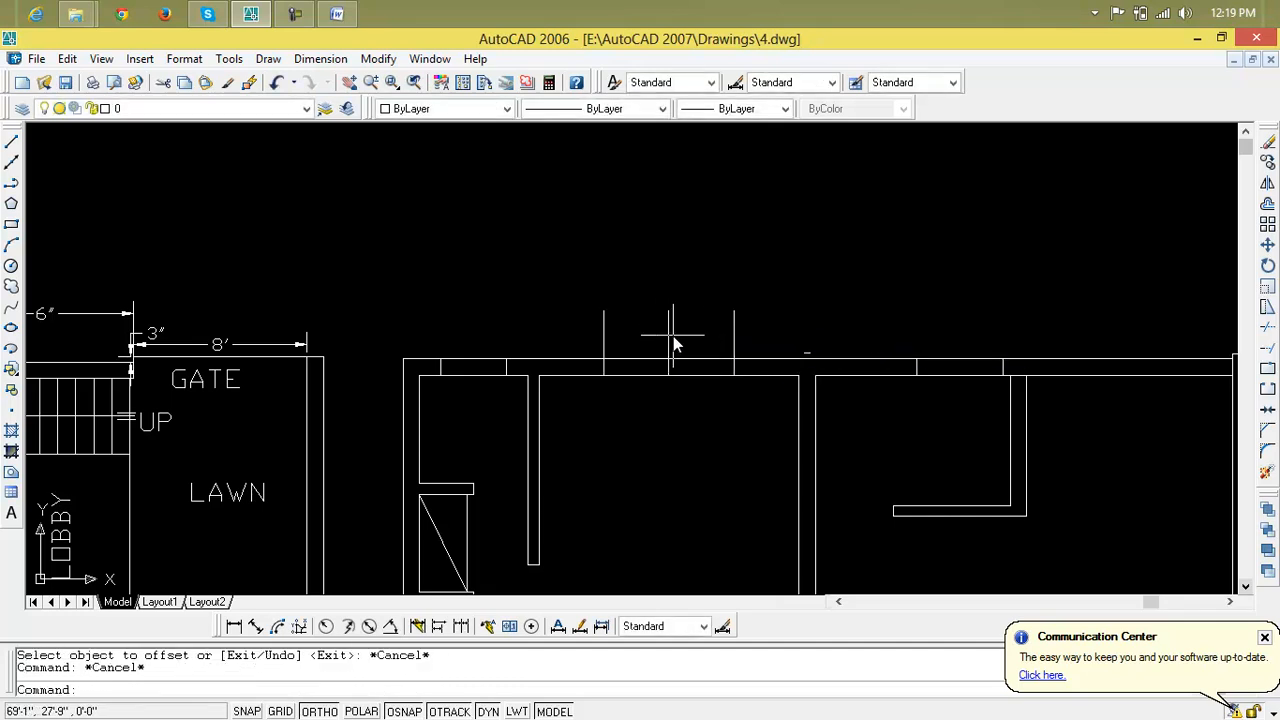
left_click(669, 342)
key("Delete")
type("tr")
key("Return")
left_click(823, 312)
left_click(557, 316)
key("Escape")
key("Escape")
key("Escape")
Step: Trim the two bedroom window guides' ends projecting above the outer wall
type("tr")
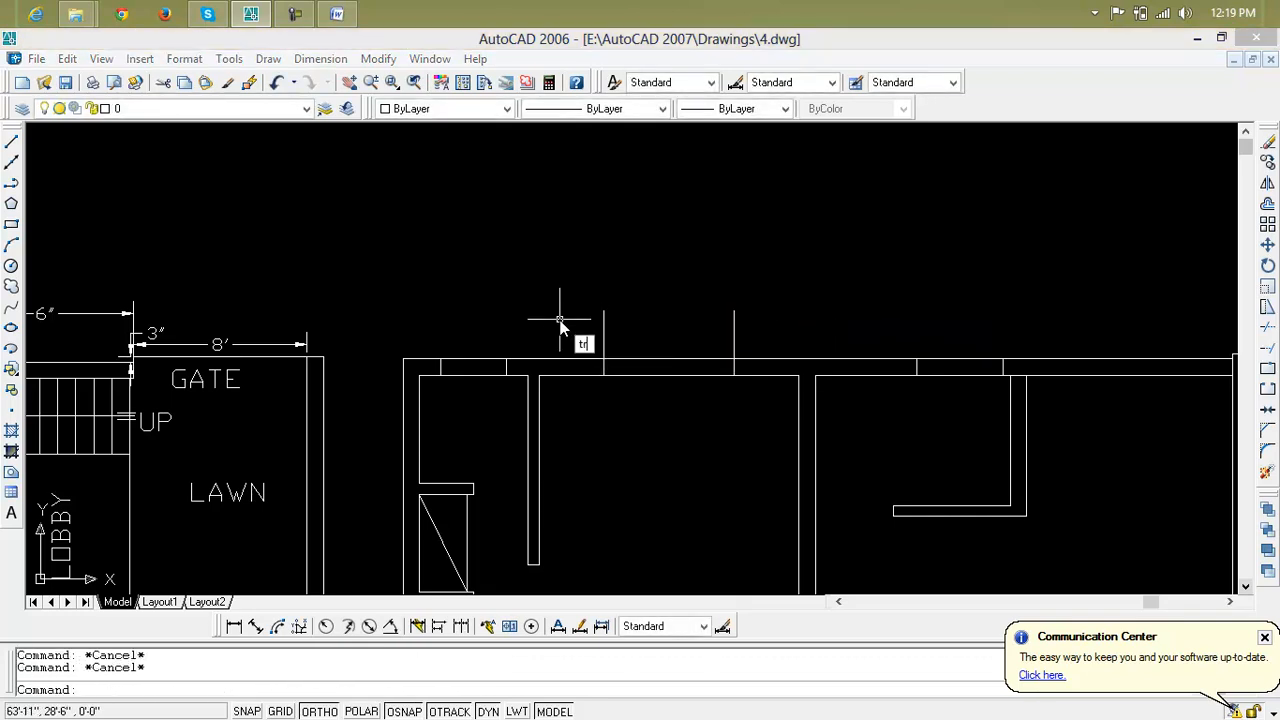
key("Return")
key("Return")
left_click(849, 318)
left_click(596, 318)
left_click(596, 318)
left_click(764, 333)
Step: Compare the redrawn plan with the original, examining the angled bedroom door, the lounge and the wall openings
scroll(764, 333, "down", 1)
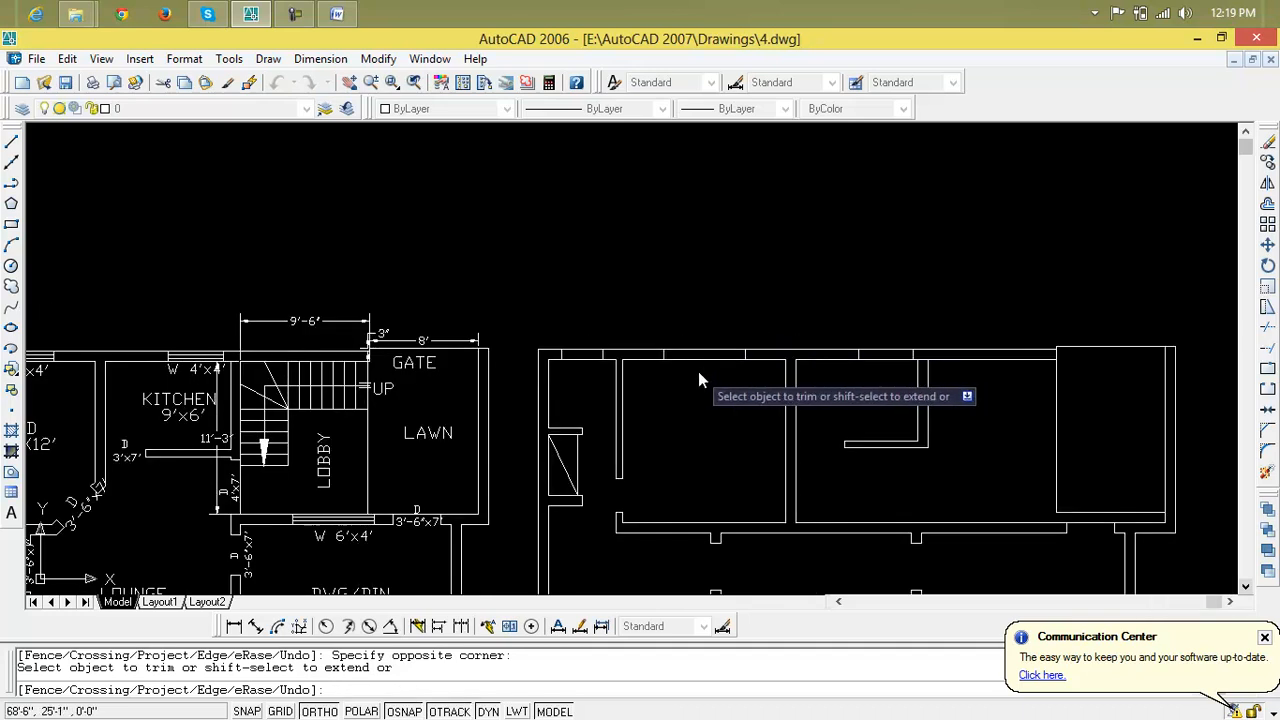
scroll(698, 372, "down", 1)
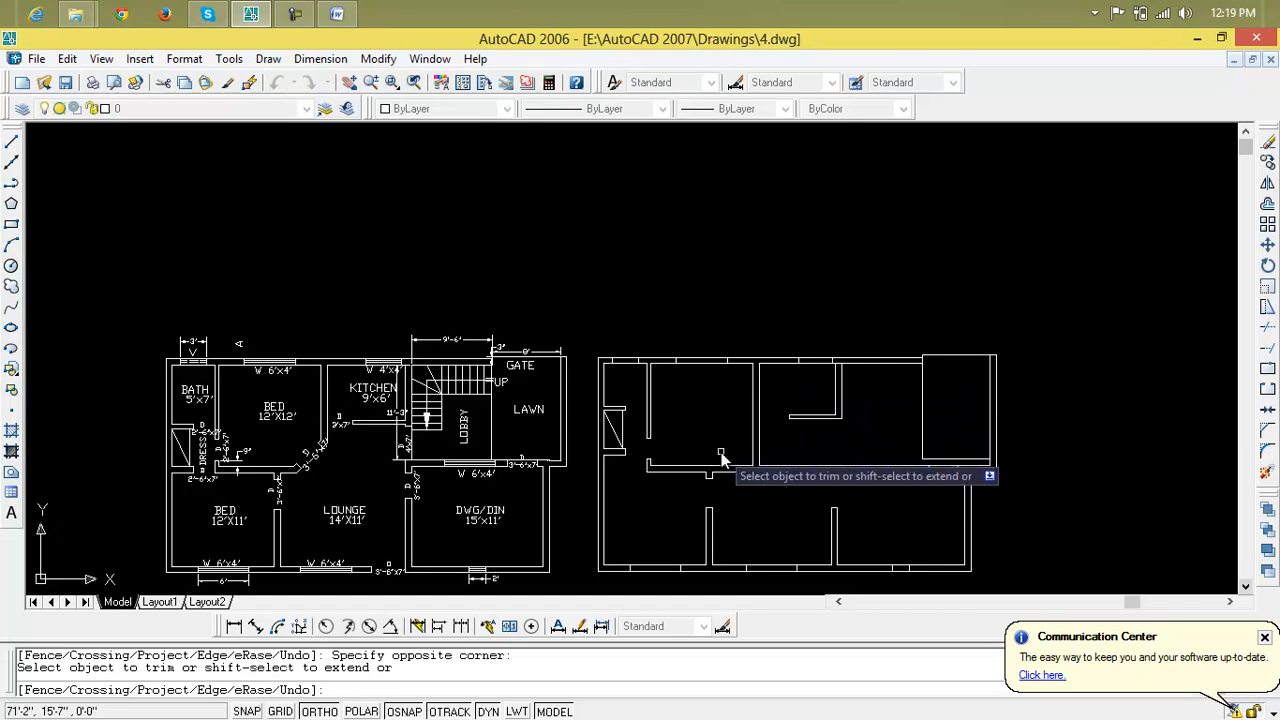
scroll(722, 454, "up", 3)
middle_click_drag(766, 466, 881, 330)
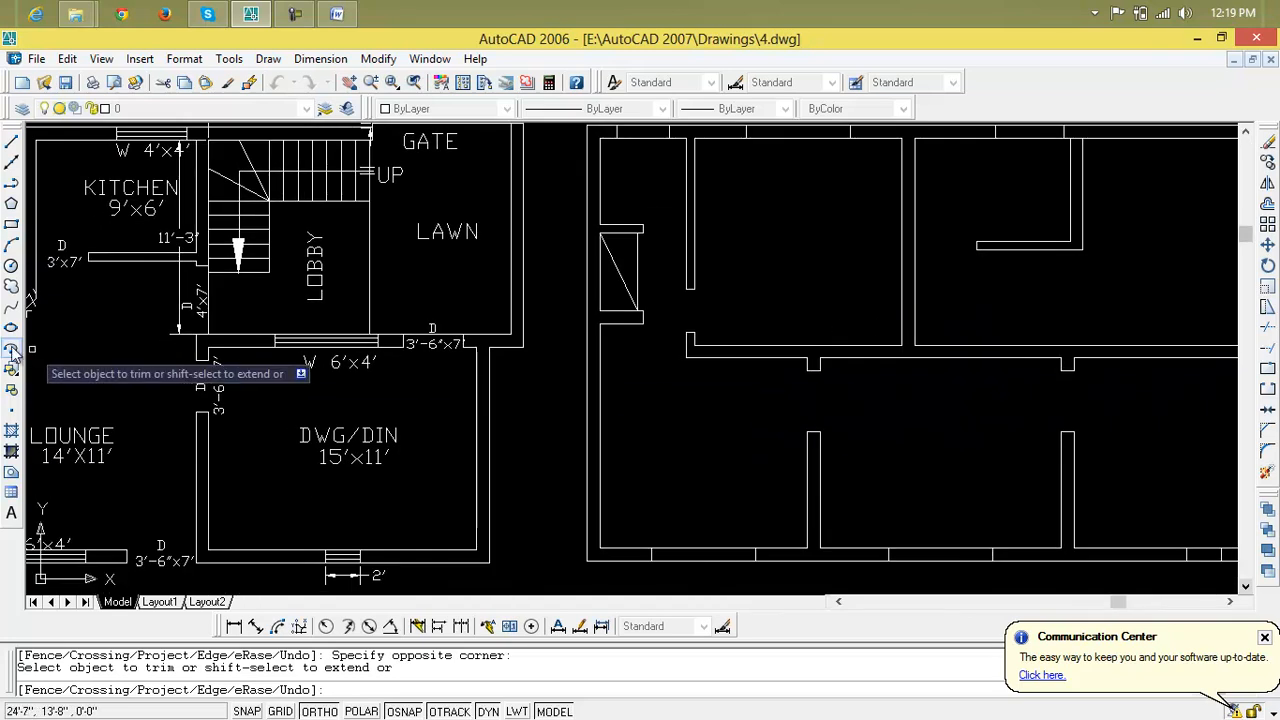
scroll(33, 358, "down", 2)
middle_click_drag(164, 378, 445, 375)
scroll(325, 388, "up", 2)
scroll(340, 383, "up", 1)
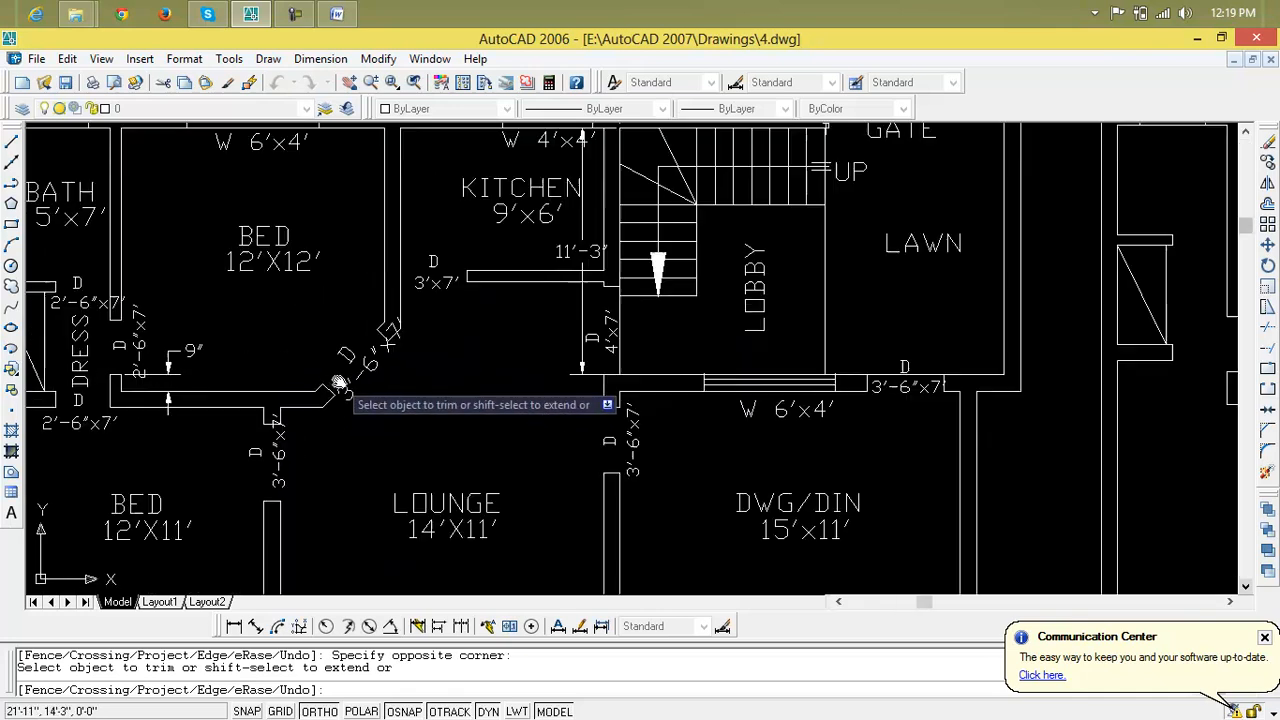
scroll(334, 423, "down", 4)
middle_click_drag(424, 413, 390, 409)
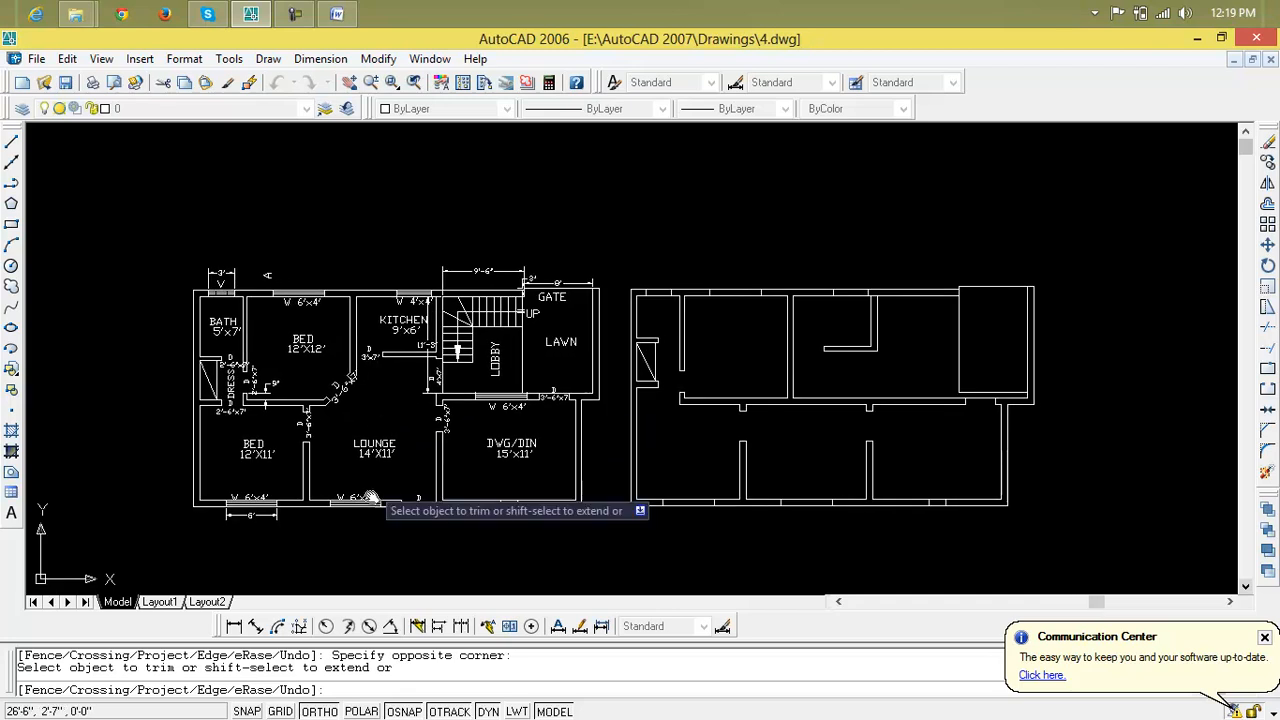
scroll(360, 512, "up", 4)
scroll(360, 512, "up", 3)
scroll(471, 449, "down", 6)
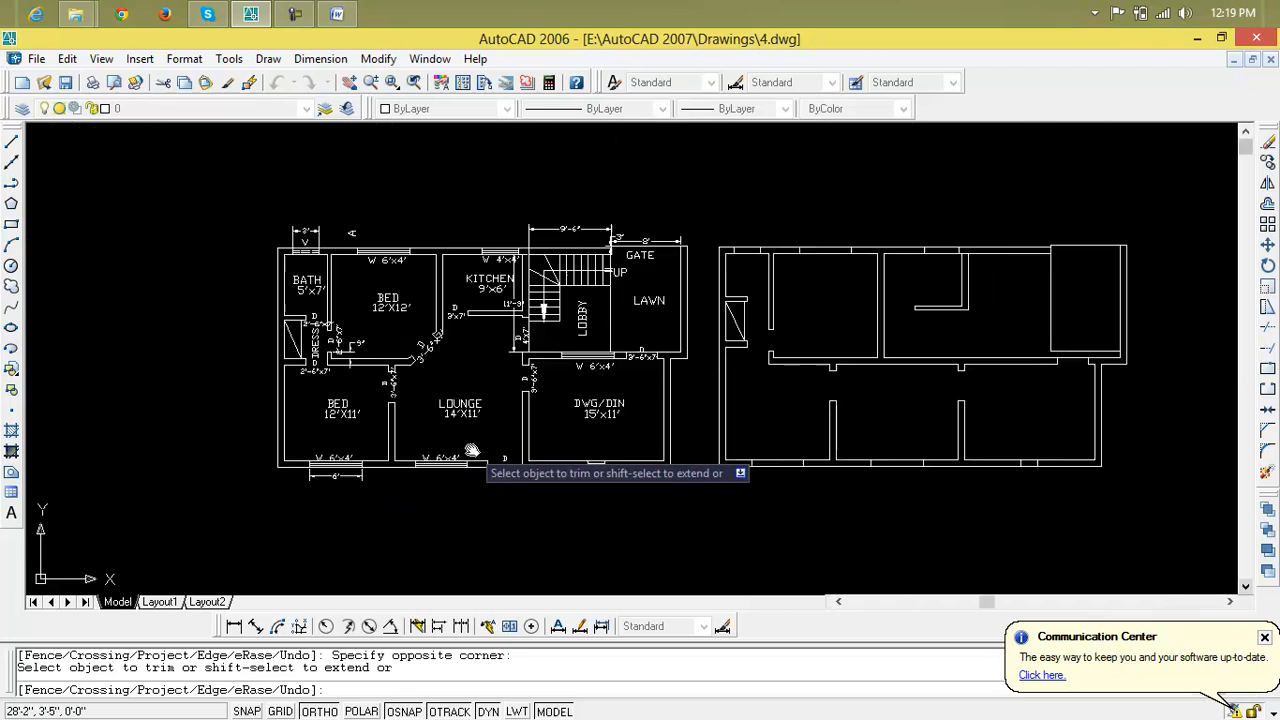
middle_click_drag(491, 457, 411, 442)
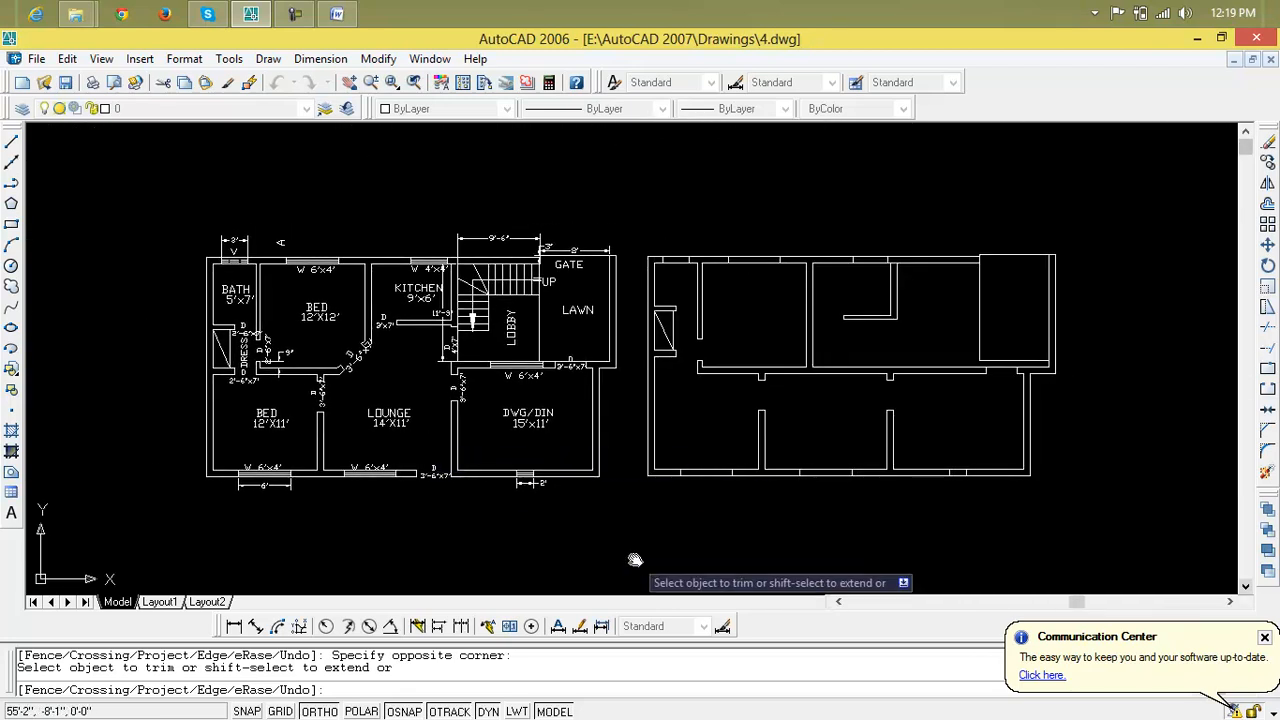